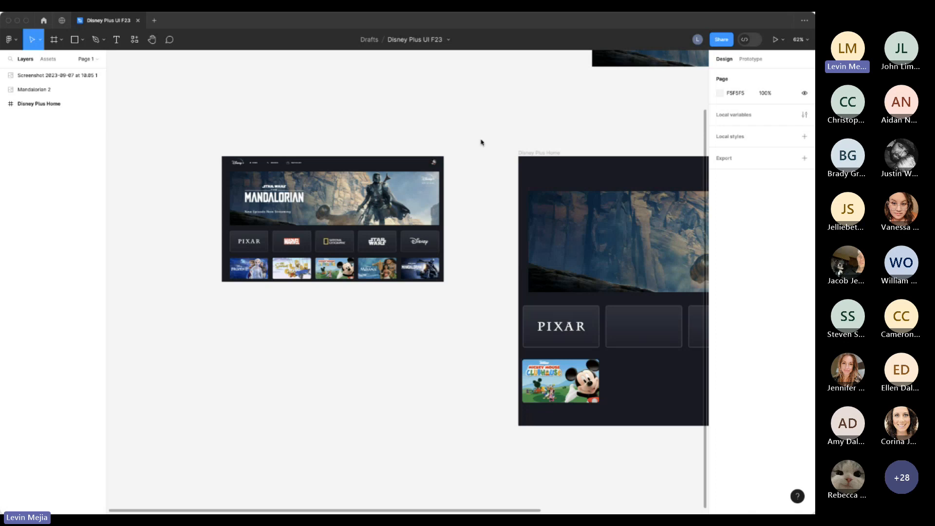
Examine the Disney Plus reference screenshot up close, including its navigation row, Mandalorian banner, brand tiles and show thumbnails.
scroll(484, 175, "up", 2)
scroll(484, 175, "left", 2)
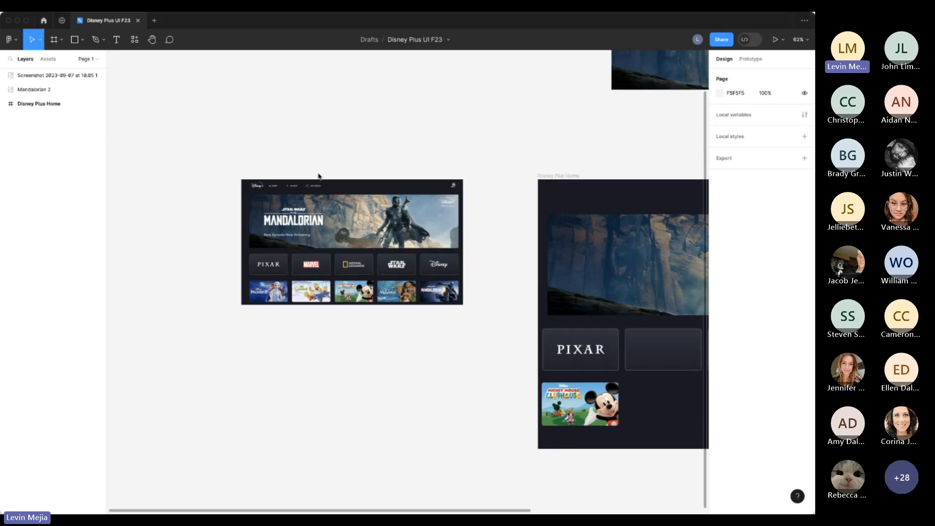
scroll(230, 175, "up", 3)
scroll(380, 181, "down", 3)
scroll(380, 182, "right", 3)
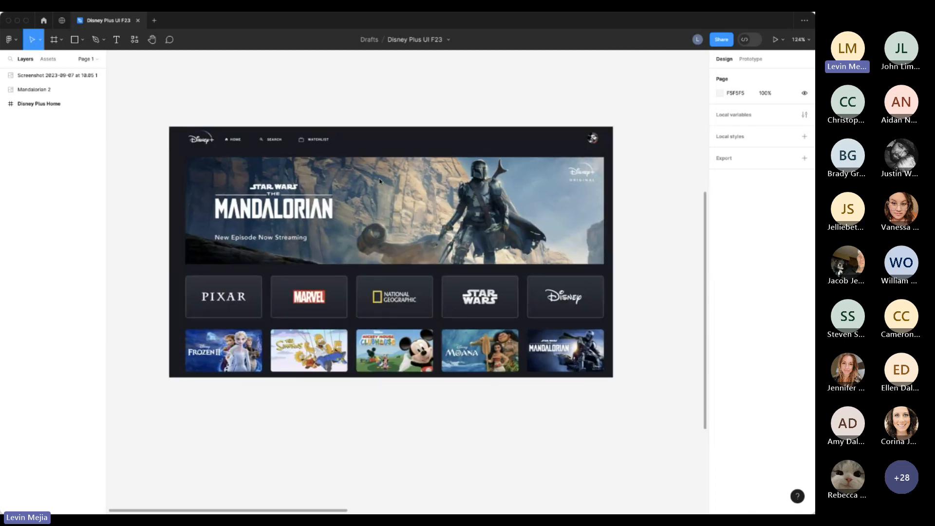
left_click_drag(154, 118, 643, 375)
key("shift+2")
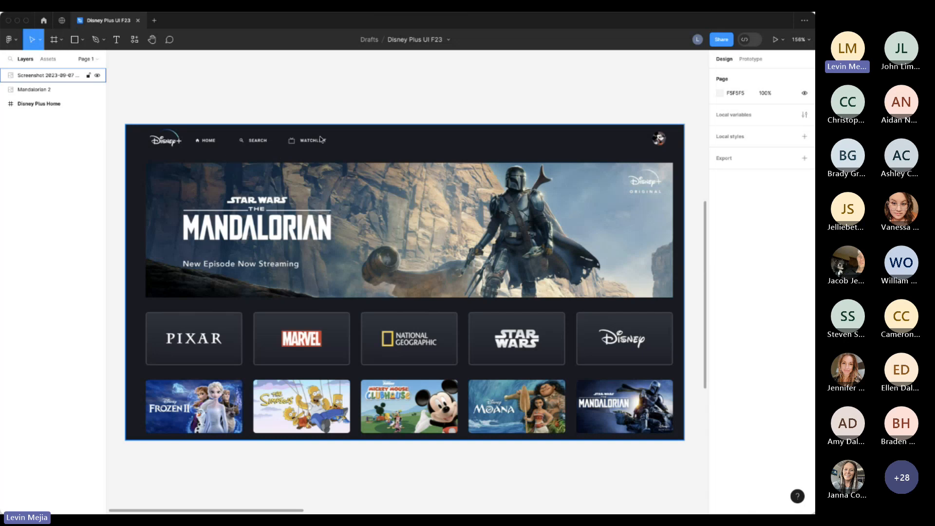
left_click(315, 111)
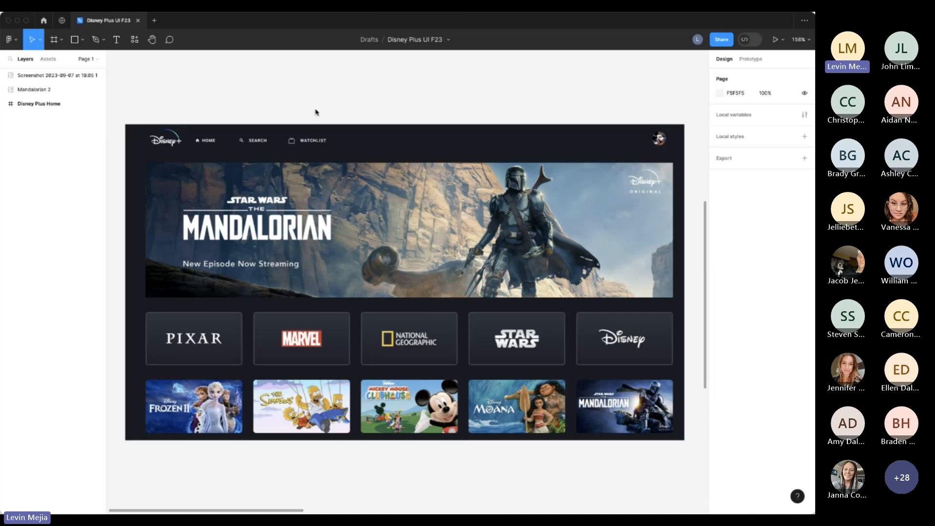
Open the Disney Plus UI F23 - Page 1 prototype from the recent files, view it, and return to the design file.
left_click(47, 23)
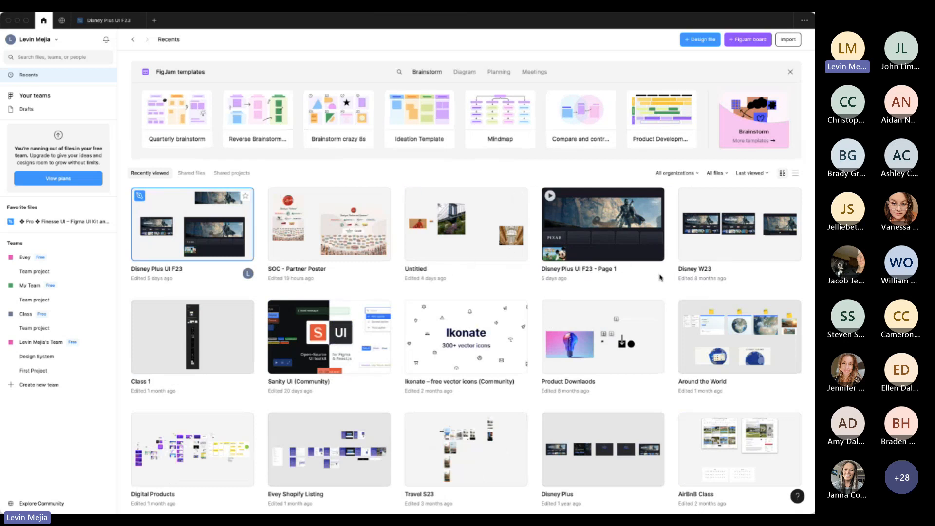
double_click(613, 251)
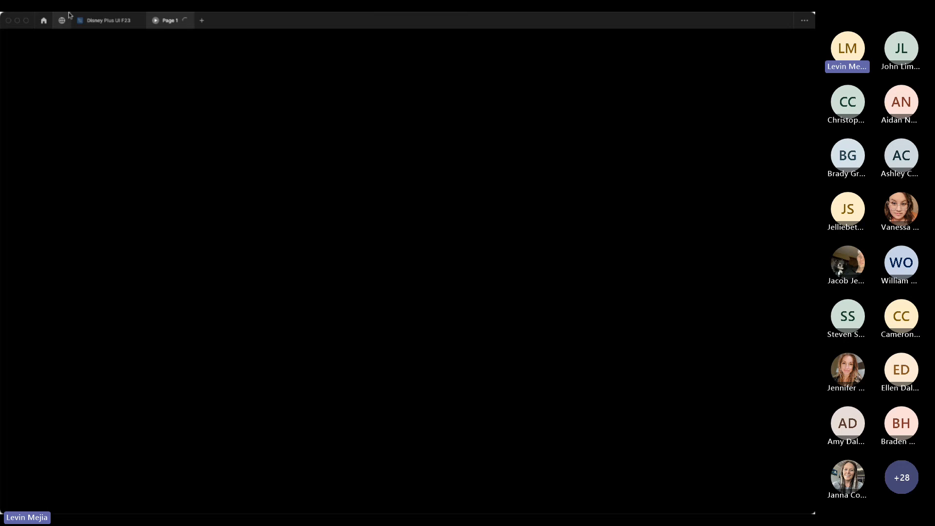
left_click(112, 21)
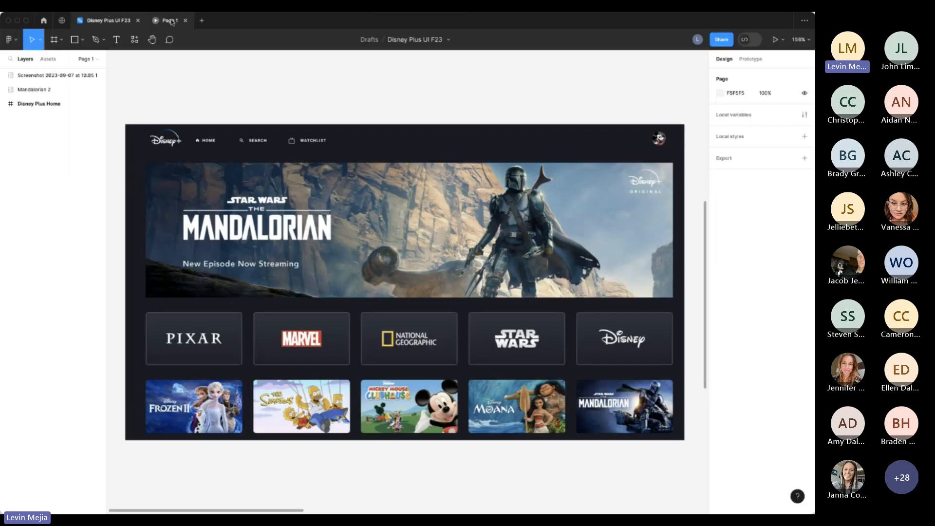
left_click(168, 20)
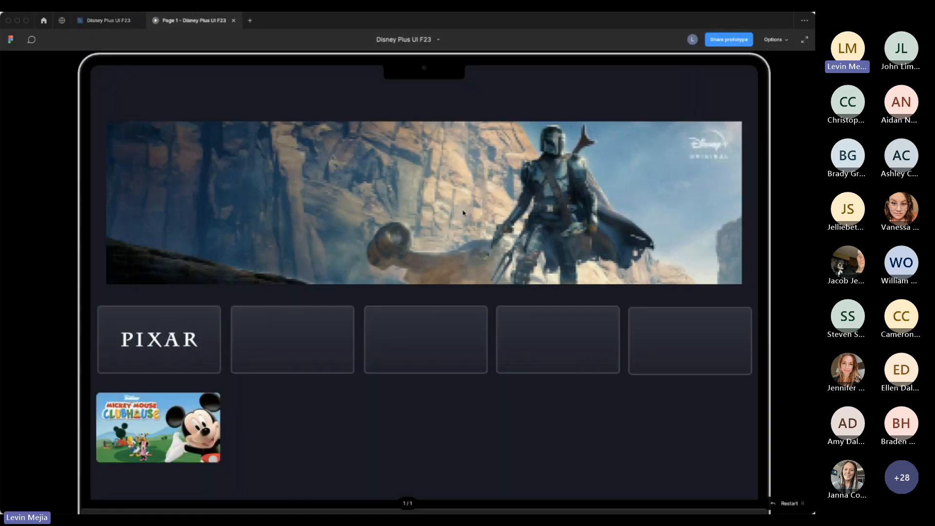
left_click(109, 25)
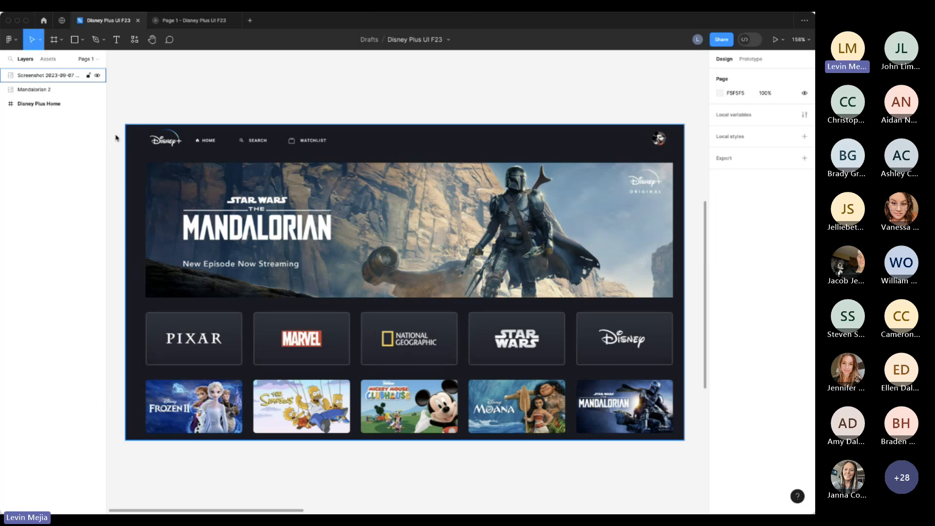
Expand the file's page list and bring the Disney Plus Home frame into view at 50% zoom.
left_click(117, 80)
left_click(95, 59)
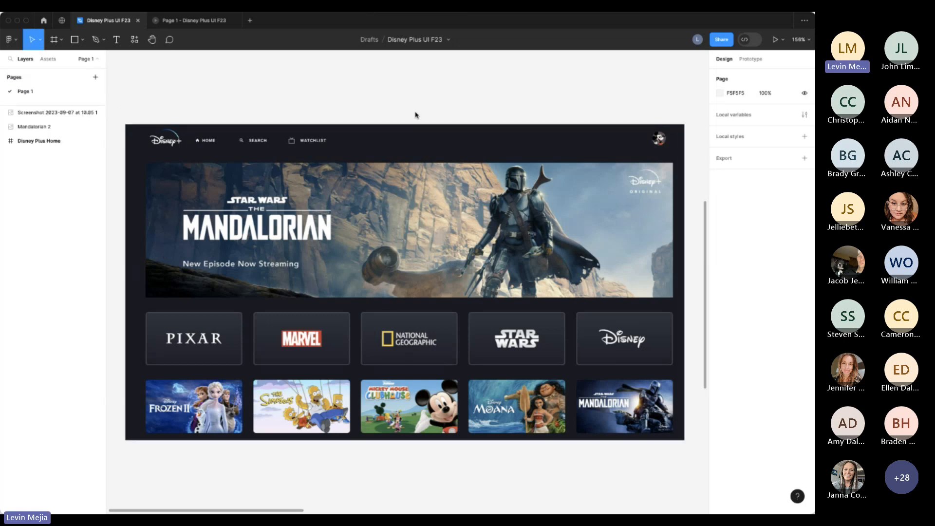
key("shift+0")
scroll(415, 114, "right", 10)
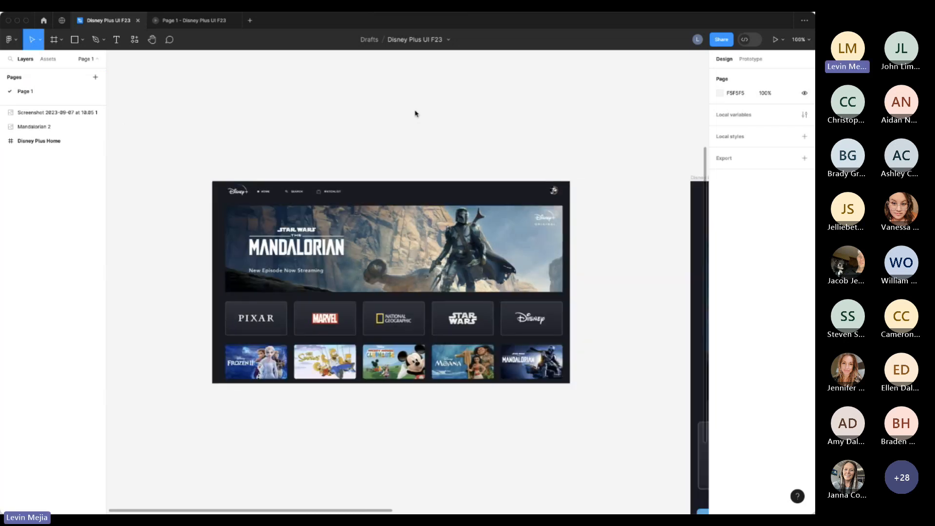
scroll(415, 114, "right", 15)
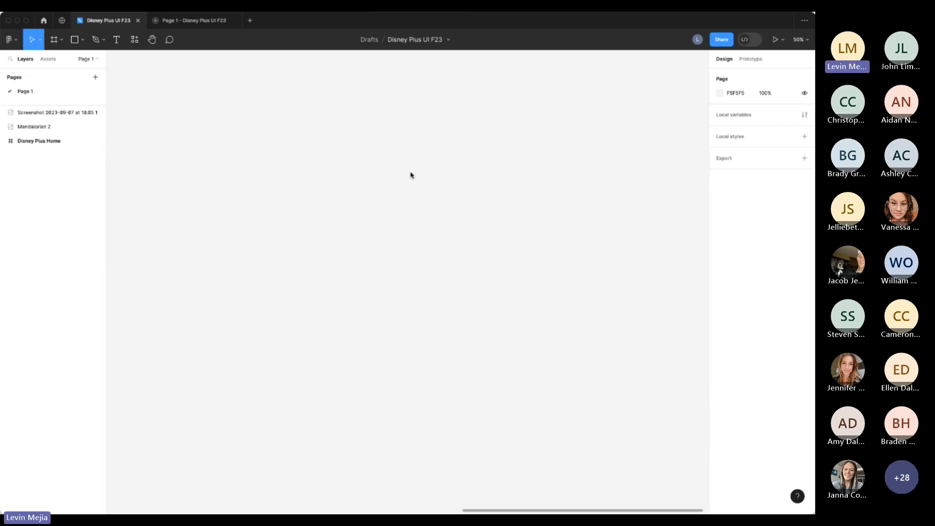
key("minus")
scroll(410, 176, "left", 15)
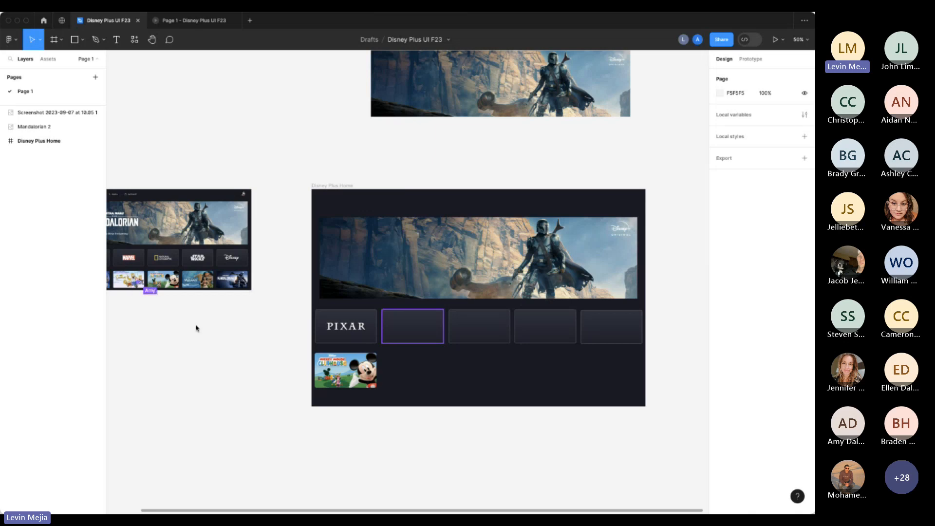
Copy the share link of the Disney Plus UI F23 file and close the sharing dialog.
scroll(195, 328, "left", 3)
scroll(194, 328, "up", 2)
scroll(170, 359, "right", 2)
scroll(170, 359, "down", 2)
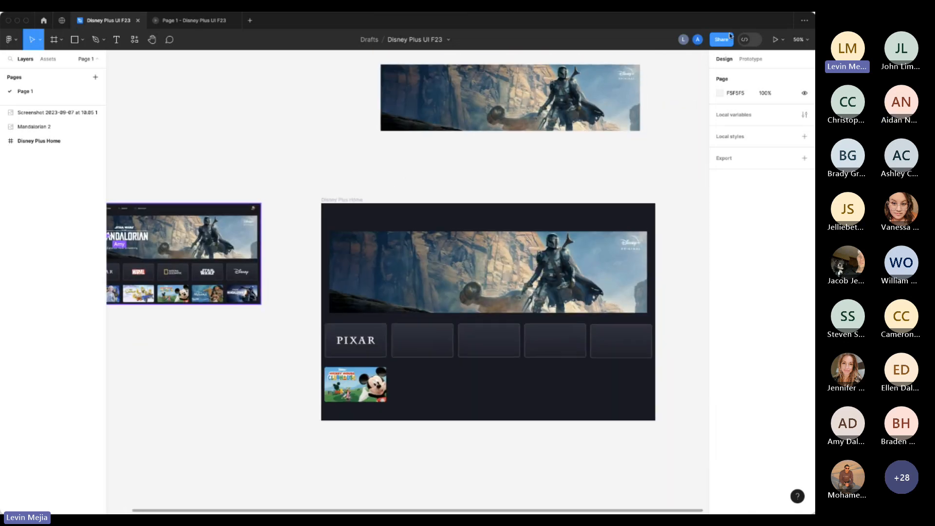
left_click(721, 39)
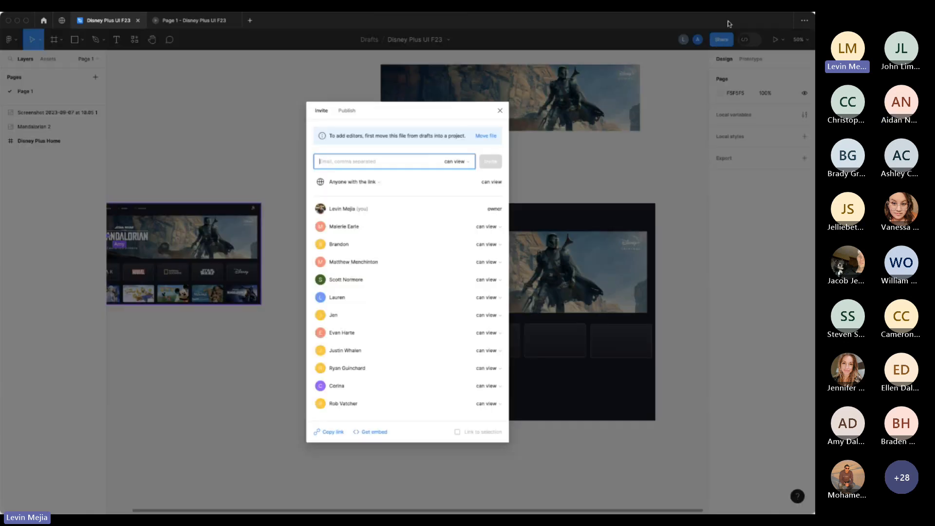
left_click(329, 432)
left_click(543, 459)
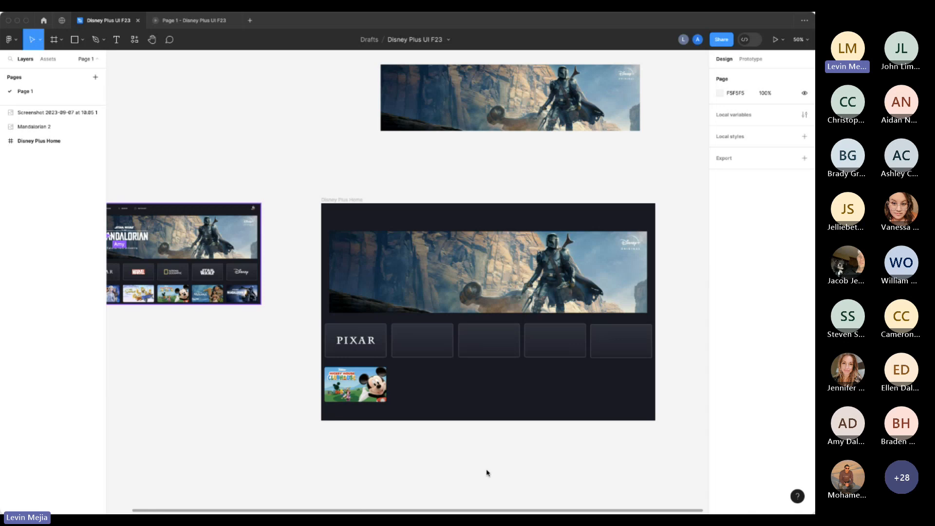
Examine the Disney Plus Home frame up close.
scroll(484, 474, "right", 4)
scroll(484, 473, "down", 2)
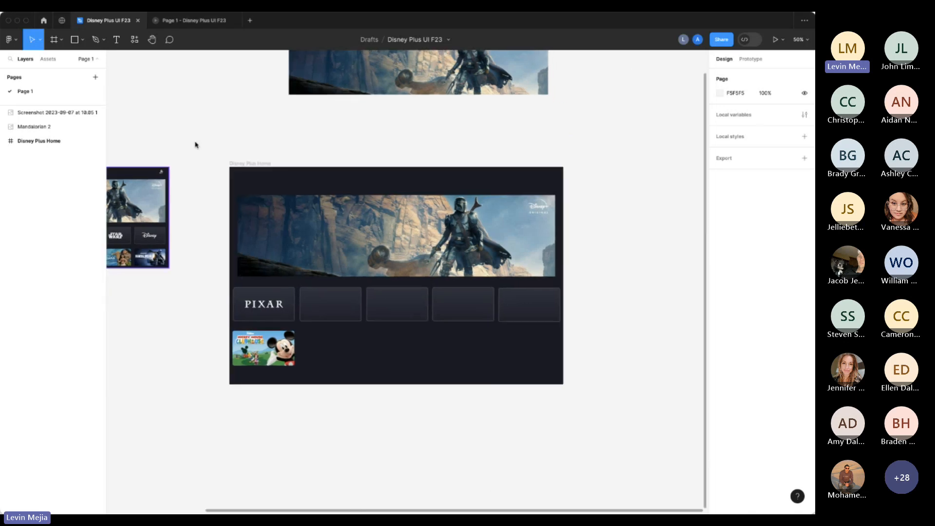
left_click_drag(196, 143, 615, 423)
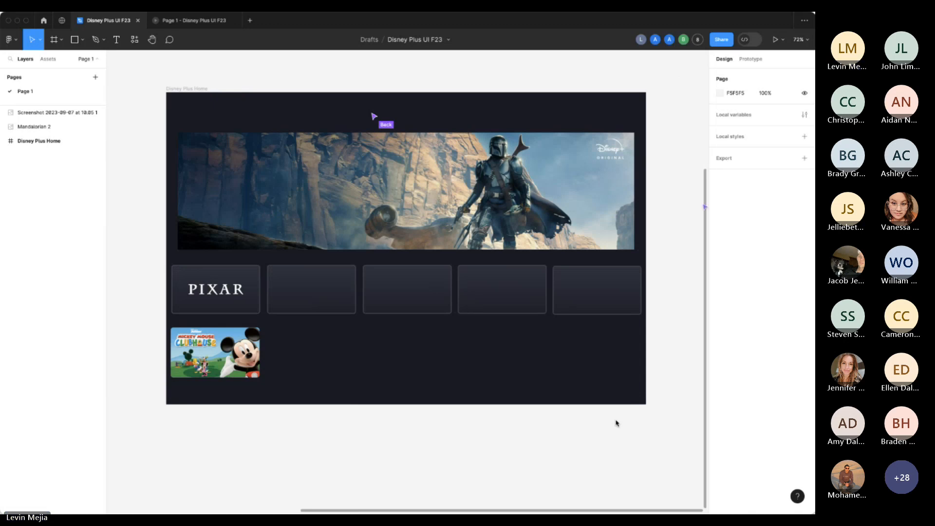
scroll(564, 437, "left", 2)
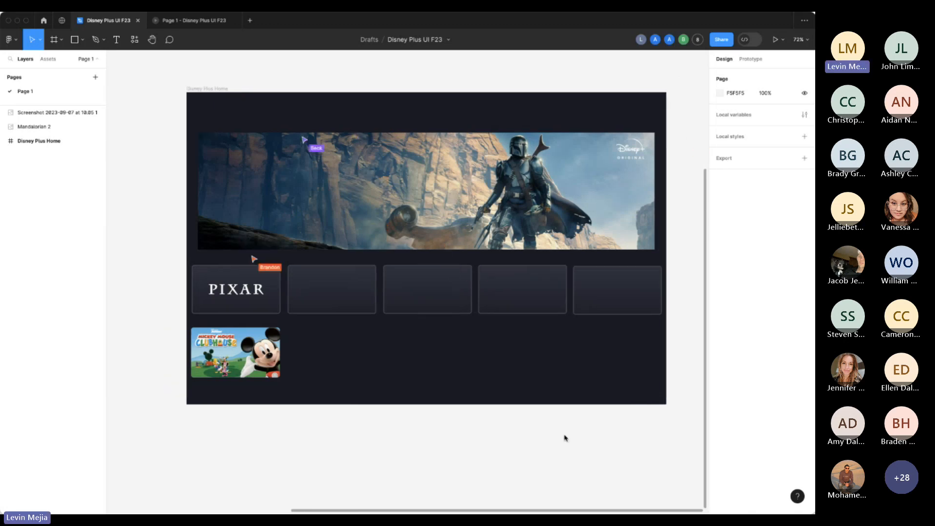
scroll(564, 438, "right", 3)
scroll(564, 438, "left", 4)
scroll(565, 437, "right", 3)
scroll(565, 437, "left", 2)
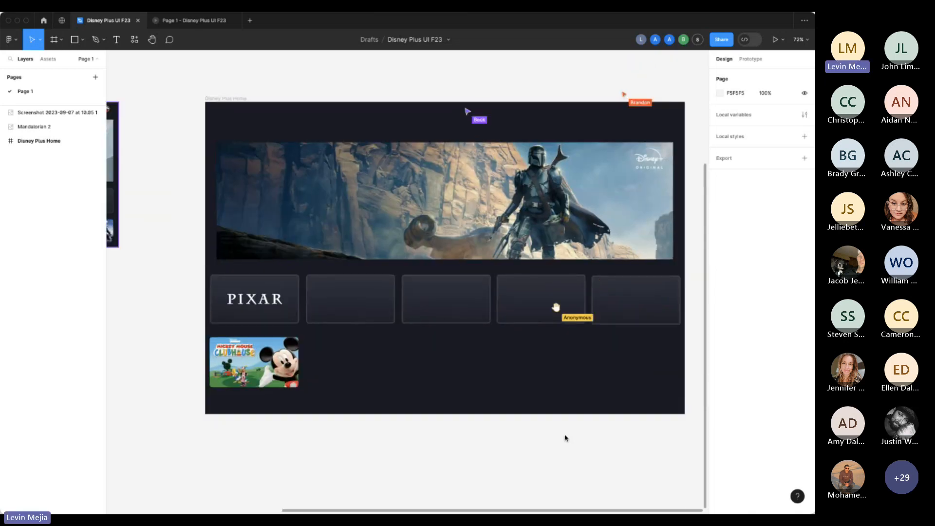
scroll(565, 438, "right", 2)
scroll(564, 438, "left", 3)
scroll(565, 437, "right", 2)
scroll(565, 438, "up", 2)
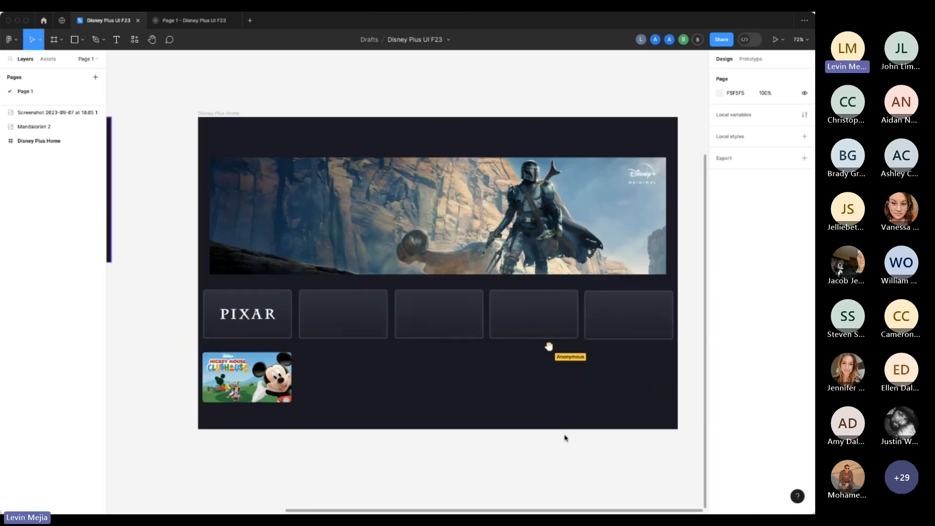
scroll(565, 437, "down", 2)
scroll(565, 437, "right", 3)
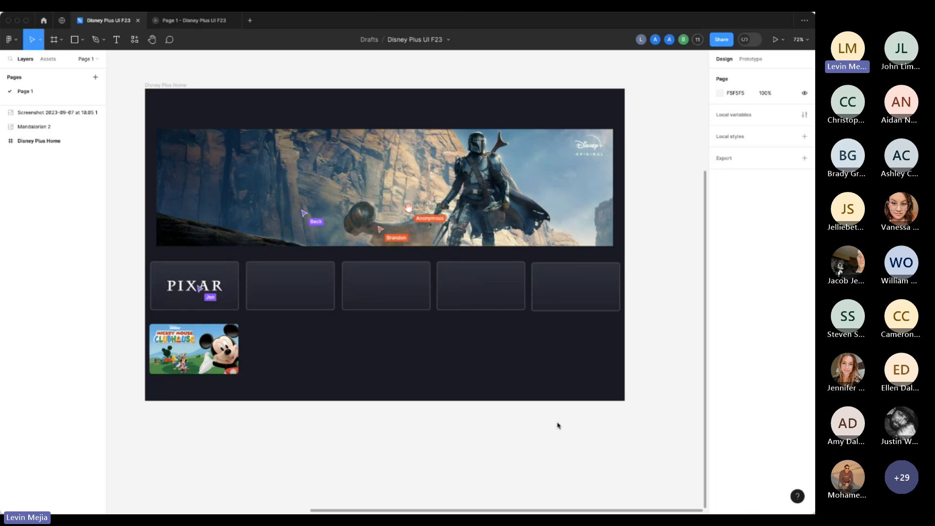
scroll(557, 426, "left", 3)
scroll(557, 425, "right", 3)
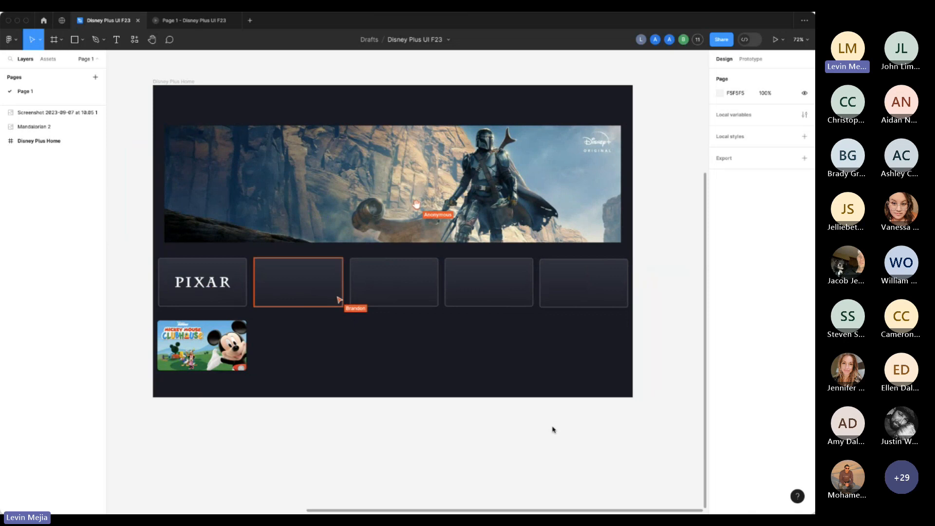
scroll(555, 427, "up", 2)
scroll(552, 429, "down", 3)
scroll(552, 429, "up", 3)
scroll(552, 429, "left", 2)
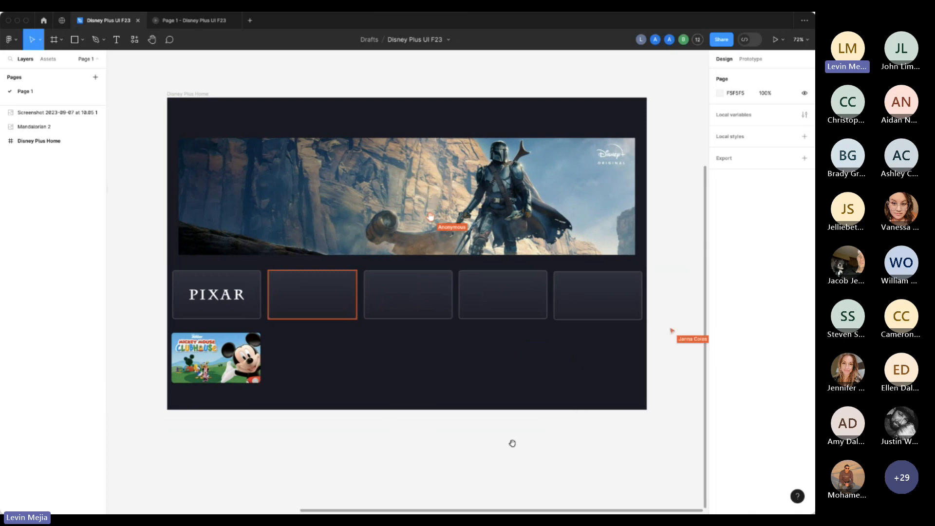
left_click_drag(440, 417, 530, 399)
left_click_drag(459, 342, 374, 307)
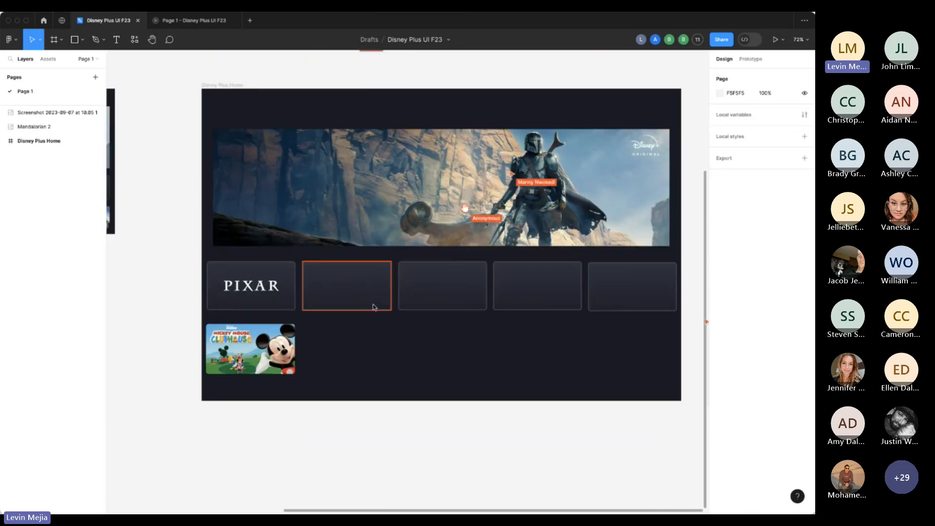
left_click_drag(517, 361, 479, 354)
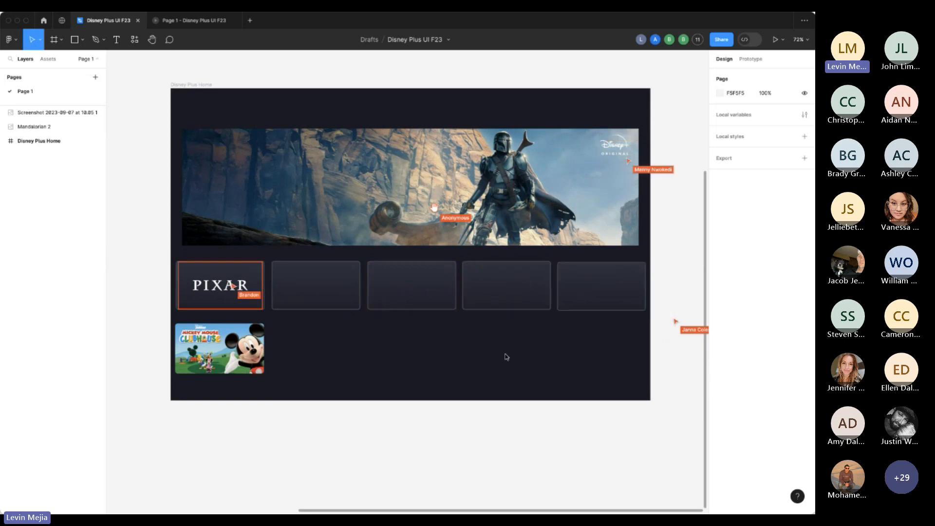
Inspect the Pixar logo tile in the Disney Plus Home frame at high magnification, then return to an overview of all artwork.
key("super+minus")
key("super+minus")
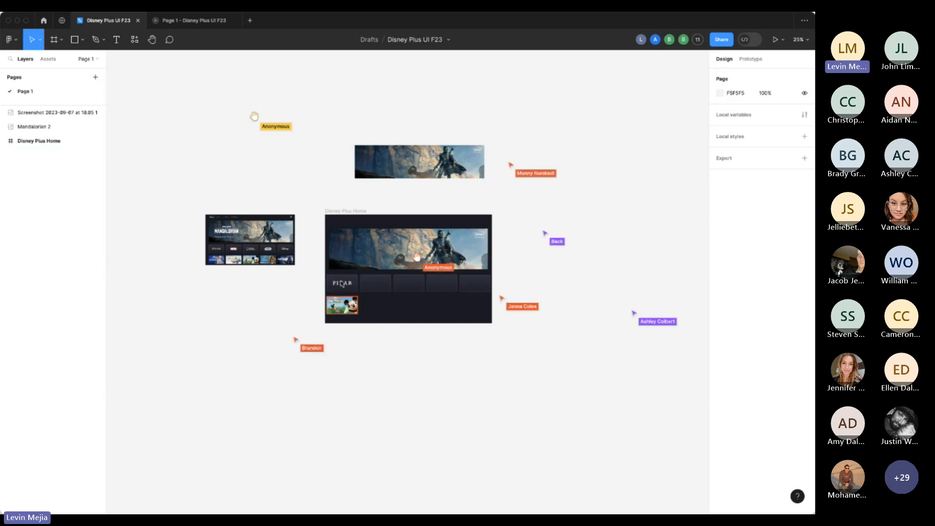
left_click_drag(331, 281, 349, 289)
key("Delete")
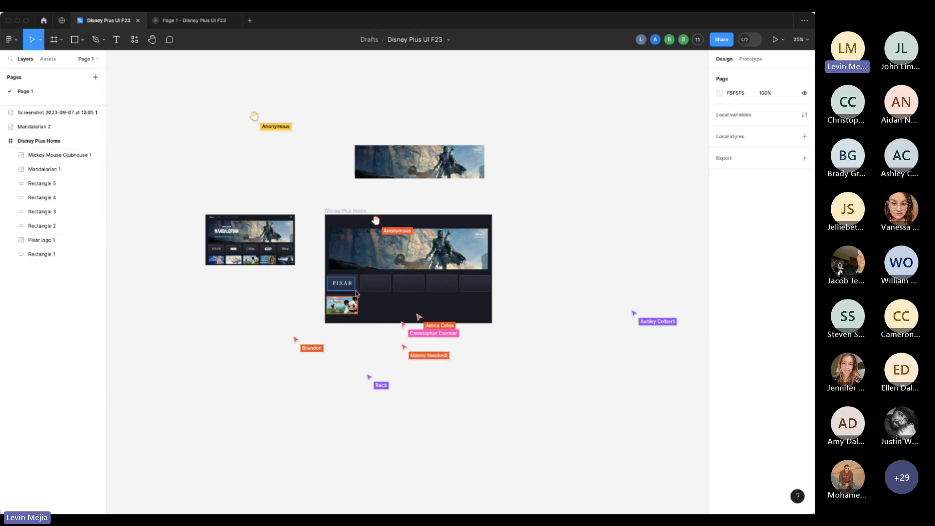
scroll(355, 292, "up", 10)
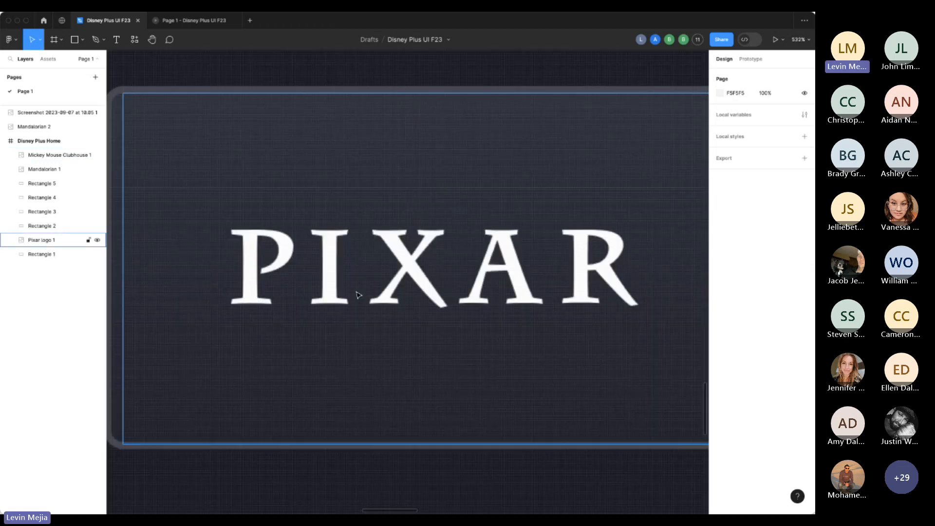
key("minus")
key("minus")
key("minus")
key("minus")
key("minus")
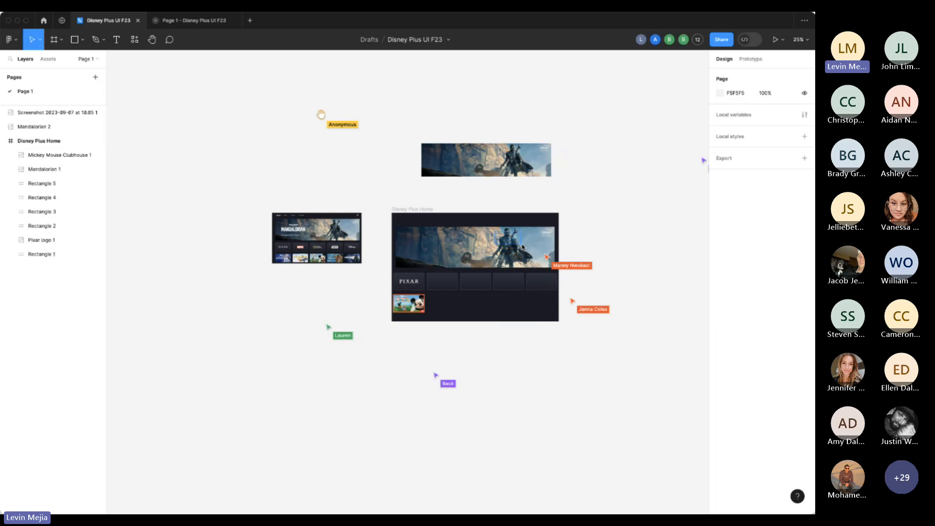
Inspect the Mandalorian banner image in the Disney Plus Home frame at several magnifications and return to the 25% overview.
scroll(522, 248, "up", 10)
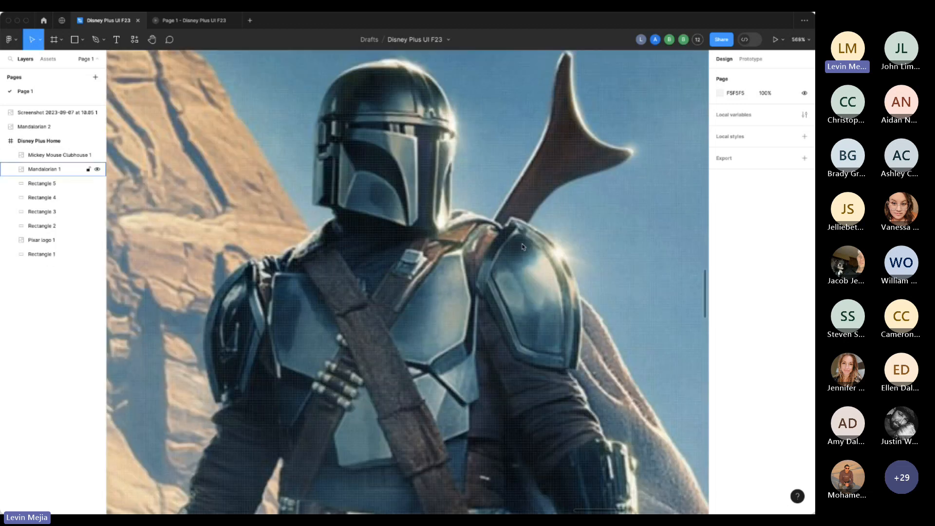
scroll(521, 248, "down", 6)
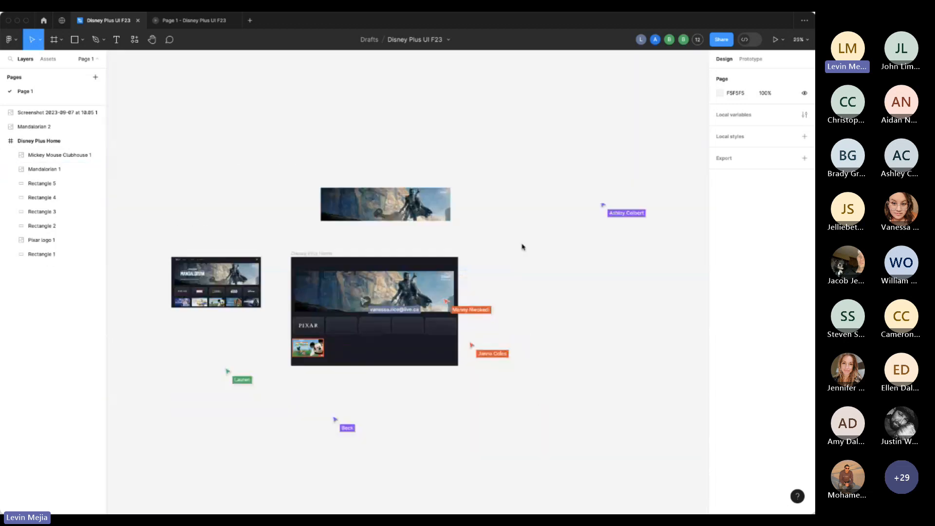
scroll(521, 247, "down", 5)
scroll(522, 247, "up", 5)
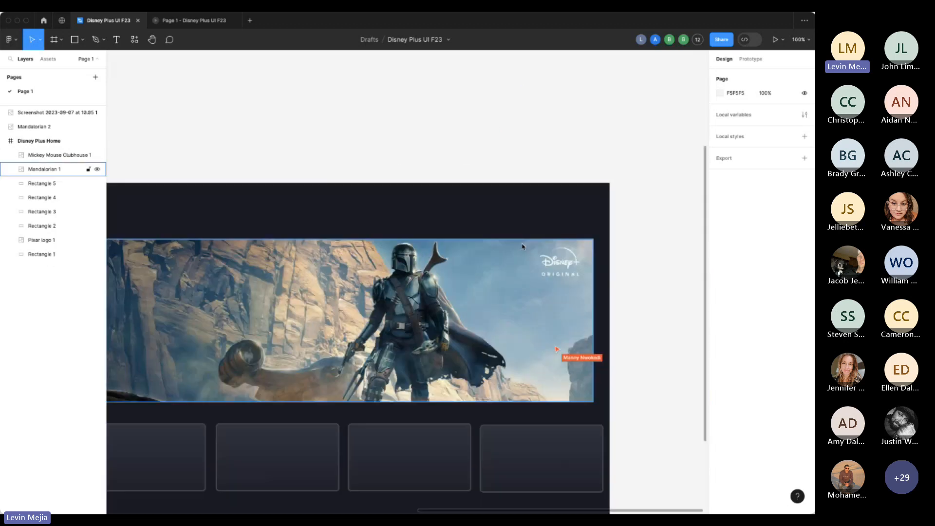
scroll(522, 247, "down", 5)
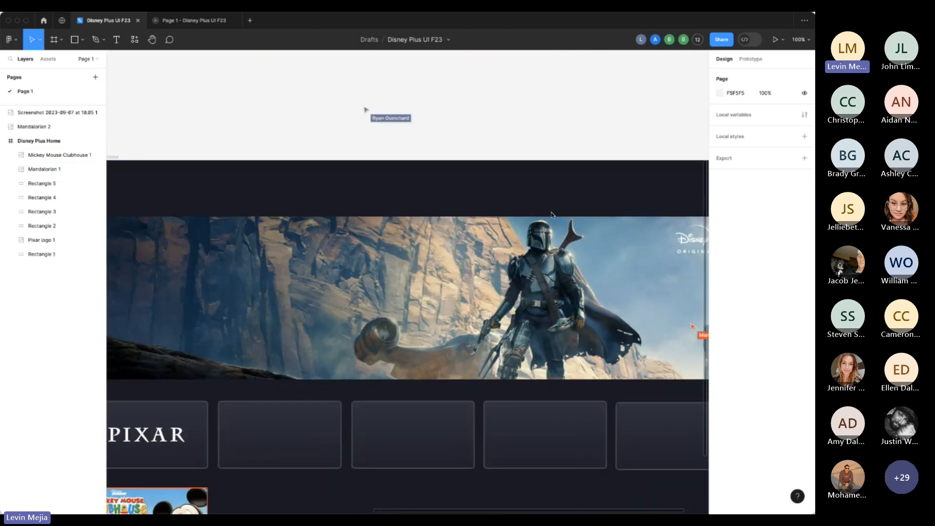
key("minus")
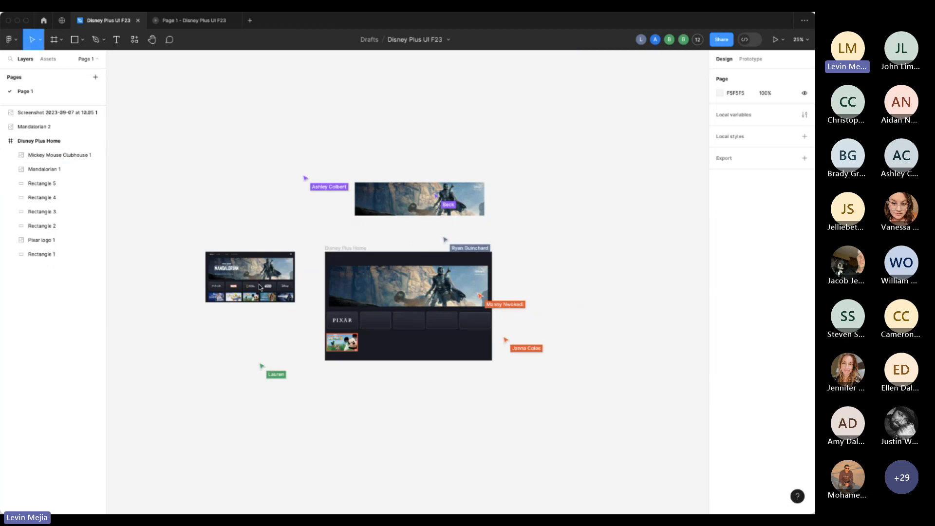
Inspect the Marvel logo tile in the reference screenshot at high magnification, then return to 50% with the Disney Plus Home frame in view.
scroll(245, 294, "up", 10)
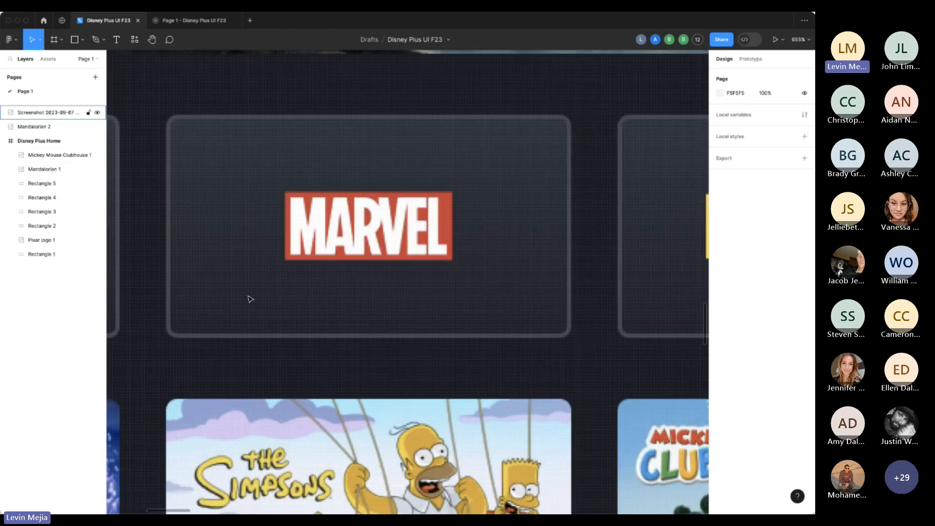
scroll(250, 298, "down", 10)
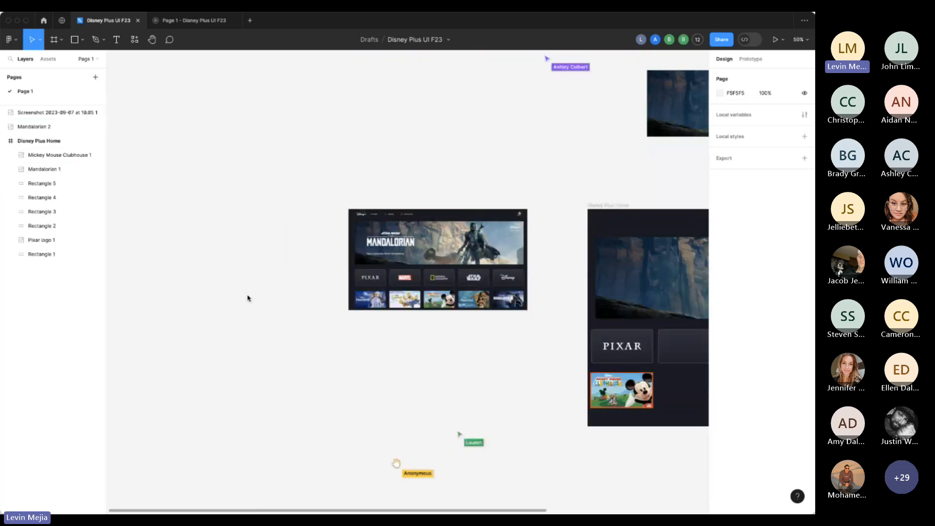
scroll(328, 312, "right", 10)
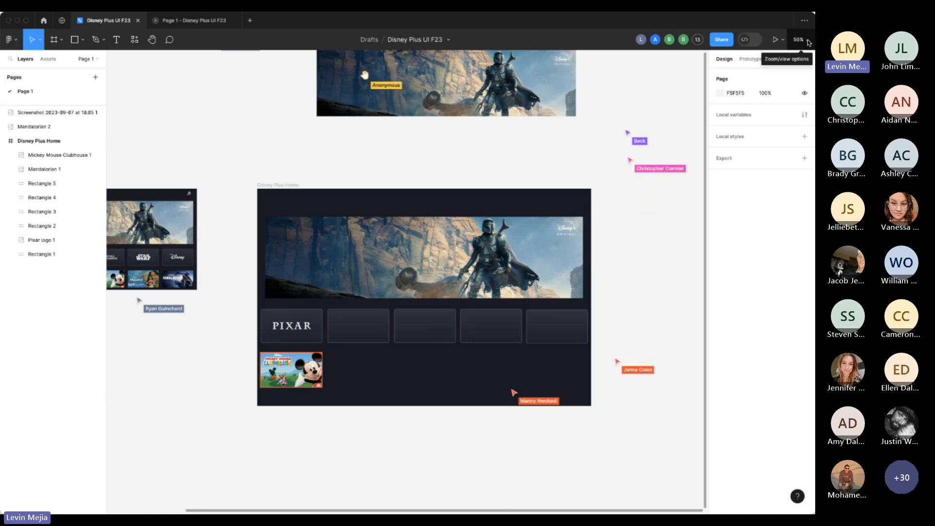
Review the available zoom and view options, close them without choosing one, and view the canvas at 100%.
left_click(807, 41)
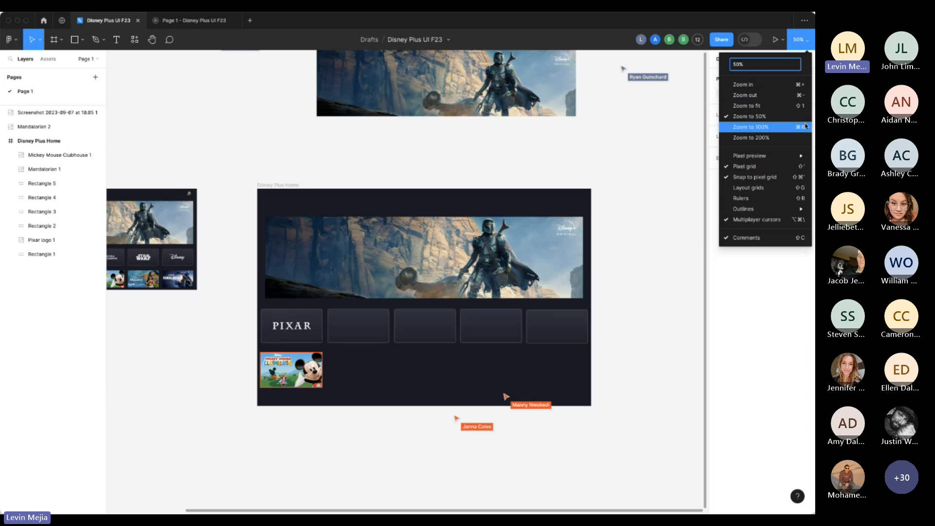
left_click(658, 162)
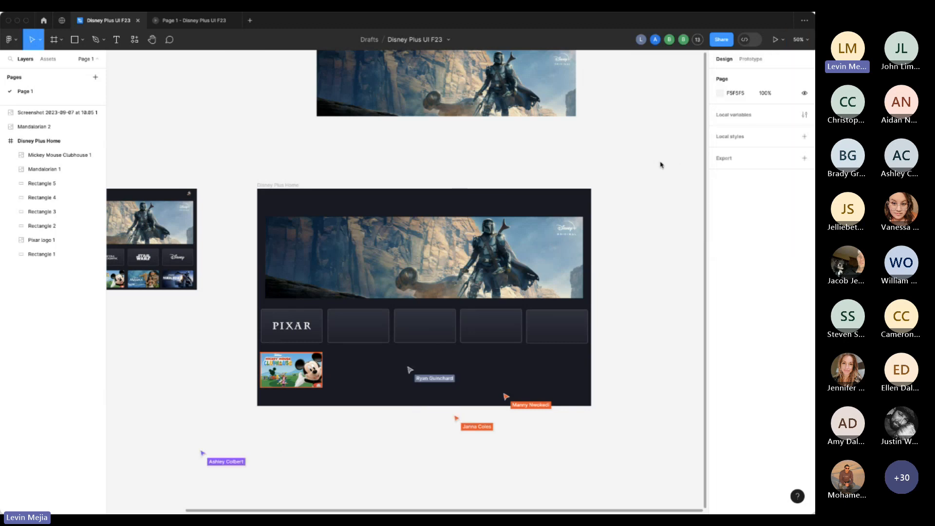
key("shift+0")
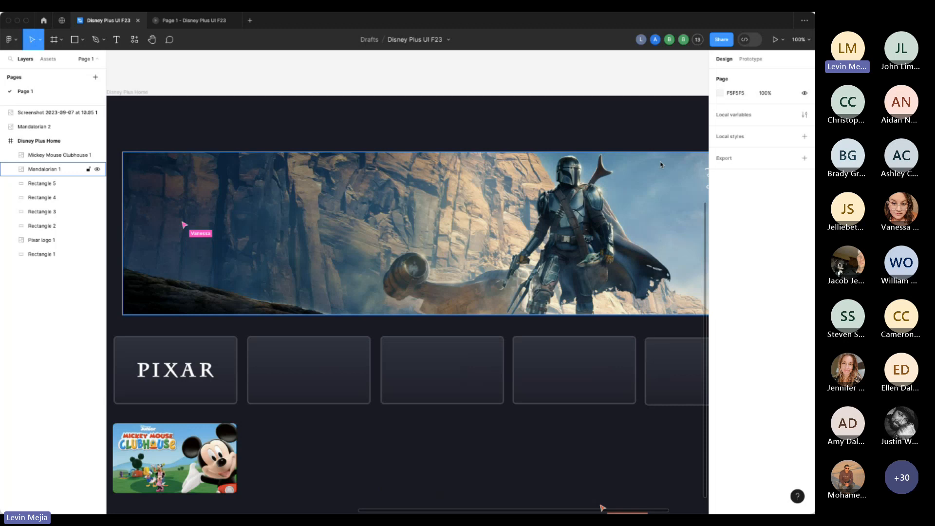
Zoom the canvas out and in by single steps, then examine the Disney Plus Home frame at 100%.
key("minus")
key("minus")
key("plus")
key("plus")
key("minus")
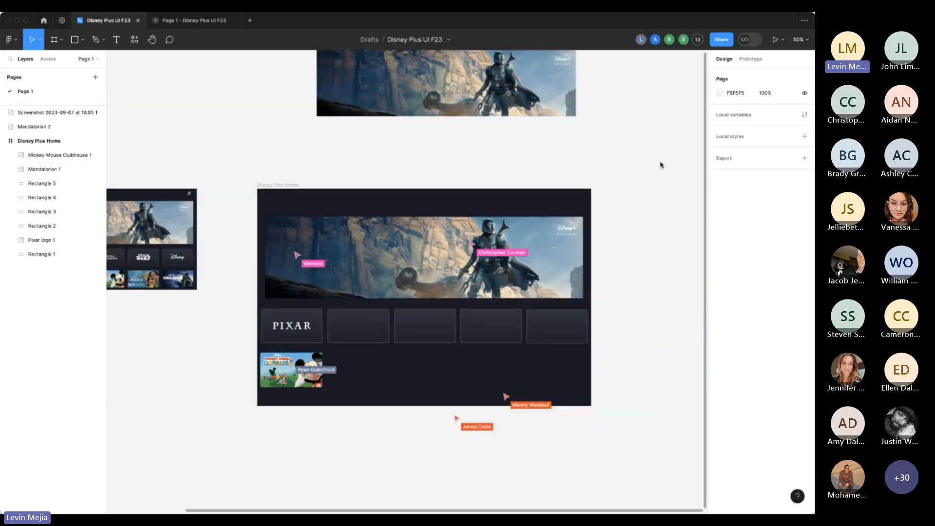
key("shift+0")
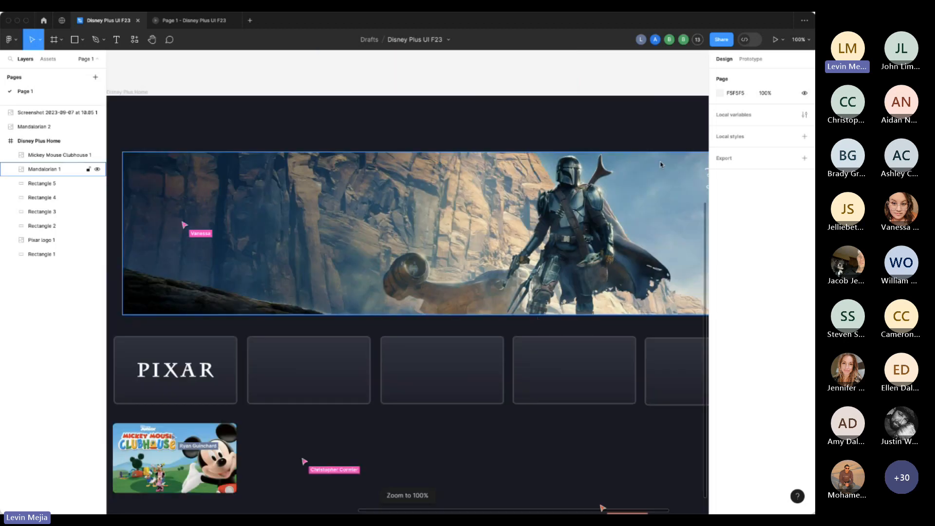
scroll(586, 79, "down", 2)
scroll(586, 79, "right", 2)
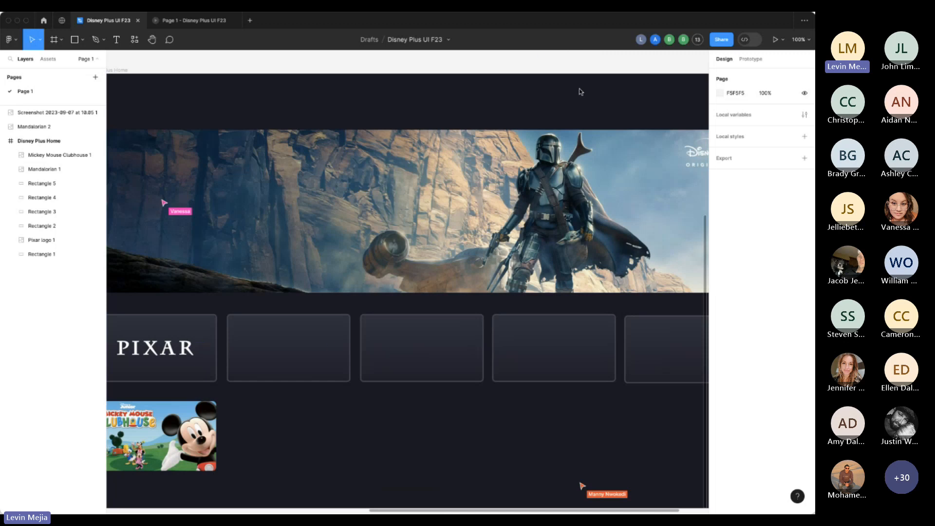
scroll(579, 91, "down", 1)
scroll(579, 92, "up", 1)
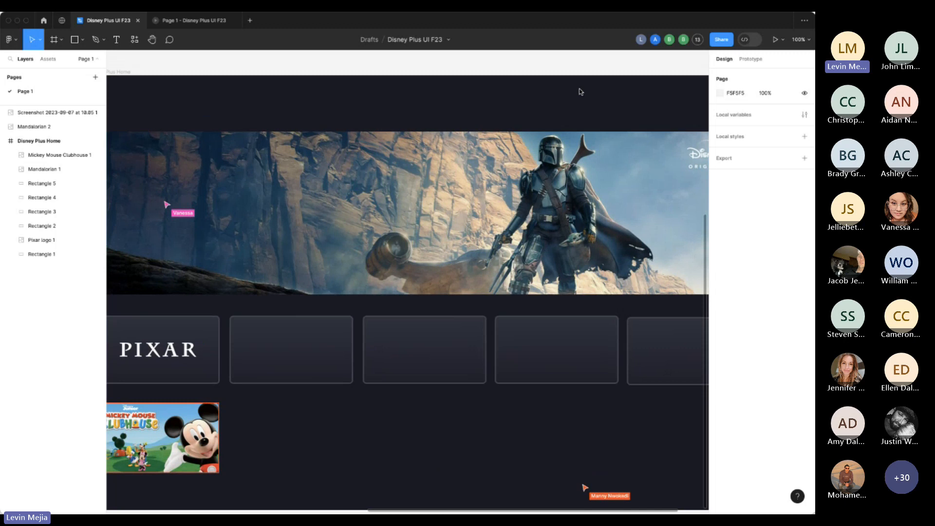
Hide and show the interface repeatedly to compare both views of the Disney Plus Home frame, then return to a 25% overview with the interface shown.
key("super+backslash")
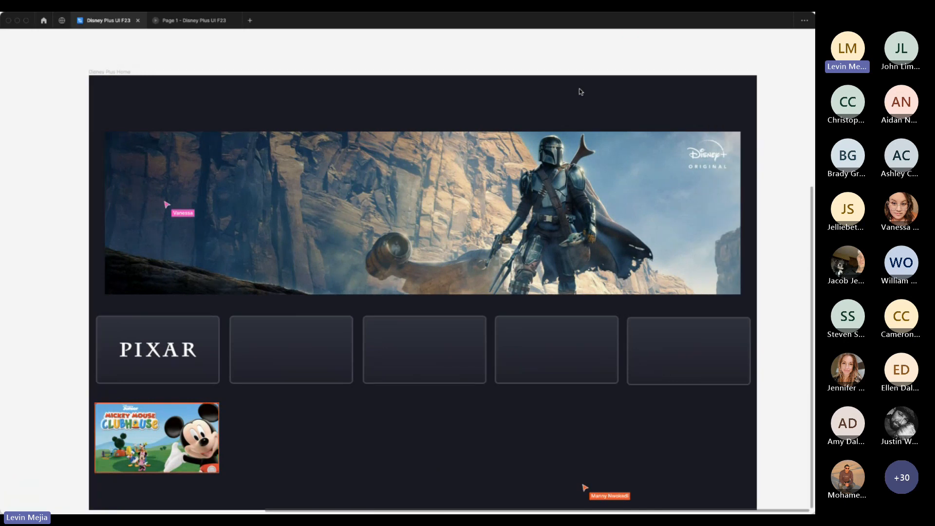
scroll(579, 92, "down", 1)
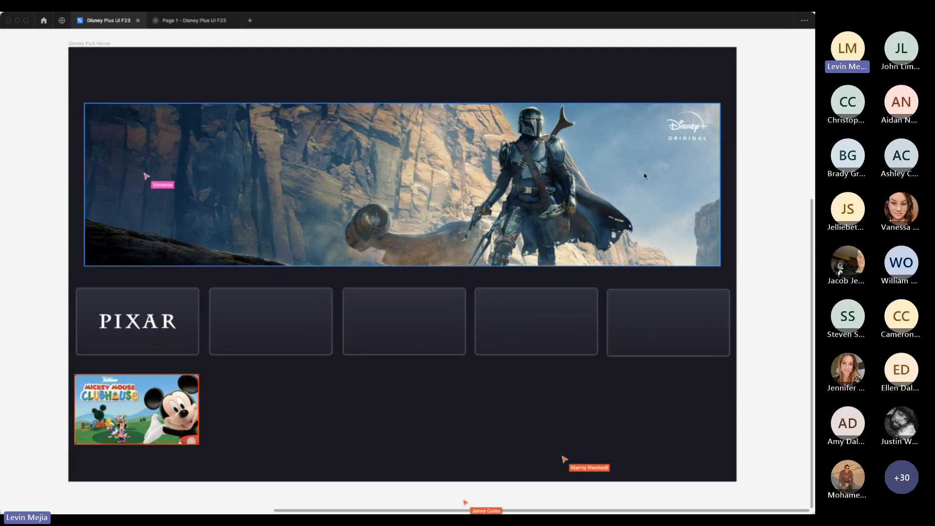
key("super+backslash")
key("super+backslash")
key("super+backslash")
key("super+backslash")
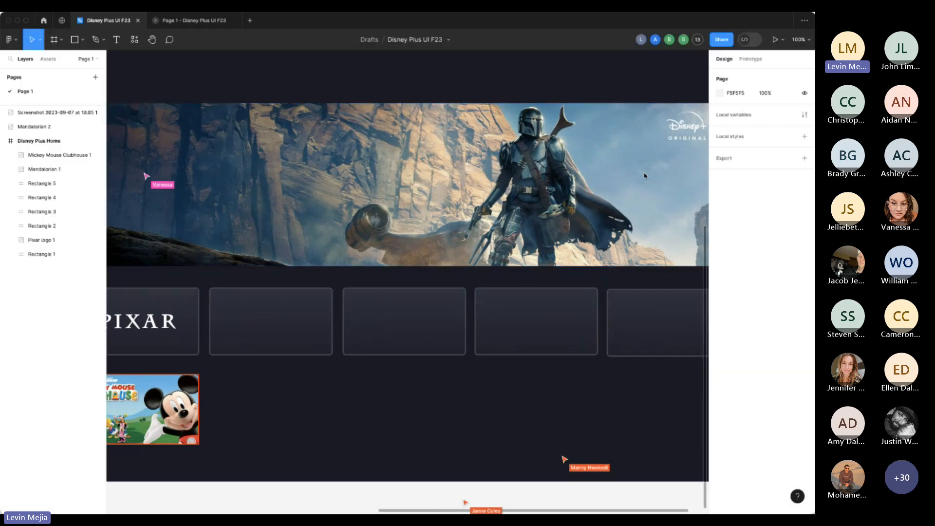
key("super+backslash")
key("super+backslash")
key("super+backslash")
key("super+backslash")
key("super+backslash")
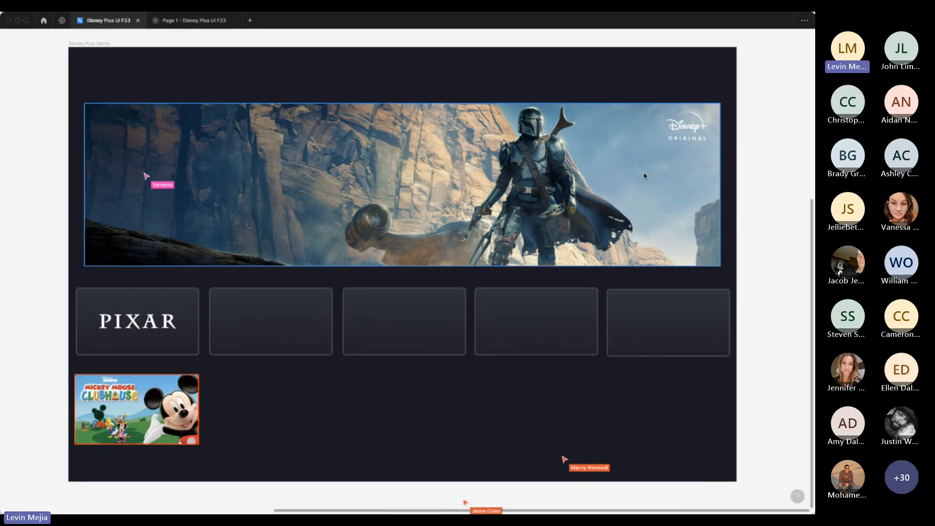
key("minus")
key("minus")
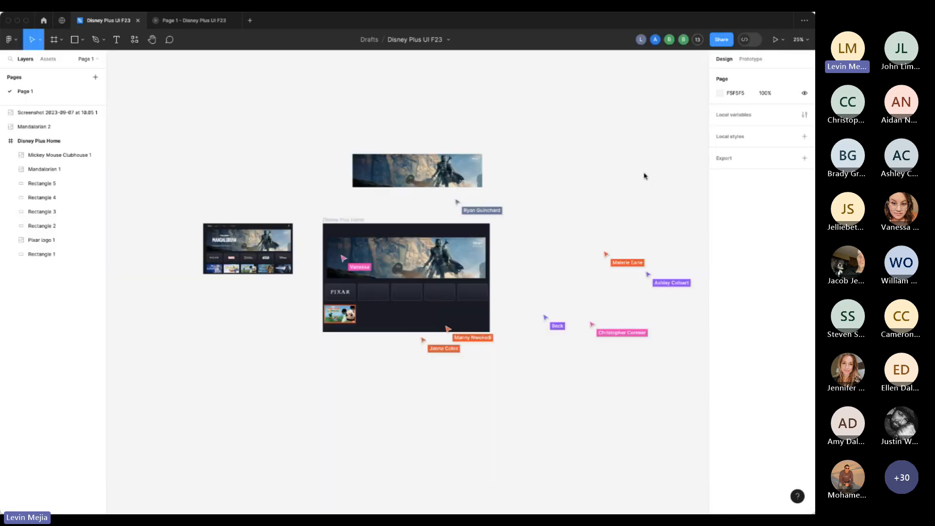
View the empty tile row of the Disney Plus Home frame at 100%, then go back to the 25% overview.
key("shift+0")
scroll(540, 404, "down", 3)
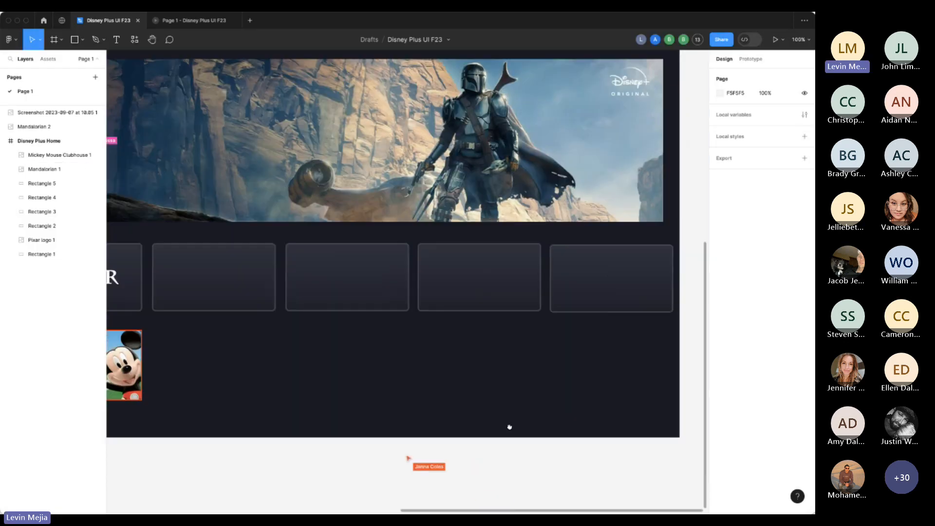
key("minus")
key("minus")
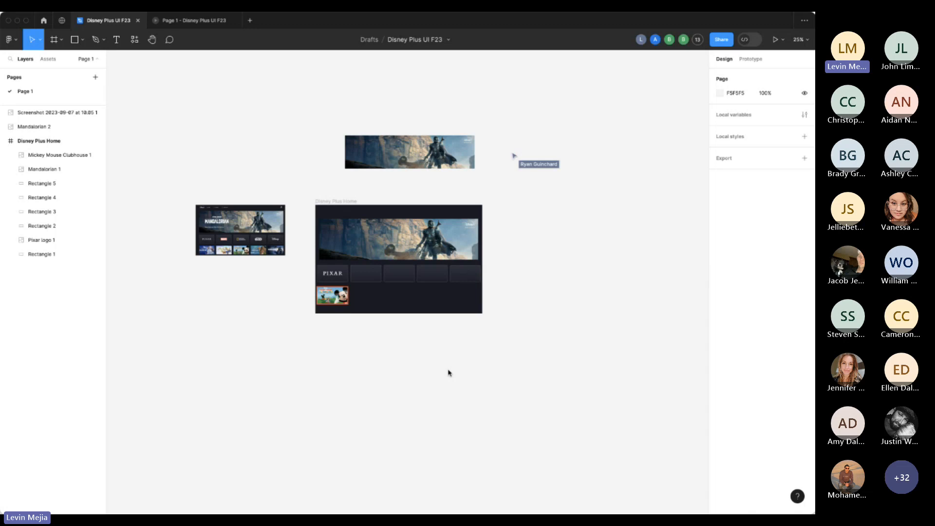
Step the canvas zoom out to 13%, in to a closer view, and back to 25%.
key("minus")
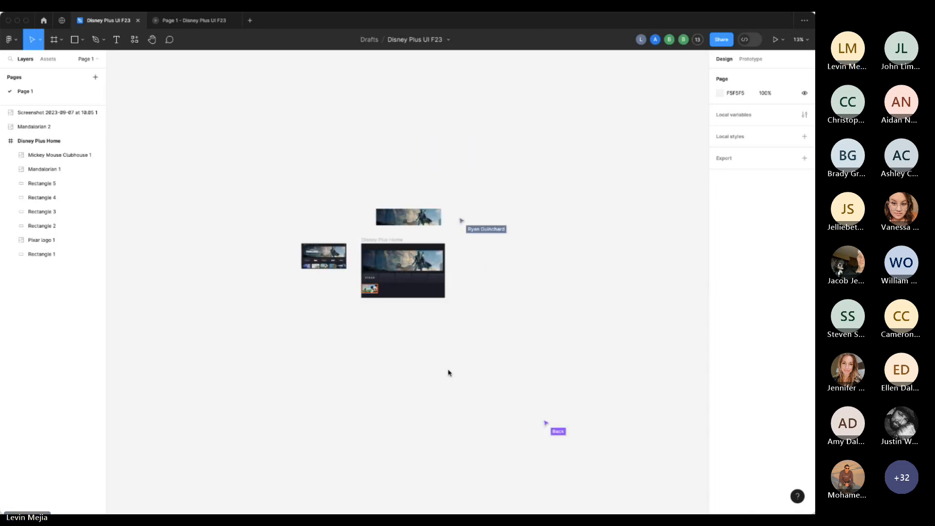
key("plus")
key("plus")
key("plus")
key("plus")
key("minus")
key("minus")
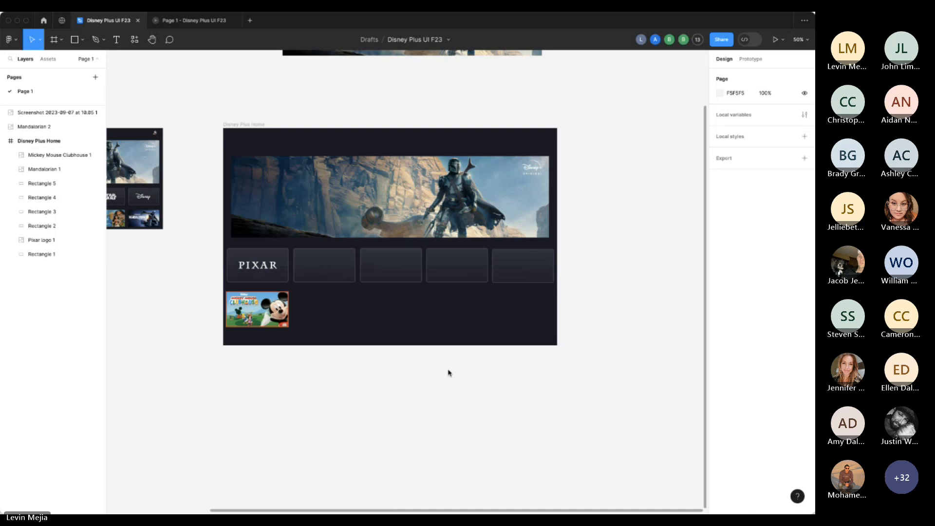
key("minus")
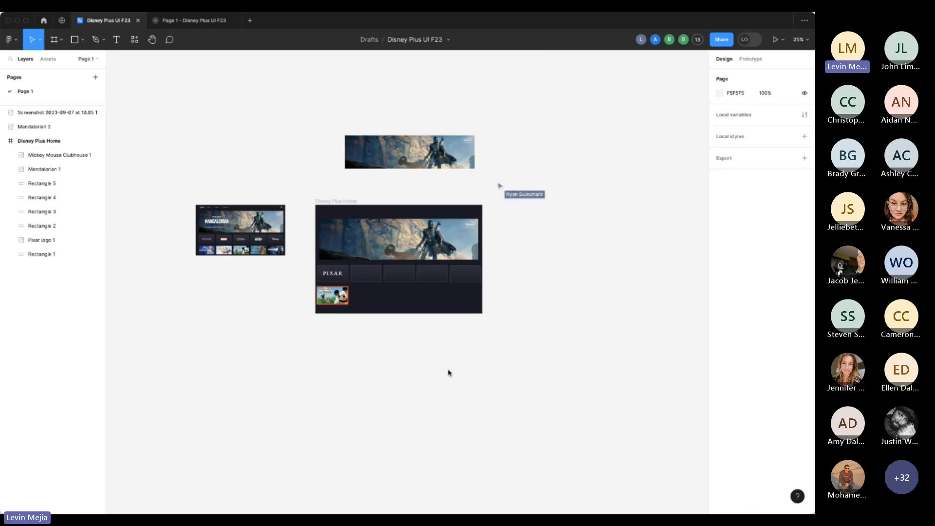
Check the zoom options again, look at the artwork at 100%, and settle on a 50% view of the Disney Plus Home frame.
left_click(798, 39)
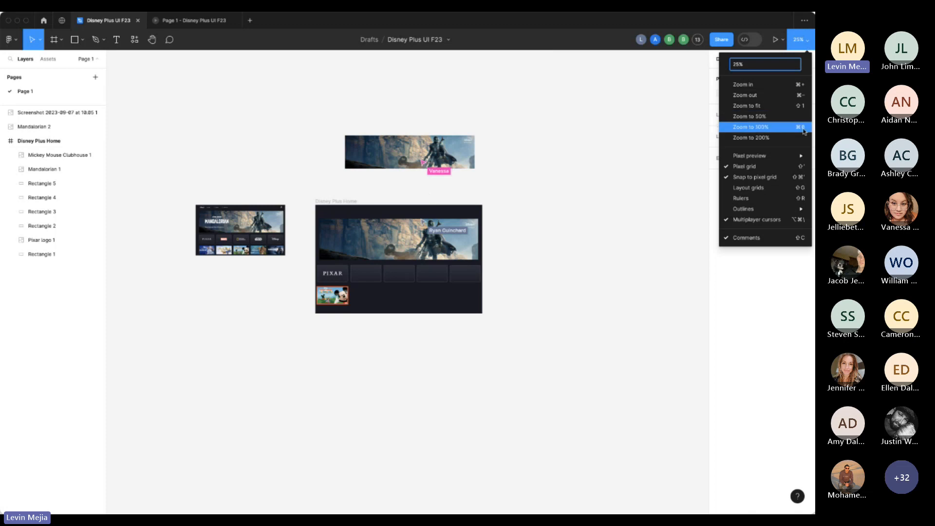
left_click(570, 256)
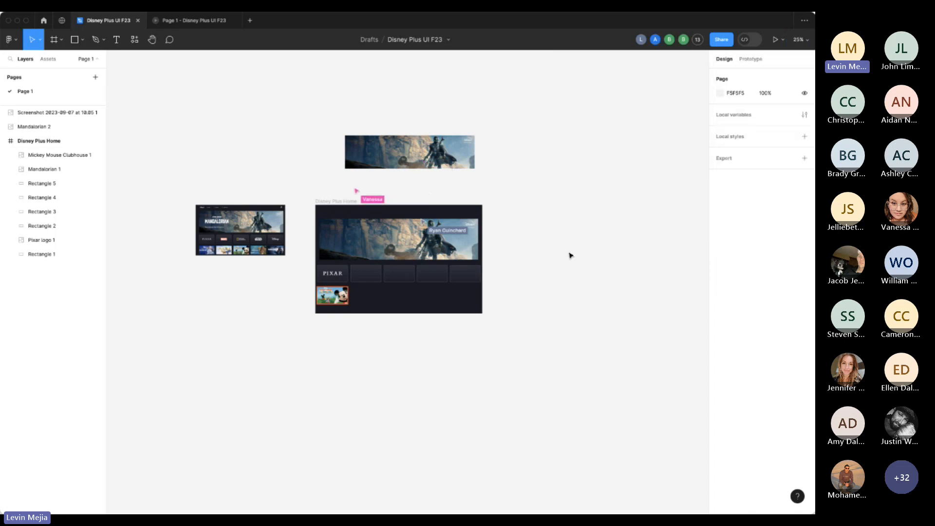
key("shift+0")
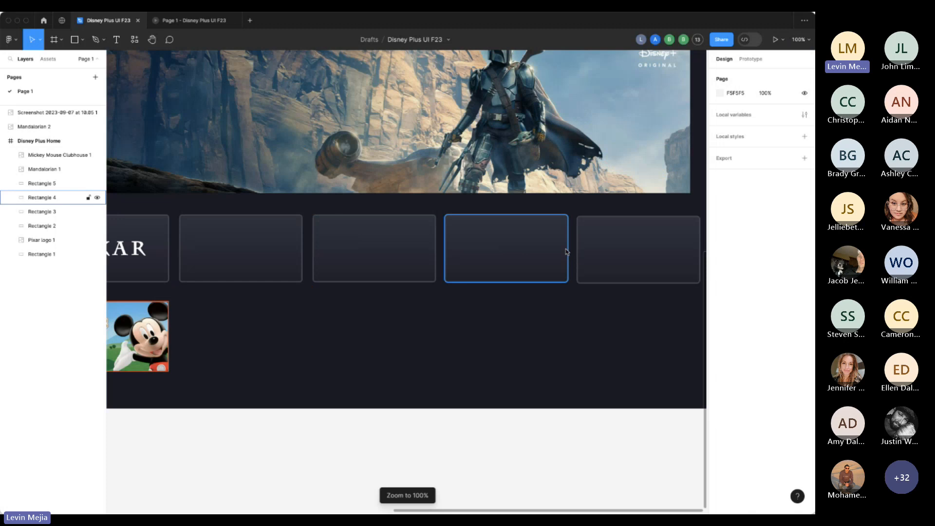
scroll(568, 253, "left", 5)
scroll(567, 253, "up", 3)
scroll(565, 255, "down", 3)
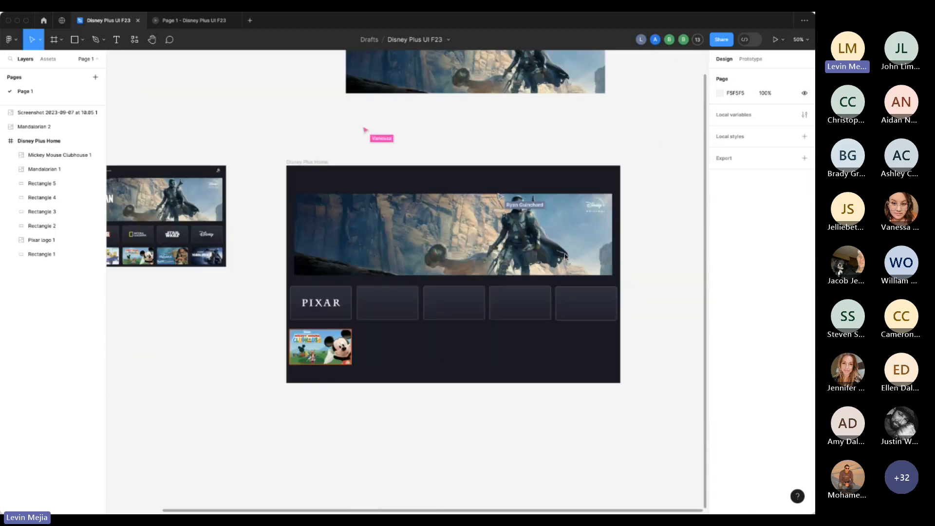
Look over the zoom and view options once more, close them, and view the area around the Disney Plus Home frame.
left_click(799, 40)
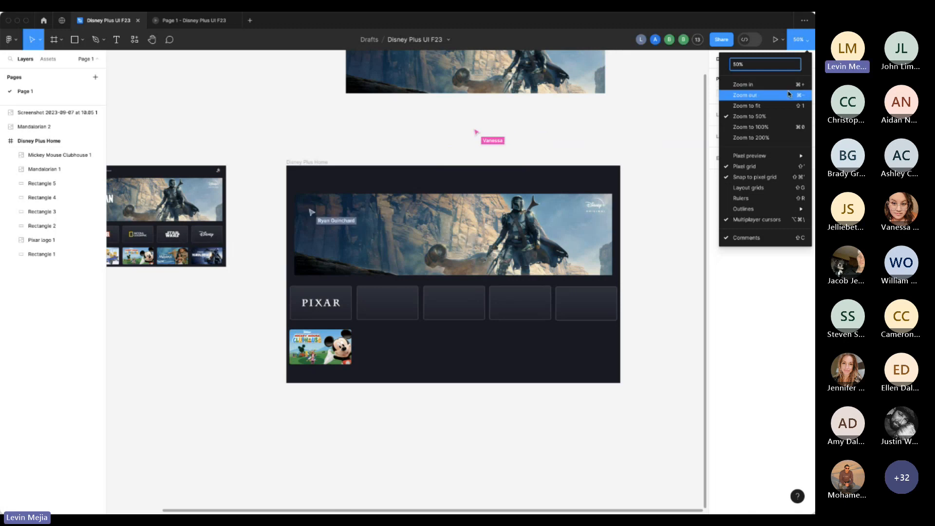
left_click(679, 122)
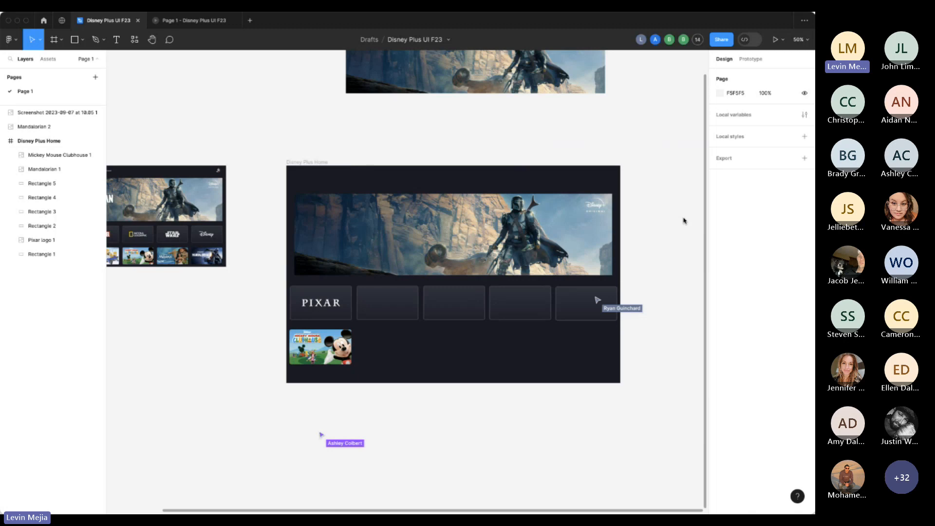
scroll(673, 202, "right", 3)
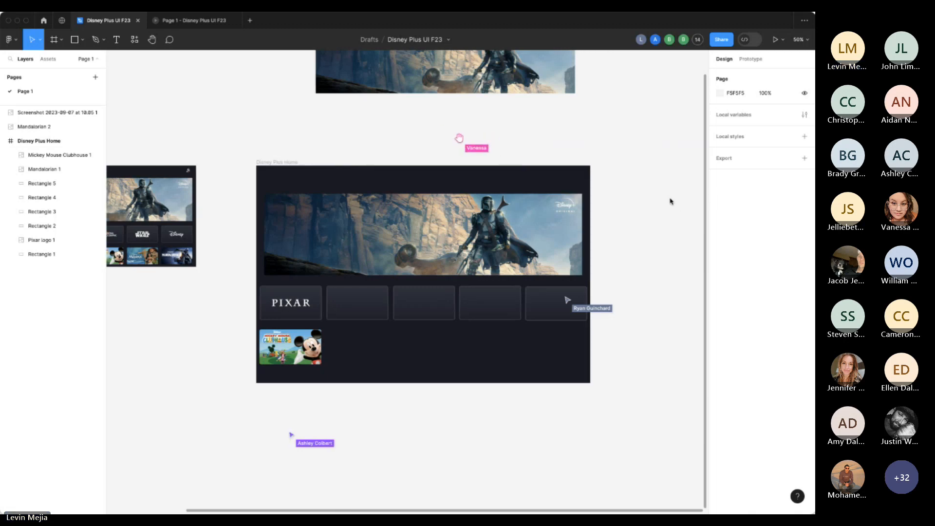
scroll(675, 199, "left", 3)
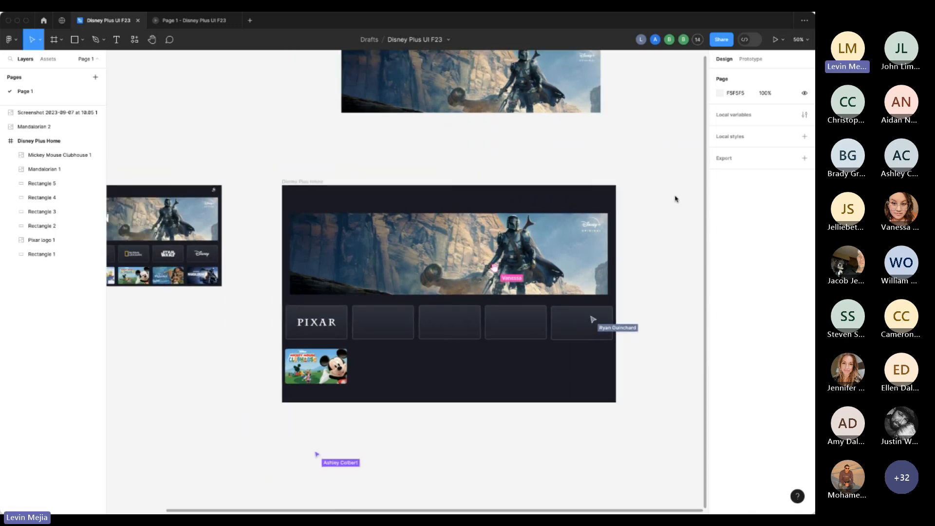
Move the reference screenshot up so it sits above and to the left of the Disney Plus Home frame.
left_click_drag(192, 212, 217, 145)
left_click(305, 214)
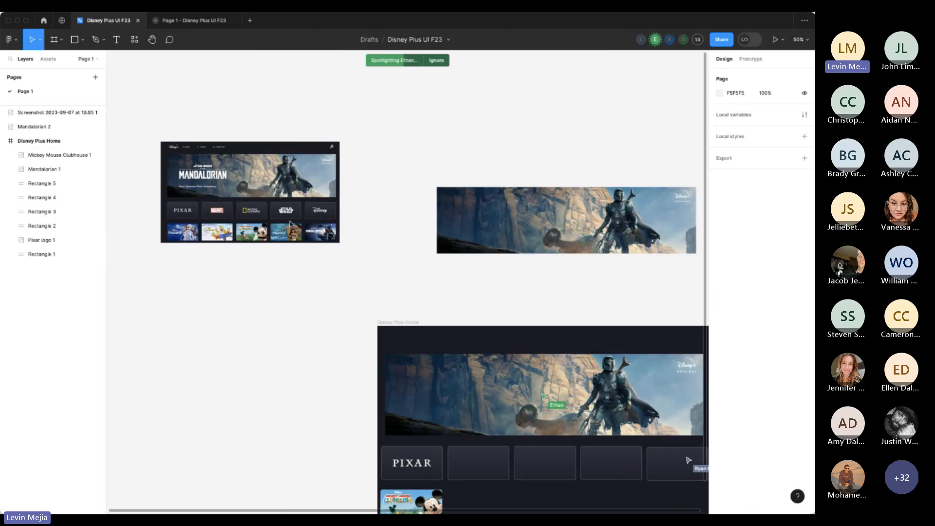
left_click_drag(291, 215, 366, 193)
left_click(512, 142)
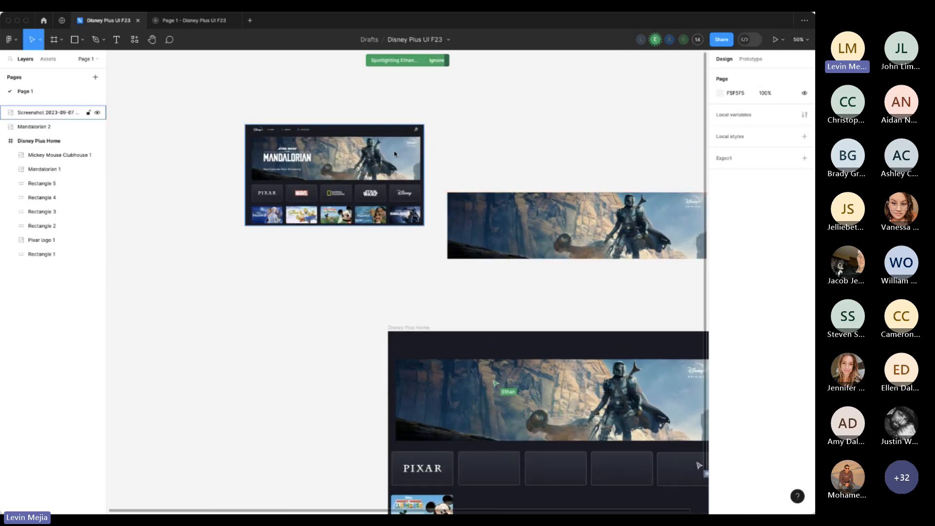
left_click_drag(395, 151, 343, 165)
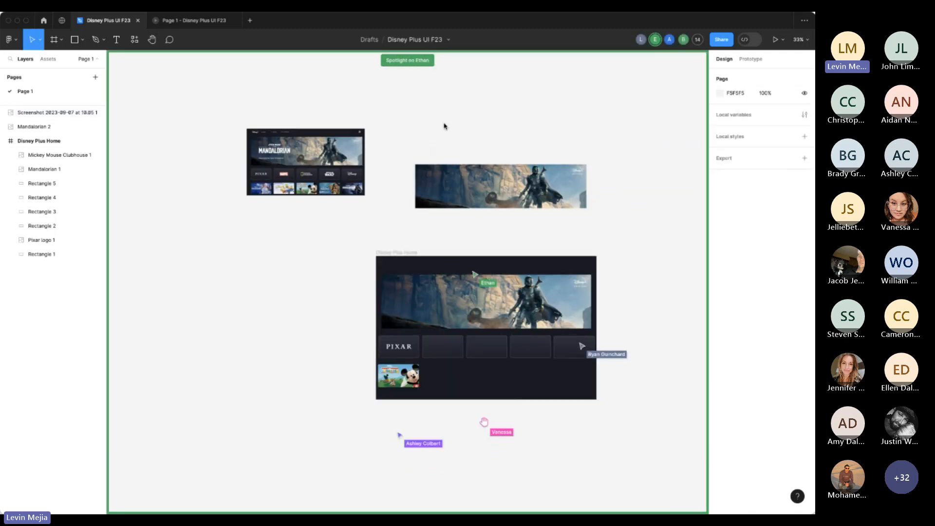
Stop following the collaborator's spotlight and view the spotlight option for your own cursor.
left_click(655, 41)
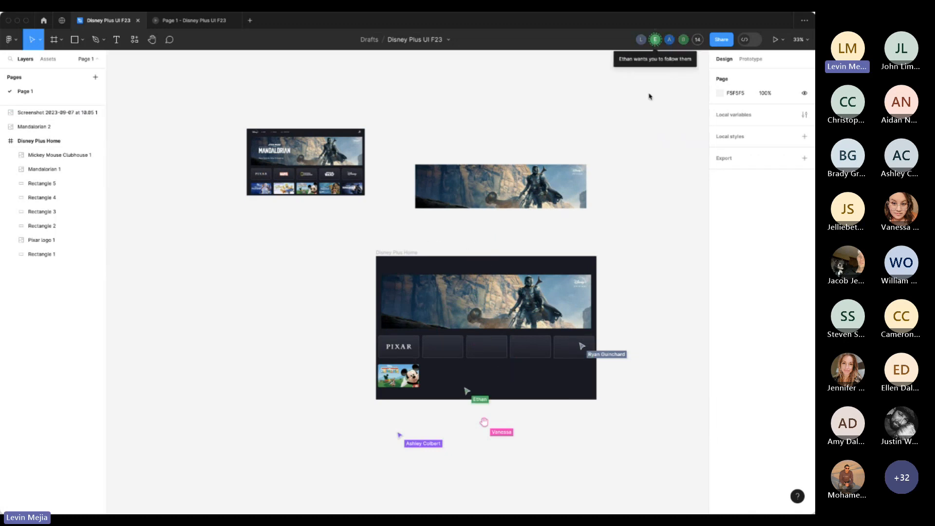
left_click(641, 39)
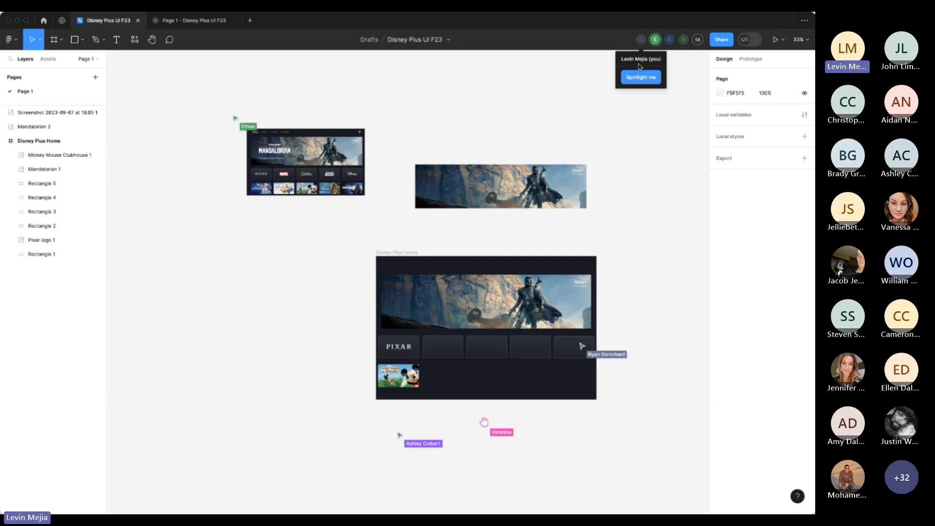
Move the reference screenshot down and farther left of the Disney Plus Home frame, to about X -2246, Y -1169.
left_click_drag(317, 174, 279, 220)
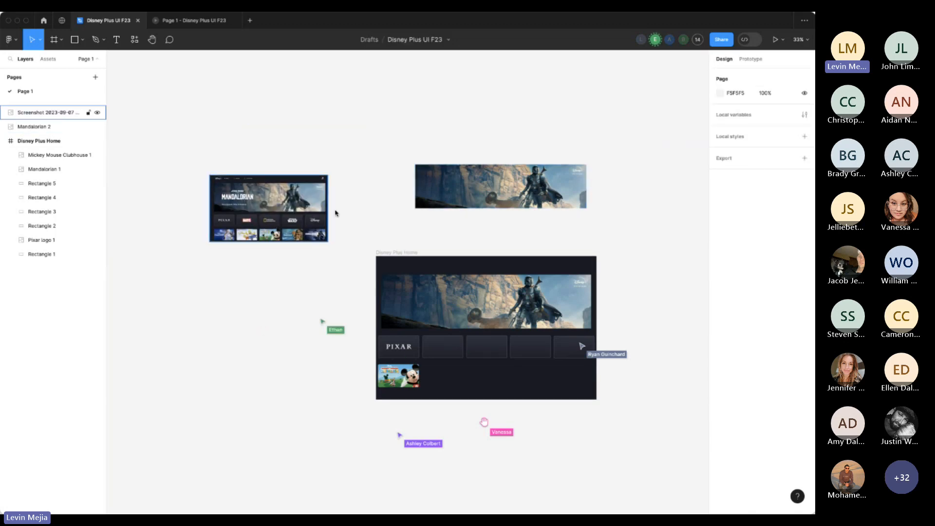
scroll(334, 212, "left", 3)
left_click_drag(370, 210, 339, 222)
scroll(388, 221, "right", 5)
scroll(384, 221, "down", 2)
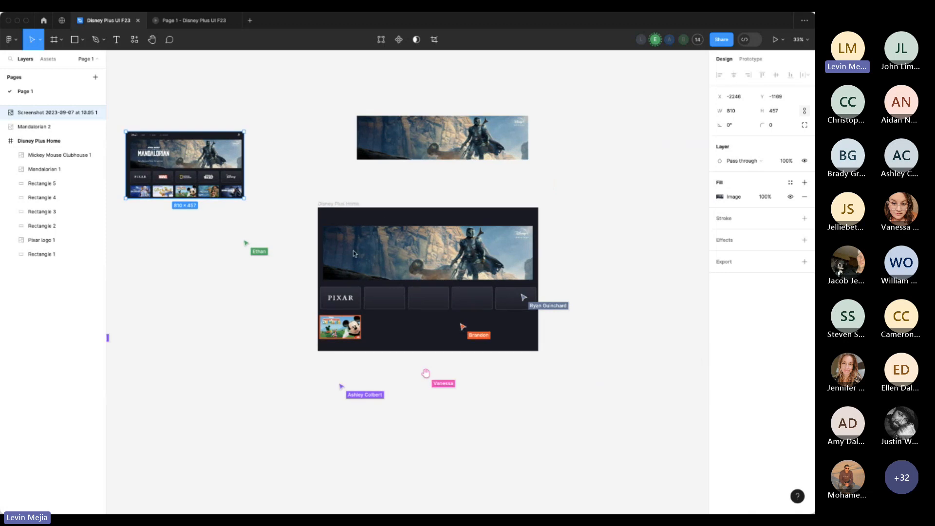
Move the Mandalorian 2 banner up and left above the reference screenshot, and move Mandalorian 1 out of the frame to about X -138, Y -1438.
left_click(354, 254)
left_click(436, 130)
left_click_drag(436, 131, 264, 80)
left_click(431, 263)
left_click_drag(432, 263, 542, 129)
scroll(553, 171, "right", 3)
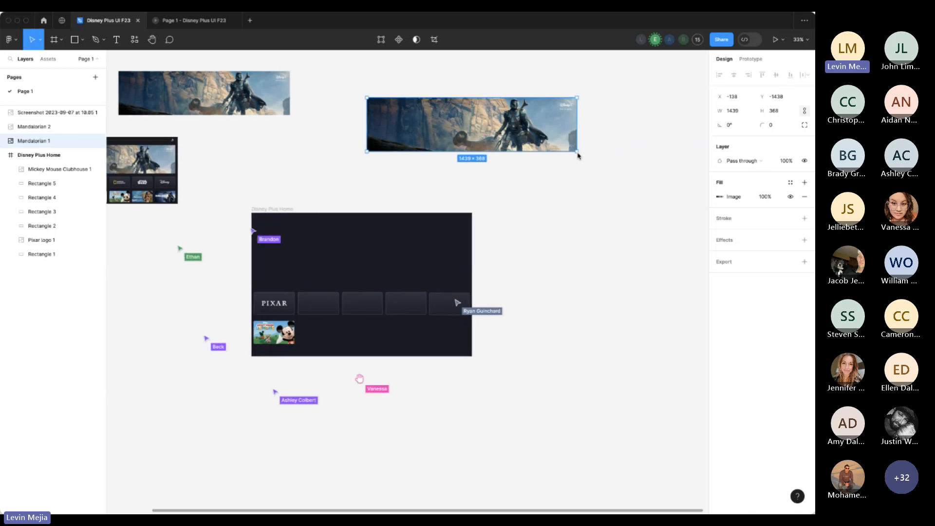
Enlarge the Mandalorian 1 banner proportionally from its lower-right corner to about 2686 × 687.
left_click_drag(578, 155, 634, 198)
left_click(593, 254)
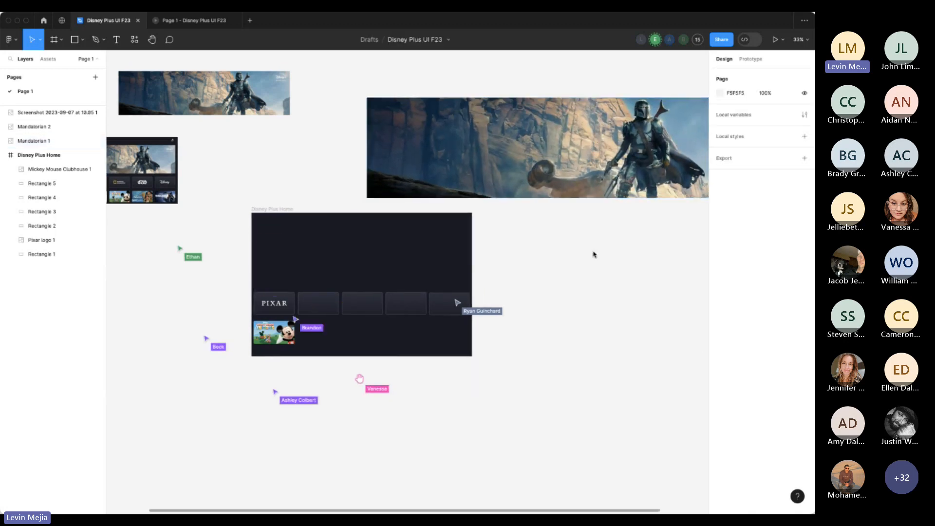
scroll(593, 254, "right", 4)
scroll(593, 255, "up", 2)
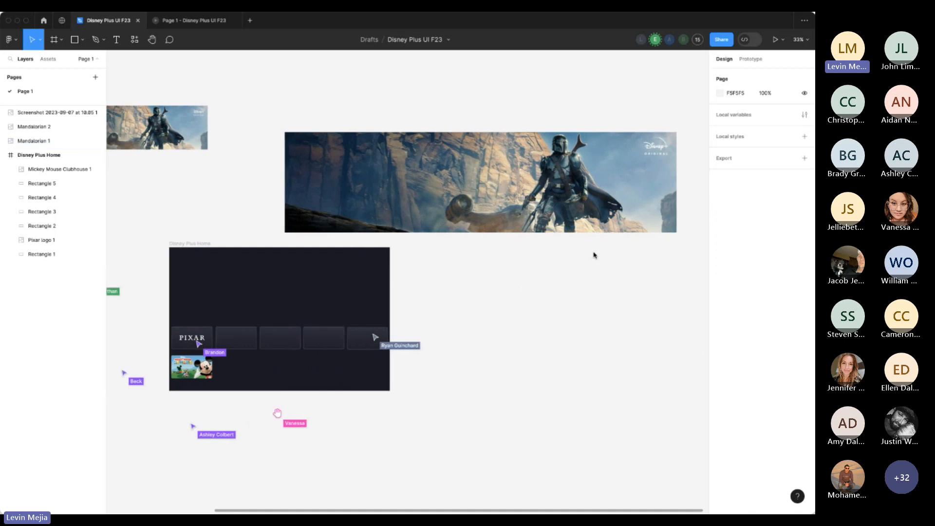
scroll(593, 254, "left", 3)
scroll(593, 254, "down", 1)
scroll(593, 254, "right", 1)
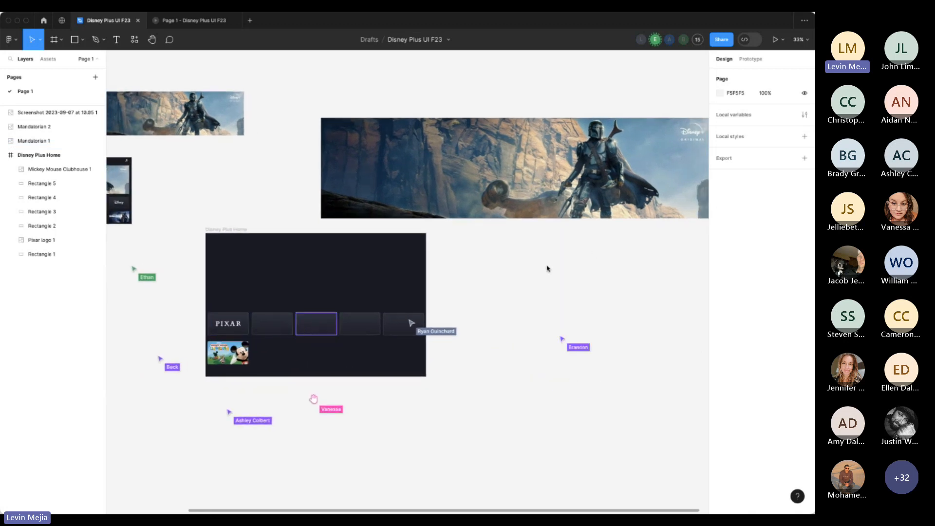
Move the enlarged Mandalorian 1 banner left above the Disney Plus Home frame, to about X -559, Y -1399.
scroll(511, 276, "down", 2)
scroll(511, 276, "left", 3)
left_click_drag(587, 153, 527, 161)
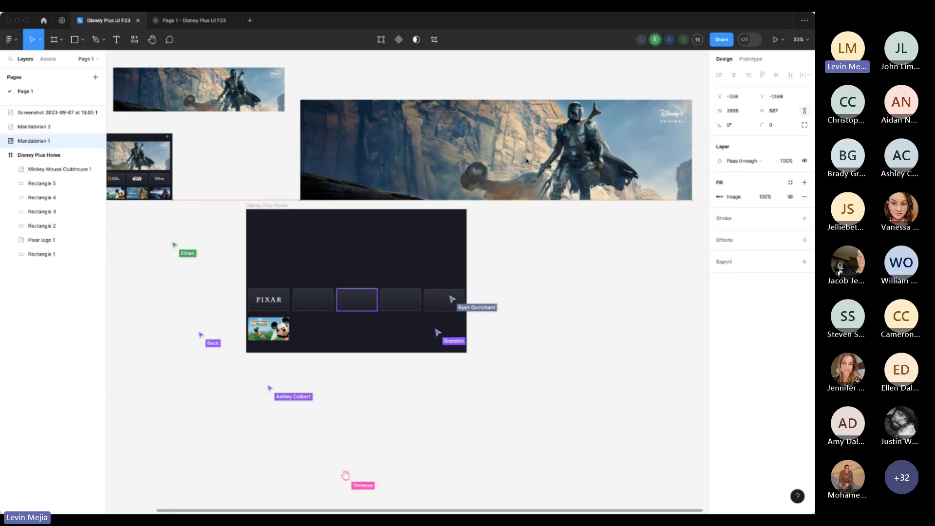
left_click(579, 240)
Move the Mandalorian 2 banner farther left above the reference screenshot, away from the larger banner.
scroll(580, 240, "up", 3)
scroll(580, 240, "left", 3)
left_click(330, 209)
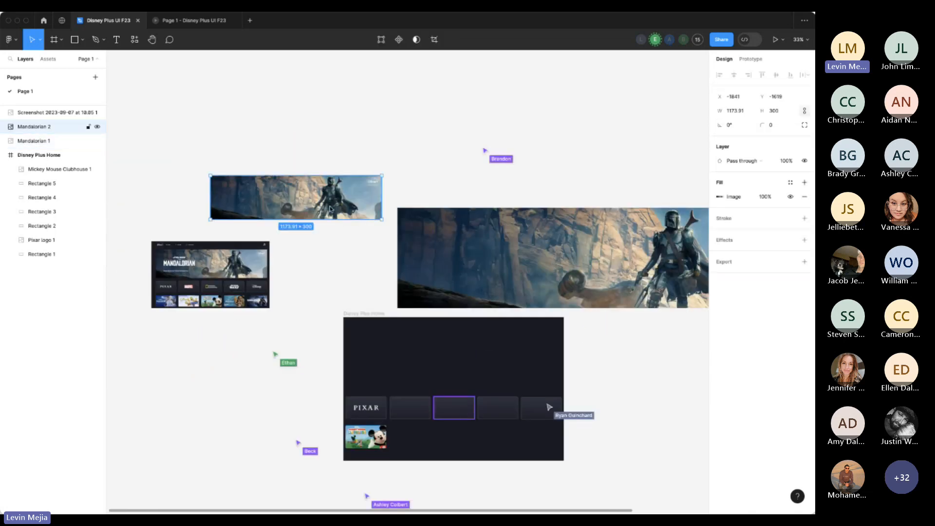
left_click_drag(330, 209, 249, 204)
left_click(438, 162)
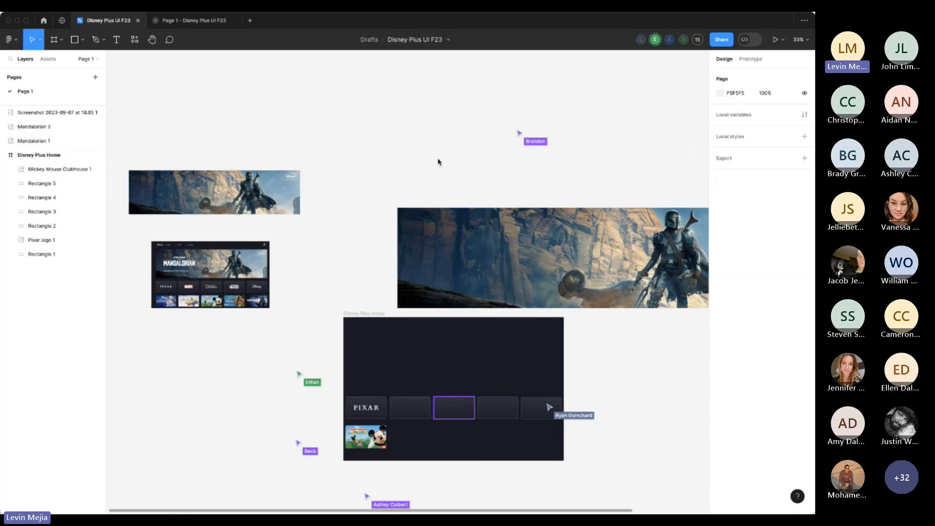
Shrink the Mandalorian 1 banner from its centre to about 1516 × 387 and move it to about X 168, Y -1279.
scroll(448, 162, "down", 3)
scroll(448, 162, "right", 3)
left_click(495, 163)
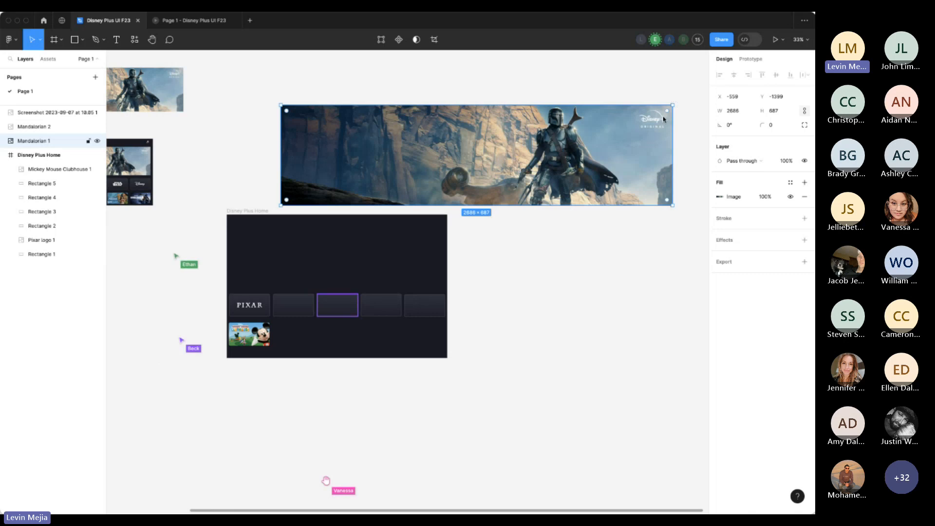
left_click_drag(672, 105, 587, 126)
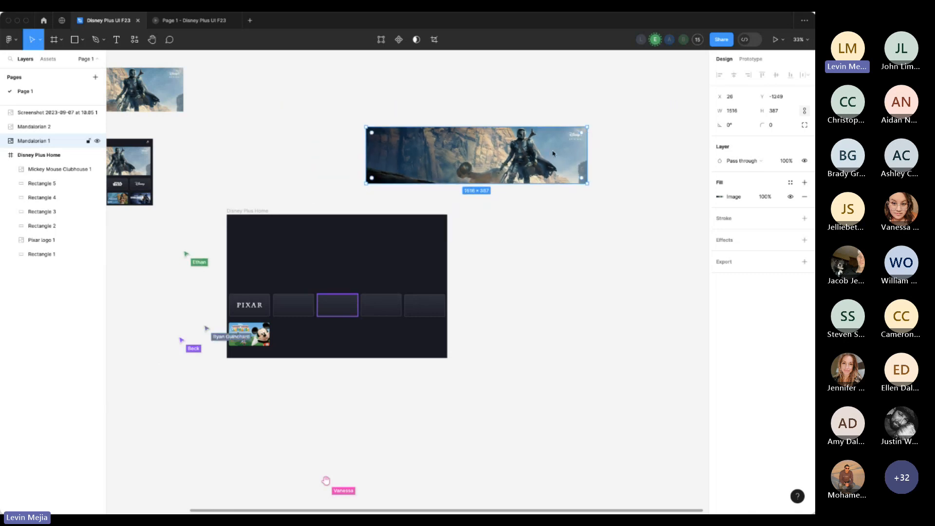
left_click_drag(553, 153, 574, 149)
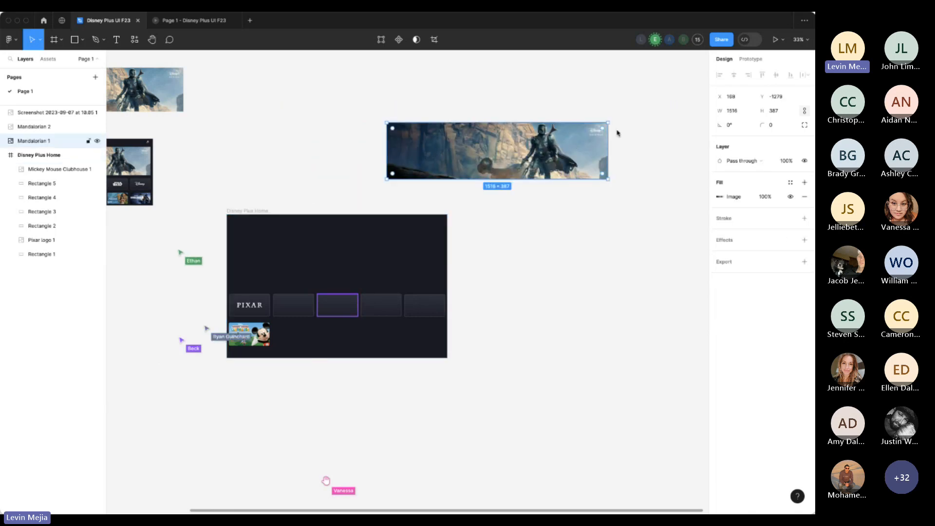
Enlarge the Mandalorian 1 banner from its centre to about 2537 × 648 and move it left above the frame.
left_click_drag(608, 123, 706, 84)
left_click_drag(623, 146, 505, 151)
left_click(533, 218)
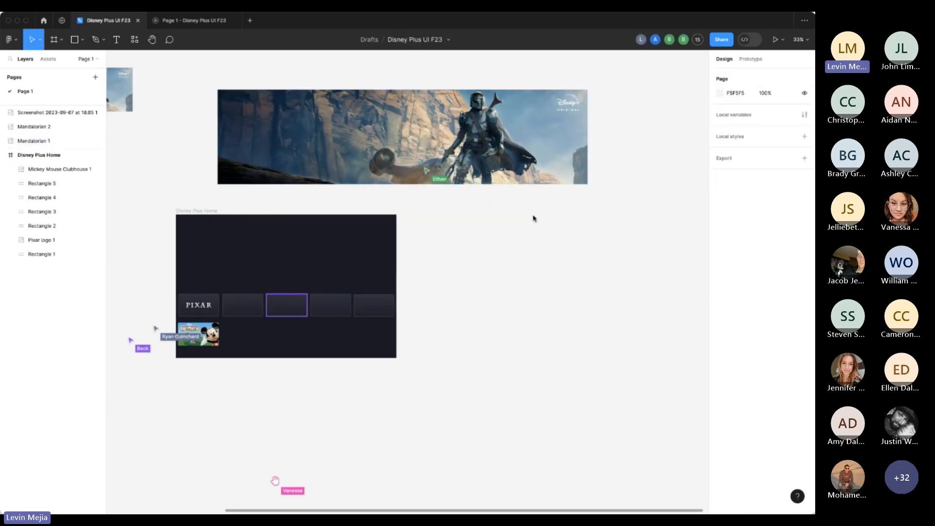
Move the Mandalorian 2 banner straight left to about X -2658, Y -1655.
scroll(533, 219, "left", 4)
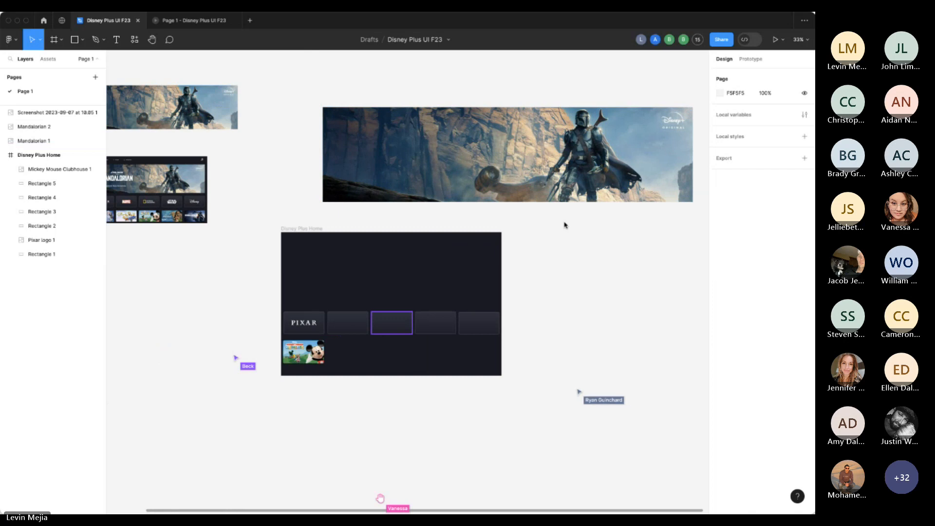
left_click(229, 115)
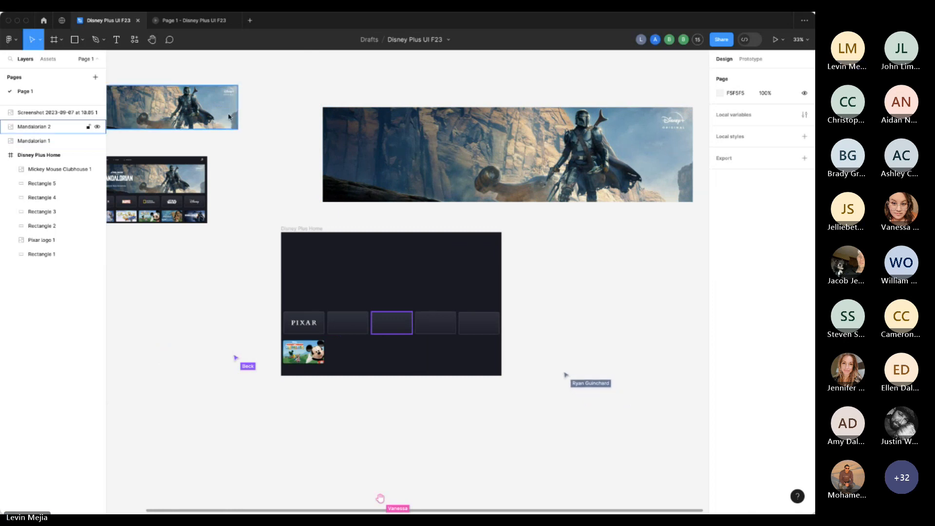
left_click_drag(237, 117, 194, 117)
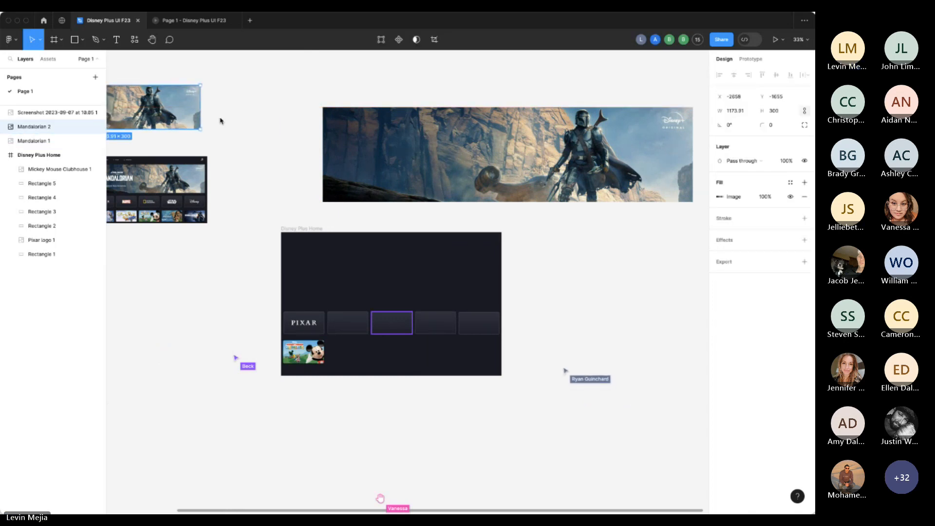
Move the Mandalorian 1 banner left to about X -947 and enlarge it from its upper-right corner to about 3015 × 770.
left_click_drag(532, 167, 488, 167)
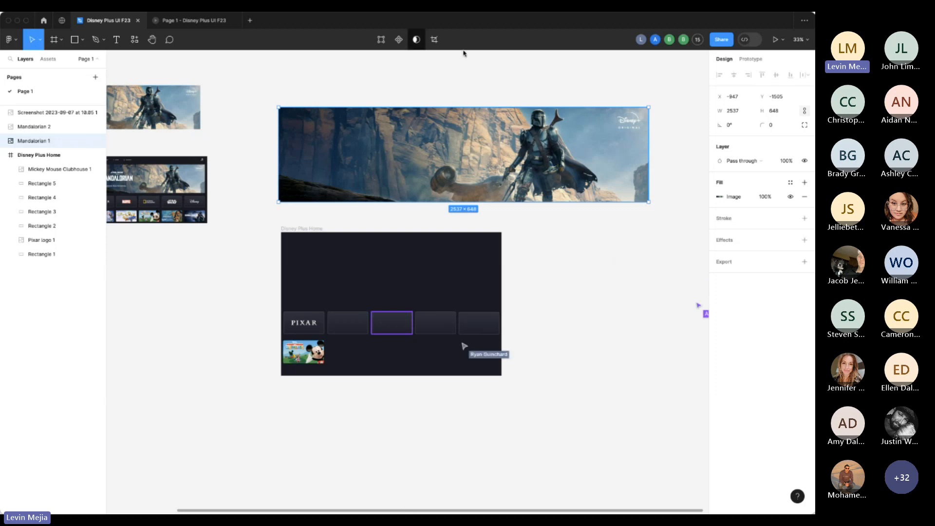
left_click_drag(648, 106, 682, 92)
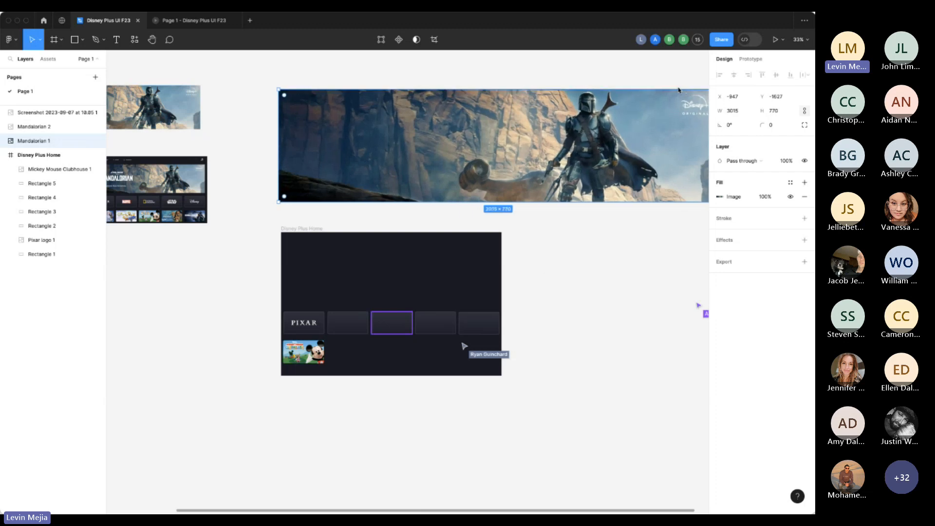
left_click(559, 268)
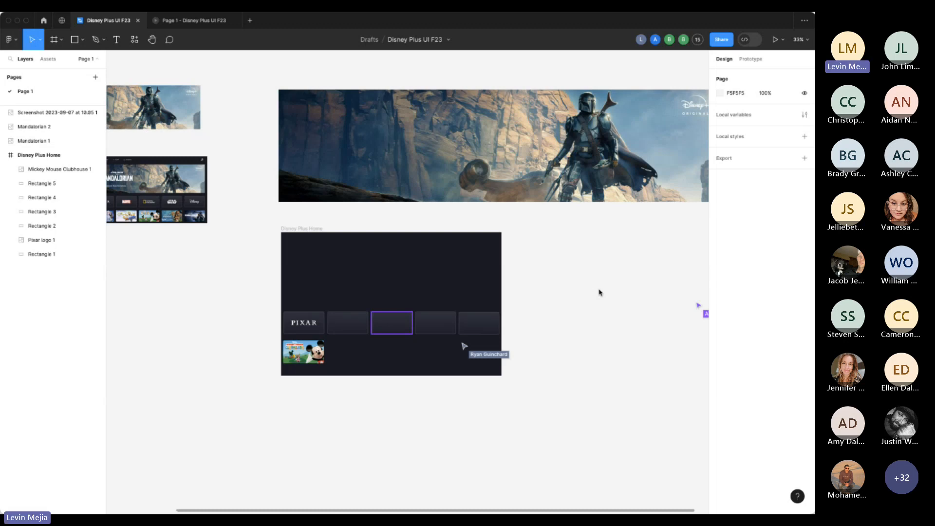
Move the Mandalorian 1 banner to about X -799, Y -1536 and shrink it from its lower-left corner to about 2349 × 600.
scroll(599, 292, "right", 3)
left_click_drag(408, 144, 430, 159)
scroll(539, 185, "up", 5)
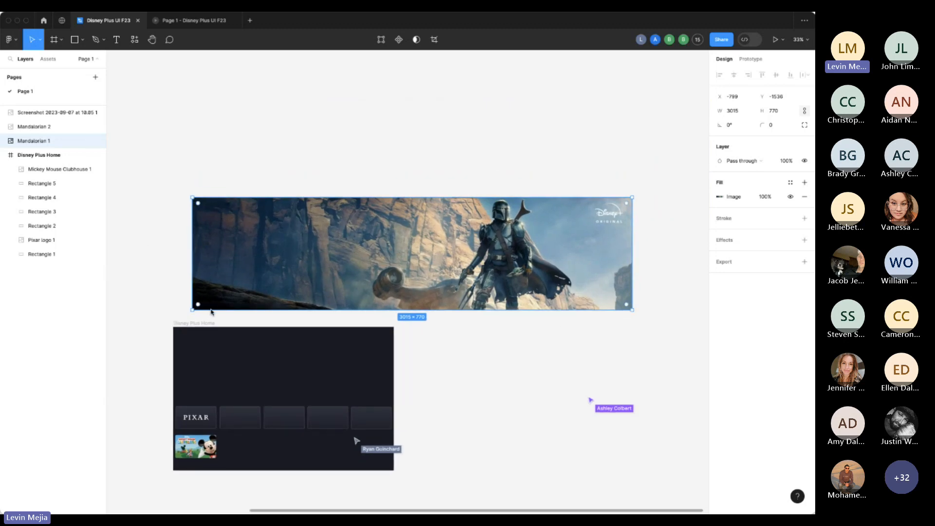
left_click_drag(198, 310, 365, 266)
left_click_drag(518, 263, 340, 288)
scroll(445, 309, "left", 2)
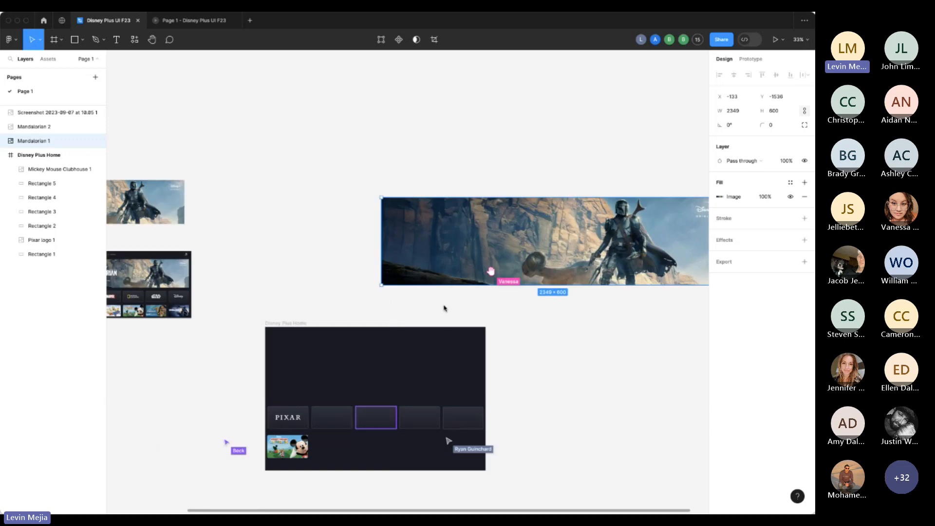
Place the Mandalorian 1 banner inside the Disney Plus Home frame, aligned with its top edge at about X -484, Y 0.
scroll(444, 306, "down", 3)
scroll(440, 309, "right", 1)
scroll(439, 310, "up", 1)
left_click_drag(568, 167, 375, 305)
scroll(451, 311, "left", 3)
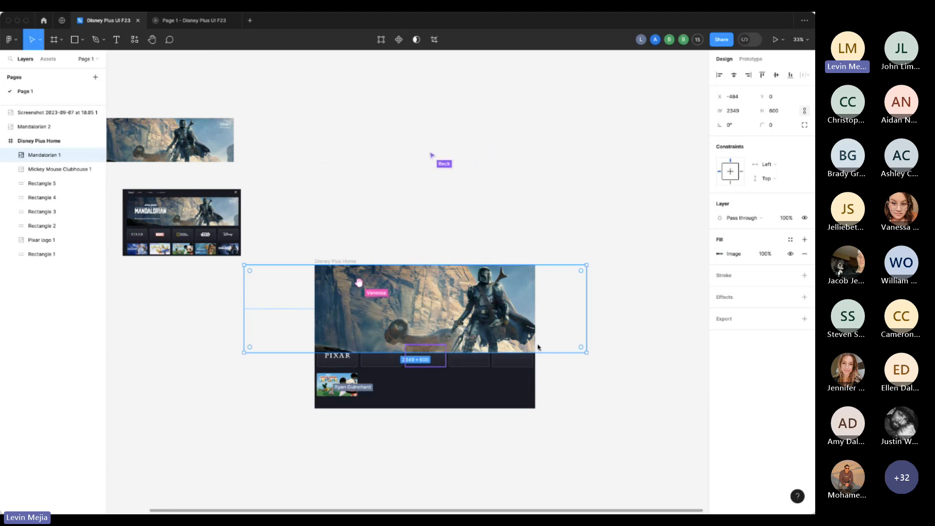
Select the Disney Plus Home frame to examine its bounds, and centre the Mandalorian 1 banner horizontally in it at X -418, Y 0.
key("plus")
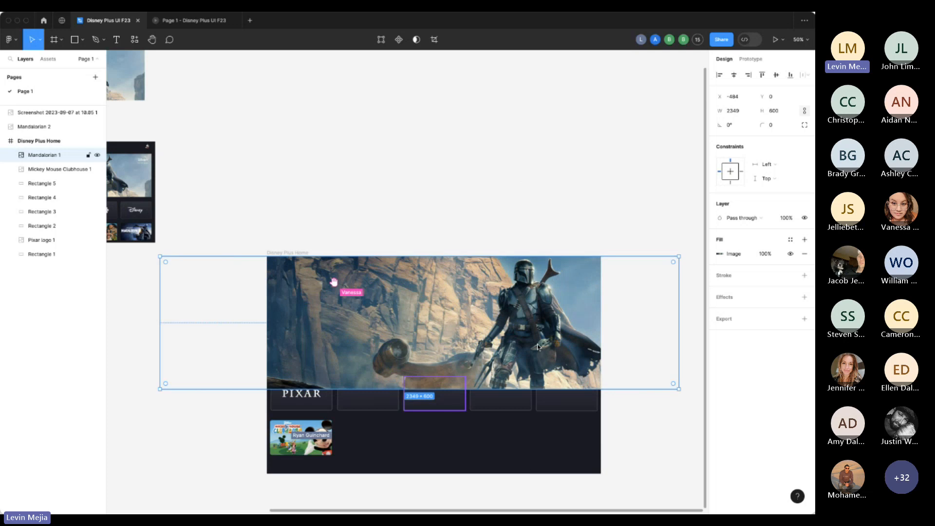
scroll(513, 314, "down", 3)
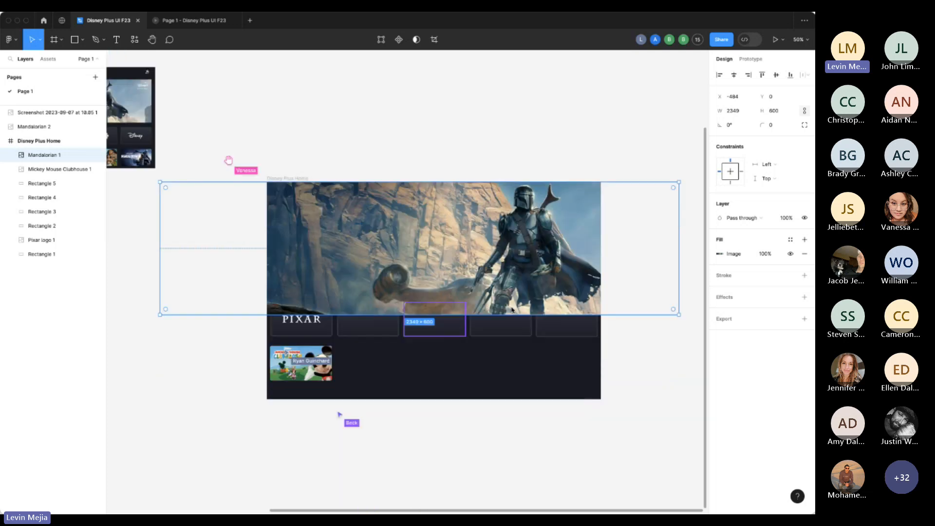
left_click(288, 179)
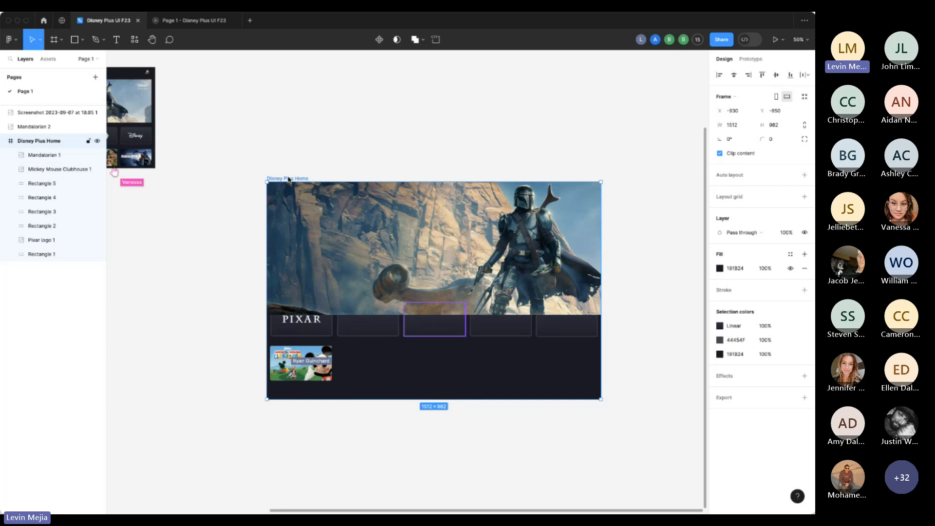
left_click(377, 238)
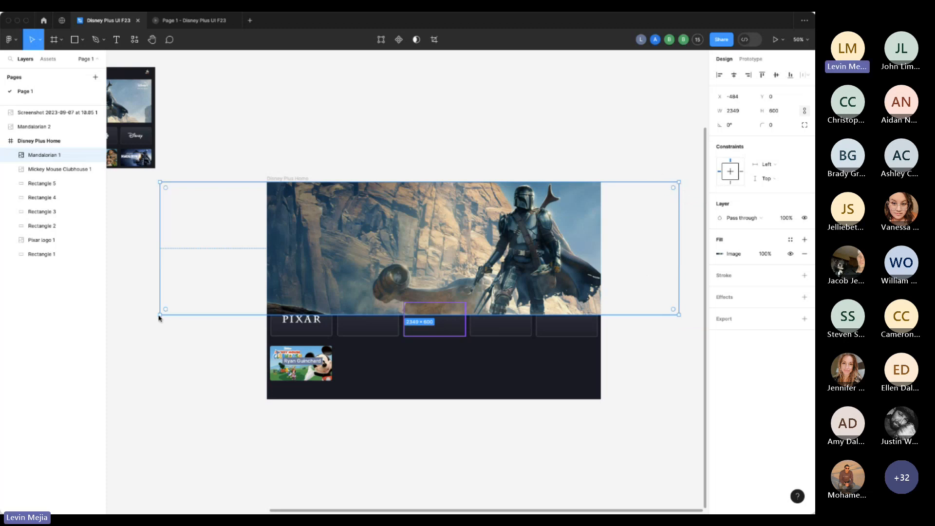
mouse_move(395, 267)
left_mouse_down()
mouse_move(419, 264)
mouse_move(408, 267)
left_mouse_up()
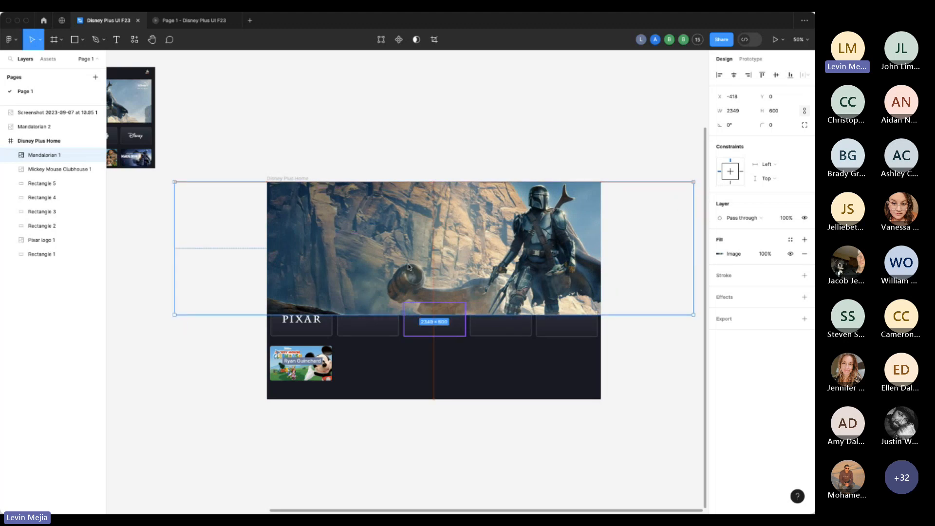
scroll(408, 266, "right", 3)
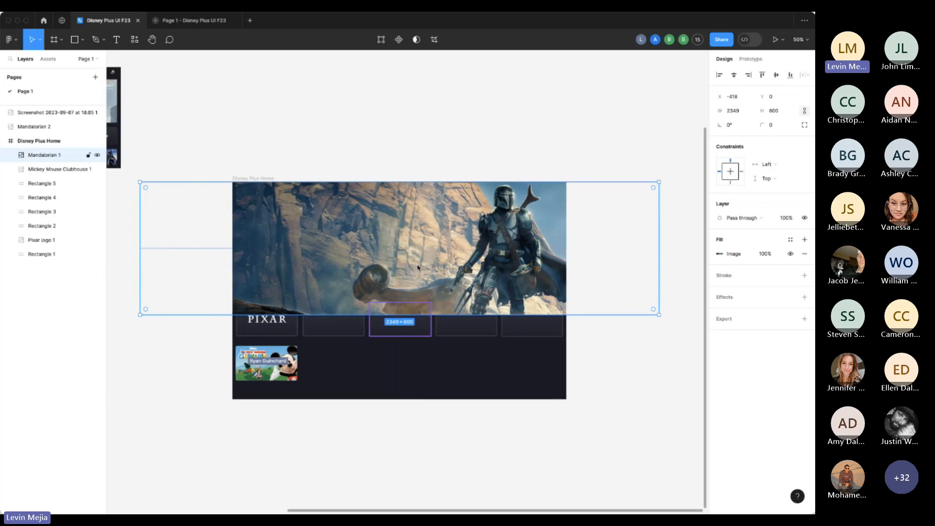
Try shrinking the Mandalorian 1 banner from its upper-right corner to about 1412 × 361 and repositioning it, and undo these changes.
left_click_drag(658, 184, 444, 246)
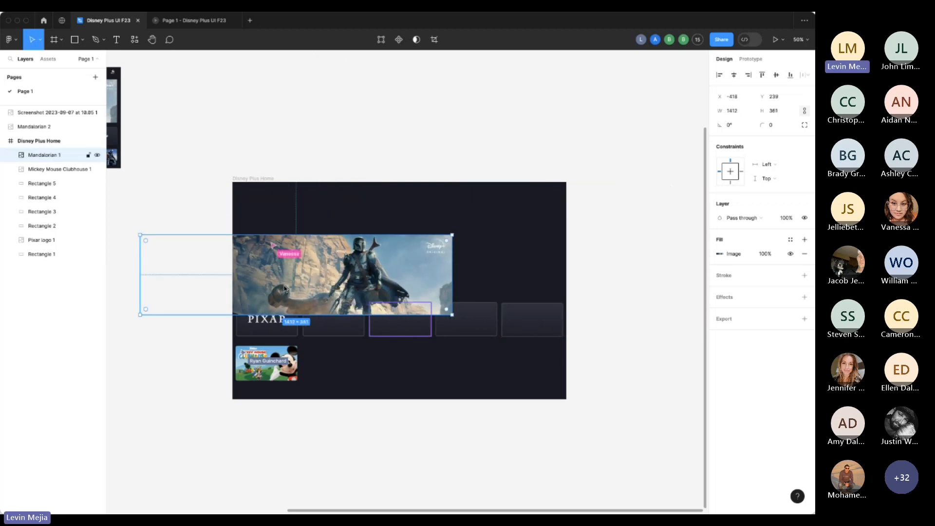
left_click_drag(331, 279, 479, 229)
key("super+z")
key("super+z")
key("super+z")
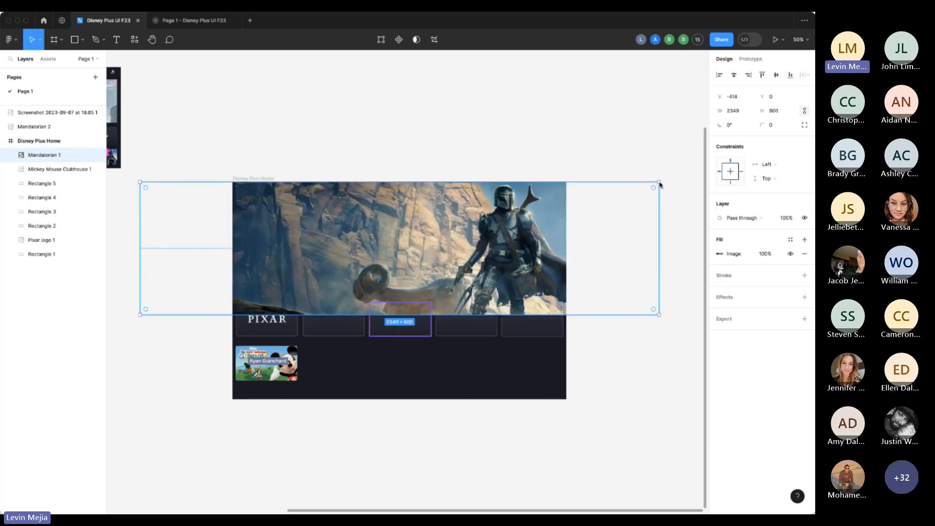
Shrink the Mandalorian 1 banner proportionally from its centre to about 1271 × 324 within the frame, and view it at 100%.
left_click_drag(660, 184, 540, 221)
key("shift+0")
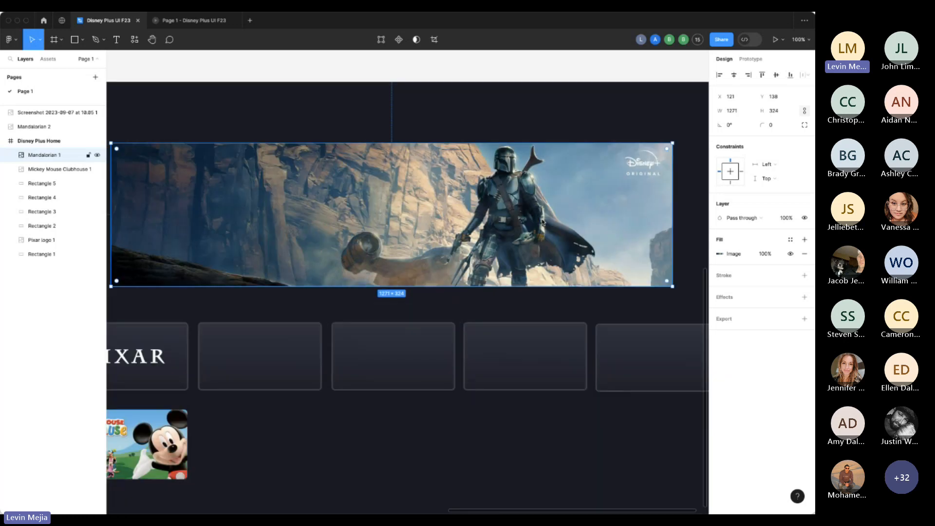
scroll(553, 218, "left", 2)
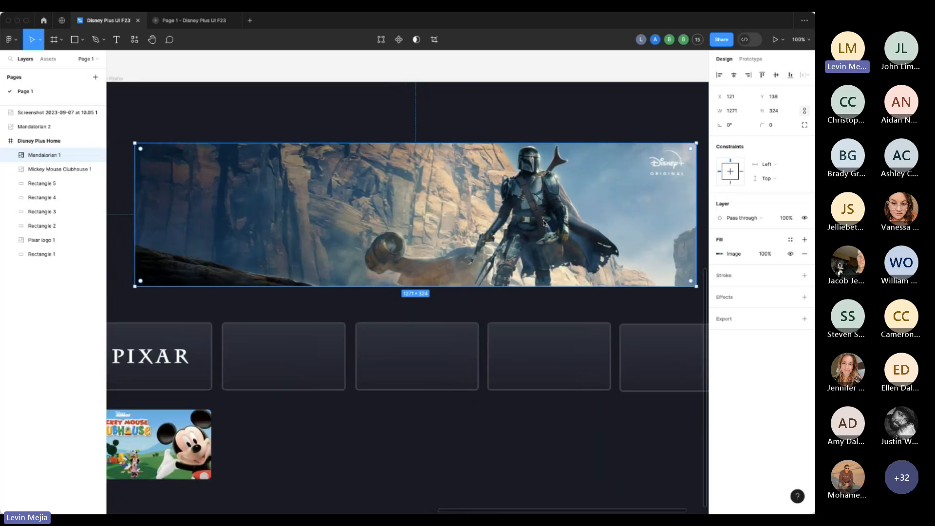
scroll(678, 150, "left", 2)
scroll(678, 151, "up", 1)
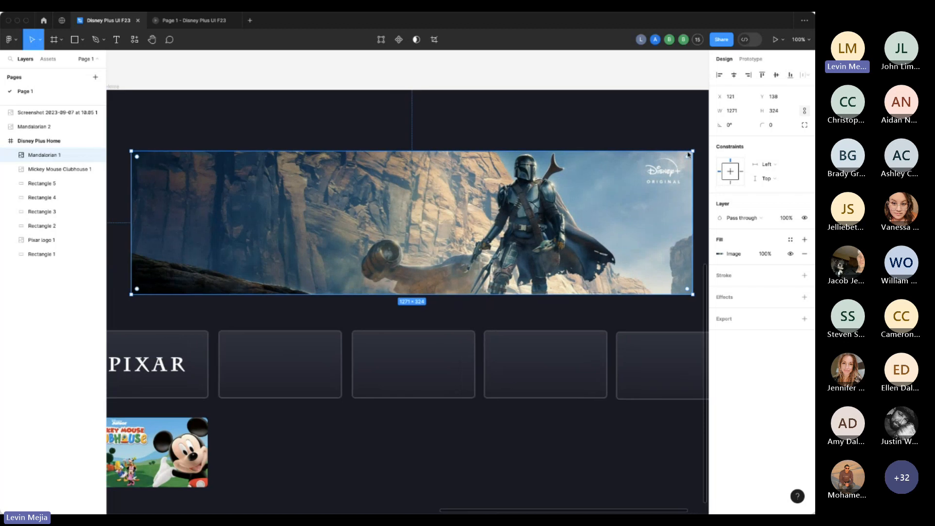
Resize the Mandalorian 1 banner through its centre so it flips by 180°, undo that once, and repeat it to about 823 × 210.
left_click_drag(694, 154, 311, 295)
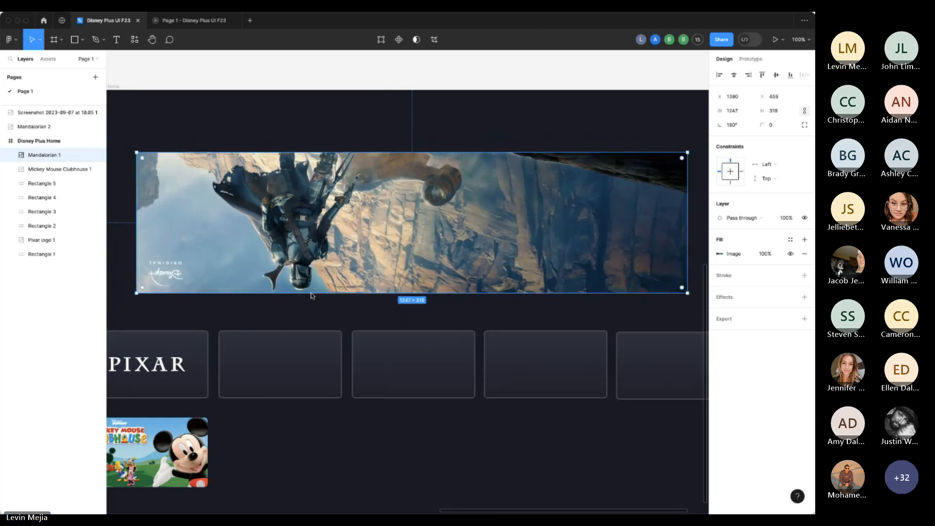
key("super+z")
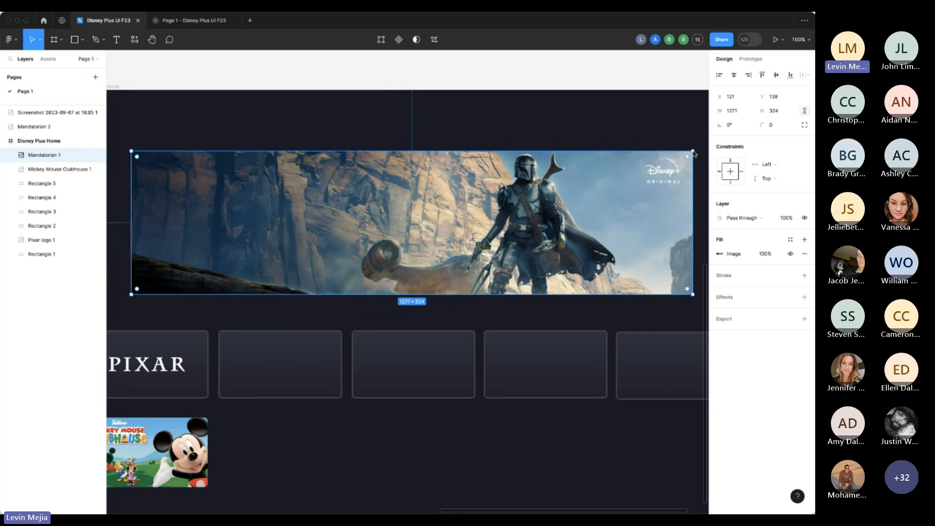
left_click_drag(694, 154, 264, 270)
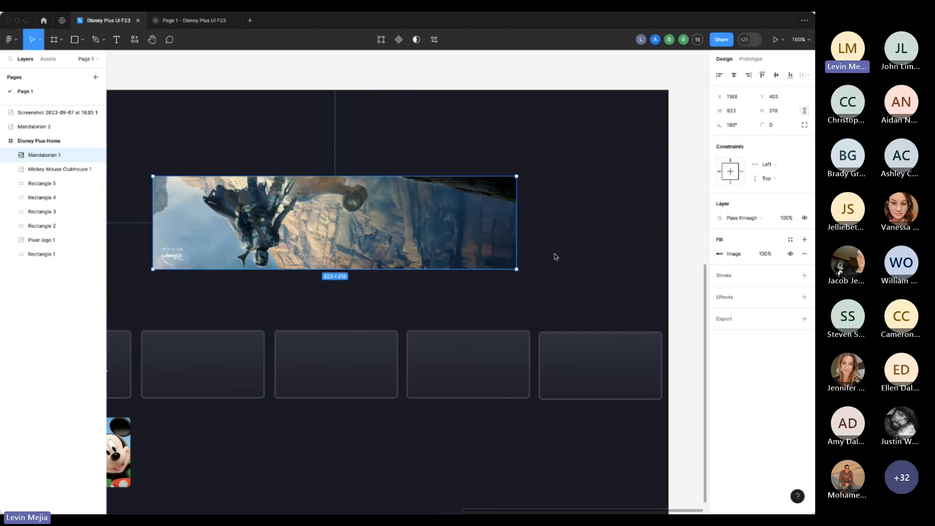
scroll(555, 257, "left", 2)
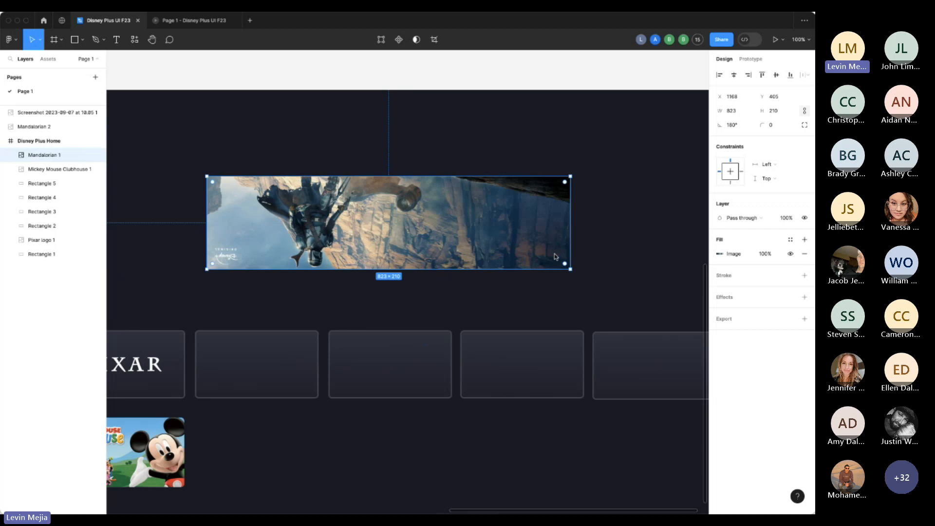
Undo the flip of the Mandalorian 1 banner, enlarge it proportionally to about 1412 × 360, and place it within the frame's upper part.
key("super+z")
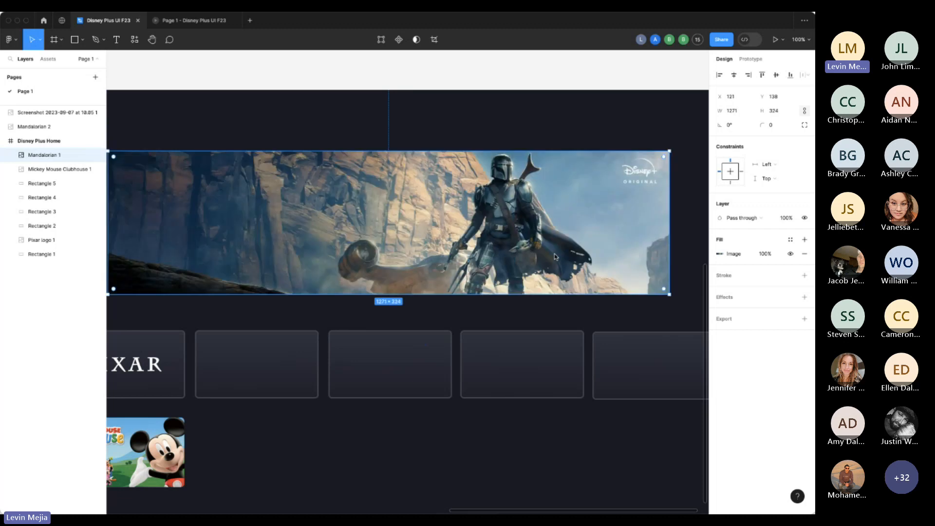
key("Escape")
key("minus")
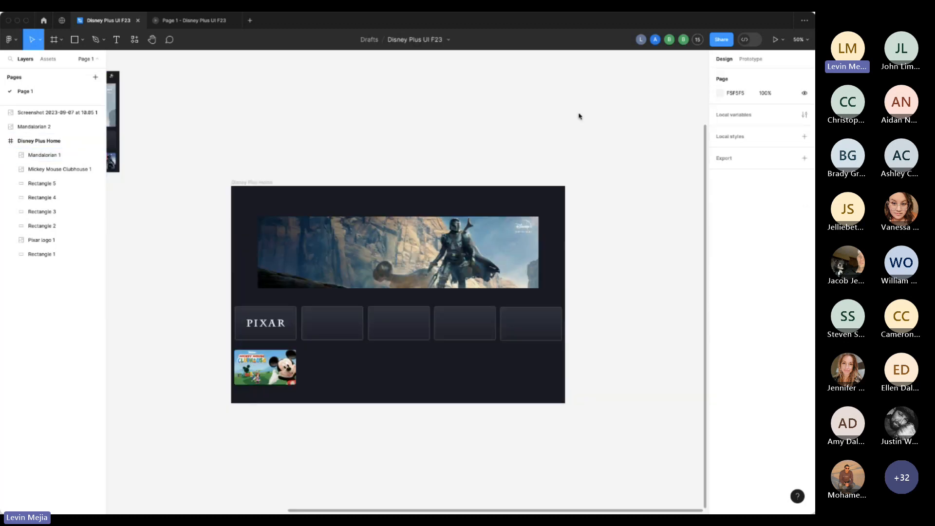
left_click_drag(483, 253, 468, 244)
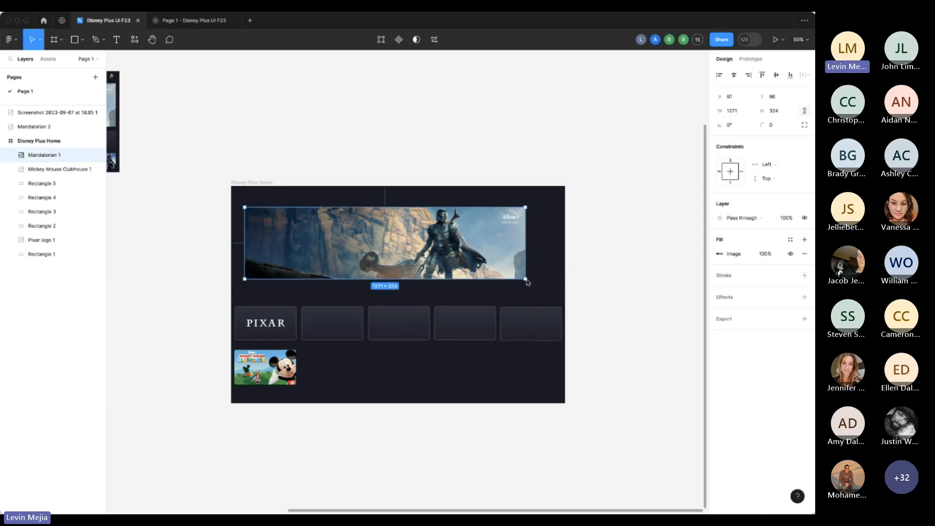
left_click_drag(526, 279, 558, 287)
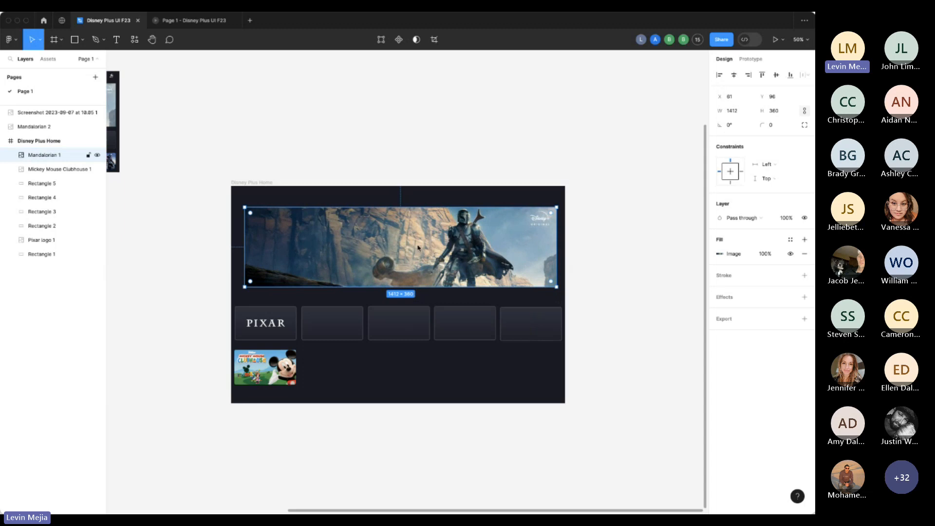
left_click_drag(417, 249, 409, 252)
left_click(557, 68)
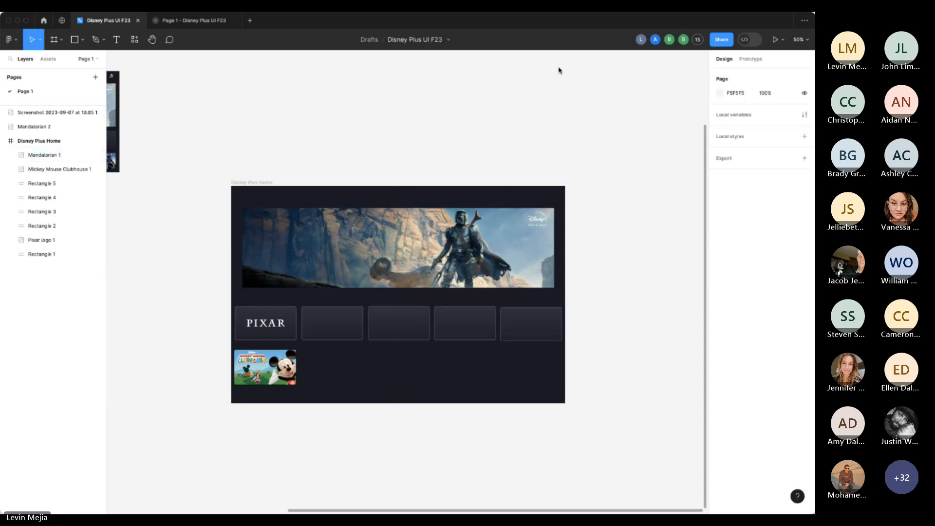
Show the file's version history to examine the autosaved versions, and close it.
left_click(448, 41)
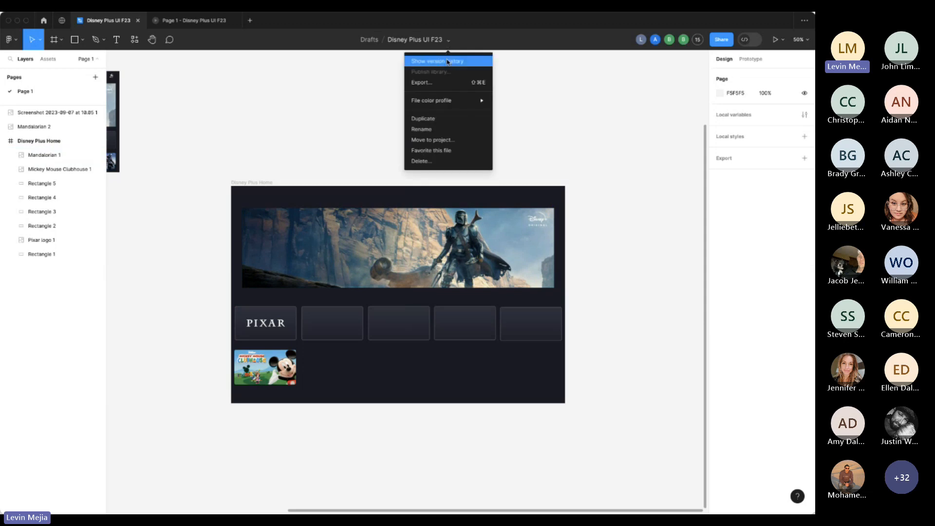
left_click(446, 58)
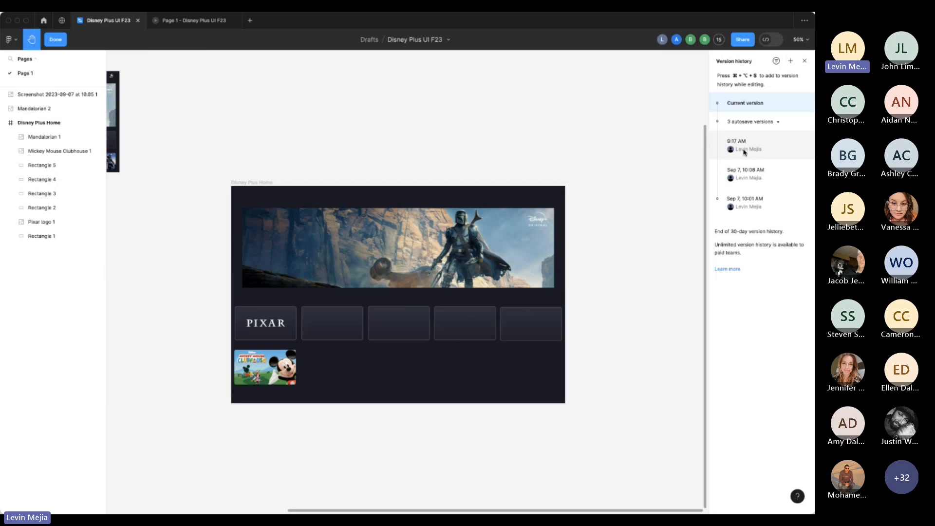
scroll(623, 256, "left", 3)
scroll(624, 255, "up", 1)
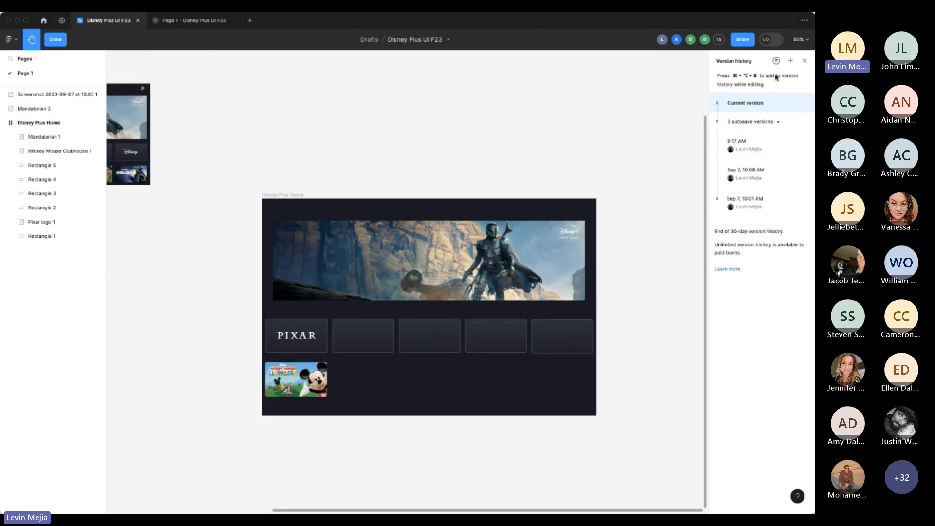
left_click(804, 62)
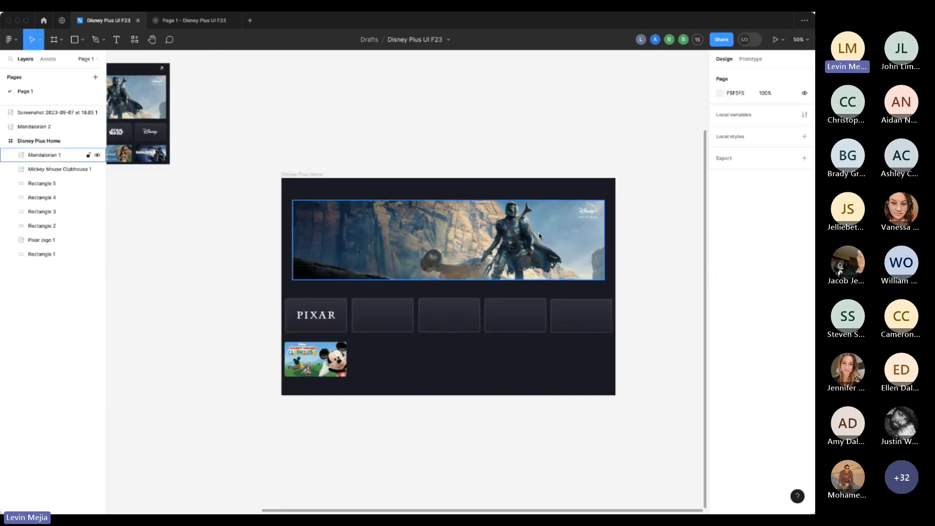
Enlarge the Mandalorian 1 banner slightly in proportion so that it nearly spans the width of the Disney Plus Home frame.
left_click(538, 239)
left_click_drag(539, 238, 547, 236)
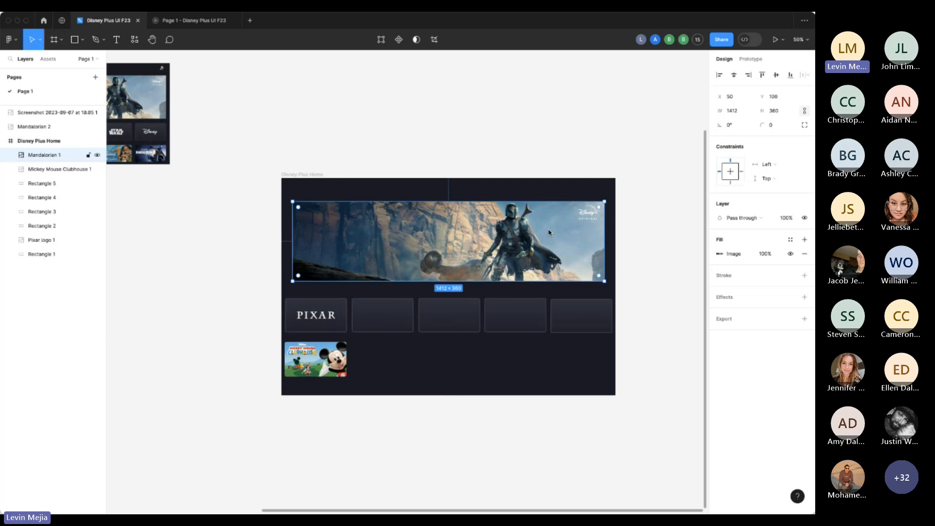
left_click_drag(604, 202, 609, 200)
left_click(637, 234)
scroll(637, 235, "down", 2)
scroll(636, 234, "left", 1)
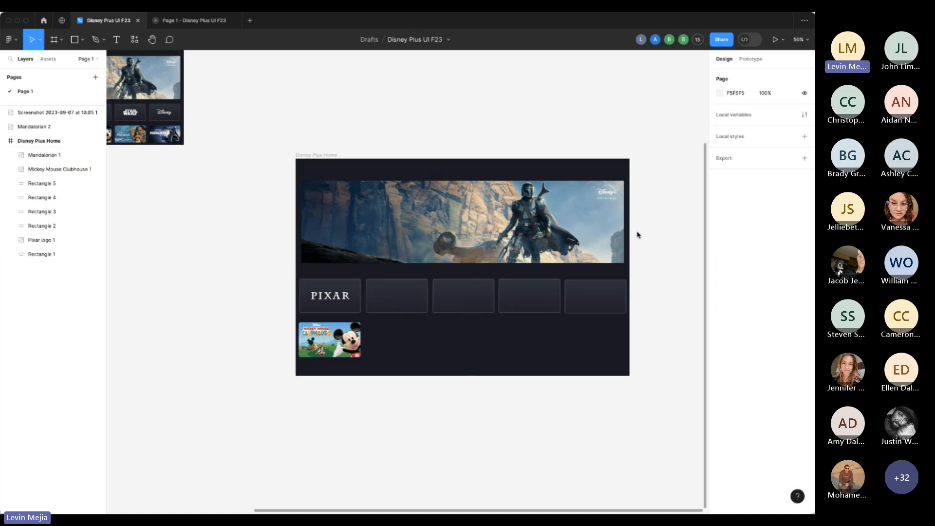
Examine the size, fill and stroke of the empty tiles in the row beneath the banner.
left_click_drag(289, 151, 643, 383)
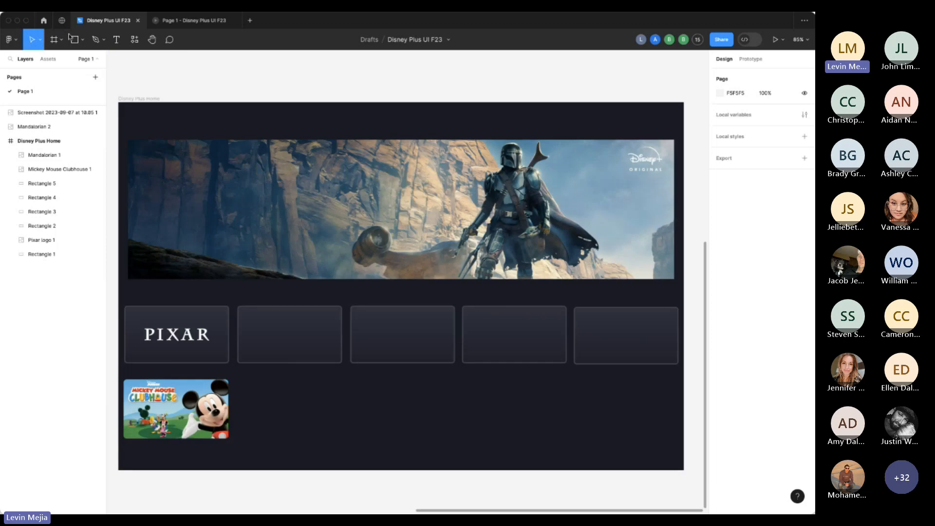
left_click(388, 344)
left_click(532, 340)
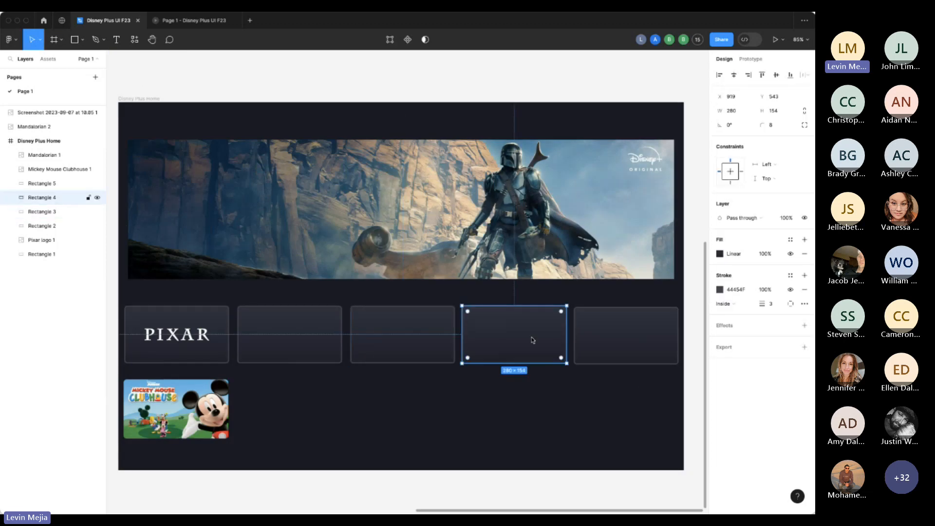
left_click(588, 339)
left_click(515, 340)
left_click(388, 337)
left_click(311, 336)
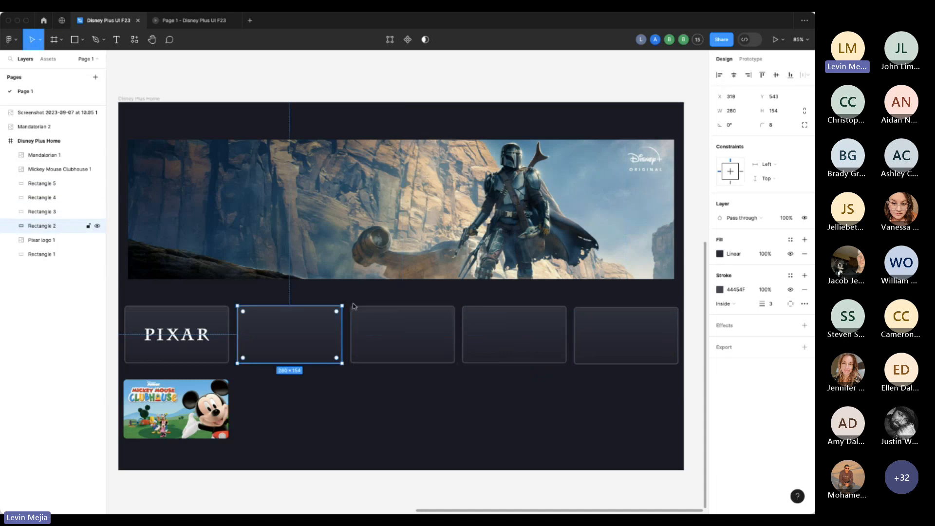
left_click(388, 391)
Try drawing rectangles in the empty space below the tile row, removing each one.
left_click(78, 44)
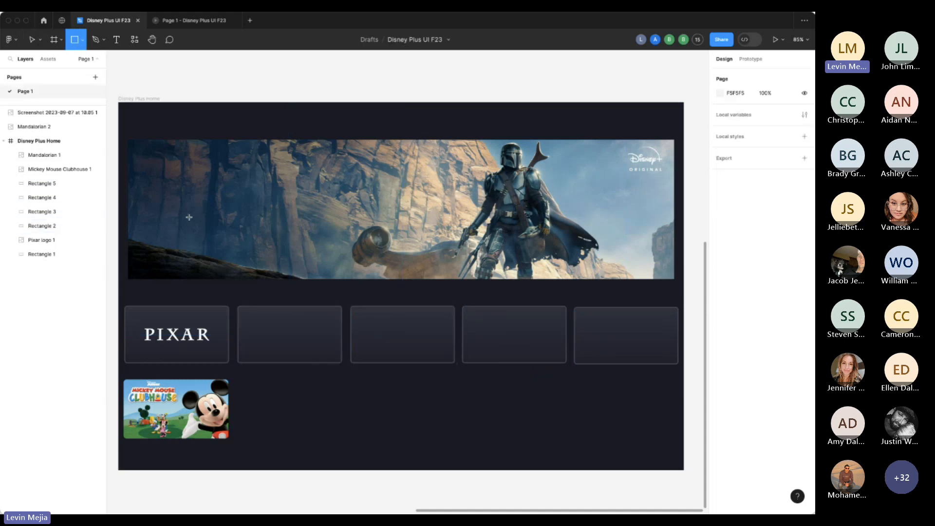
mouse_move(317, 392)
left_mouse_down()
mouse_move(365, 395)
mouse_move(527, 440)
left_mouse_up()
key("ctrl+z")
key("r")
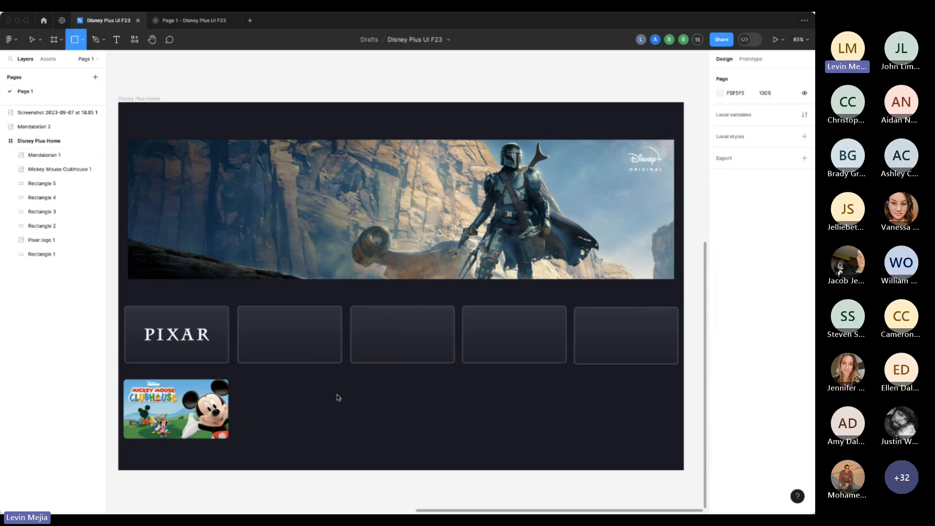
left_click_drag(336, 393, 459, 441)
key("Delete")
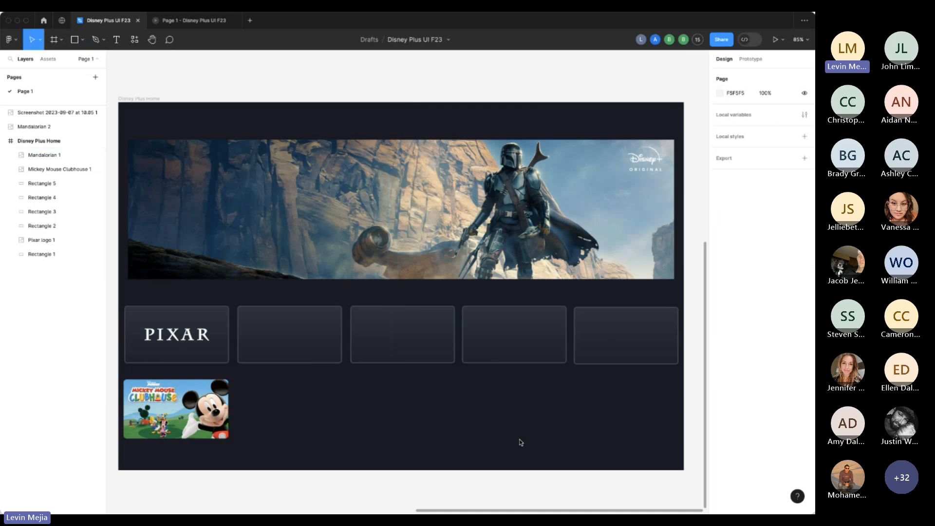
Draw two test rectangles below the tile row, one of them about 272 × 72, and delete both.
key("r")
left_click_drag(550, 384, 448, 411)
key("r")
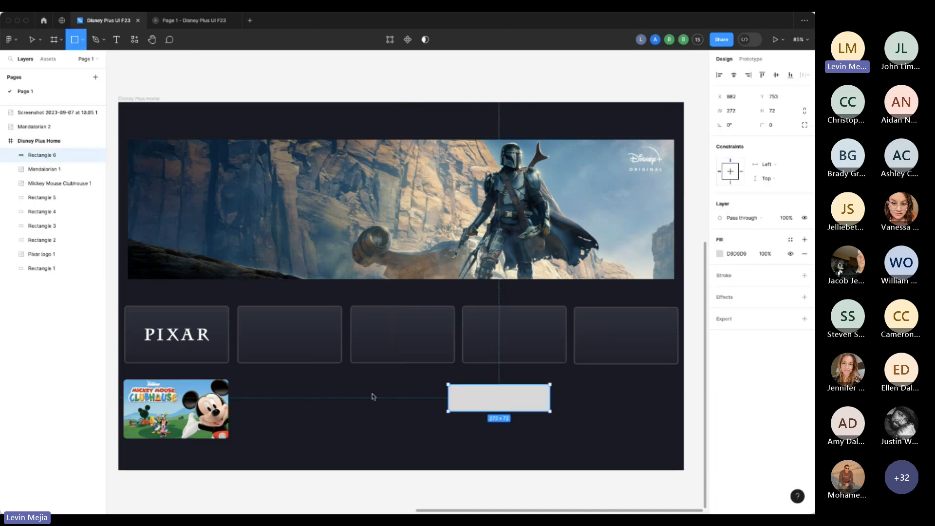
left_click_drag(371, 394, 439, 438)
left_click(546, 417)
left_click_drag(562, 401, 396, 454)
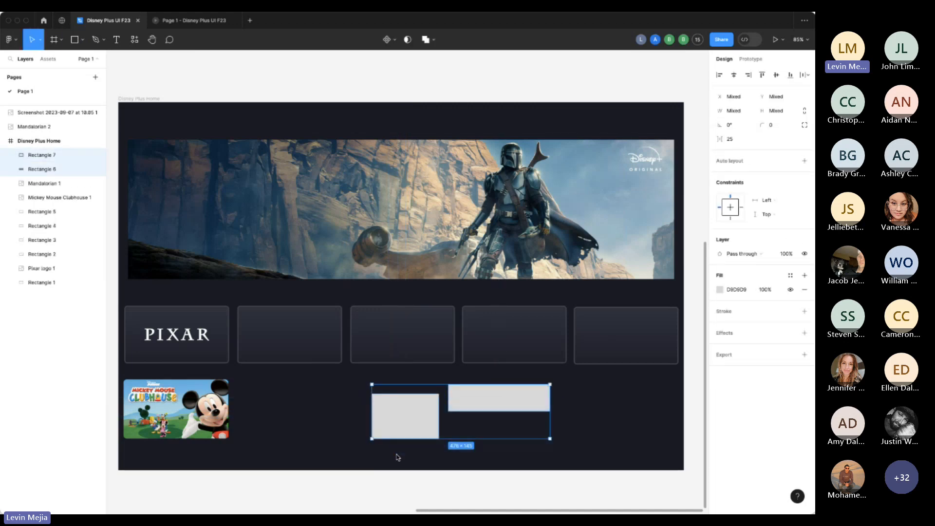
key("Delete")
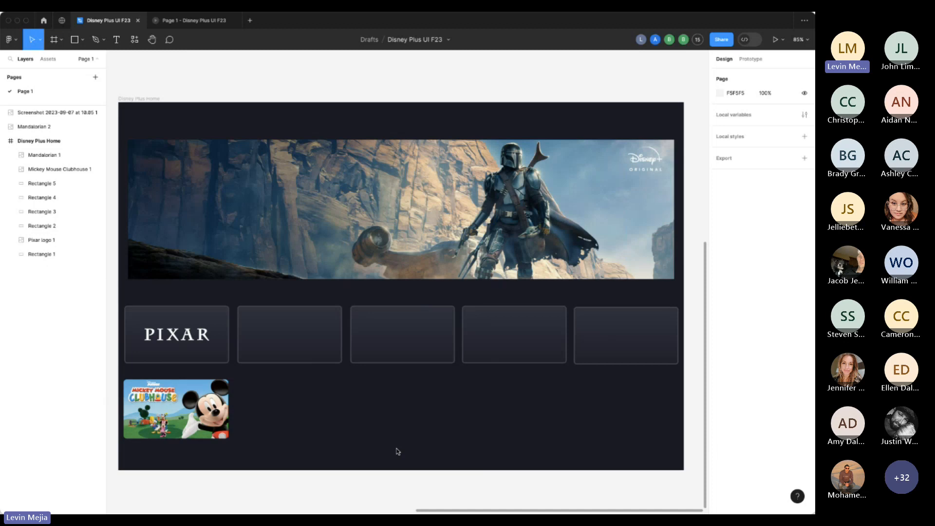
Draw a test rectangle about 297 × 153 beside the Mickey Mouse Clubhouse image and delete it.
scroll(398, 451, "left", 2)
key("r")
left_click_drag(313, 392, 424, 451)
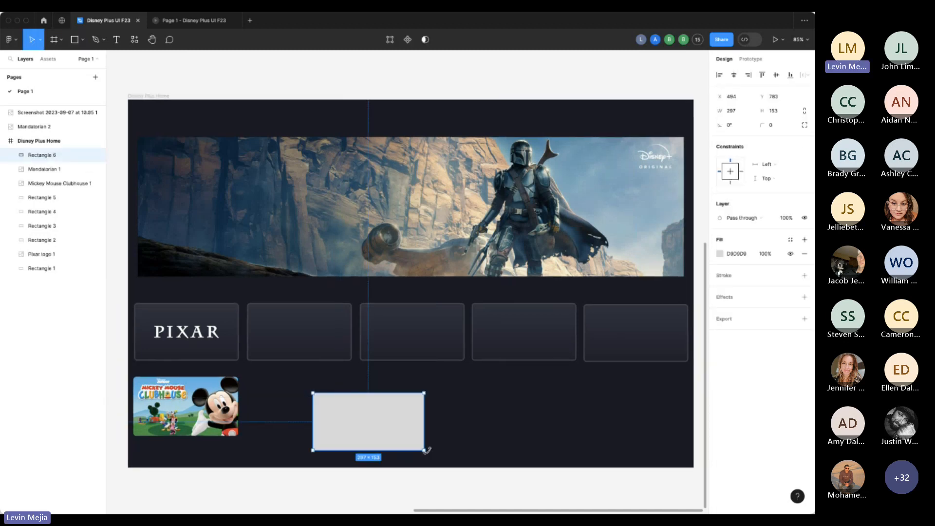
key("Delete")
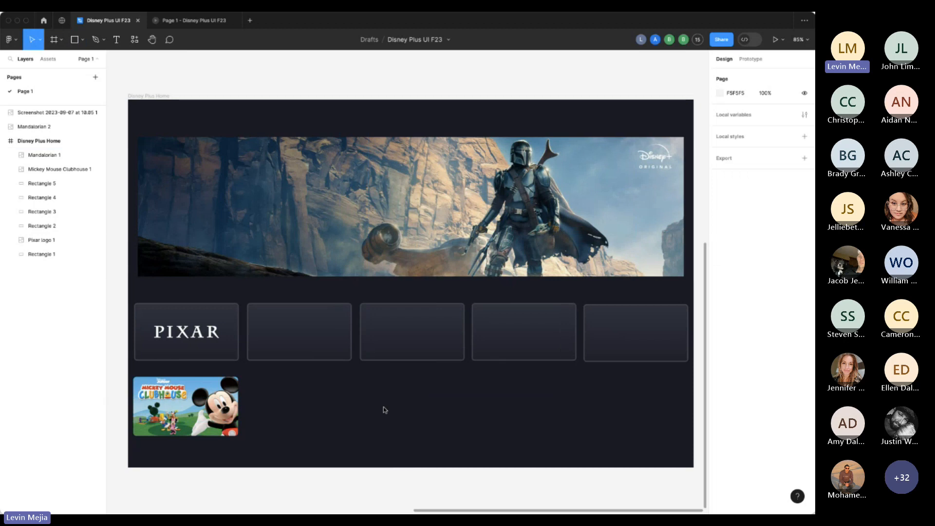
Draw a rectangle about 322 × 152 below the tile row, and set its width to 280 and its height to 154.
key("r")
mouse_move(351, 389)
left_mouse_down()
mouse_move(432, 438)
mouse_move(472, 446)
left_mouse_up()
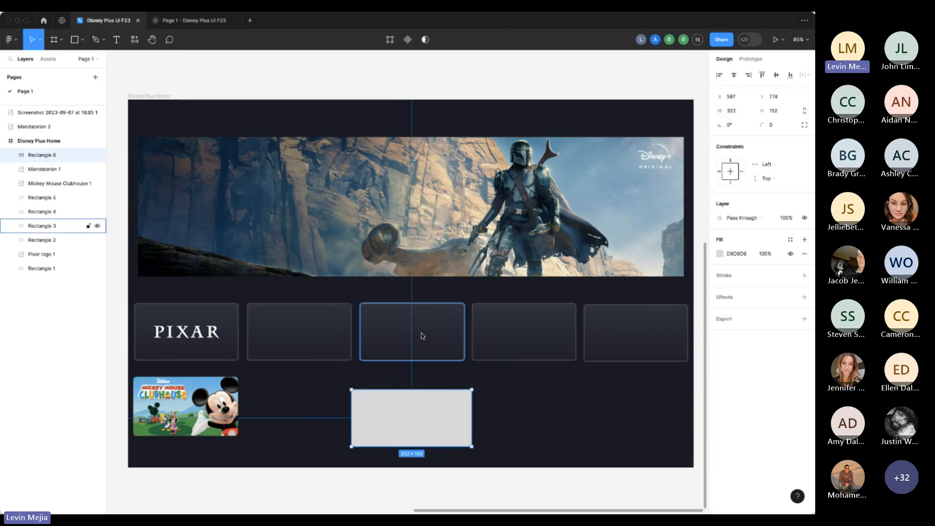
left_click(742, 114)
type("280")
key("Return")
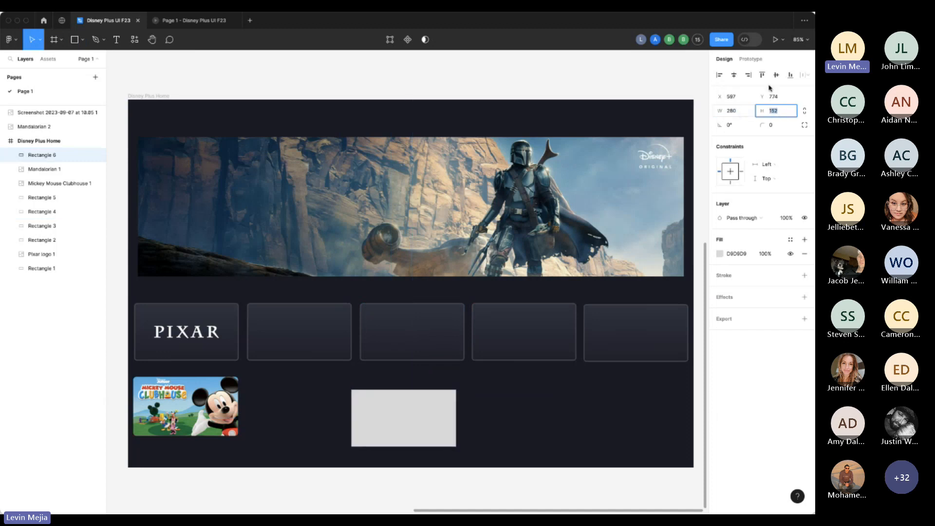
left_click(433, 325)
left_click(426, 397)
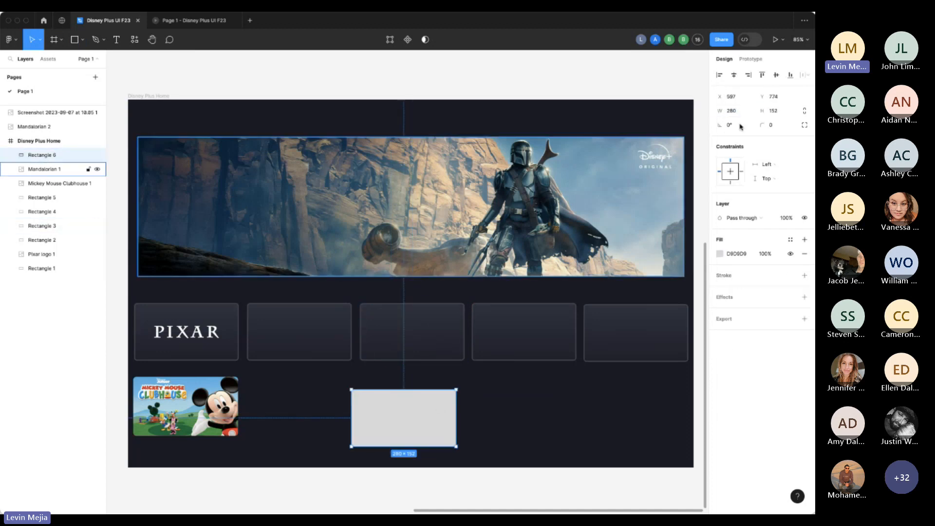
left_click(783, 114)
type("154")
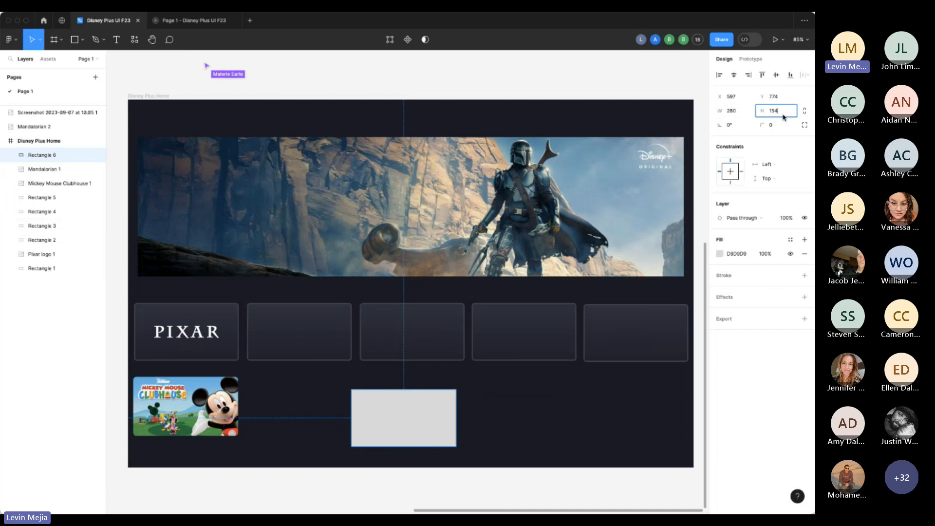
key("Tab")
left_click(549, 390)
Move the new rectangle directly beneath the middle tile to X 620, Y 727, and select that tile to compare its styling up close.
left_click_drag(438, 408, 447, 391)
left_click(417, 323)
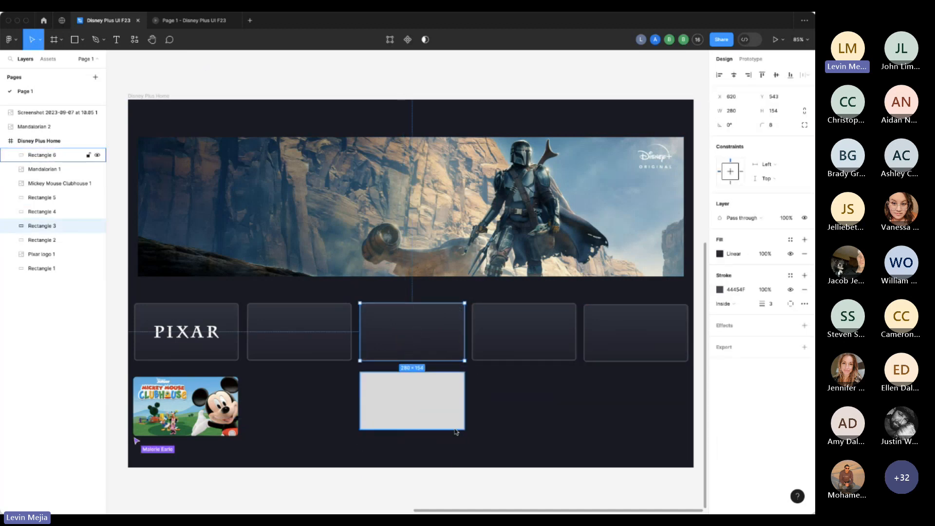
scroll(458, 433, "down", 2)
scroll(459, 432, "left", 2)
scroll(462, 427, "up", 5)
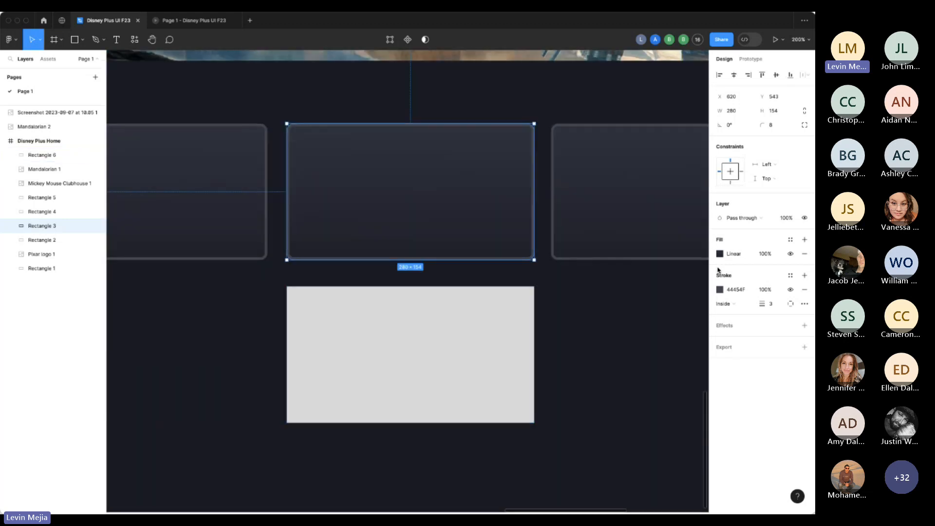
Change the grey rectangle's fill to a linear gradient, and move its first stop slightly inward with the red colour D63030.
left_click(467, 356)
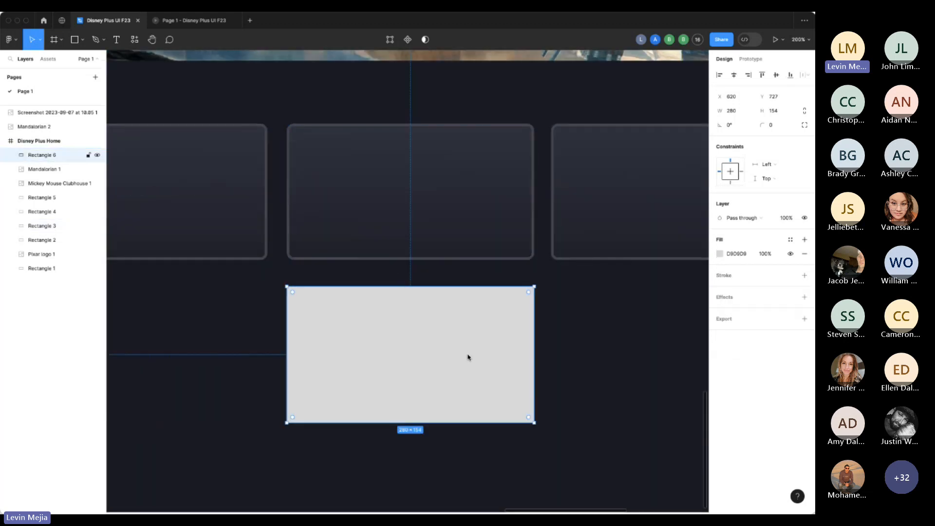
left_click(720, 255)
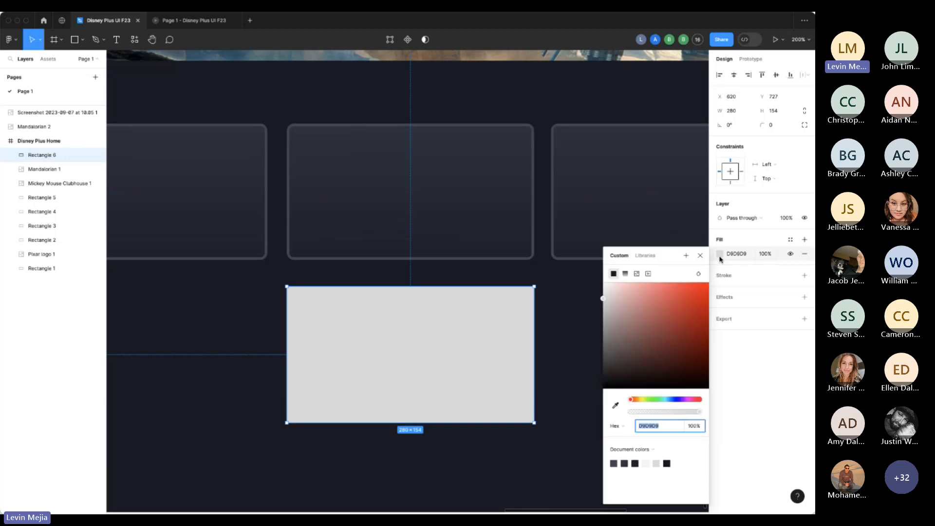
left_click(625, 275)
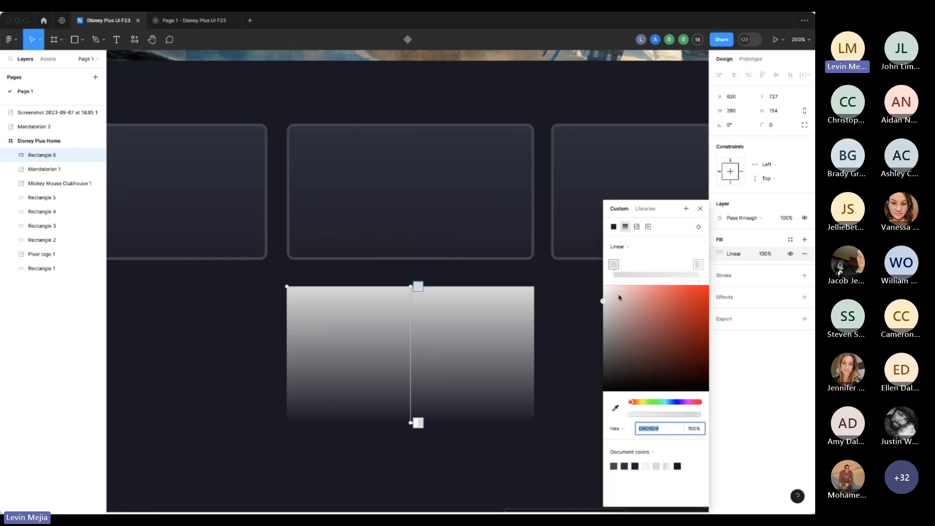
mouse_move(614, 268)
left_mouse_down()
mouse_move(652, 268)
mouse_move(628, 269)
left_mouse_up()
left_click(685, 302)
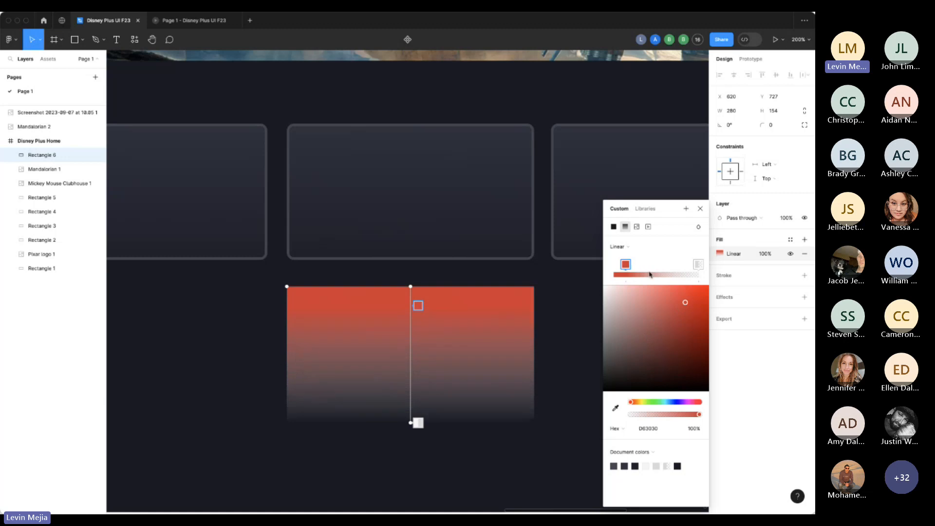
Add a blue stop and a purple B52ACC stop between the ends of the rectangle's gradient.
left_click(650, 275)
mouse_move(676, 403)
left_mouse_down()
mouse_move(667, 402)
mouse_move(685, 402)
left_mouse_up()
left_click(674, 275)
left_click(688, 304)
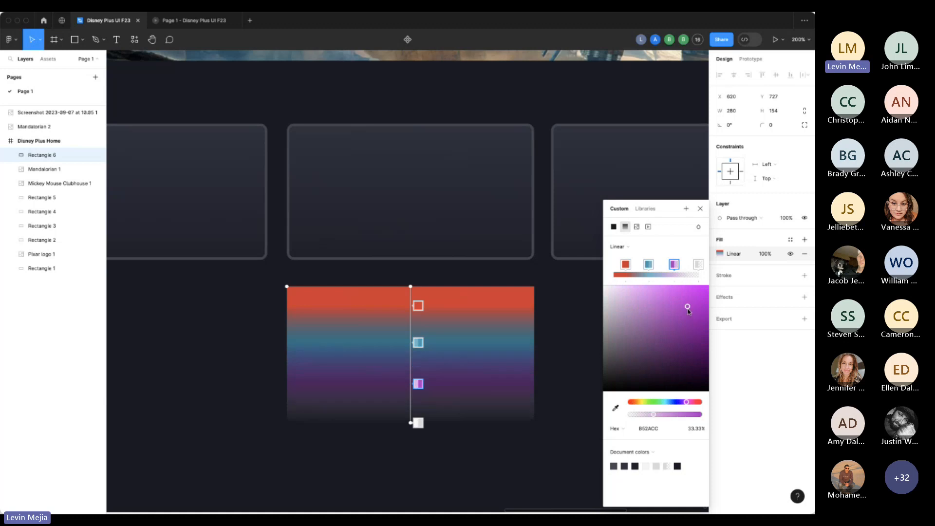
Set the gradient's last stop to 100% opacity and the dark purple colour 60246A.
left_click(698, 264)
left_click_drag(635, 415, 714, 421)
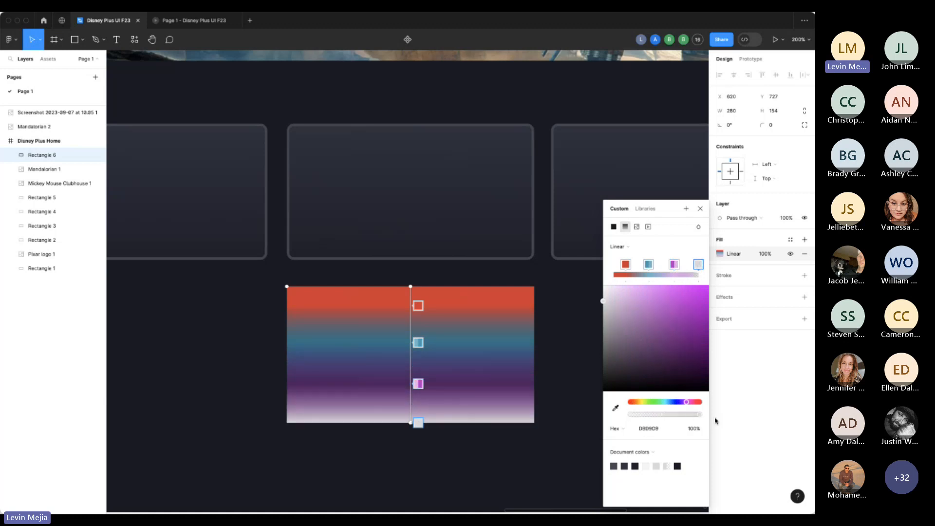
left_click(673, 348)
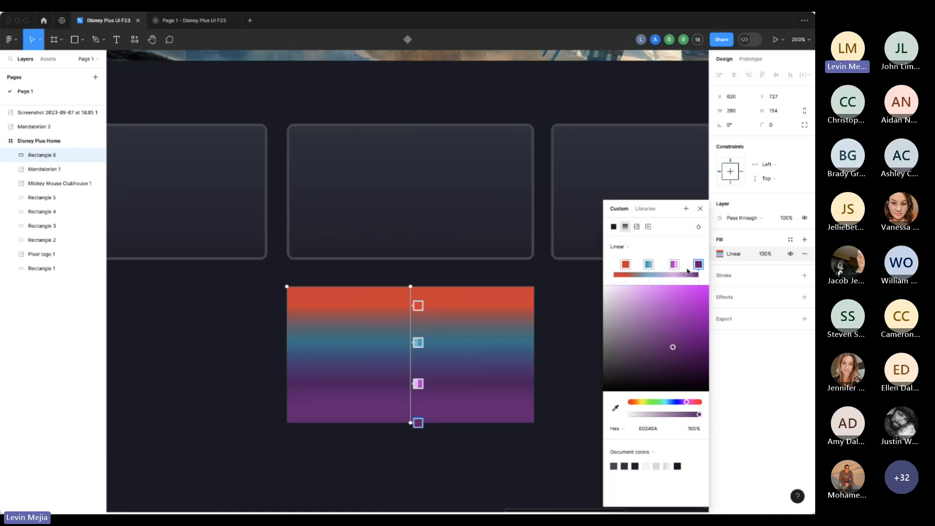
Undo the coloured stops on the lower rectangle, back to its plain grey linear gradient.
key("ctrl+z")
key("ctrl+z")
key("ctrl+z")
key("ctrl+z")
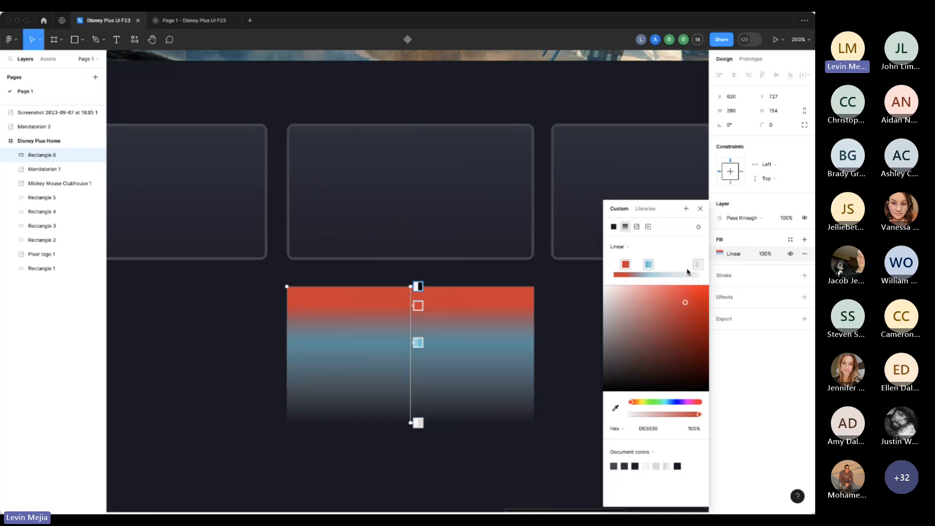
key("ctrl+z")
key("ctrl+z")
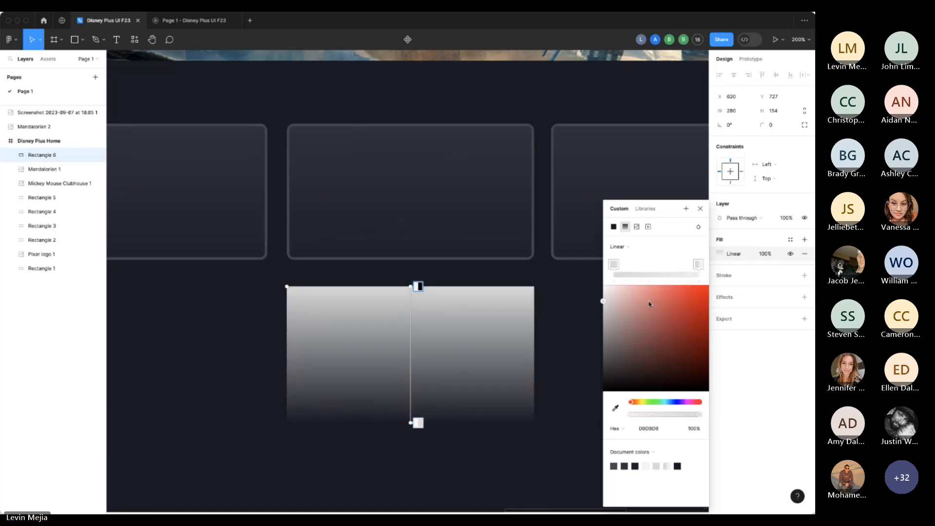
Set the gradient's first stop to 2F323D by sampling the upper part of the middle tile.
left_click(615, 407)
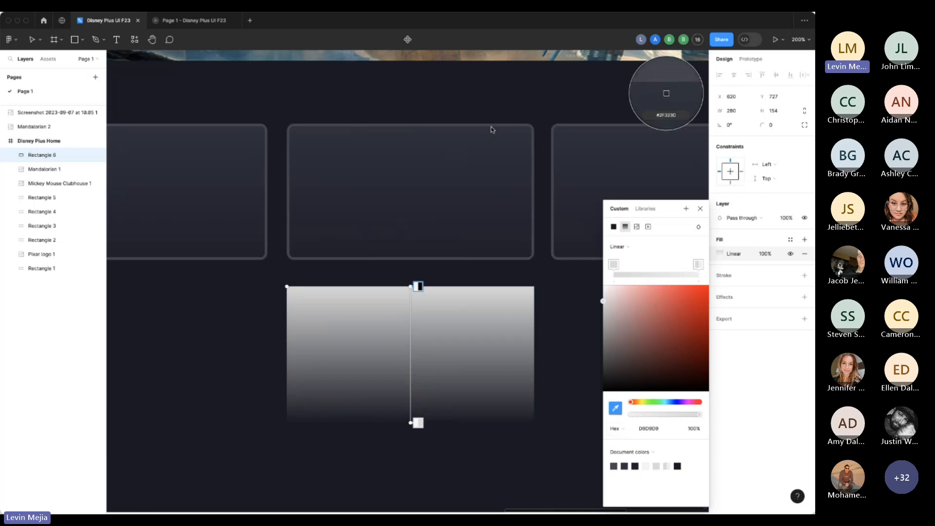
key("Escape")
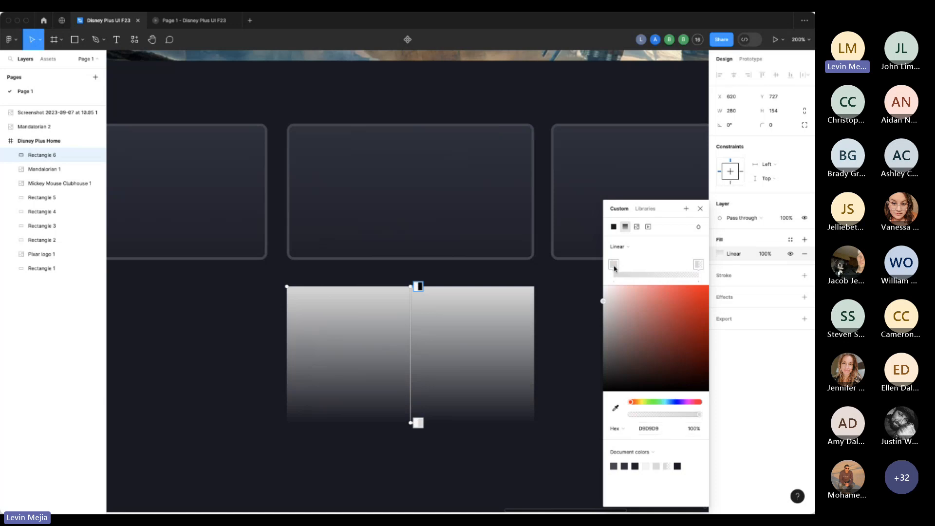
left_click(615, 408)
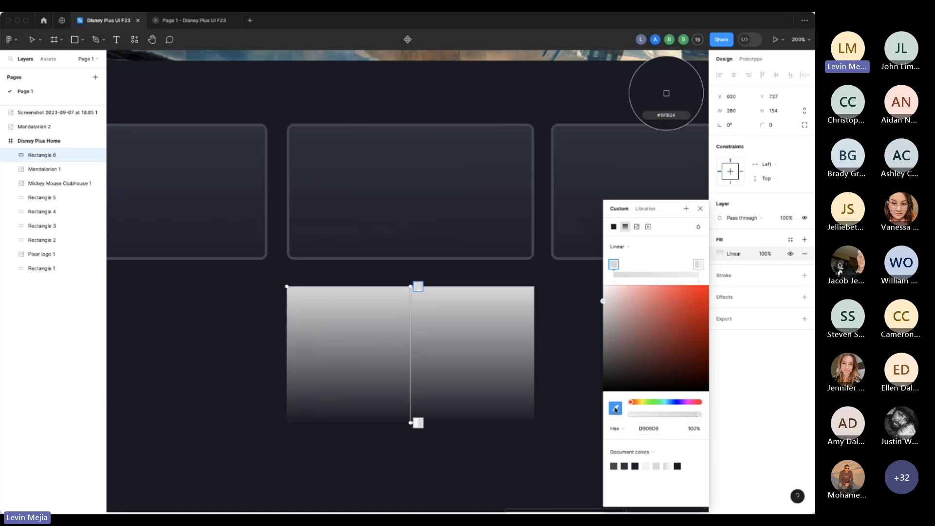
left_click(472, 127)
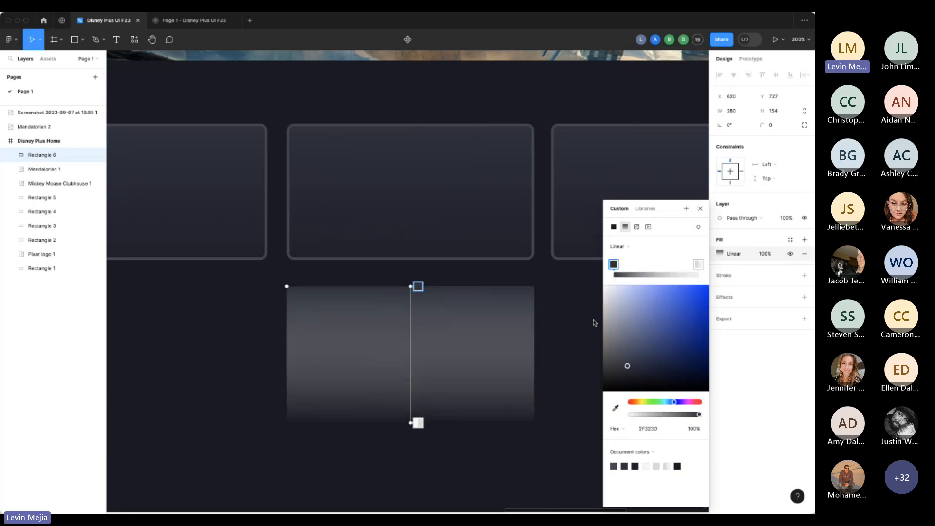
Set the gradient's last stop to 21212C at 100% opacity by sampling the lower part of the middle tile.
left_click(698, 265)
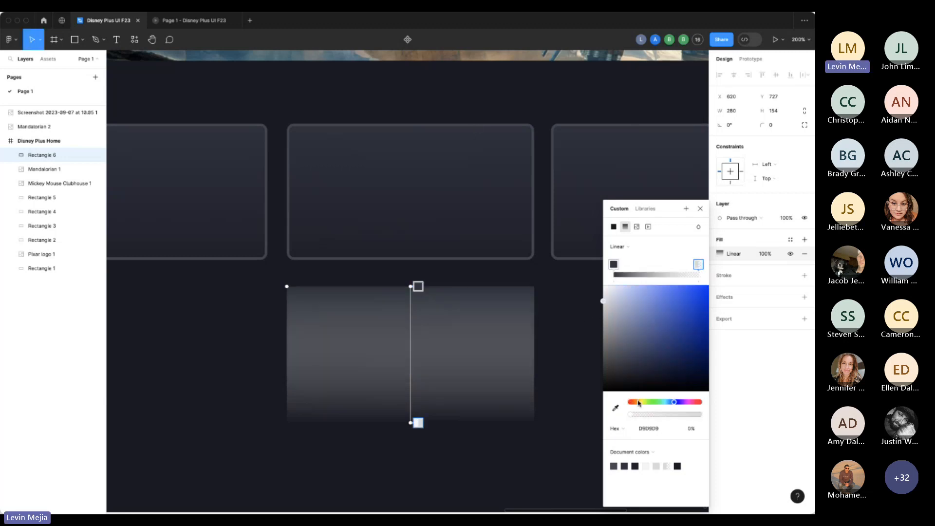
left_click(615, 408)
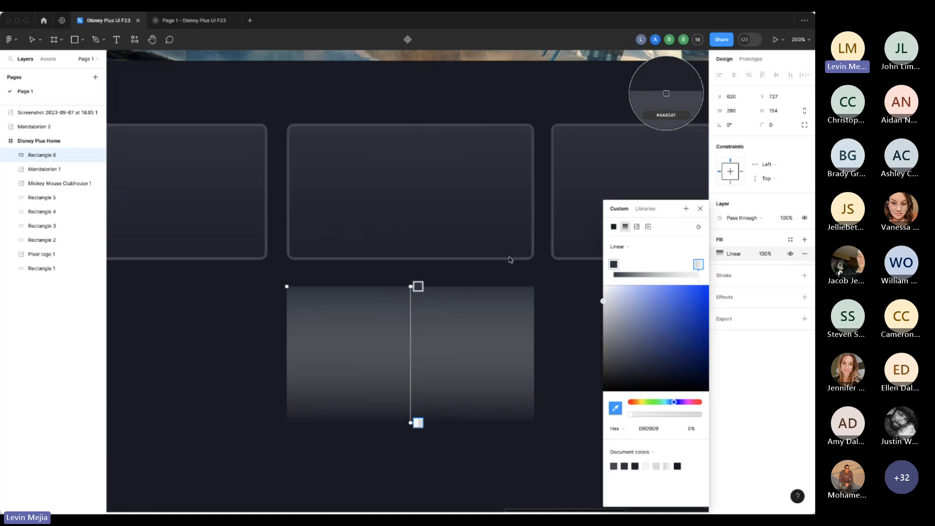
left_click(511, 261)
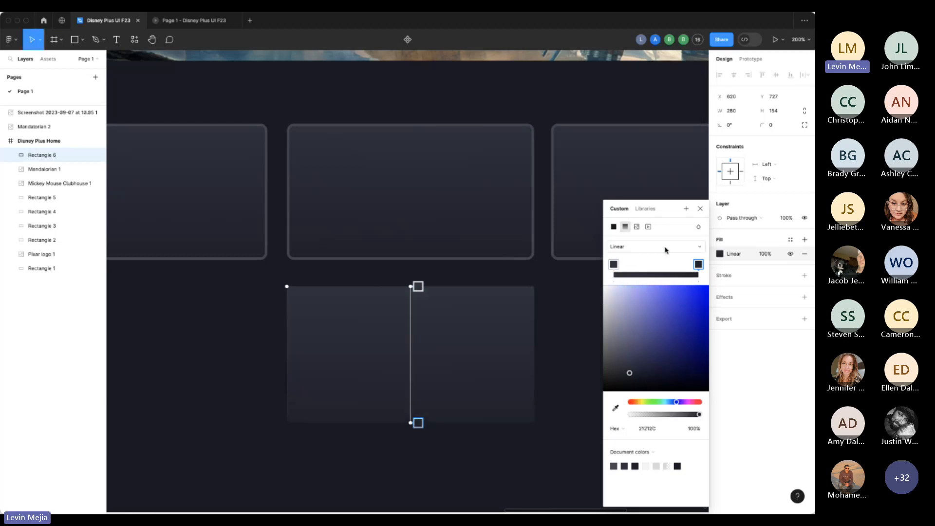
Try a radial gradient with a dark blue 00007A outer stop on the rectangle, and undo both changes.
left_click(680, 250)
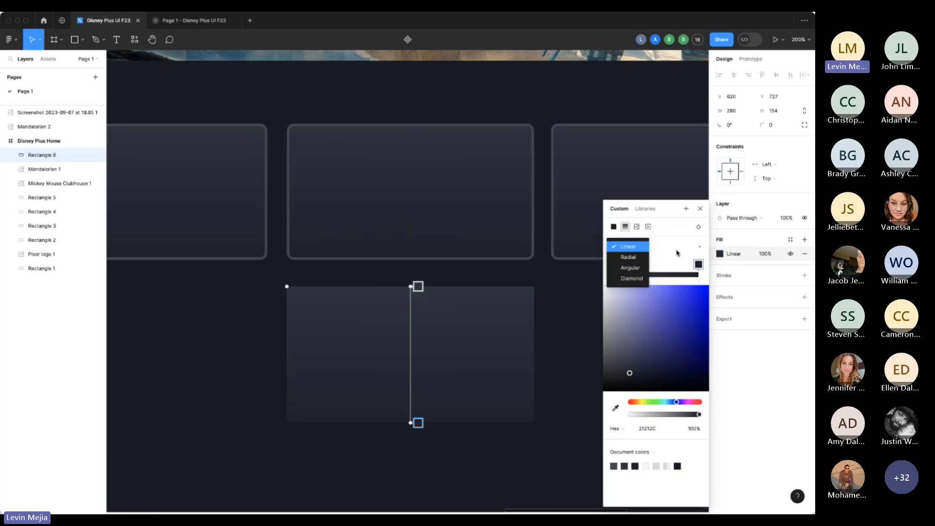
left_click(633, 261)
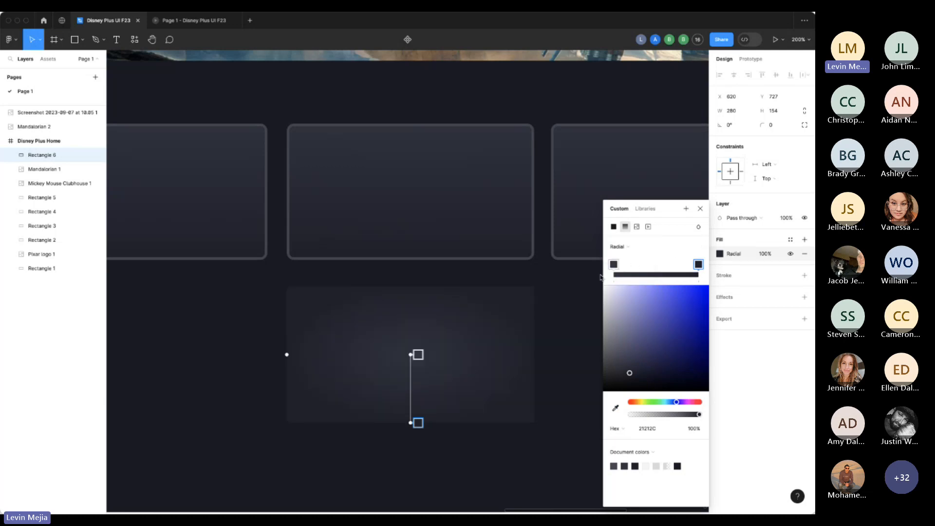
left_click_drag(665, 342, 708, 344)
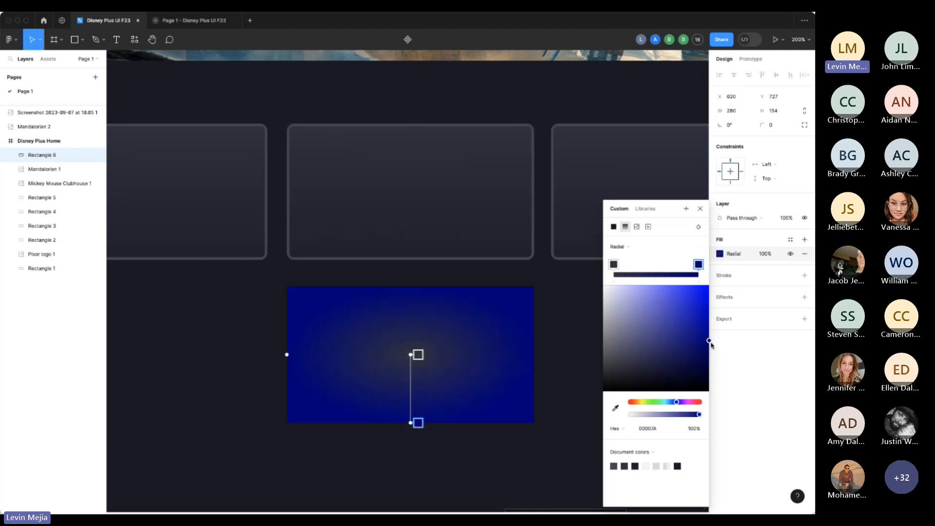
key("super+z")
key("super+z")
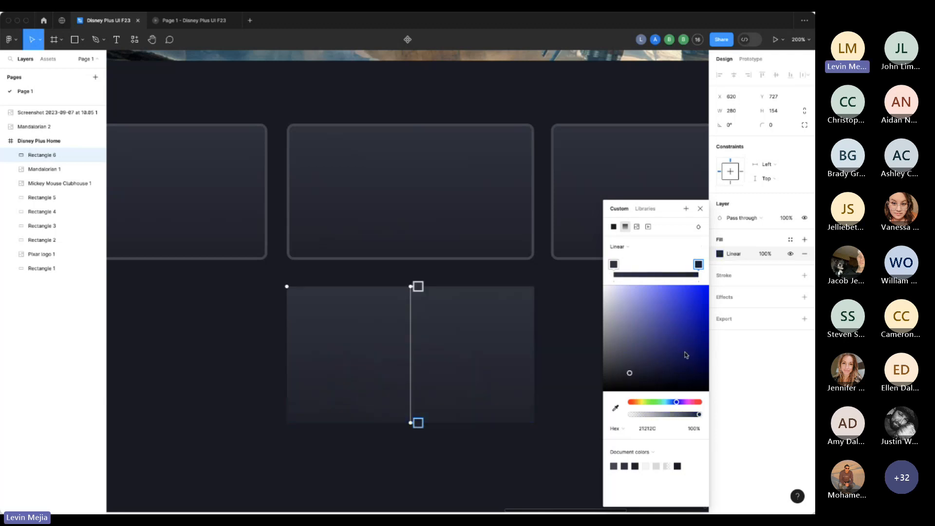
Try an angular gradient with a magenta FF00F5 end stop, and undo back to the dark linear gradient.
left_click(633, 247)
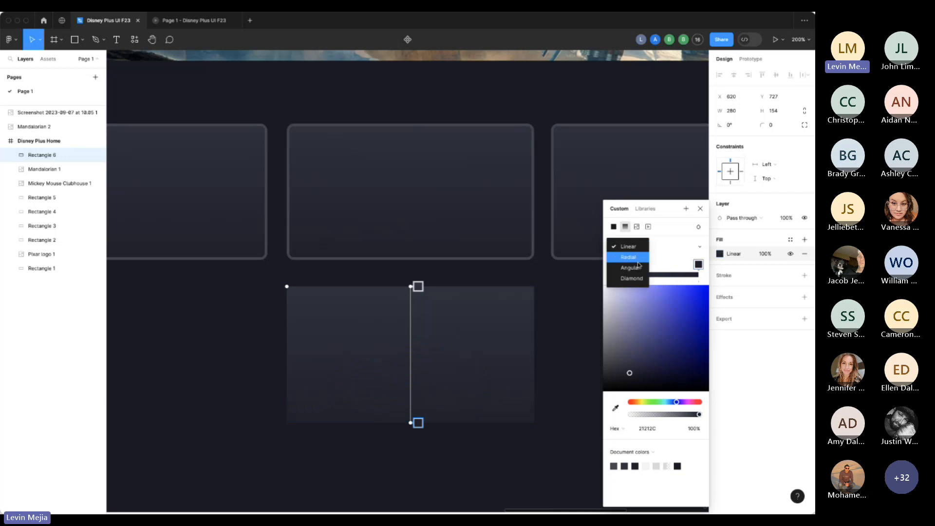
left_click(633, 267)
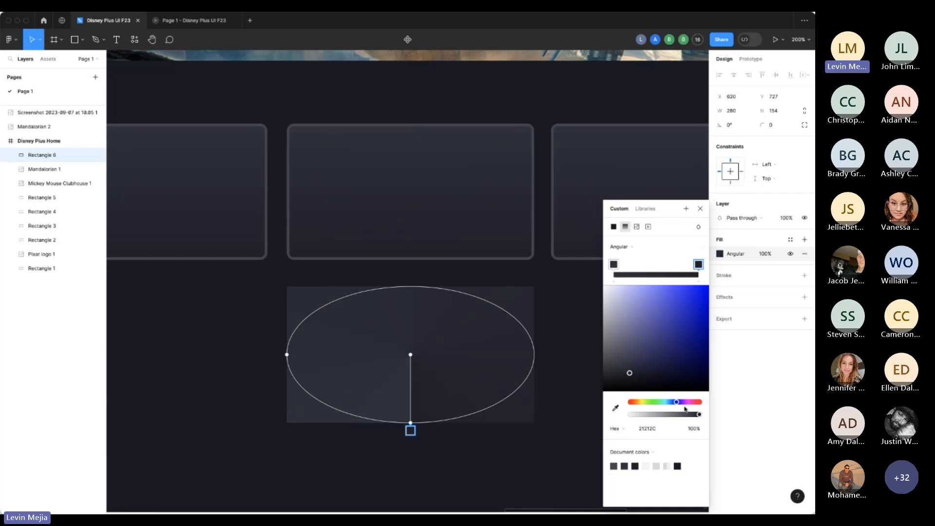
left_click_drag(683, 402, 688, 402)
left_click_drag(693, 343, 709, 285)
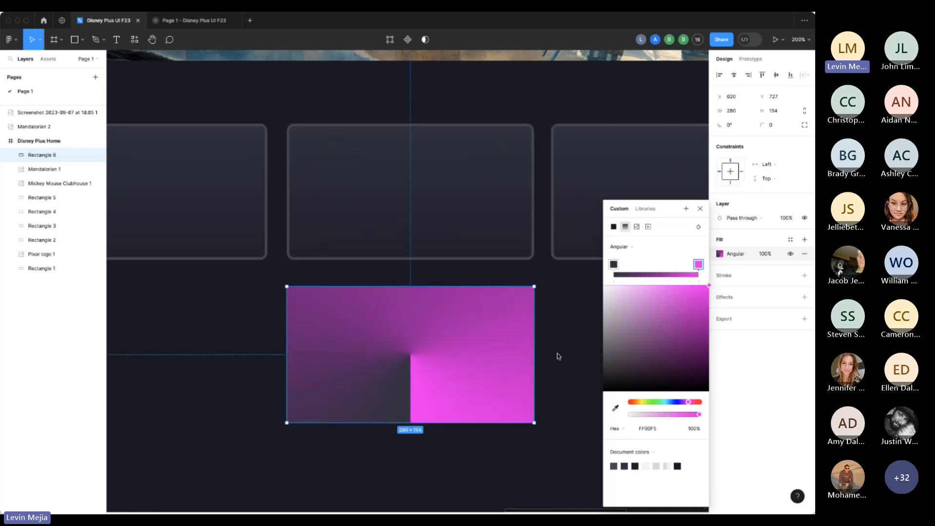
left_click(551, 444)
key("super+z")
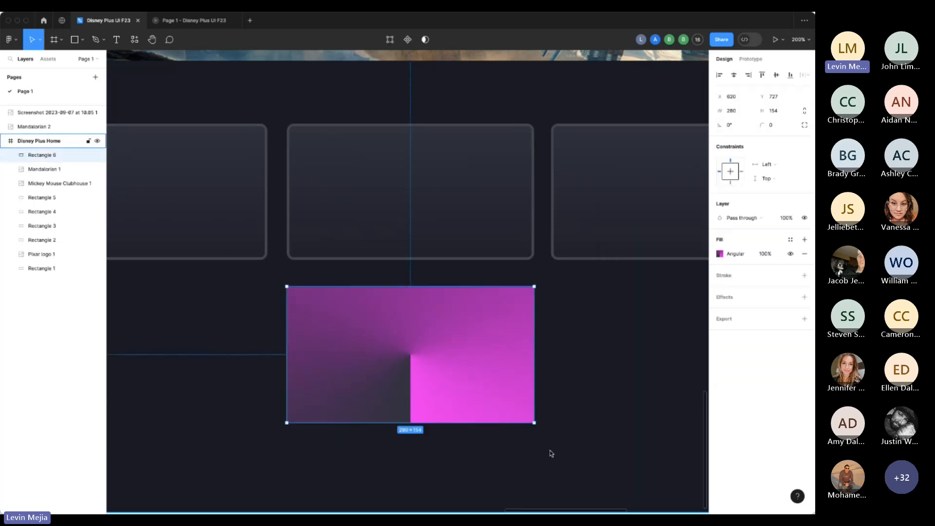
key("super+z")
key("super+z")
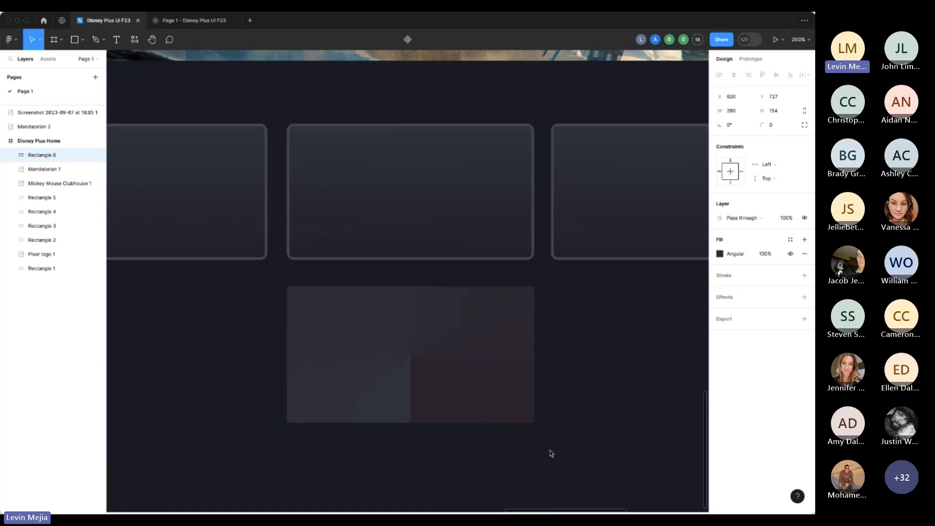
key("super+z")
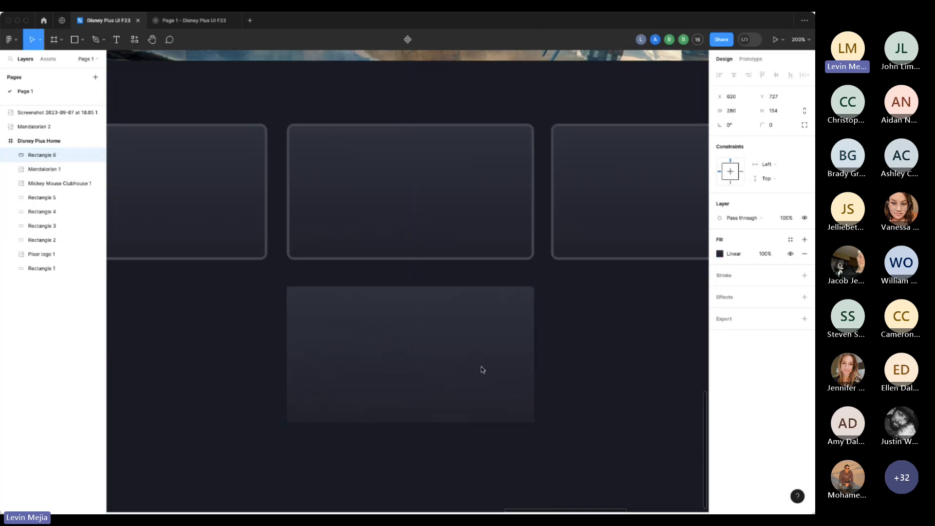
Select the gradient-filled rectangle and set its corner radius to 8.
left_click(422, 374)
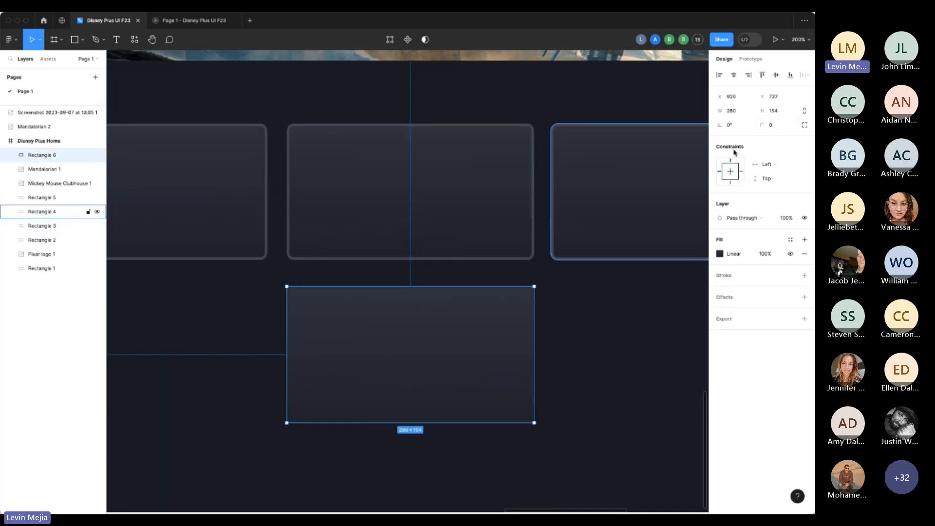
left_click(779, 125)
key("Return")
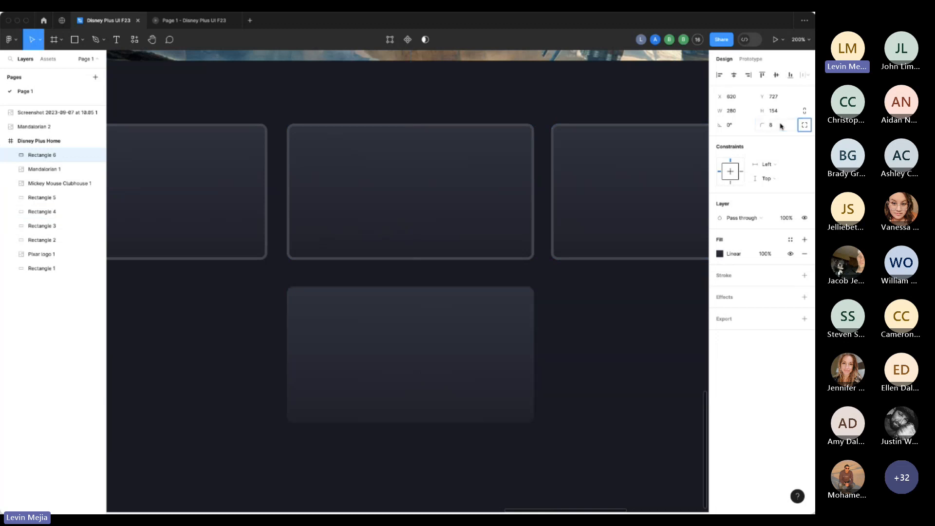
Add an inside stroke to the rectangle with weight 3 and colour 44454F sampled from the middle tile's border.
left_click(804, 275)
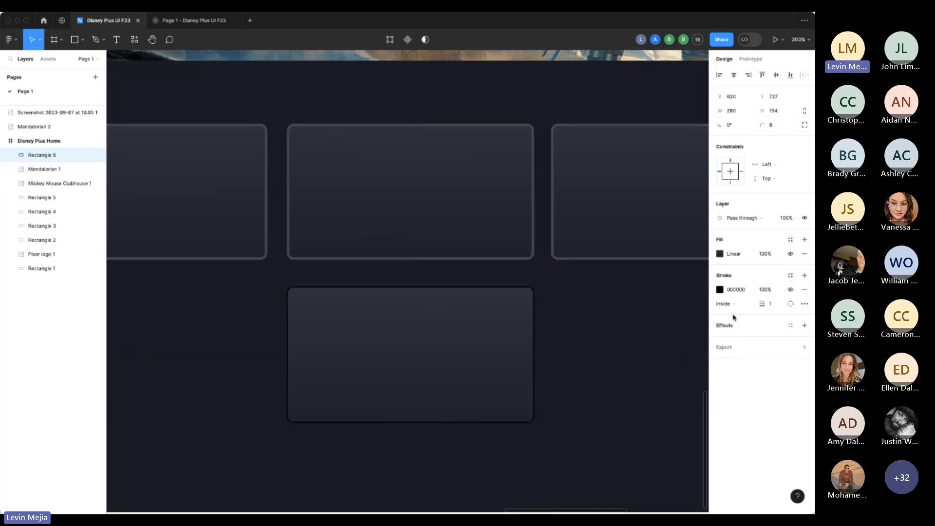
left_click(720, 289)
left_click(615, 407)
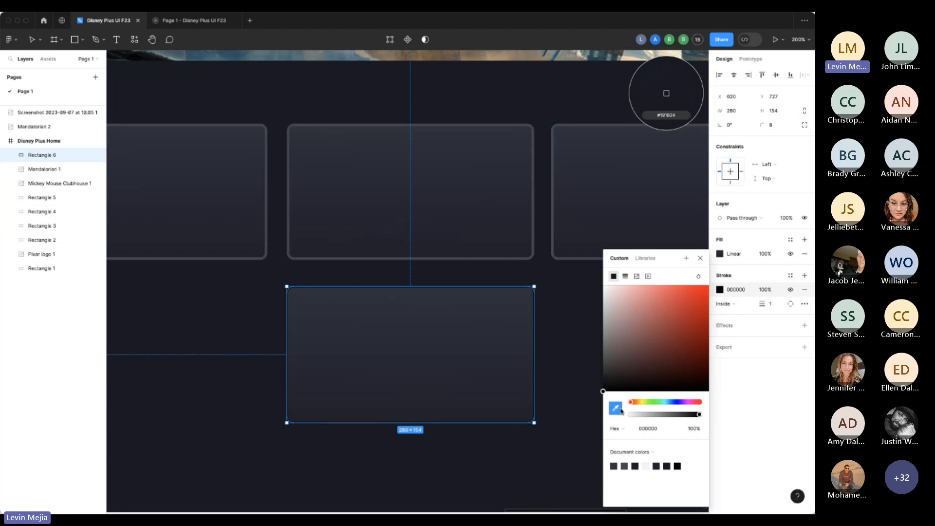
left_click(528, 127)
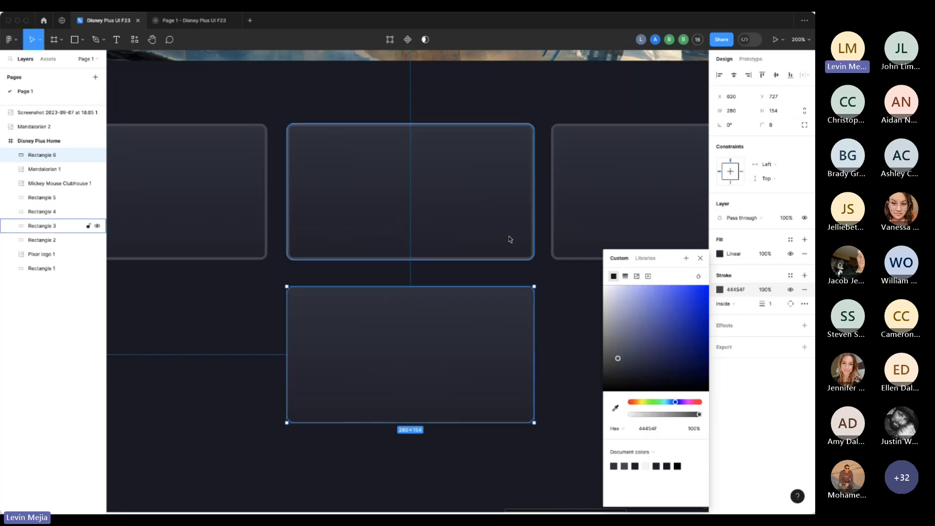
left_click(560, 289)
left_click(511, 321)
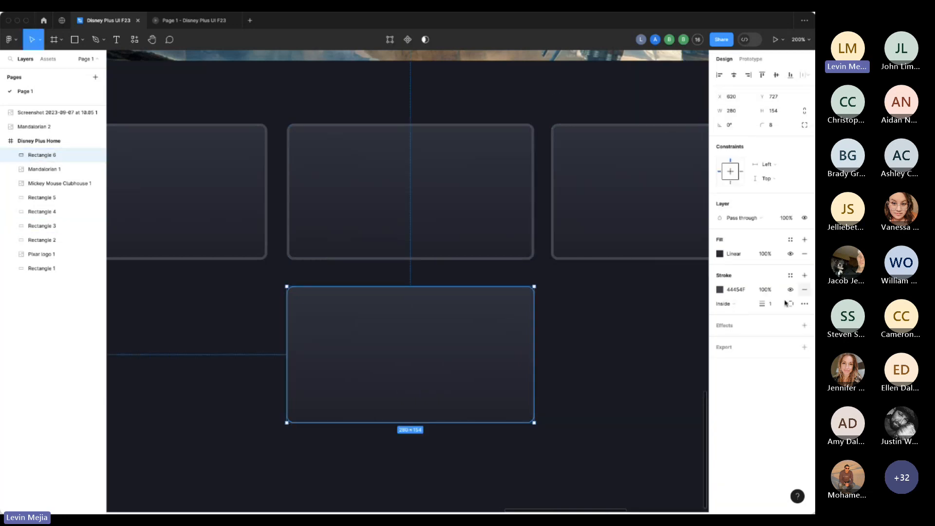
left_click(631, 386)
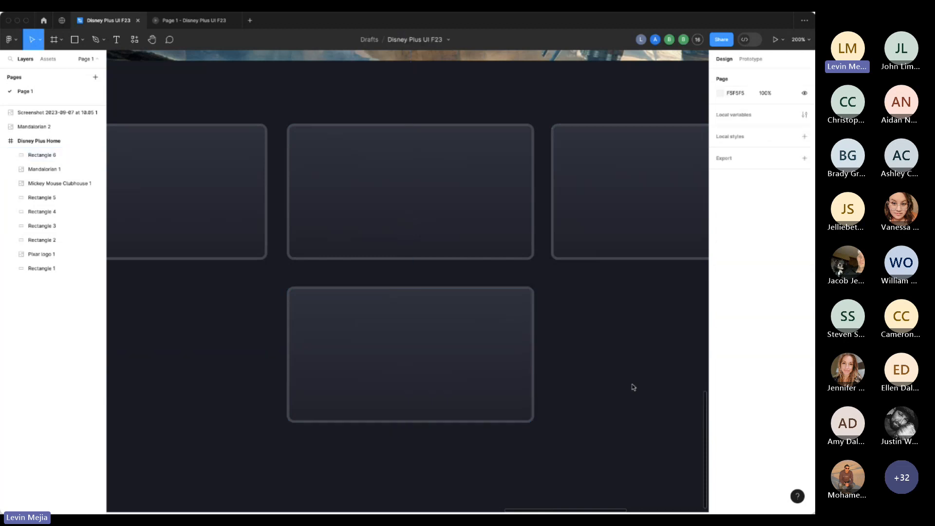
Draw a grey rectangle about 153 by 129 in the empty area beside the new tile, and delete it.
key("shift+0")
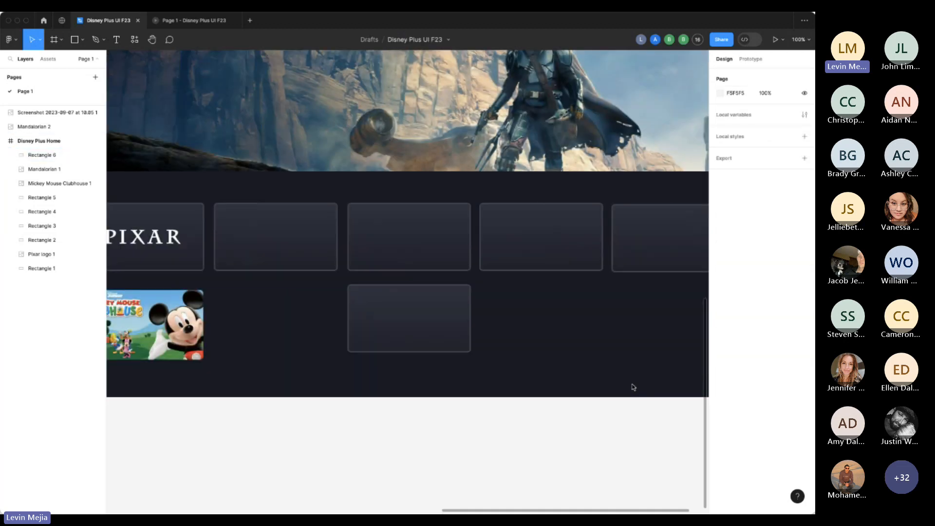
key("r")
left_click_drag(527, 295, 594, 352)
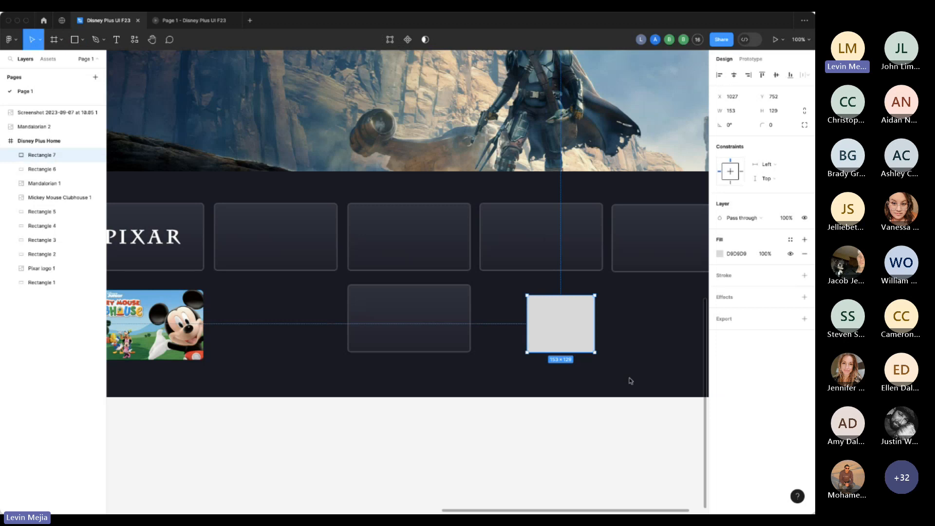
key("Delete")
Move the new tile slightly down beneath the middle tile to Y 731, and deselect it.
scroll(593, 368, "left", 5)
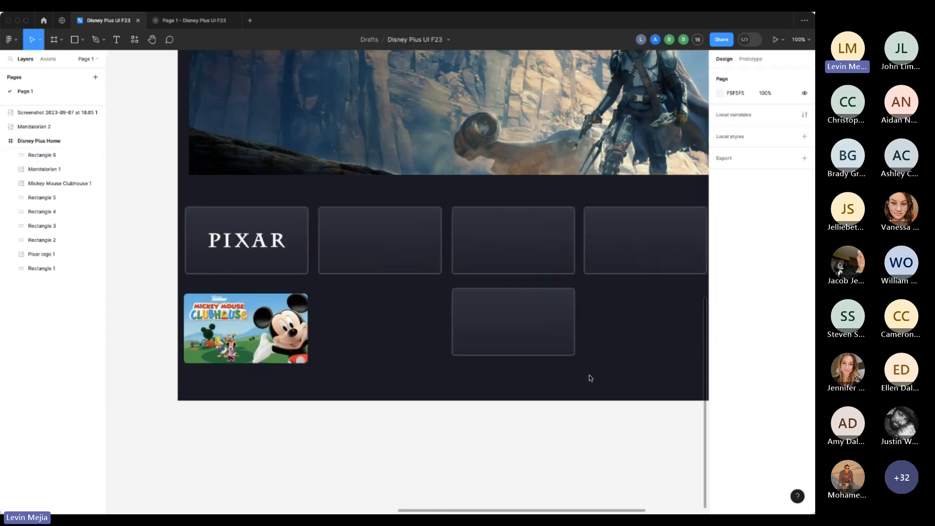
mouse_move(537, 341)
left_mouse_down()
mouse_move(520, 341)
mouse_move(542, 333)
mouse_move(538, 342)
left_mouse_up()
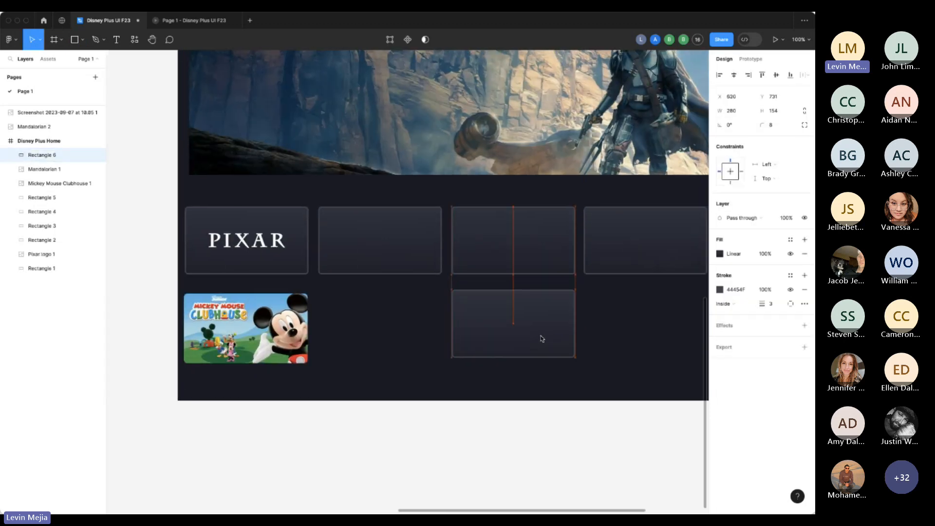
left_click(617, 346)
scroll(618, 346, "up", 2)
scroll(617, 346, "right", 1)
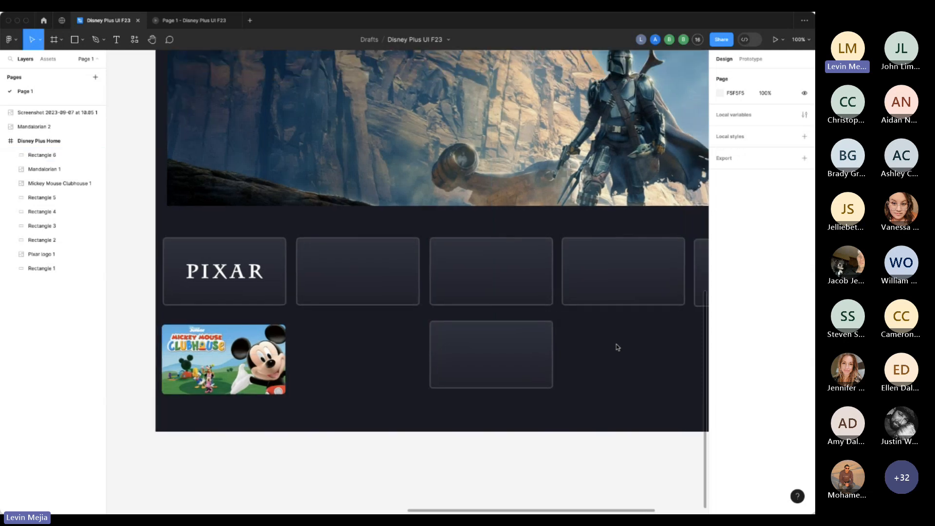
scroll(617, 346, "down", 1)
scroll(617, 346, "right", 3)
scroll(265, 277, "left", 1)
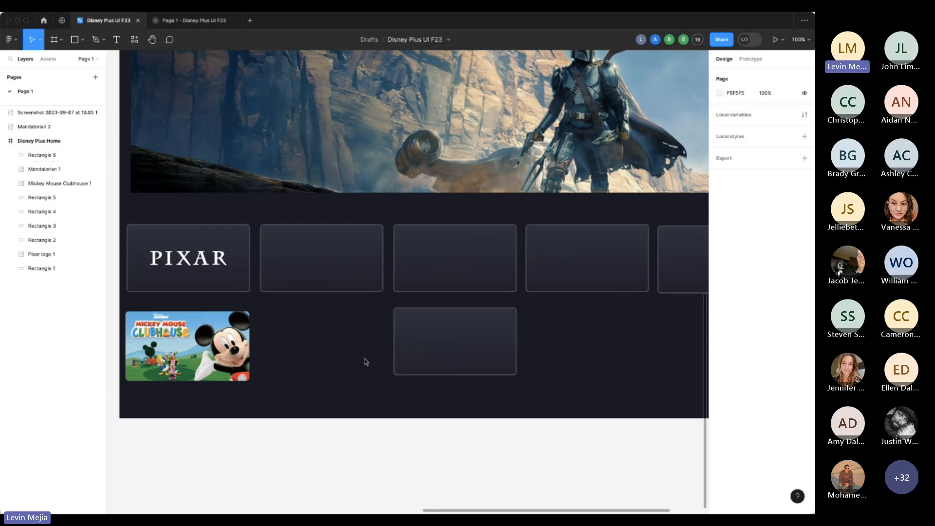
left_click(190, 259)
scroll(190, 259, "left", 3)
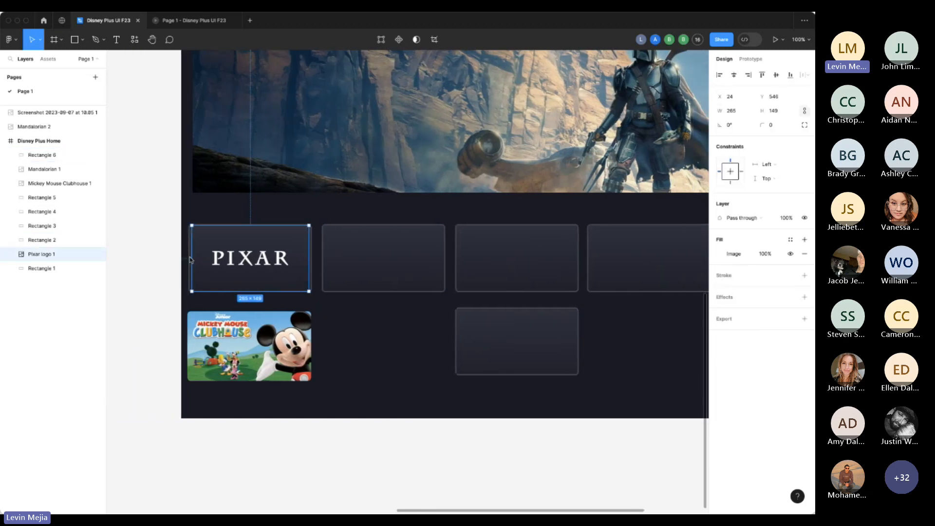
scroll(189, 260, "right", 5)
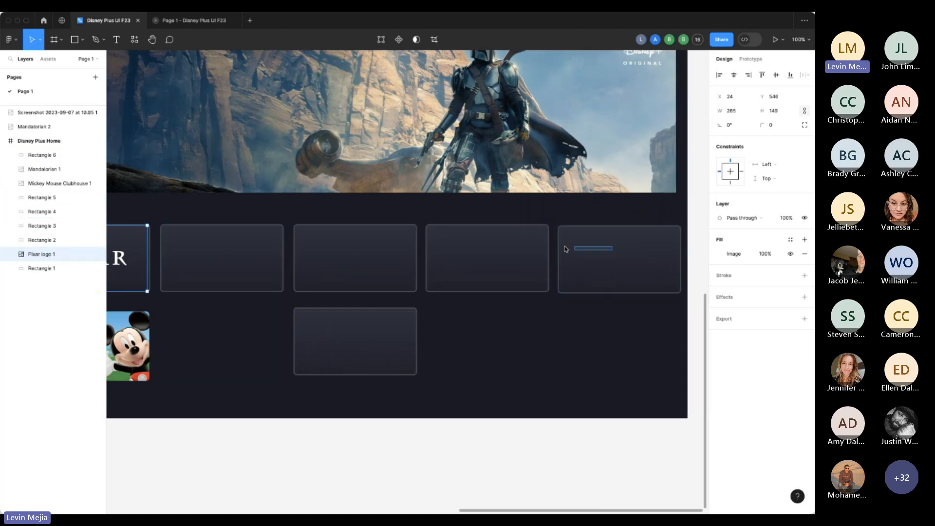
Reposition the third, fourth and fifth tiles of the top row freehand, placing the fourth at X 894, Y 543.
left_click_drag(613, 246, 165, 308)
left_click(532, 292)
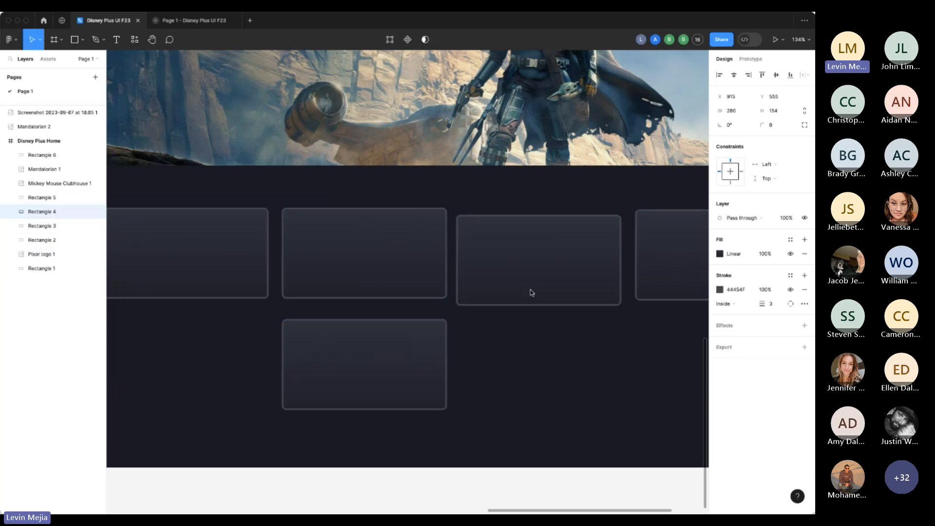
left_click_drag(532, 292, 523, 285)
left_click_drag(411, 273, 404, 281)
left_click_drag(565, 271, 561, 271)
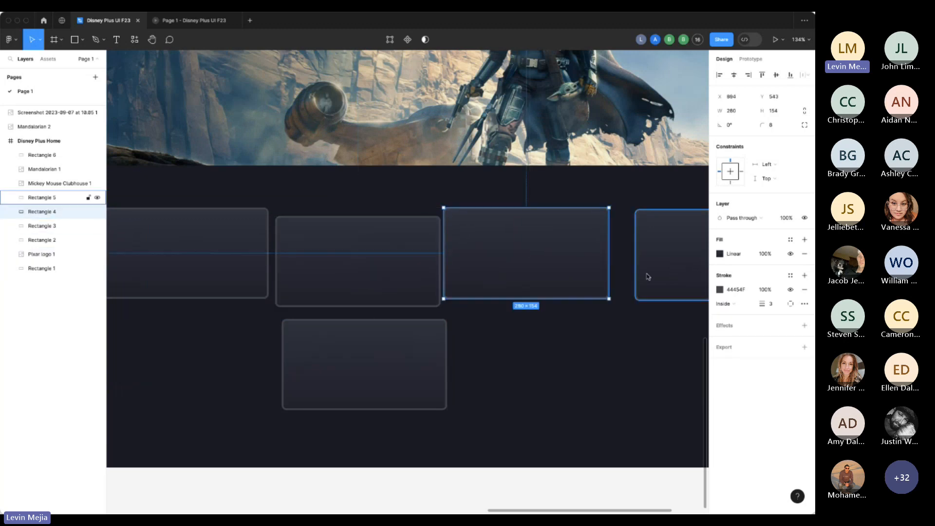
left_click_drag(656, 273, 642, 270)
left_click_drag(382, 279, 387, 272)
left_click(244, 263)
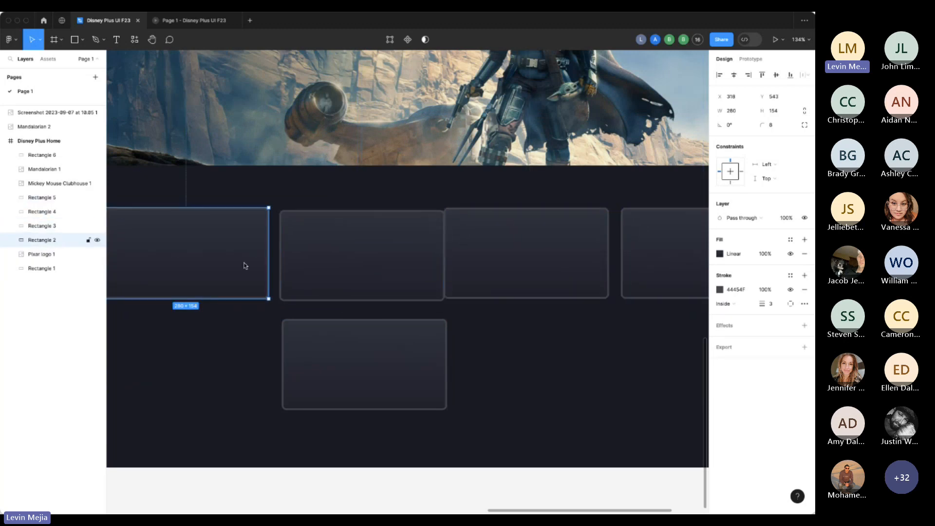
left_click(486, 334)
Move the Mickey Mouse Clubhouse image out of the Disney Plus Home frame onto the canvas below it.
scroll(493, 334, "left", 5)
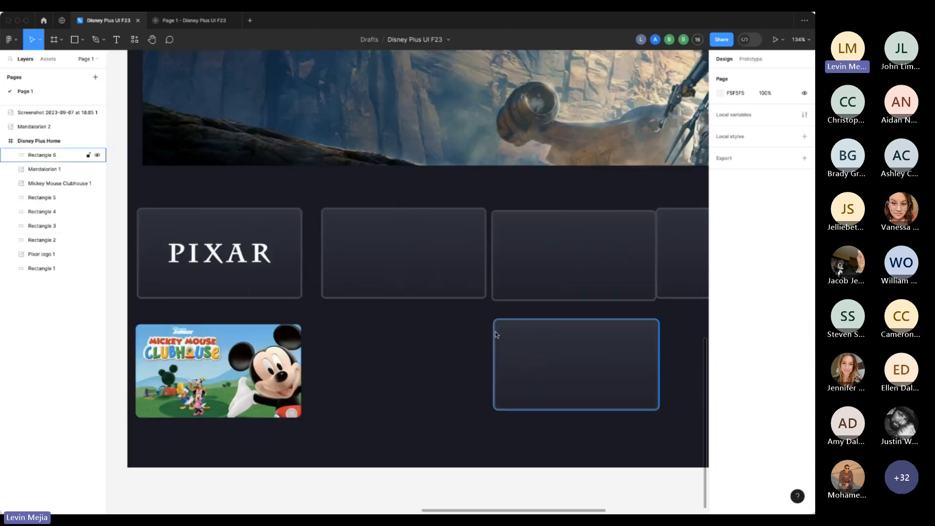
scroll(495, 334, "left", 3)
scroll(496, 335, "right", 1)
scroll(496, 334, "down", 5)
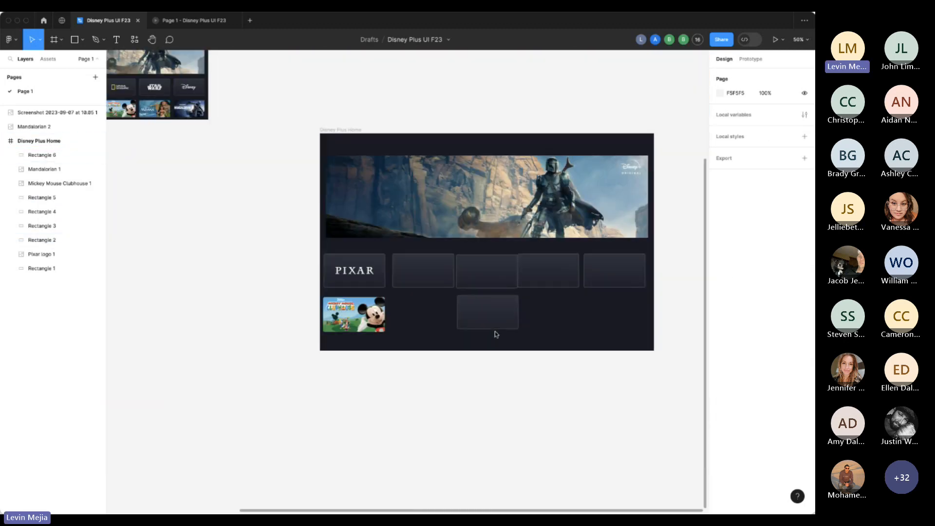
left_click(354, 315)
left_click_drag(354, 315, 358, 400)
left_click(349, 307)
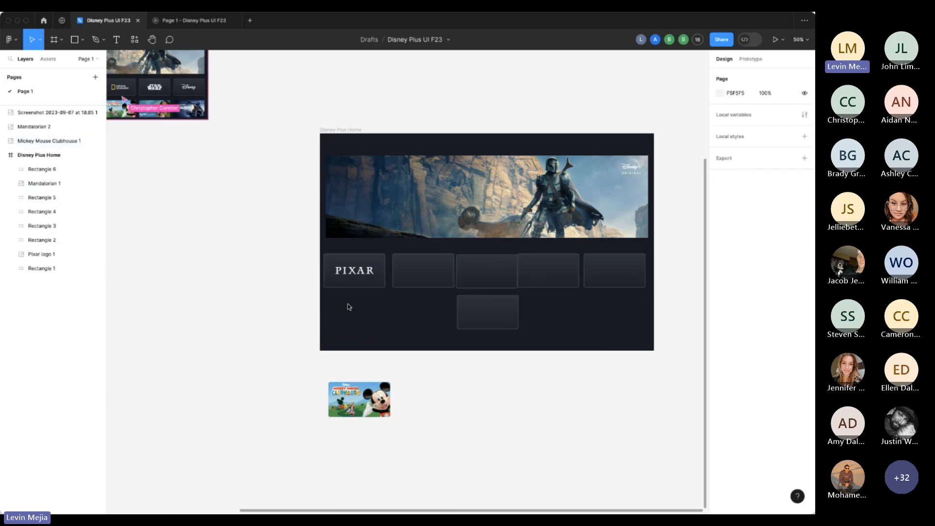
Move the second-row tile directly beneath the Pixar tile at X 16, Y 735, and deselect it.
key("z")
left_click_drag(281, 223, 652, 366)
scroll(591, 374, "left", 2)
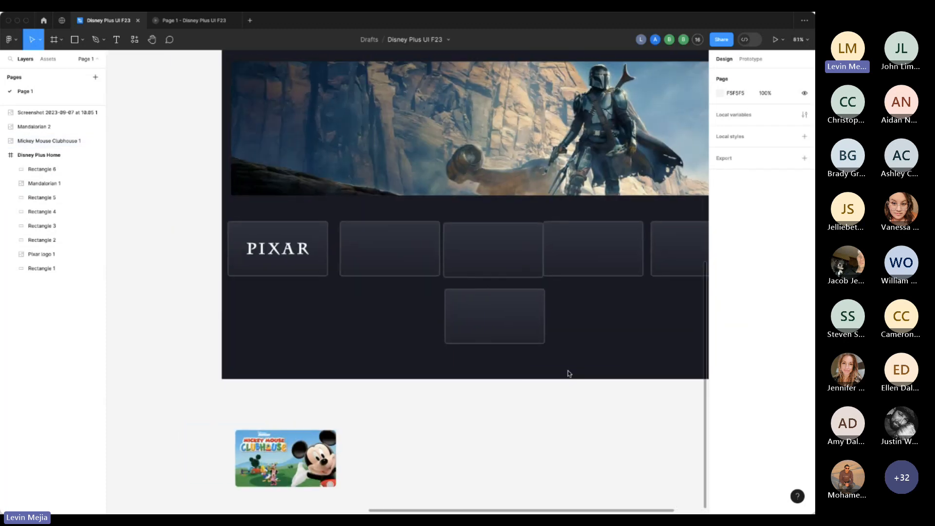
left_click_drag(512, 324, 297, 326)
left_click(387, 345)
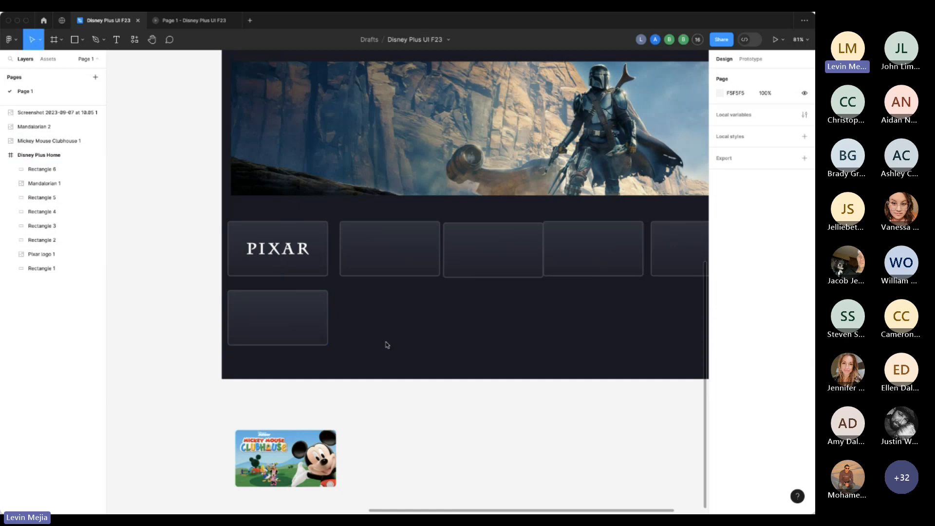
Move the tile beside the Pixar tile closer to it, at X 307, Y 543, and deselect it.
left_click_drag(213, 275, 396, 405)
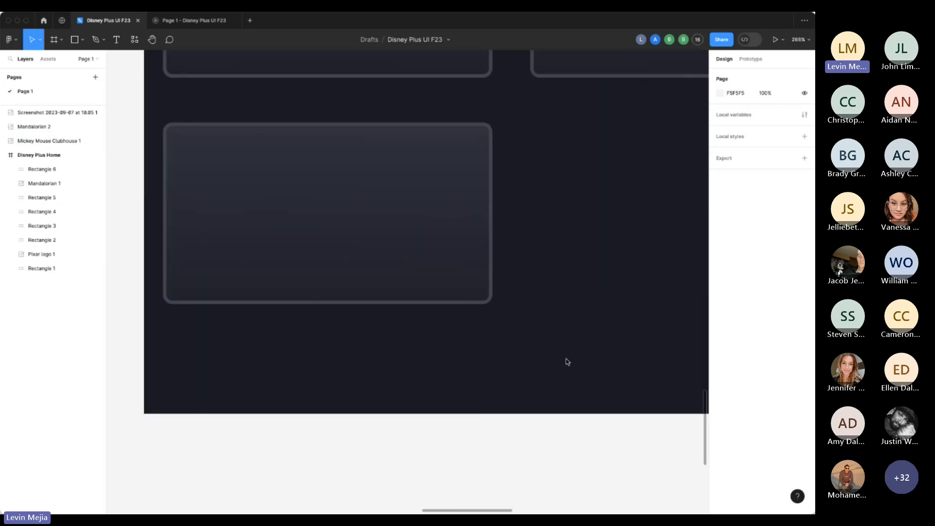
scroll(566, 358, "up", 5)
scroll(565, 359, "right", 2)
left_click(544, 221)
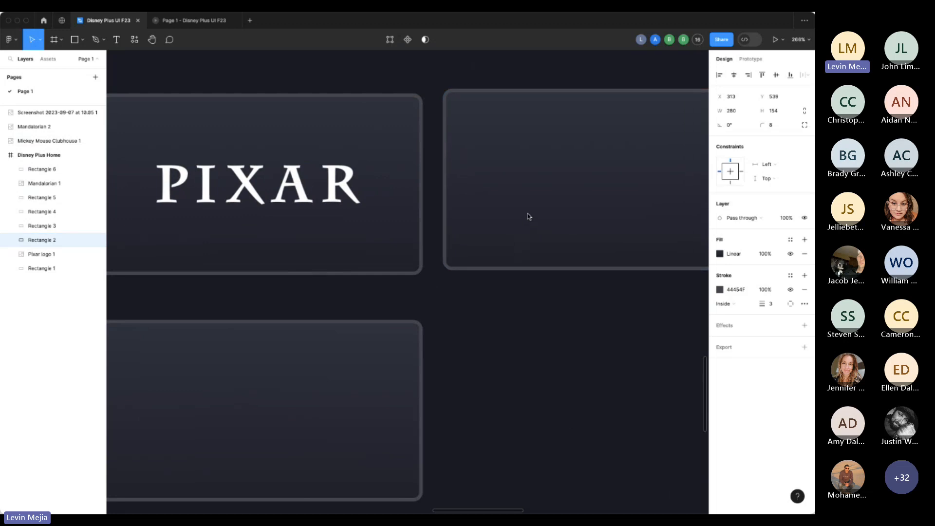
left_click_drag(527, 214, 519, 220)
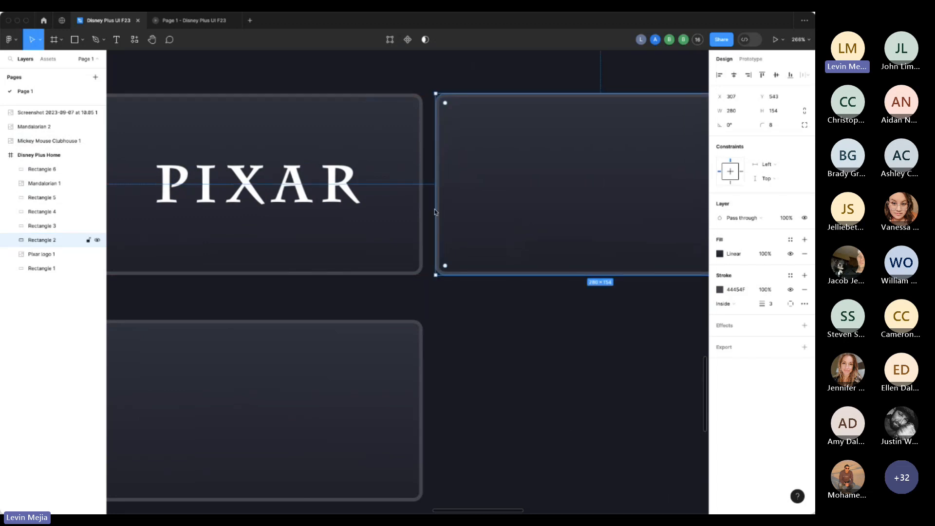
left_click(508, 350)
key("shift+0")
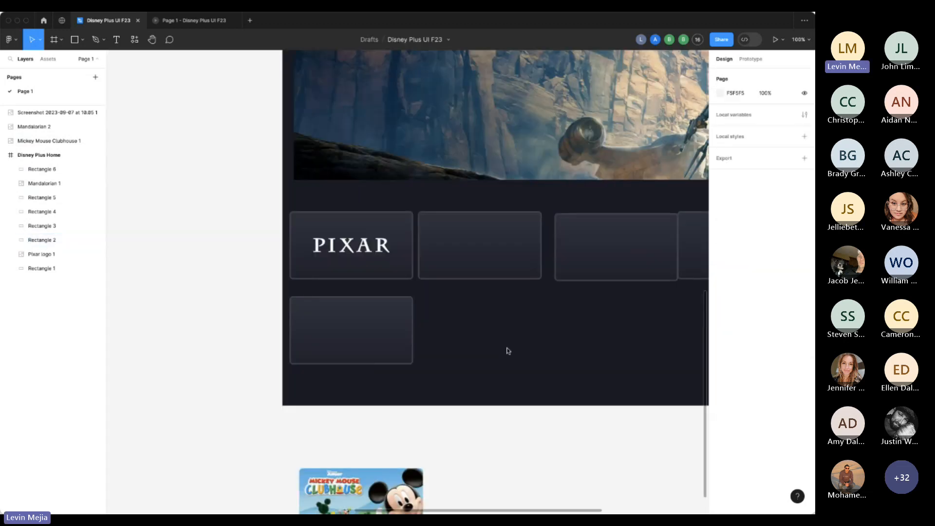
Copy the second-row tile into the empty space beside it, and delete the copy.
scroll(505, 348, "down", 1)
scroll(505, 348, "right", 1)
left_click(301, 317)
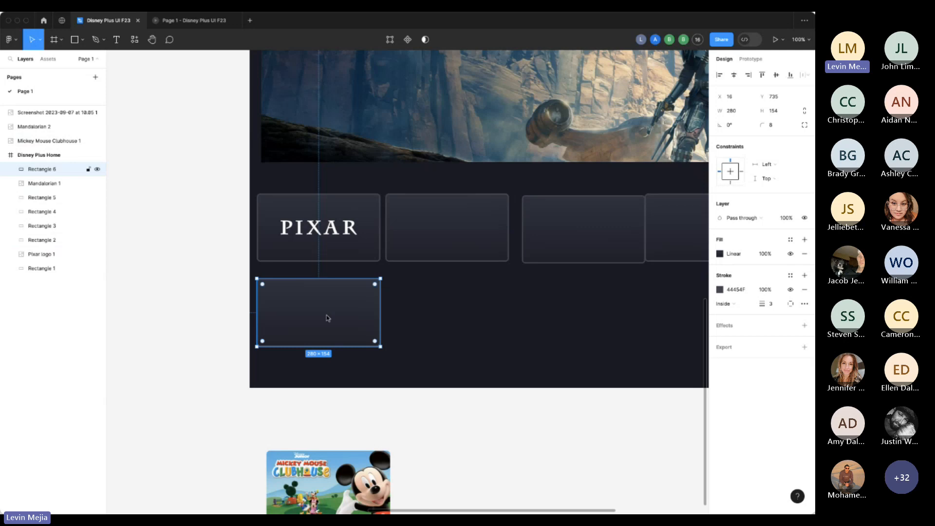
left_click_drag(328, 317, 496, 317)
key("Delete")
Duplicate the second-row tile in place, move the duplicate beside the original, and delete it.
left_click(340, 335)
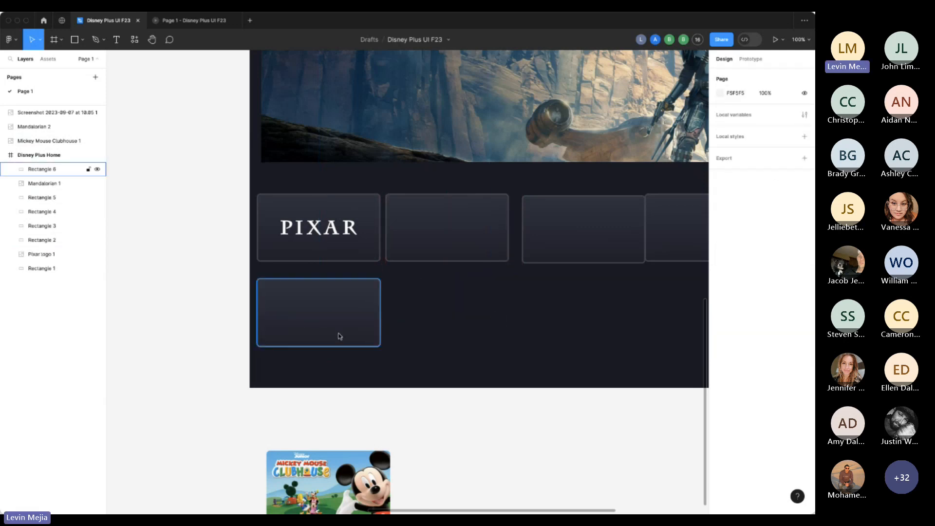
key("ctrl+d")
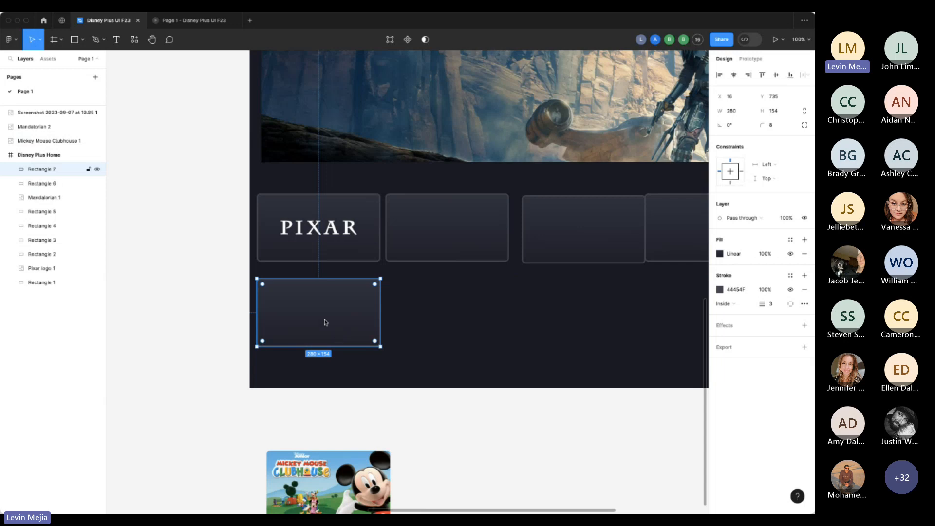
left_click_drag(323, 321, 466, 323)
key("Delete")
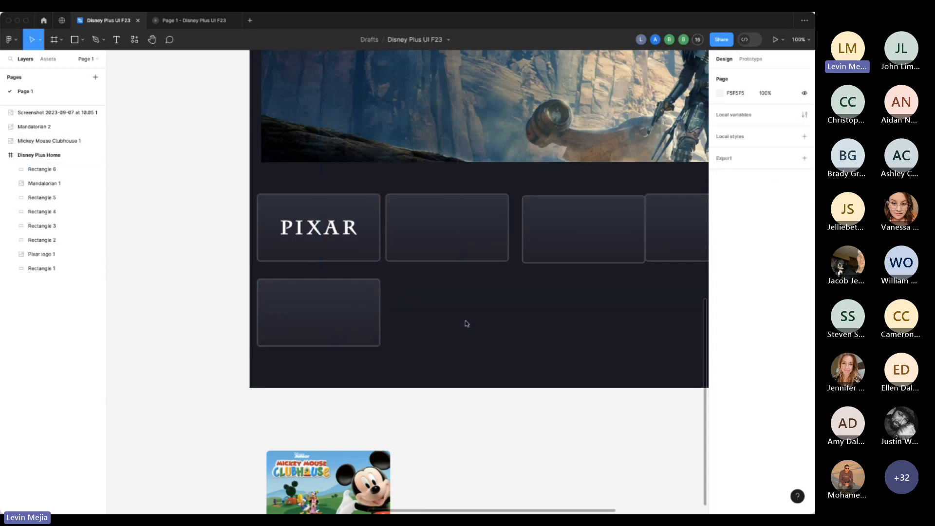
Make another duplicate of the tile beneath Pixar, try shifting it sideways, and remove the duplicate.
left_click(372, 318)
right_click(372, 322)
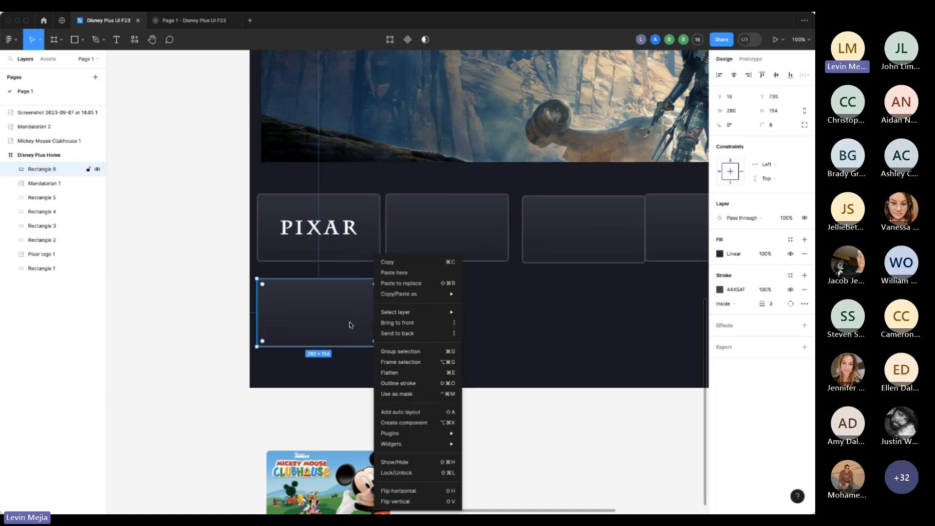
left_click(348, 324)
key("ctrl+d")
left_click_drag(346, 325, 496, 328)
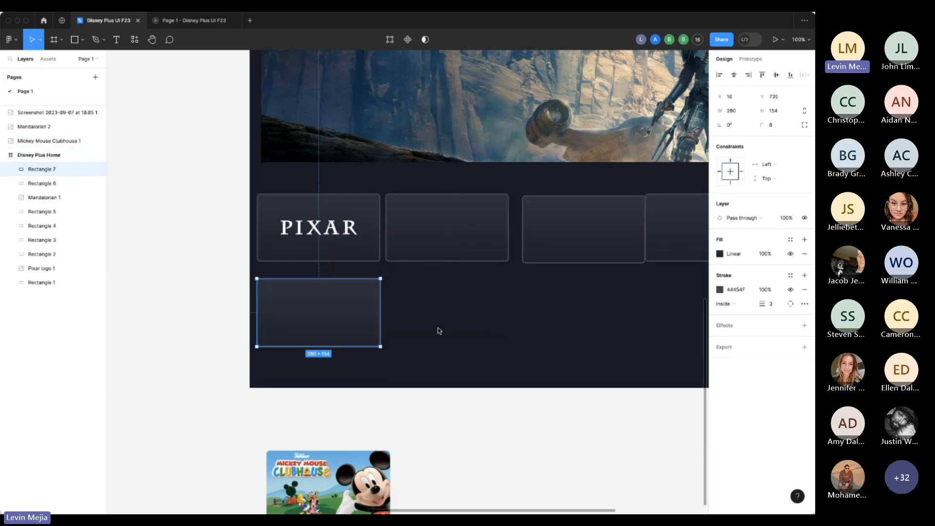
key("Delete")
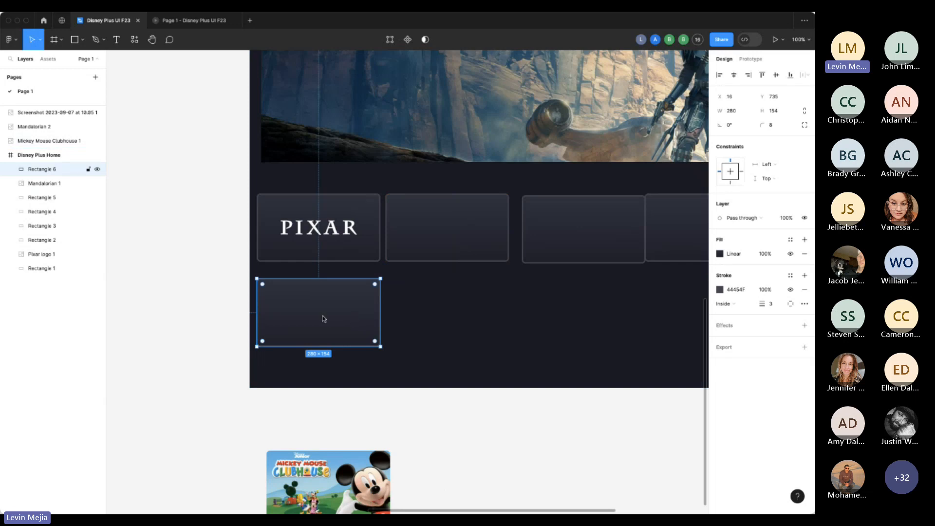
Place a copy of the second-row tile beside the original at X 307, Y 735, and deselect it.
left_click_drag(324, 317, 458, 319, "alt")
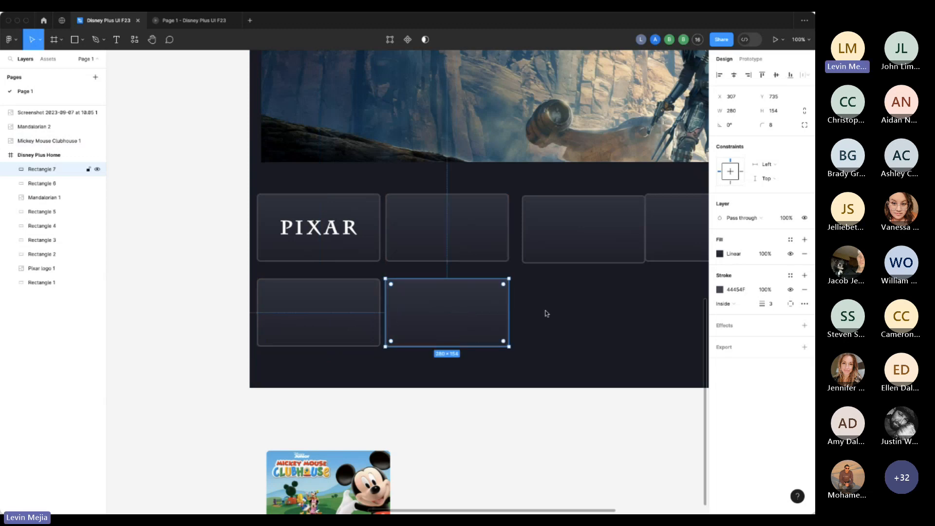
left_click(550, 313)
Examine the alignment and spacing of the tiles across both rows of the frame.
scroll(545, 313, "right", 3)
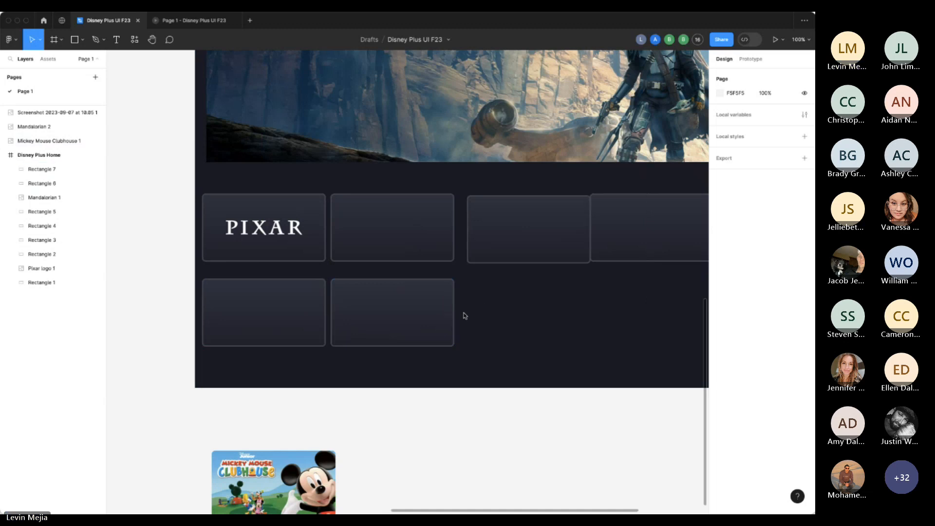
scroll(493, 323, "left", 2)
scroll(493, 324, "up", 1)
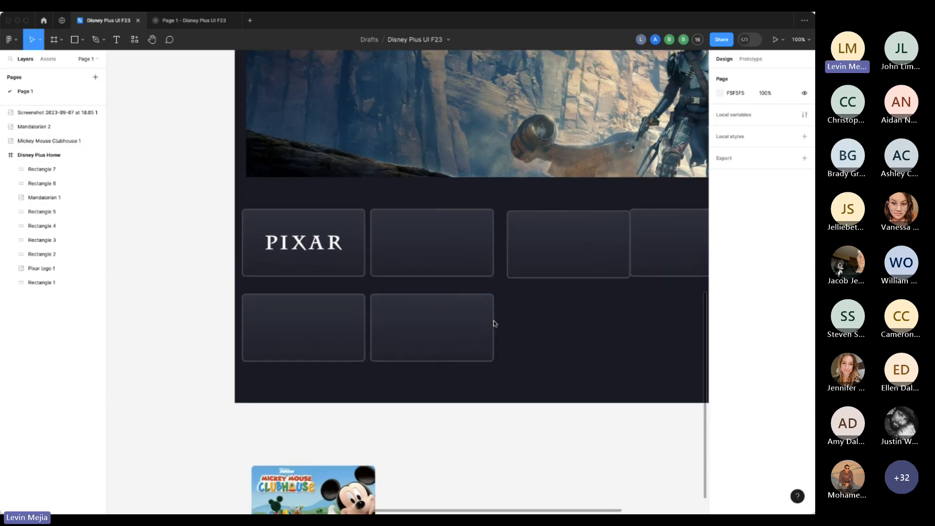
scroll(521, 330, "right", 10)
scroll(521, 331, "down", 2)
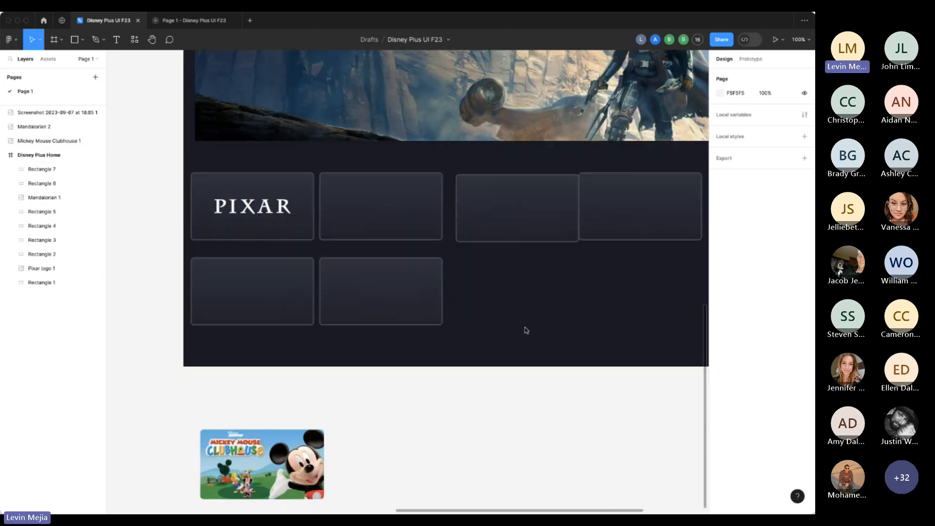
scroll(179, 224, "left", 2)
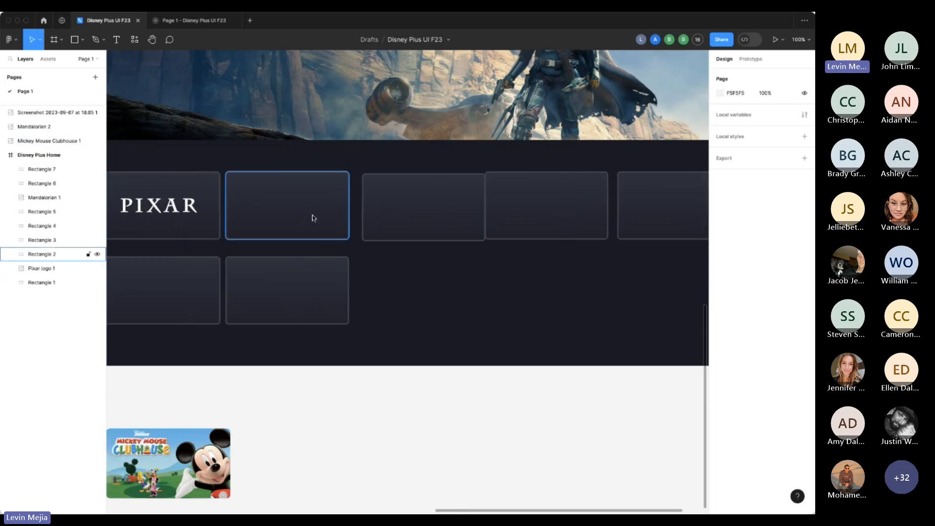
scroll(597, 226, "up", 1)
scroll(597, 226, "right", 2)
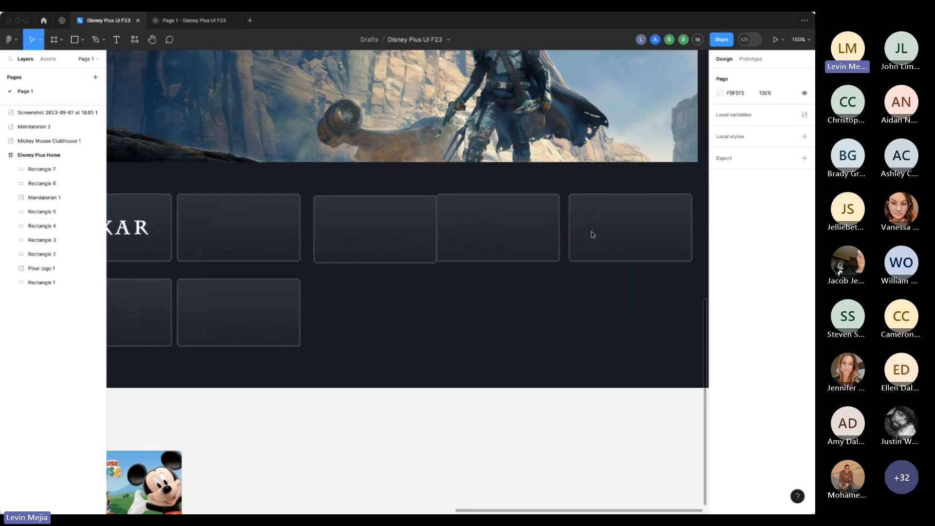
scroll(592, 235, "left", 7)
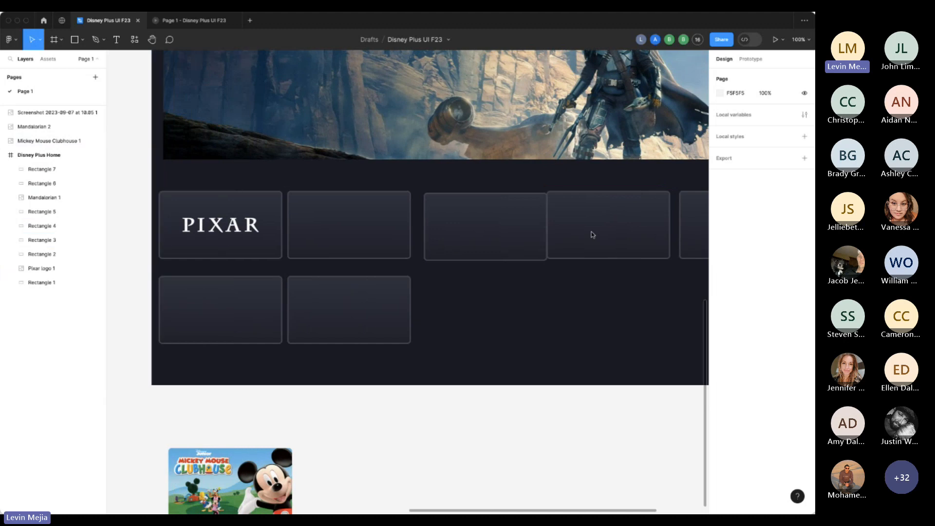
scroll(592, 234, "right", 2)
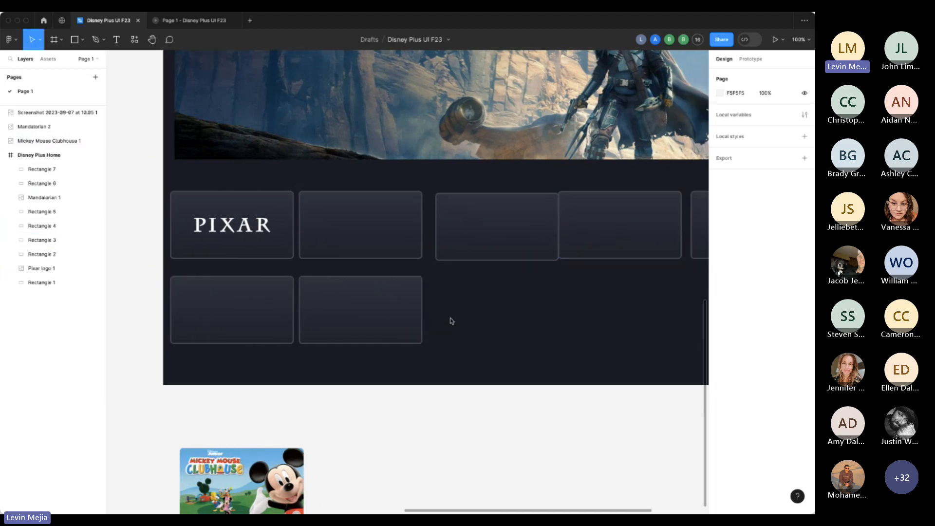
Select the two second-row tiles and wrap them together in a horizontal auto layout frame.
left_click_drag(478, 301, 263, 316)
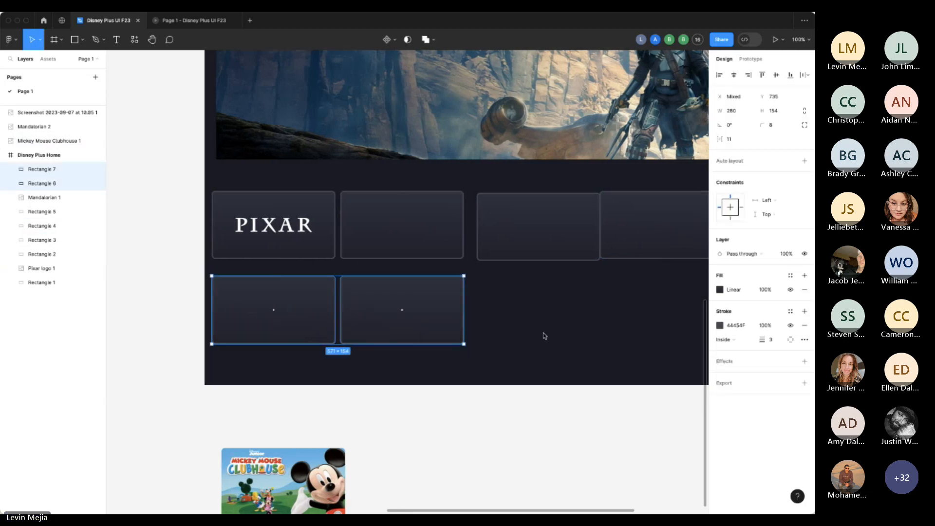
scroll(544, 336, "left", 2)
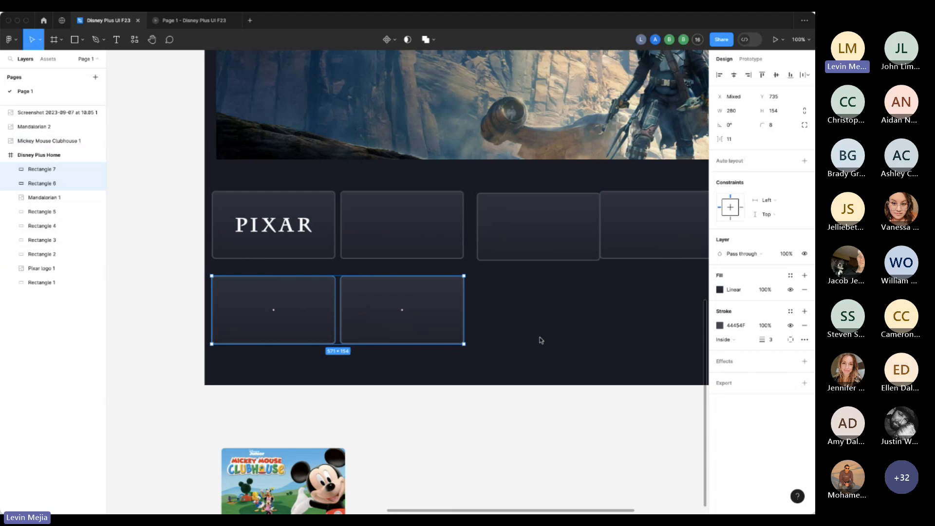
key("shift+a")
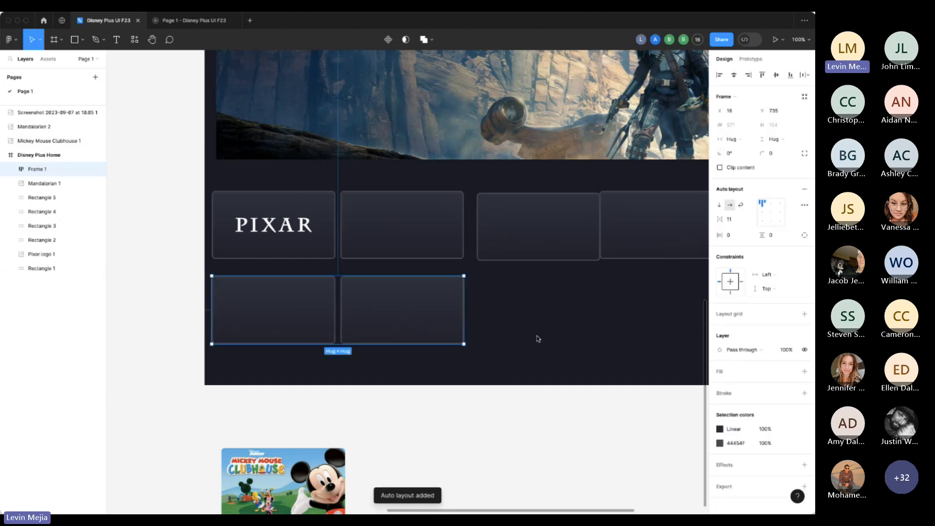
key("ctrl+z")
right_click(441, 307)
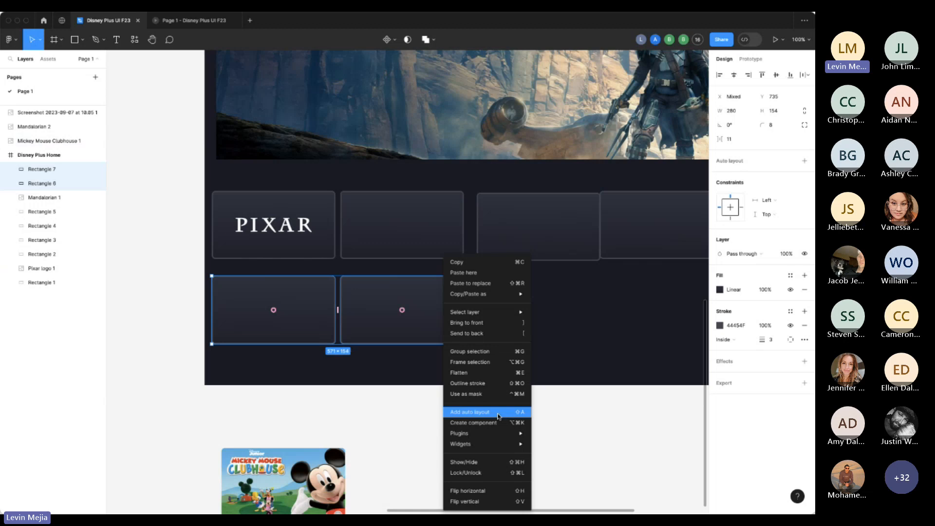
left_click(599, 371)
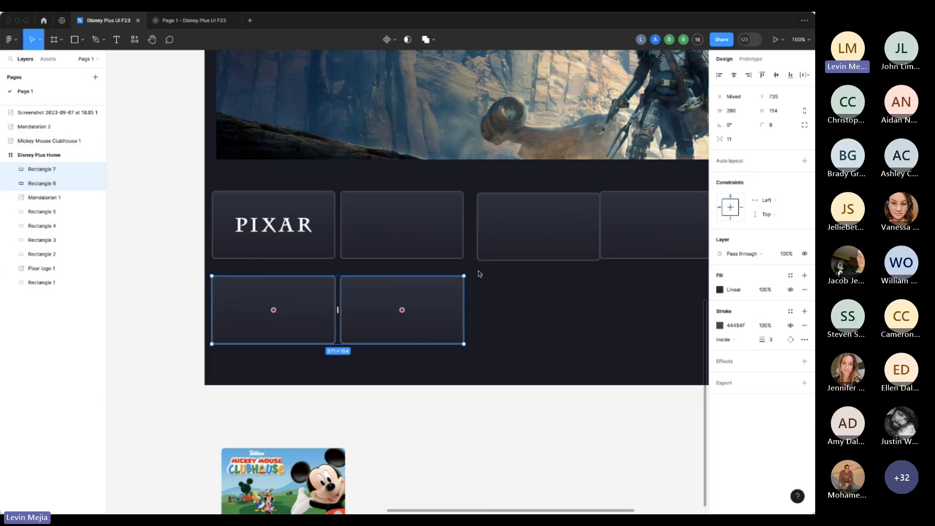
left_click(804, 161)
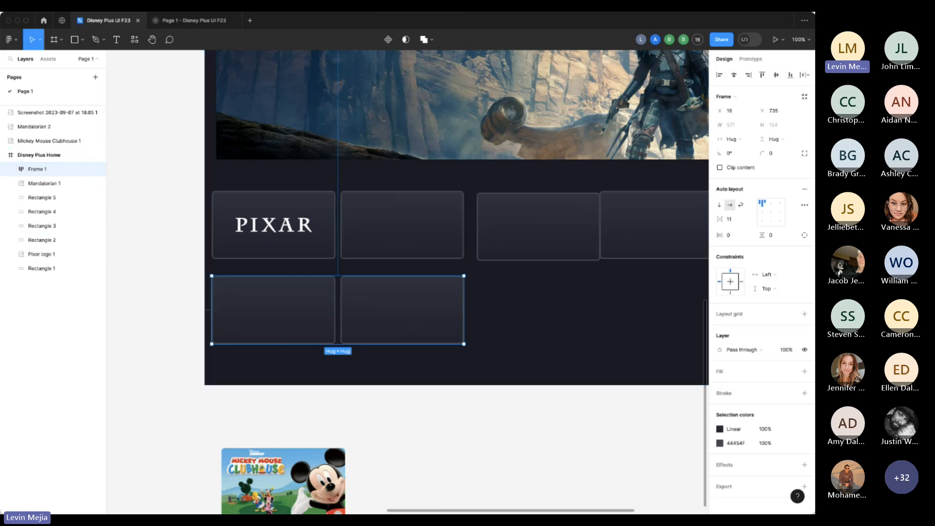
Add an enlarged screenshot of the Frame 1 layer entry and move it off the Disney Plus Home frame onto the canvas.
left_click_drag(309, 401, 530, 232)
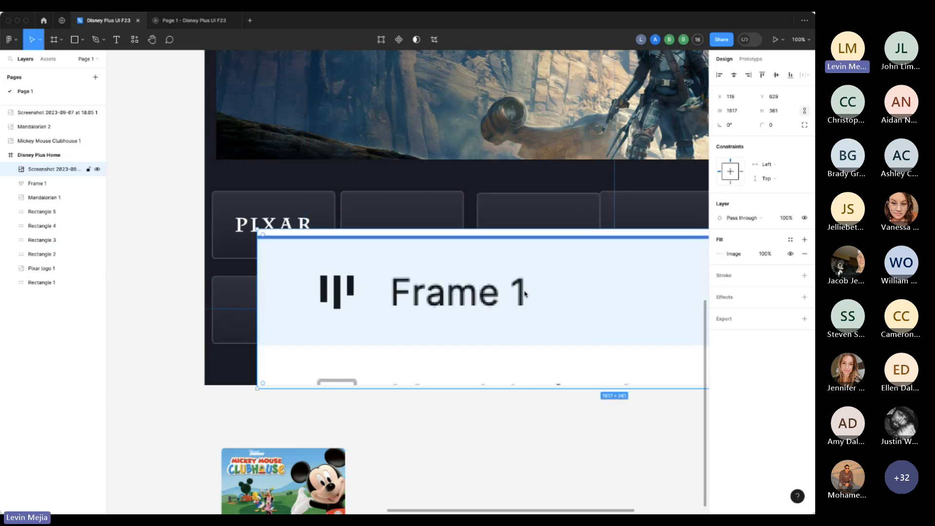
left_click_drag(407, 287, 368, 410)
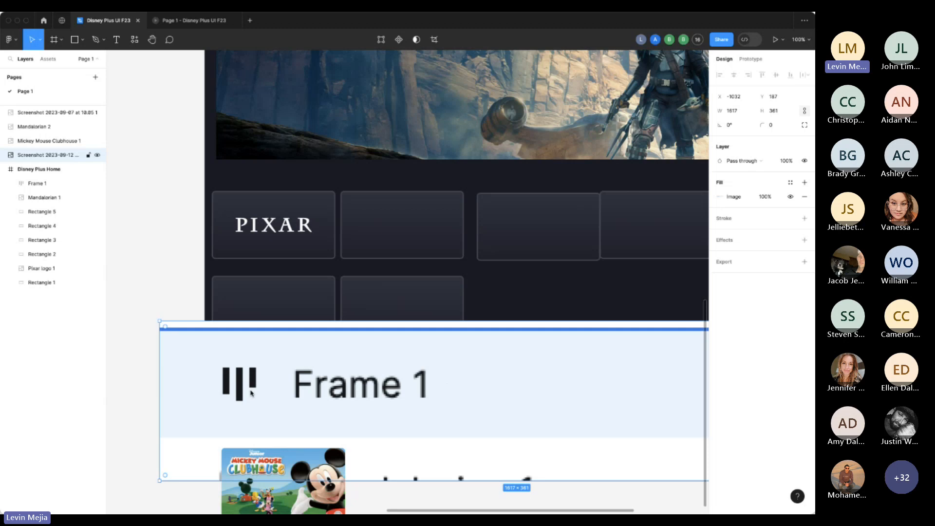
Delete the enlarged layer screenshot and rename the auto layout frame Frame 1 to row.
key("Delete")
left_click(32, 169)
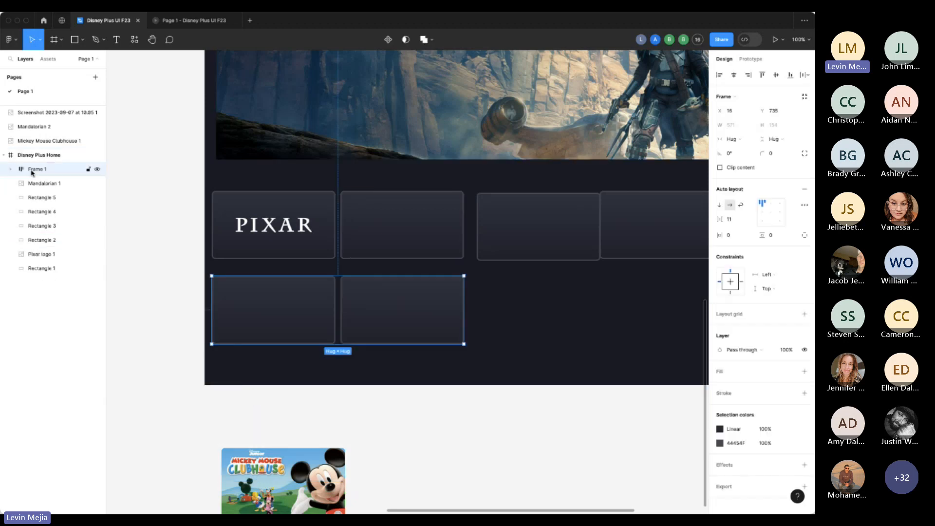
left_click(10, 169)
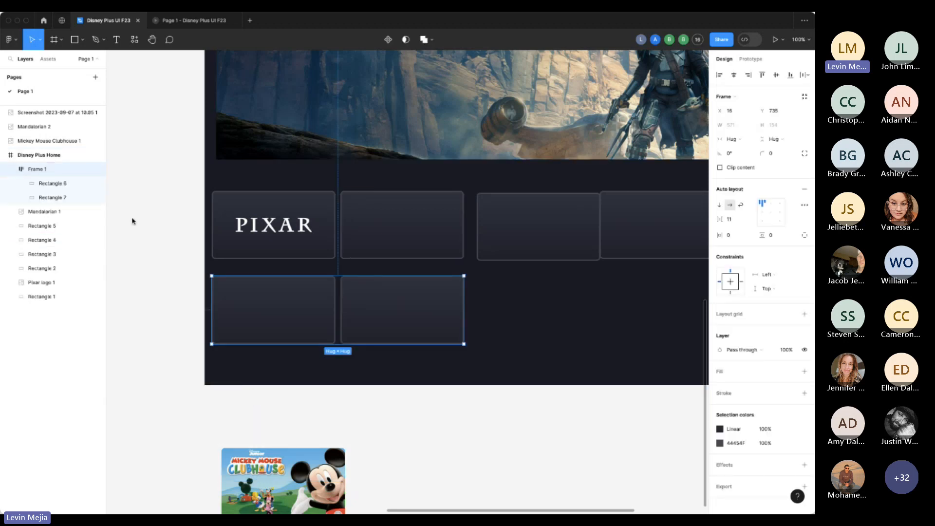
double_click(41, 170)
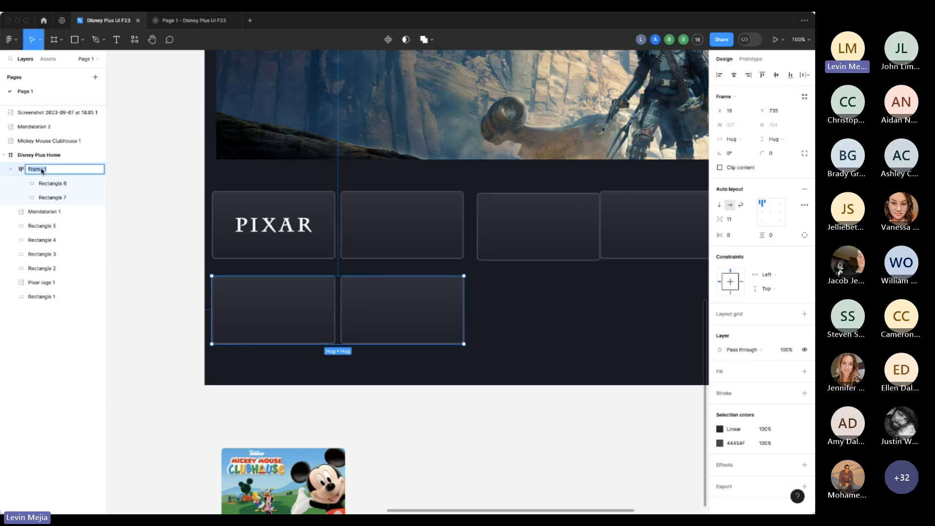
type("row")
key("Return")
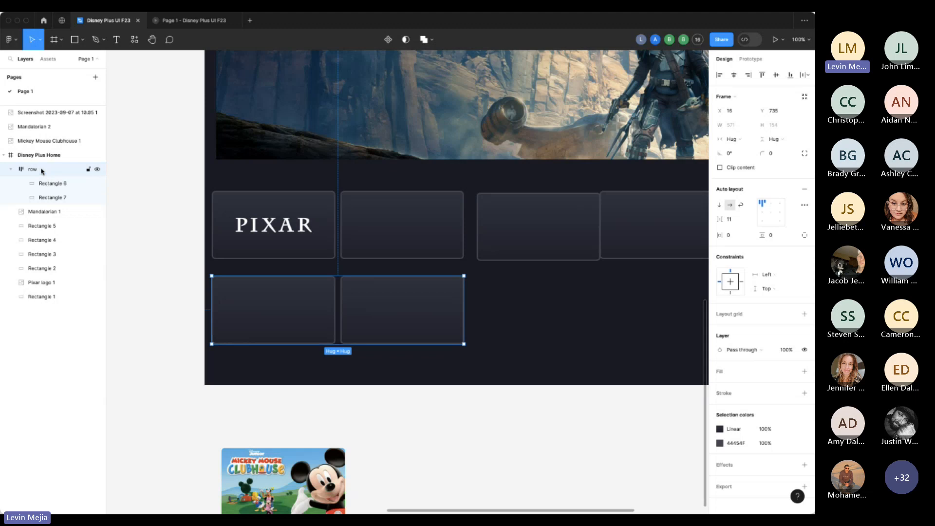
Compare selecting the single second tile inside the row with selecting the whole row frame.
left_click(501, 370)
scroll(502, 370, "right", 2)
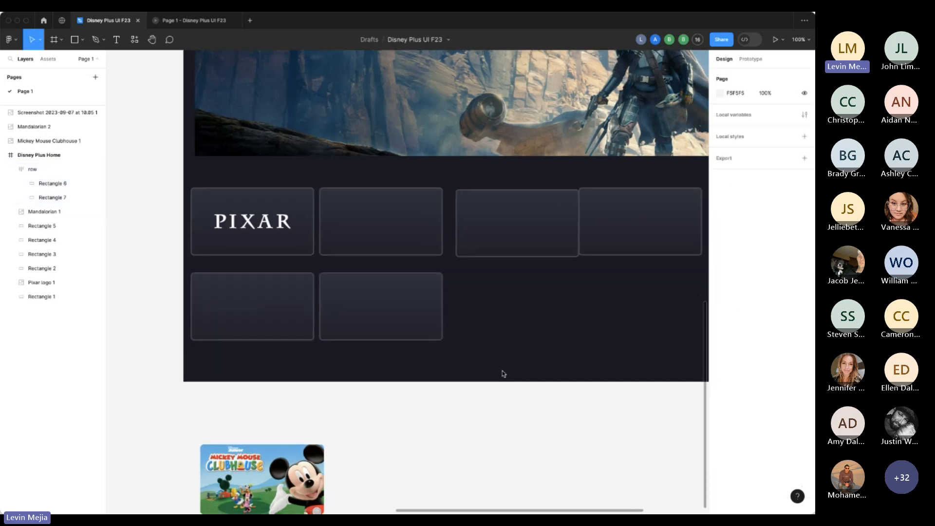
left_click(421, 325)
left_click(422, 325)
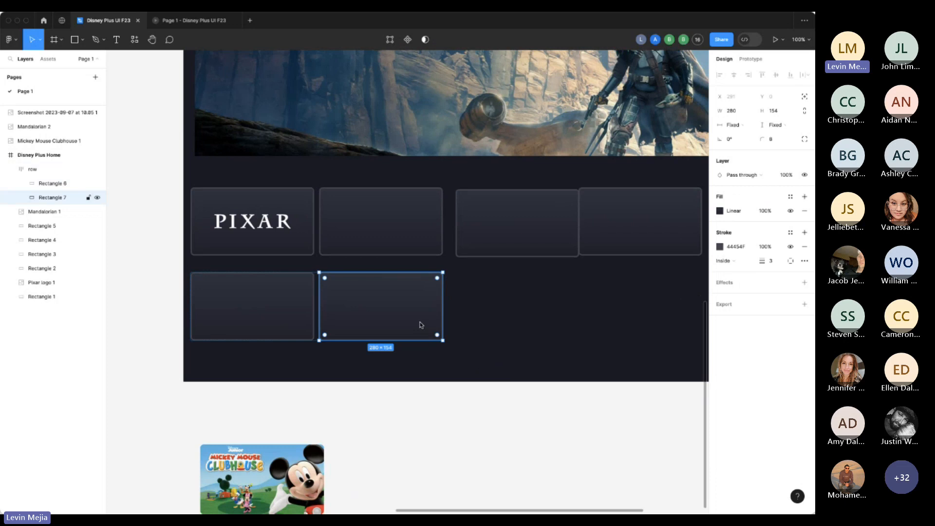
left_click(555, 338)
left_click(427, 324)
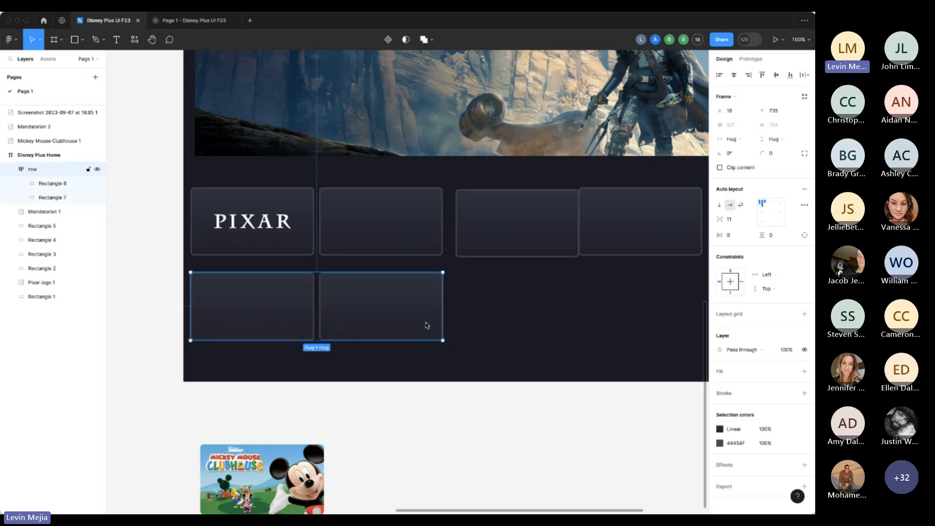
Duplicate the second tile inside the row three times to make a row of five tiles.
left_click(379, 313)
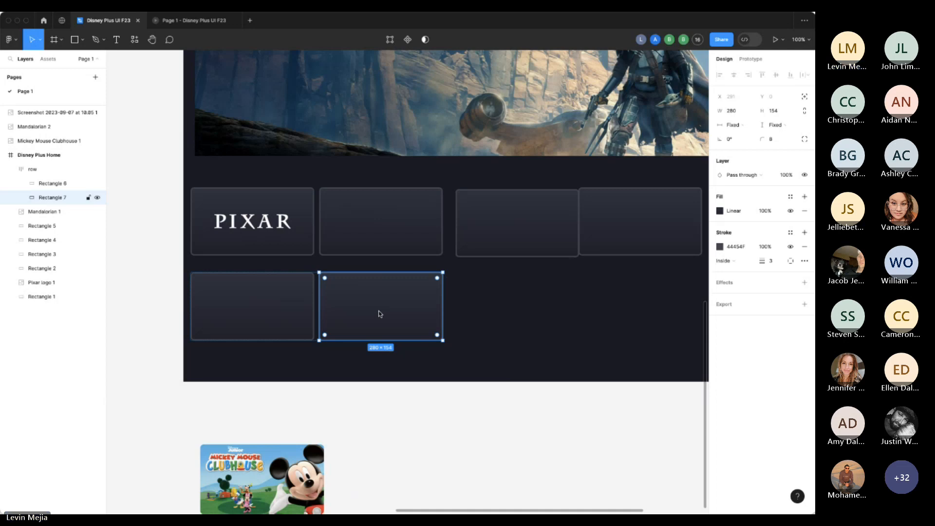
key("ctrl+d")
key("ctrl+d")
scroll(399, 324, "right", 5)
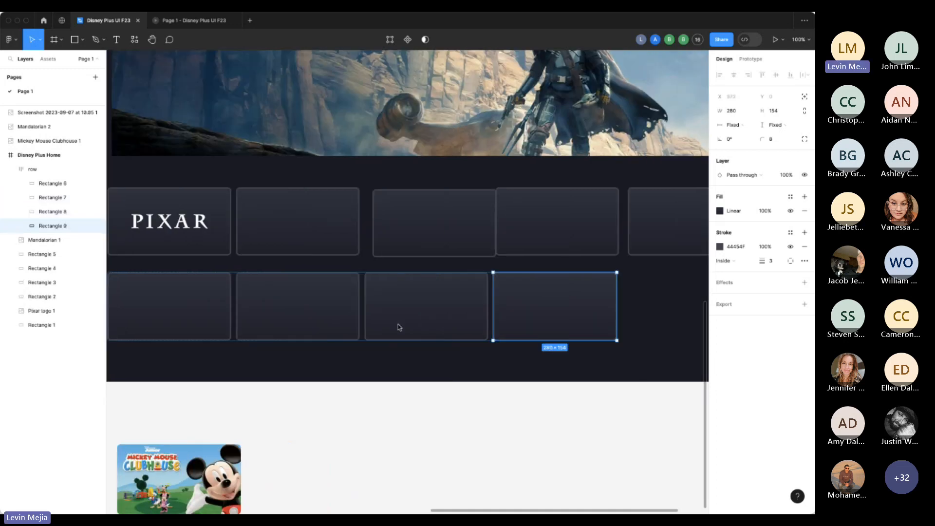
scroll(503, 320, "right", 2)
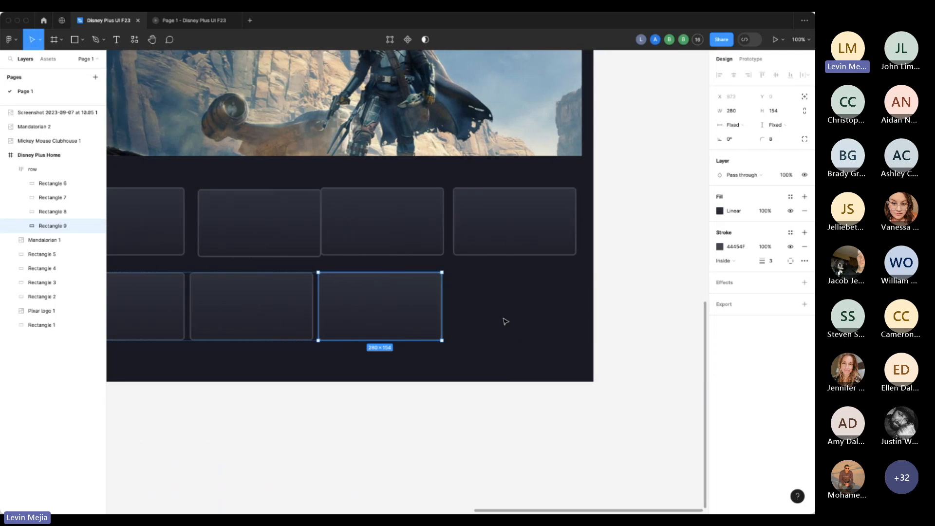
key("ctrl+d")
scroll(481, 319, "left", 5)
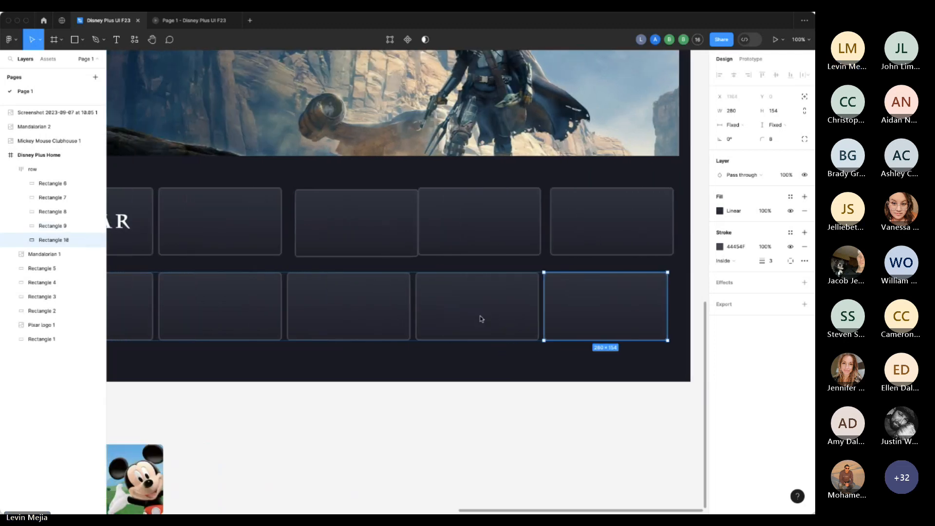
scroll(481, 319, "left", 4)
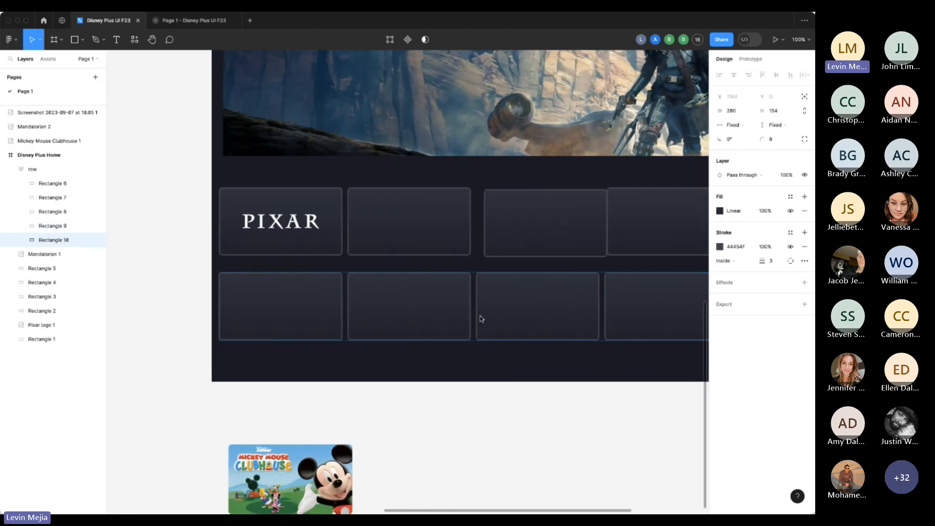
Delete the three duplicated tiles from the row, keeping only the first two.
scroll(481, 319, "right", 2)
scroll(480, 319, "up", 1)
key("Delete")
key("Delete")
key("Delete")
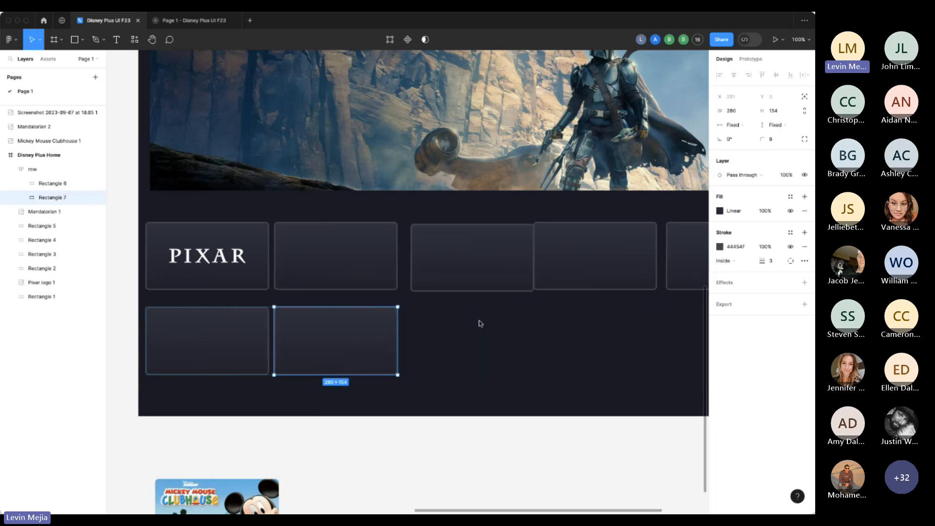
Duplicate the row's selected second tile three times to fill the row with five tiles, and deselect it.
scroll(480, 323, "down", 1)
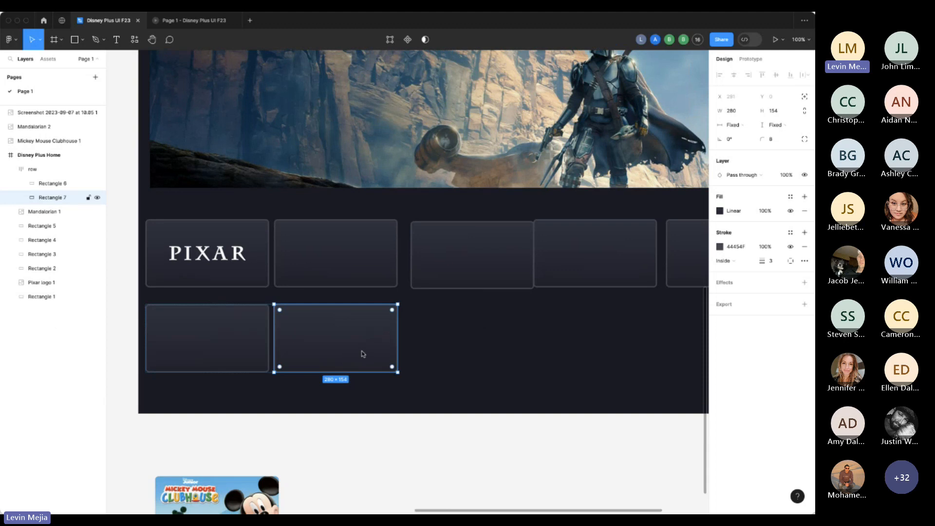
key("super+d")
key("super+d")
key("super+d")
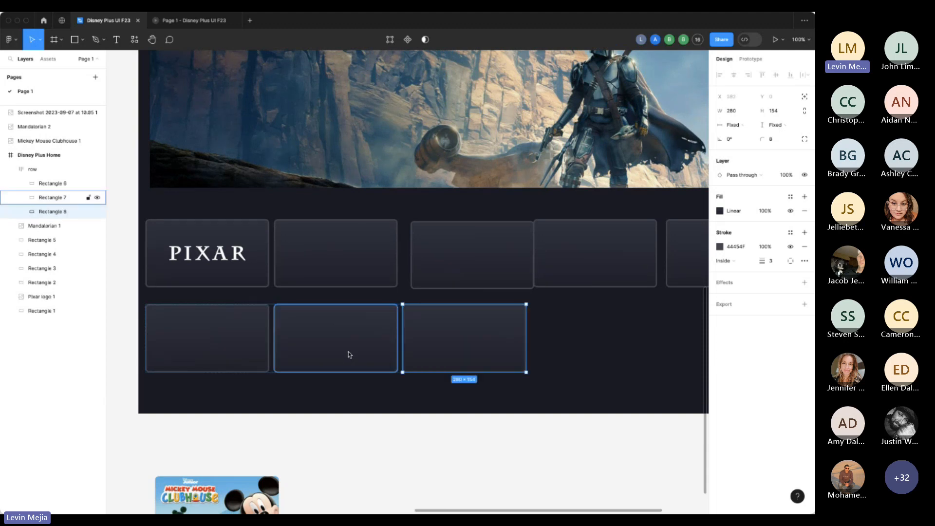
key("super+minus")
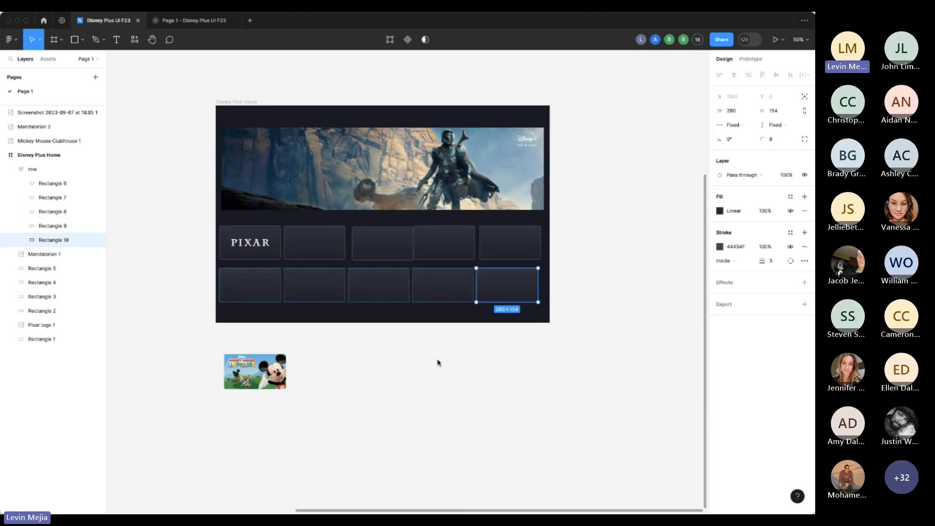
left_click(365, 312)
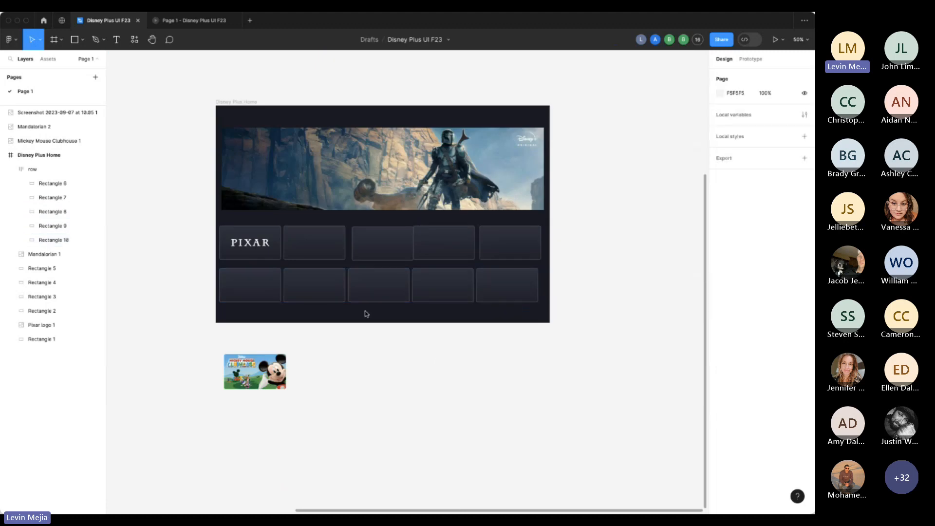
Move the row out of the Disney Plus Home frame onto the empty canvas at X 1162, Y -109.
left_click_drag(413, 297, 594, 251)
scroll(594, 251, "right", 5)
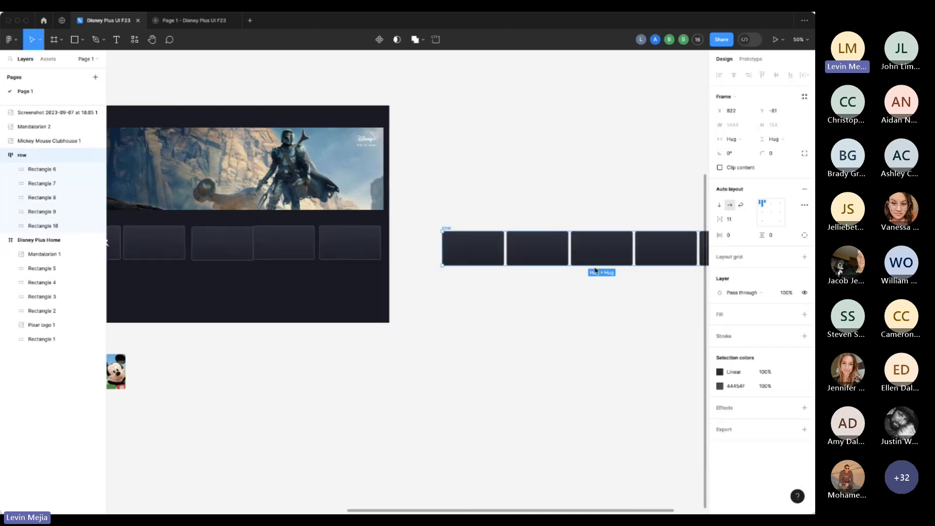
left_click_drag(294, 225, 361, 218)
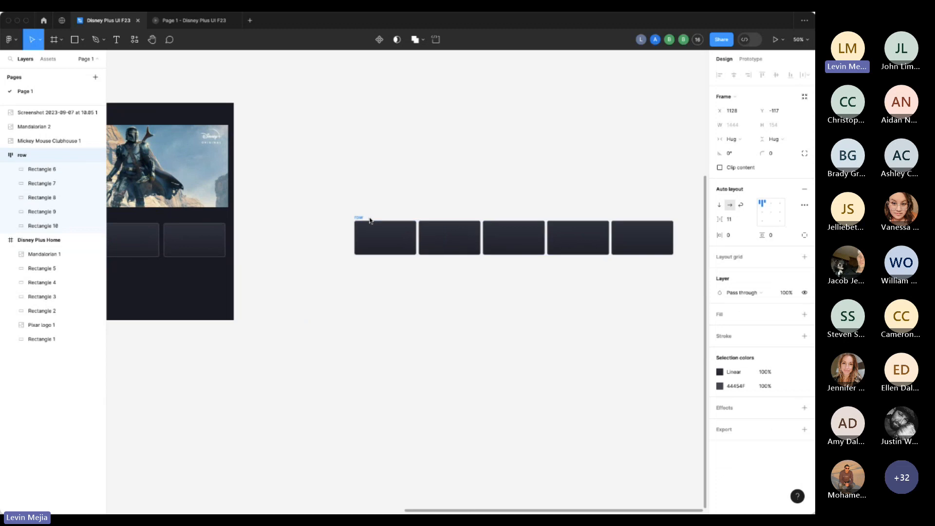
scroll(374, 219, "right", 5)
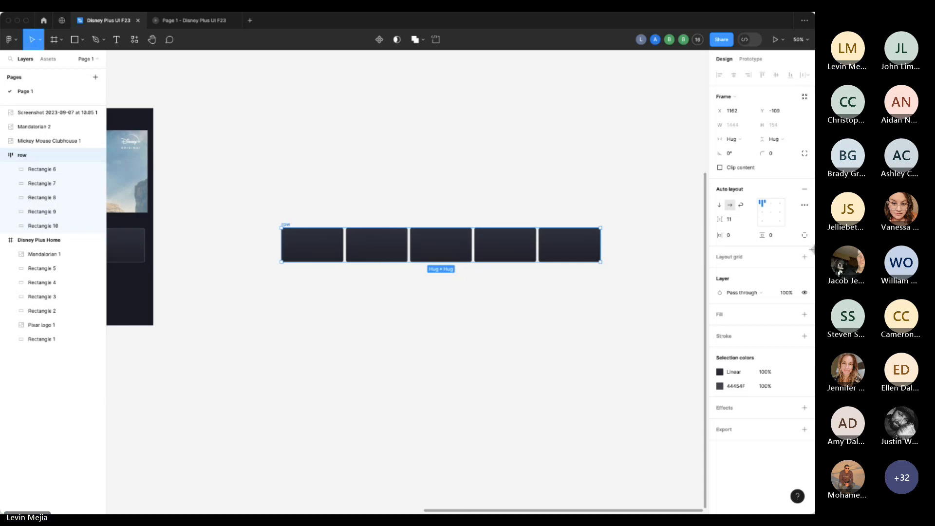
Add an enlarged screenshot of the Auto layout settings to the canvas below the row at X 1752, Y 97.
left_click_drag(443, 432, 655, 305)
scroll(554, 397, "down", 2)
scroll(553, 398, "right", 3)
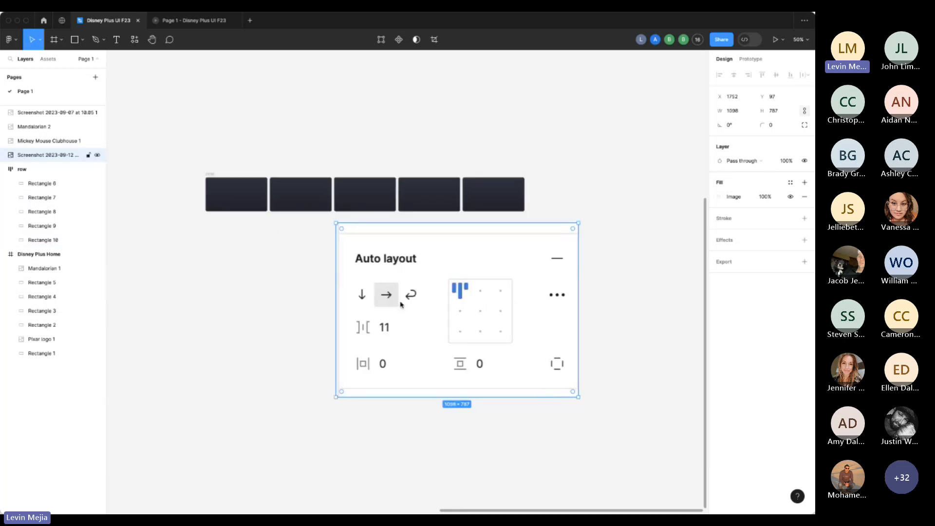
Examine the direction, spacing, alignment and padding controls in the Auto layout screenshot.
left_click_drag(321, 225, 575, 365)
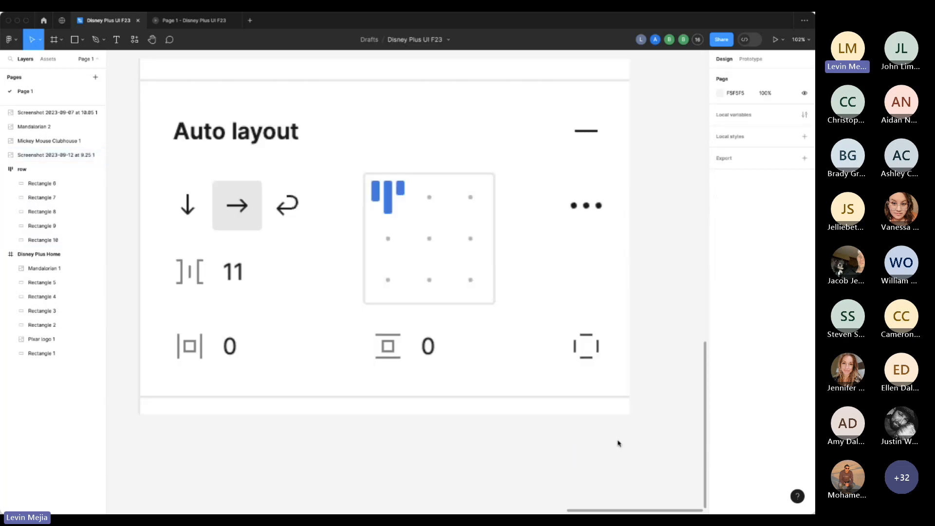
scroll(503, 428, "up", 1)
scroll(503, 428, "left", 2)
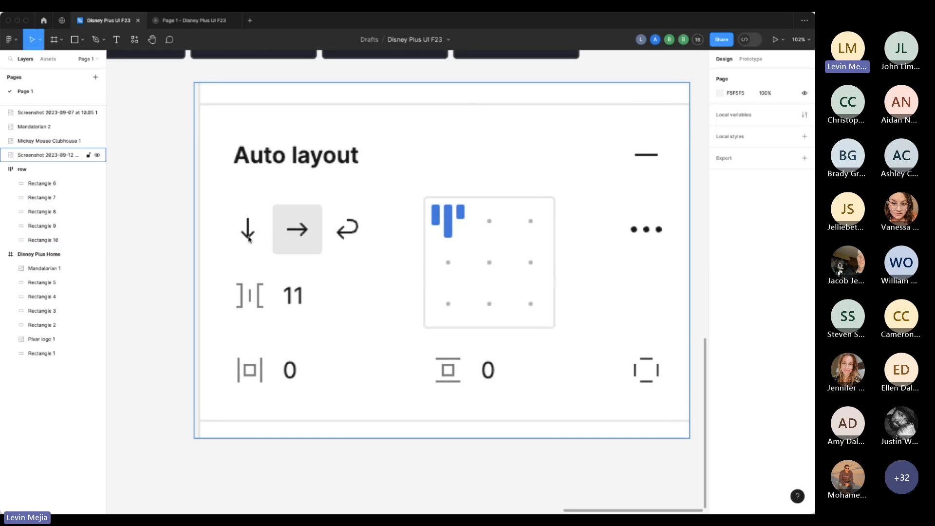
left_click(194, 258)
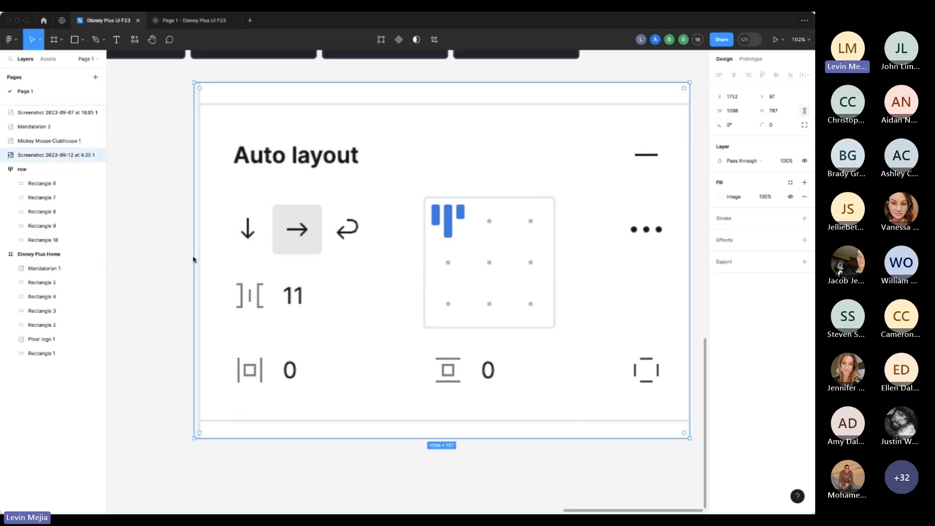
Select the row of five tiles and set its auto layout direction to vertical.
key("minus")
key("minus")
left_click(293, 208)
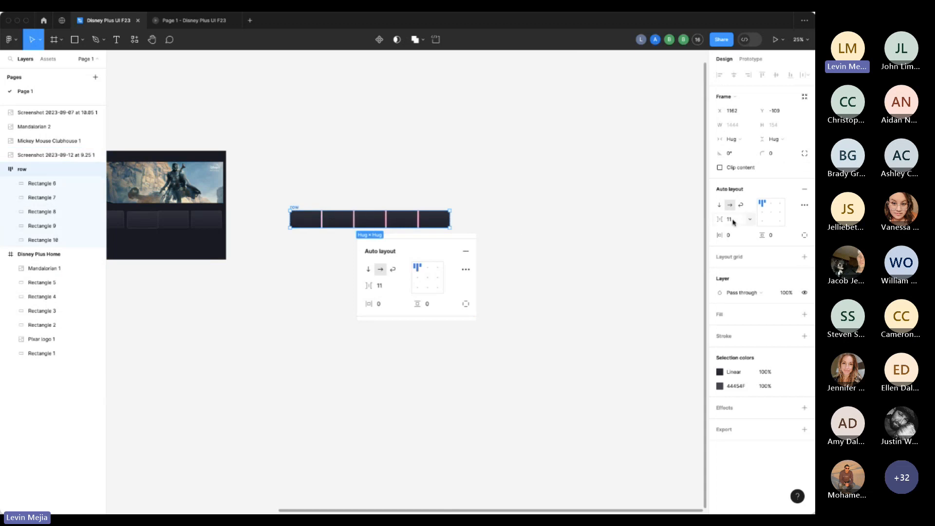
left_click(719, 206)
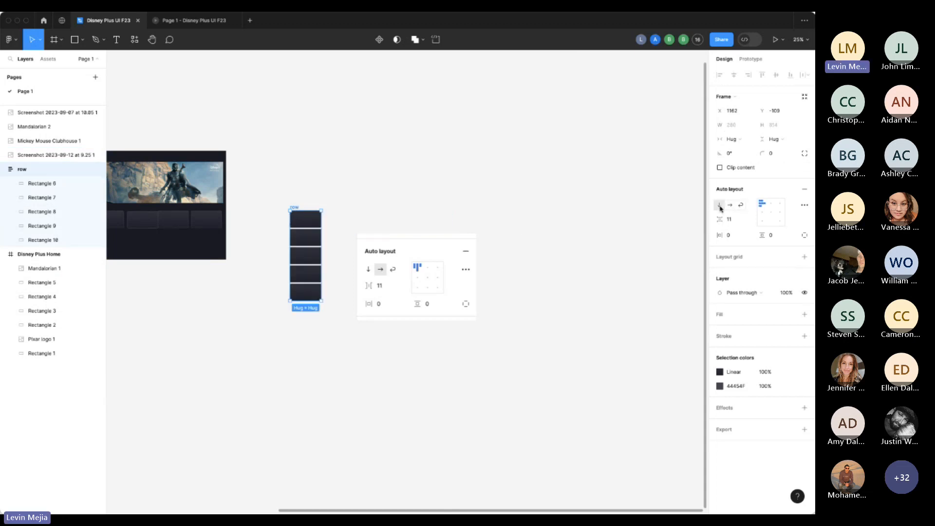
key("shift+2")
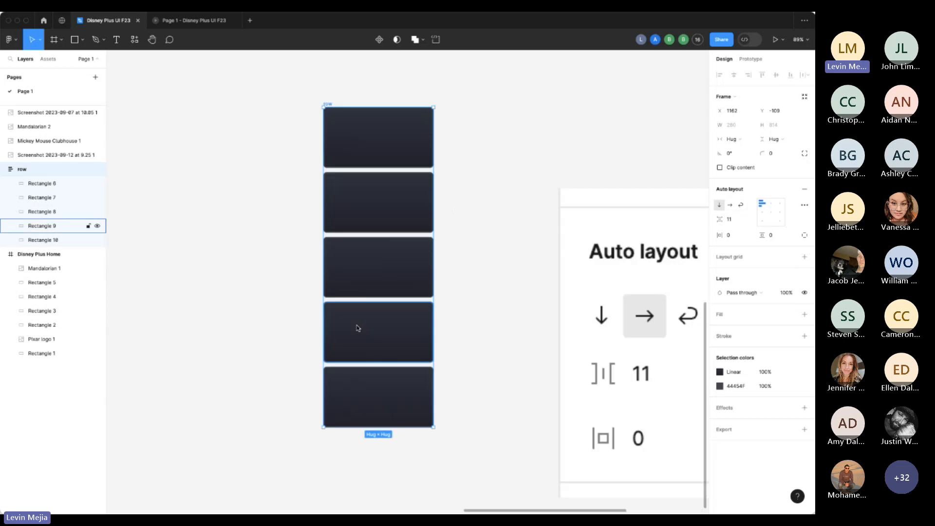
Set the row's auto layout direction back to horizontal.
left_click(729, 206)
key("minus")
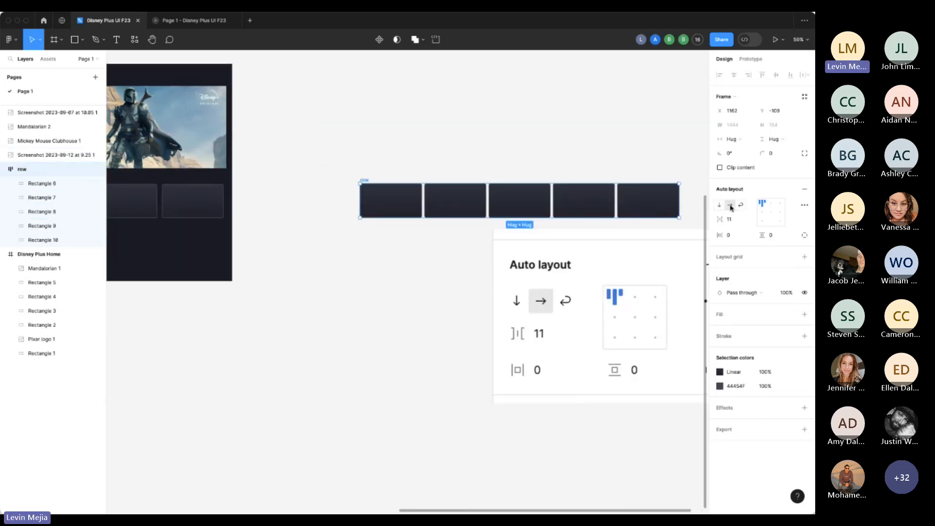
scroll(599, 203, "right", 2)
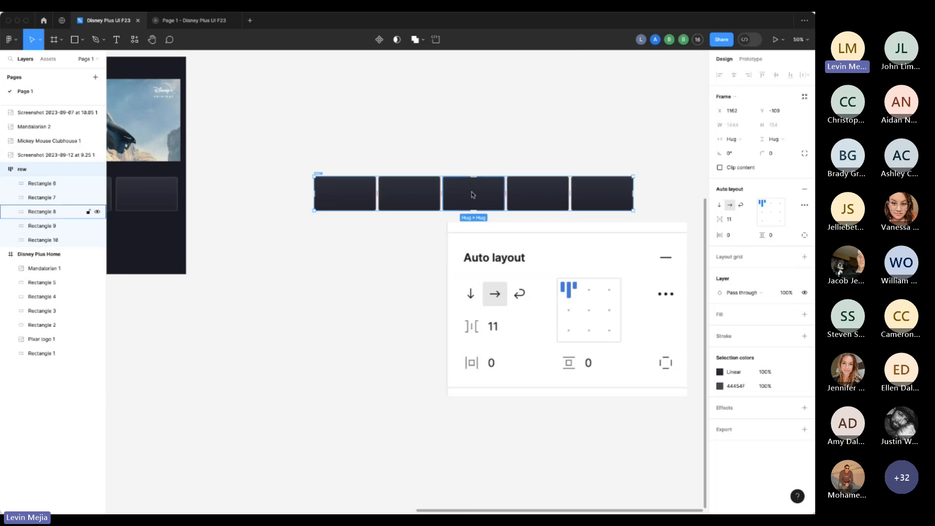
Set the horizontal gap between the row's tiles to 24.
left_click(735, 220)
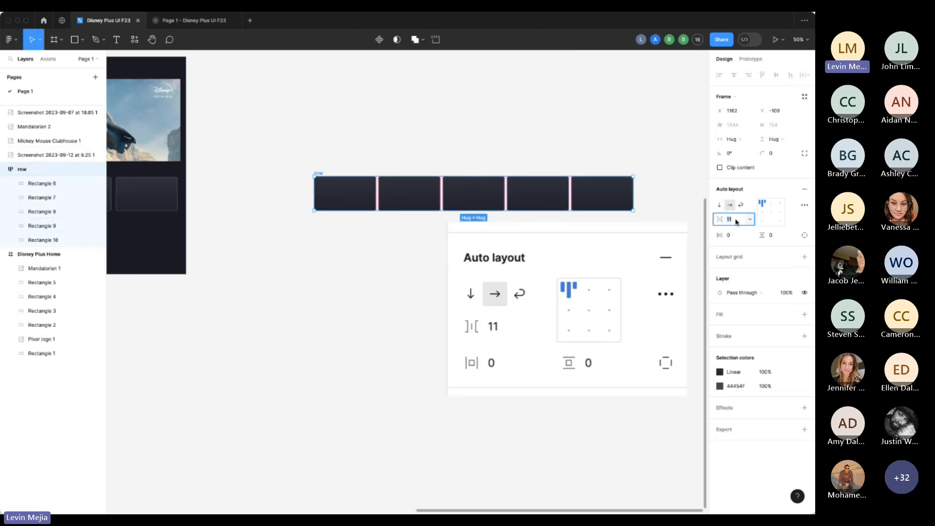
type("24")
key("Return")
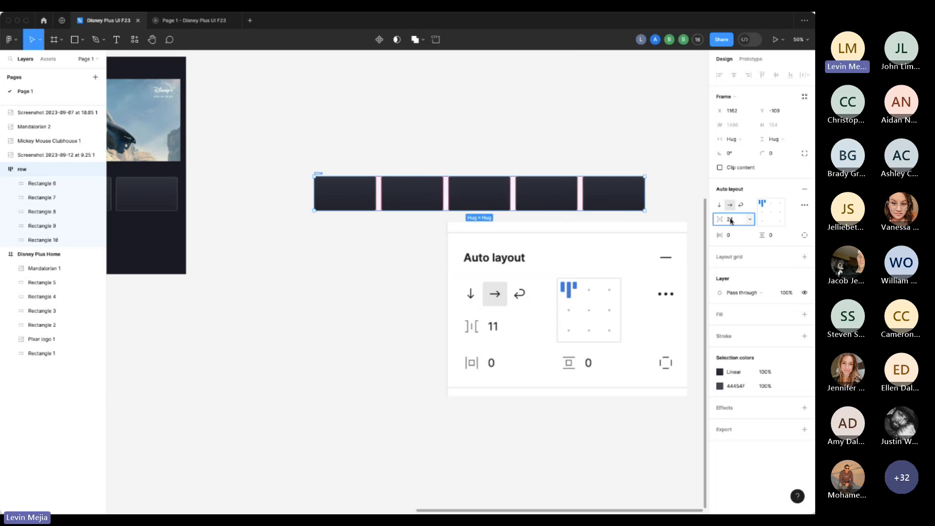
Reselect the whole row and scrub the gap between its tiles down to 17.
left_click(442, 135)
left_click_drag(292, 140, 628, 260)
left_click(628, 269)
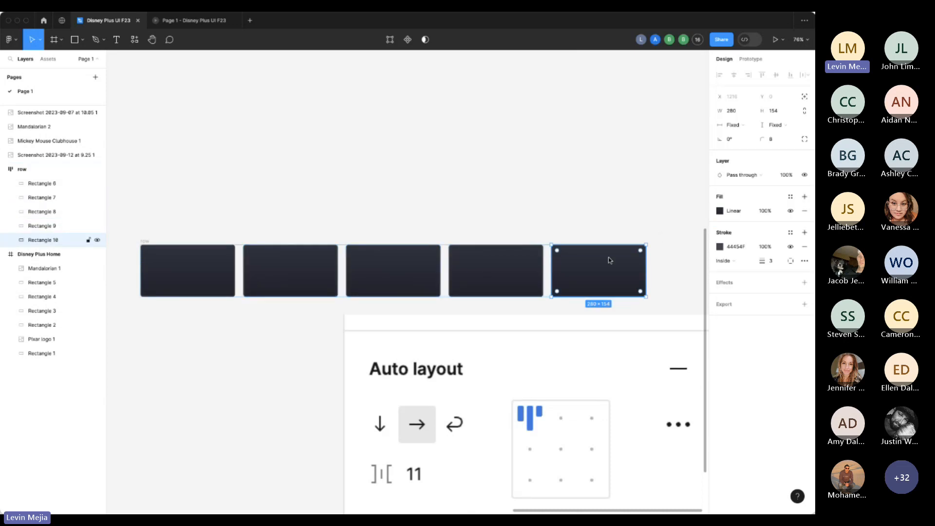
left_click(572, 197)
left_click(144, 244)
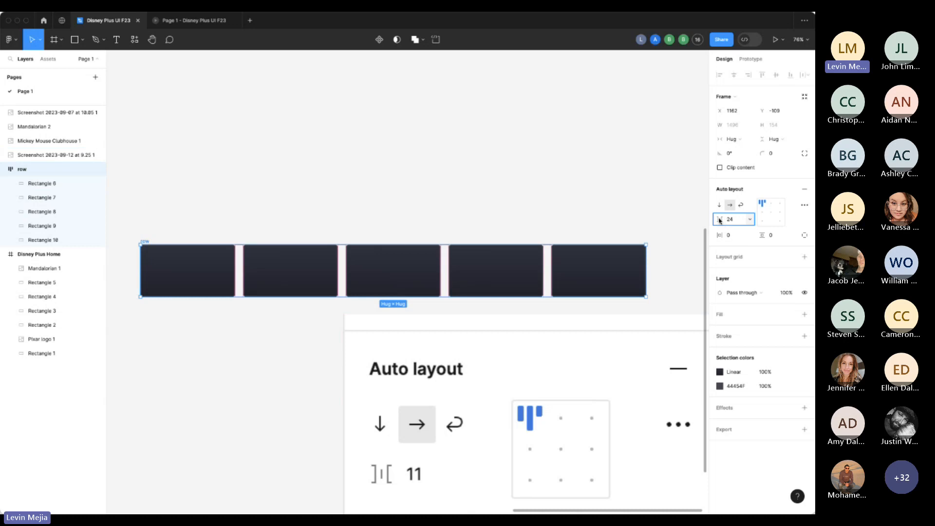
left_click_drag(719, 219, 719, 220)
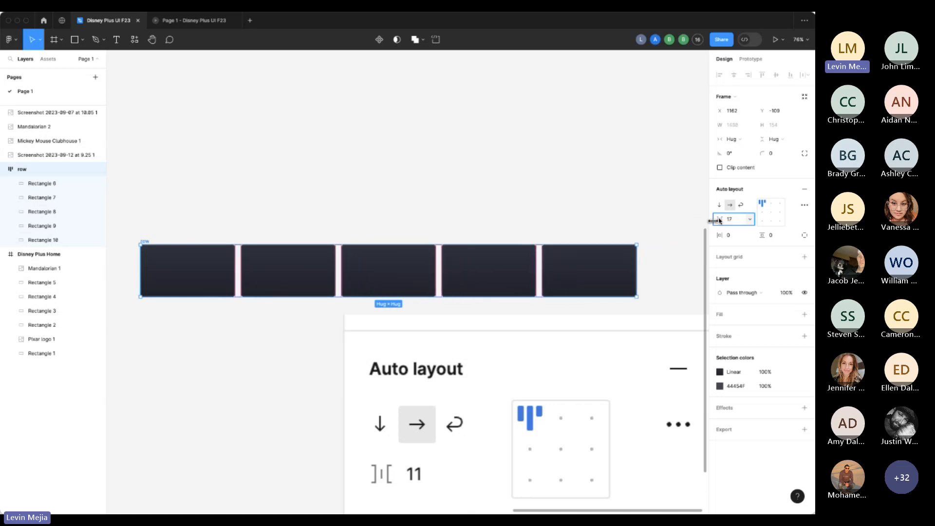
Set the horizontal gap between the row's tiles to 8.
left_click(734, 221)
type("8")
key("Return")
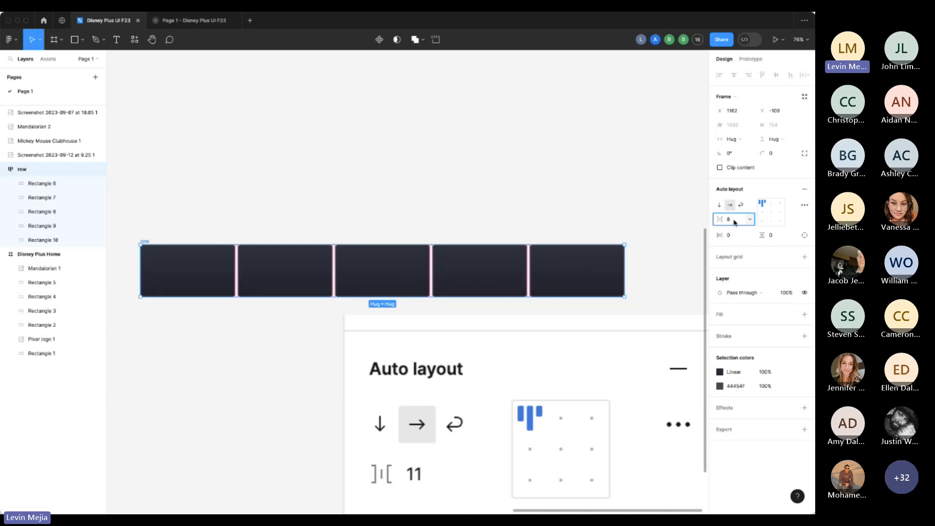
Delete the enlarged auto layout settings screenshot below the row of tiles.
left_click(607, 210)
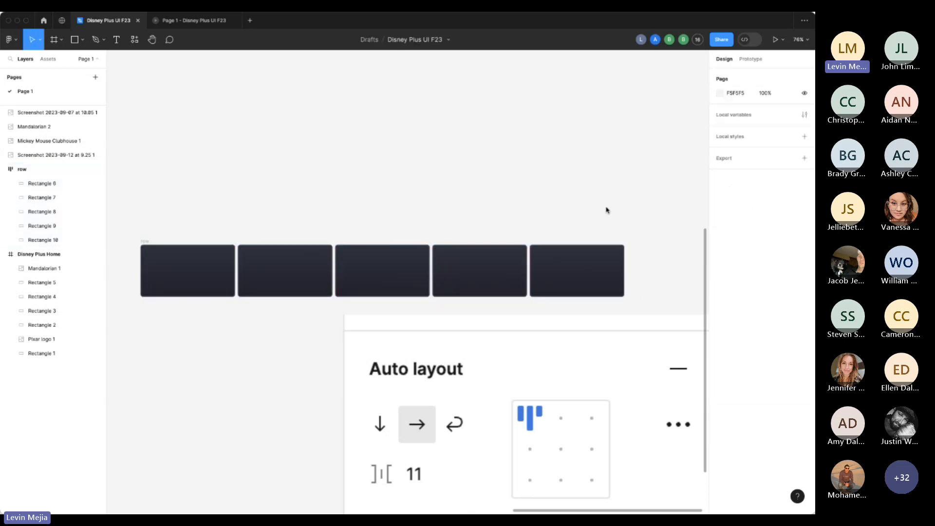
left_click(576, 258)
scroll(619, 216, "down", 1)
scroll(620, 216, "down", 3)
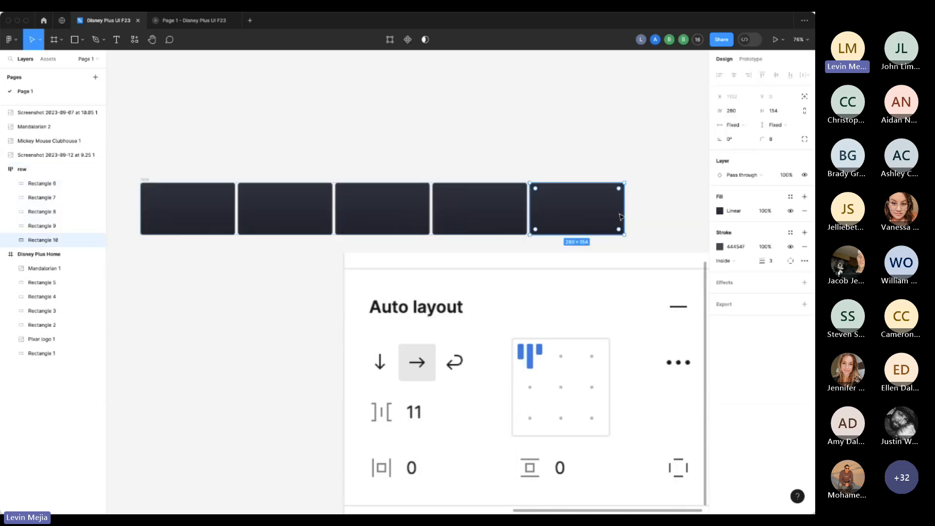
scroll(496, 341, "down", 5)
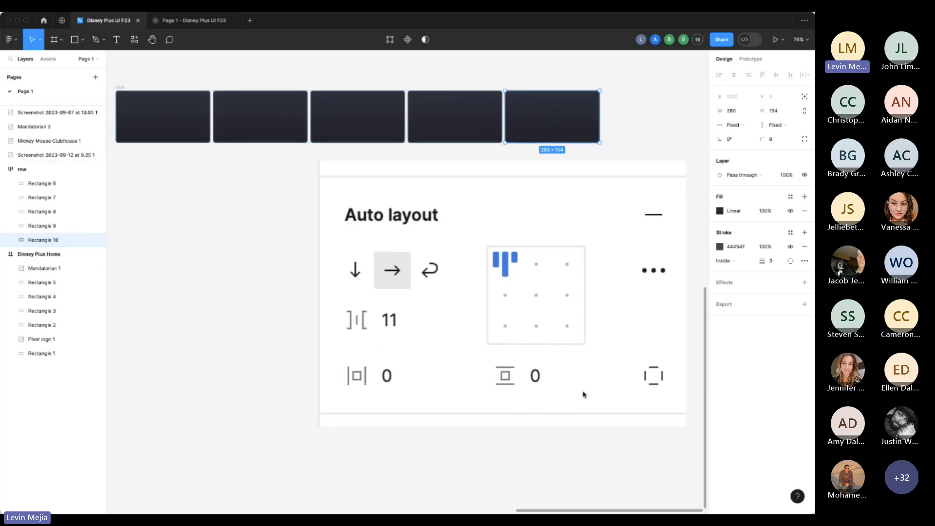
scroll(585, 392, "up", 4)
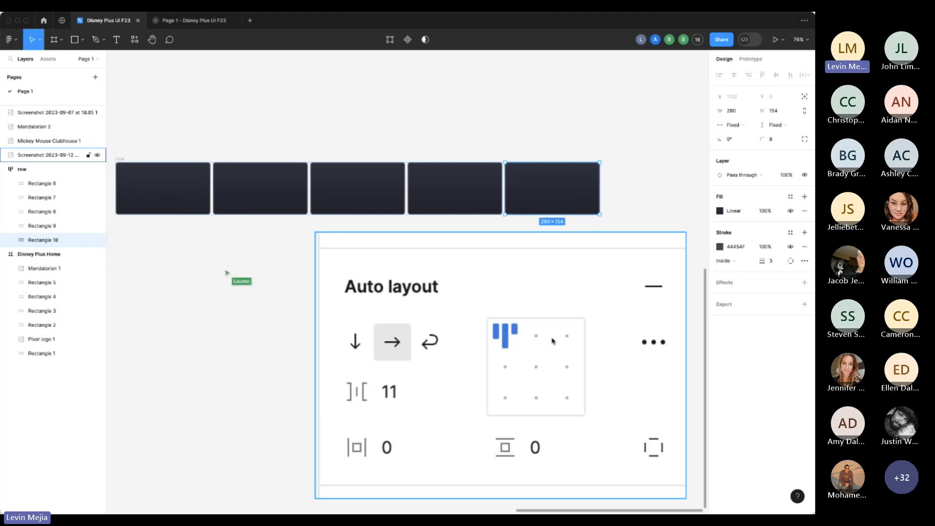
double_click(513, 337)
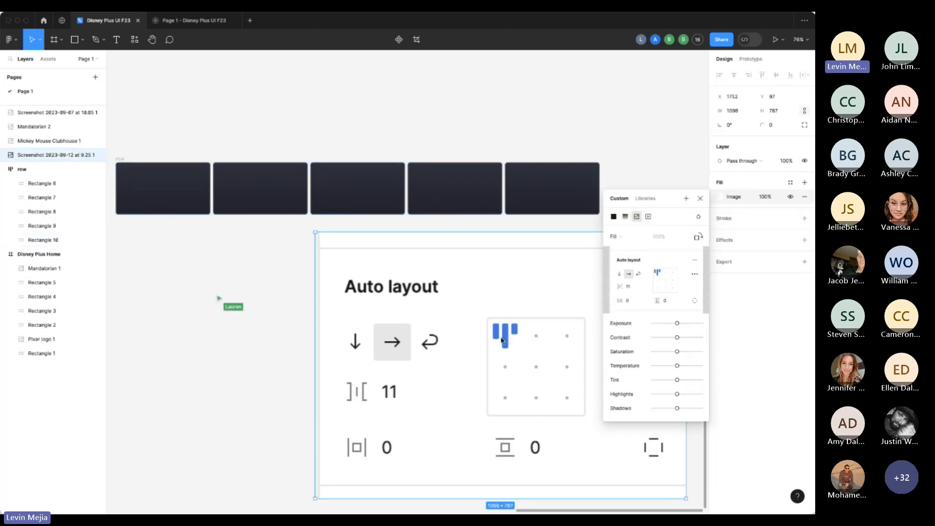
key("Escape")
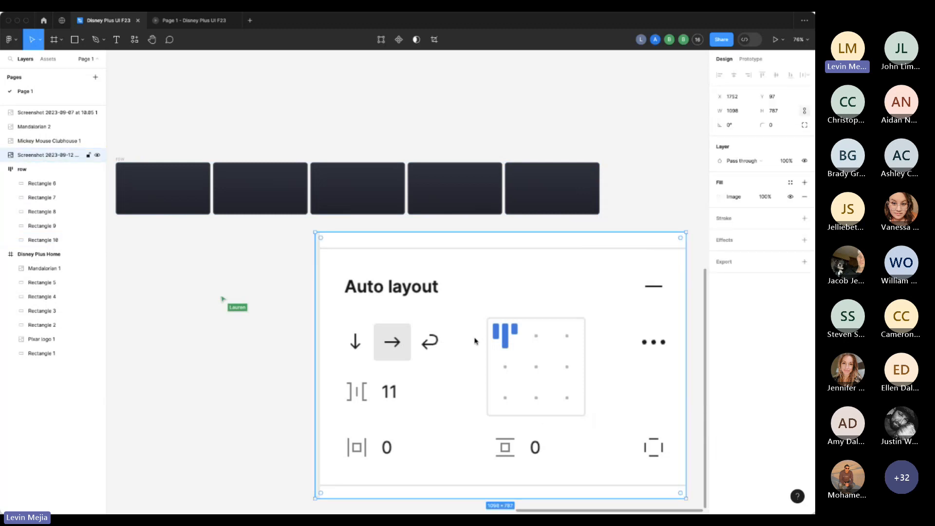
key("Delete")
Delete the old tiles and the Pixar logo from the Disney Plus Home frame, keeping the Mandalorian banner.
scroll(475, 341, "down", 5)
scroll(474, 340, "left", 3)
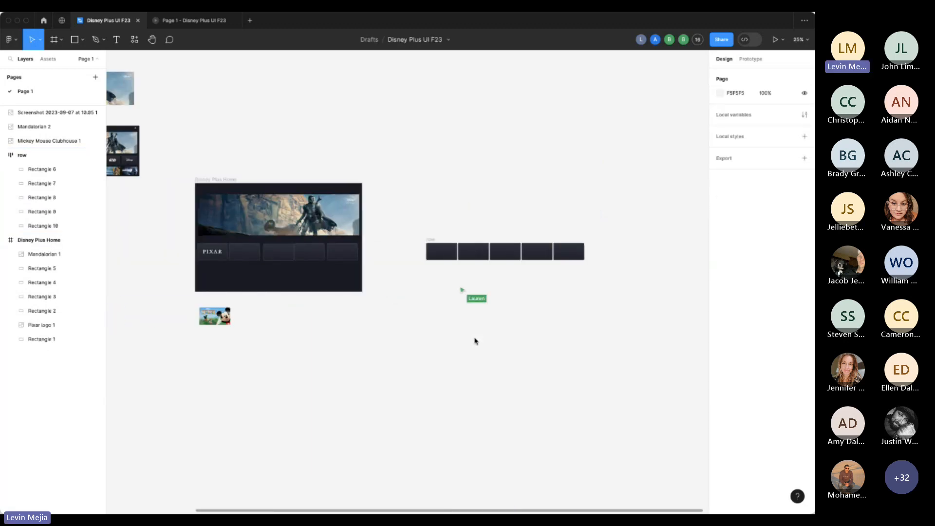
left_click_drag(173, 256, 366, 262)
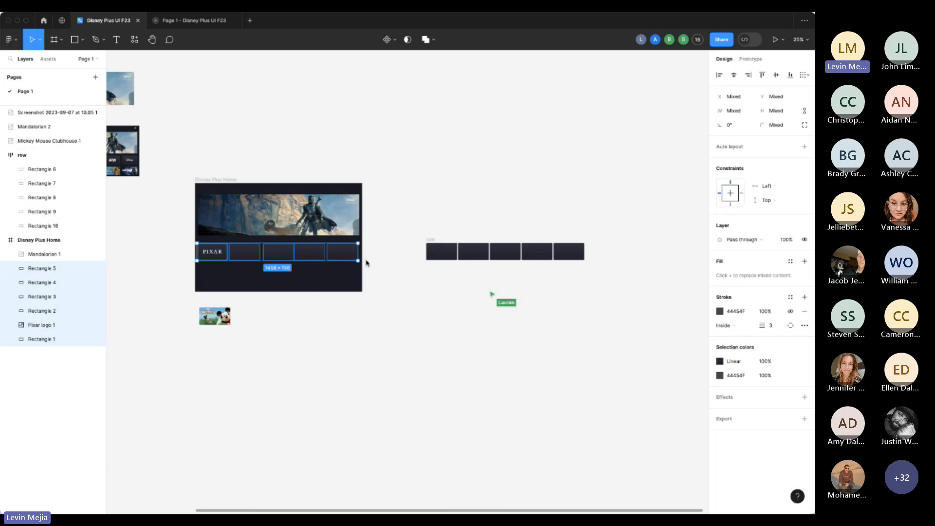
key("Delete")
Move the auto layout row into the Disney Plus Home frame below the Mandalorian banner, at about X 40, Y 533.
left_click_drag(431, 246, 204, 239)
key("z")
left_click_drag(186, 176, 377, 302)
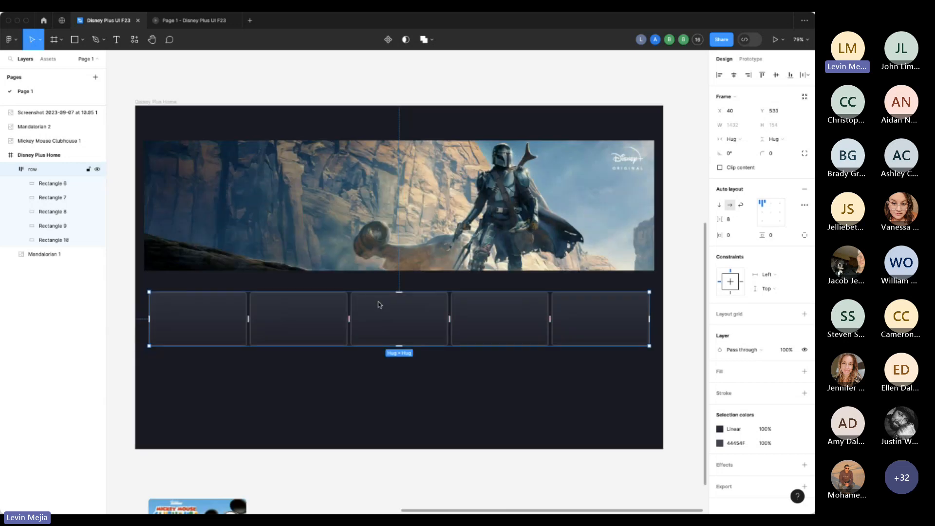
left_click(432, 379)
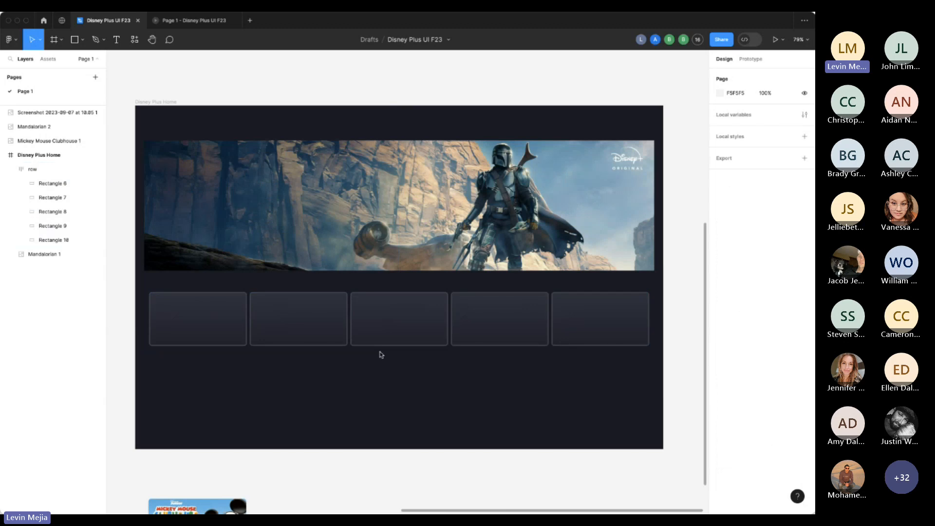
Set the horizontal gap between the tiles of the row in the Disney Plus Home frame to 12.
left_click(317, 340)
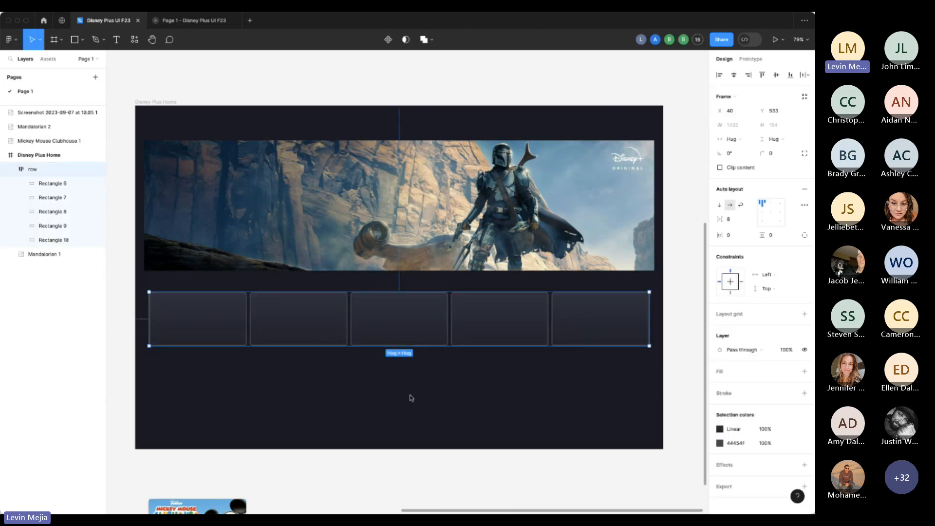
left_click(407, 393)
left_click(306, 343)
left_click(738, 220)
type("12")
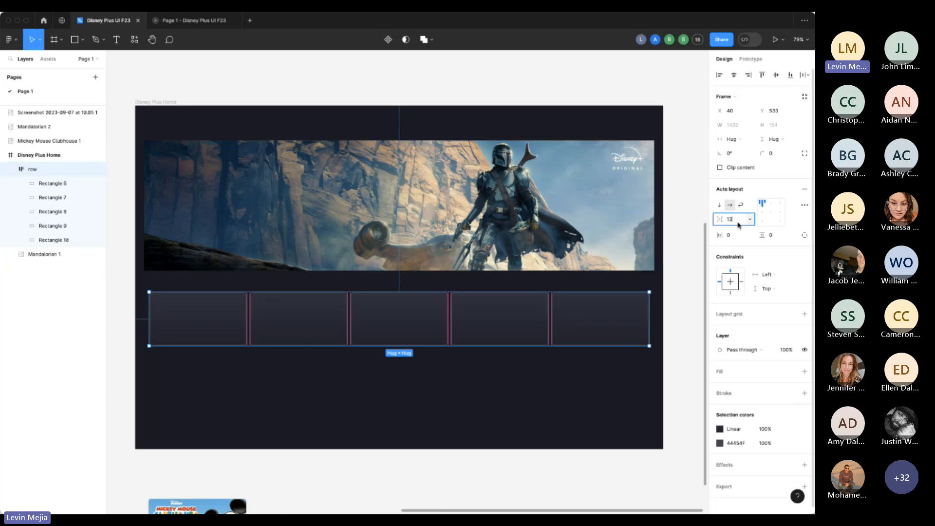
key("Return")
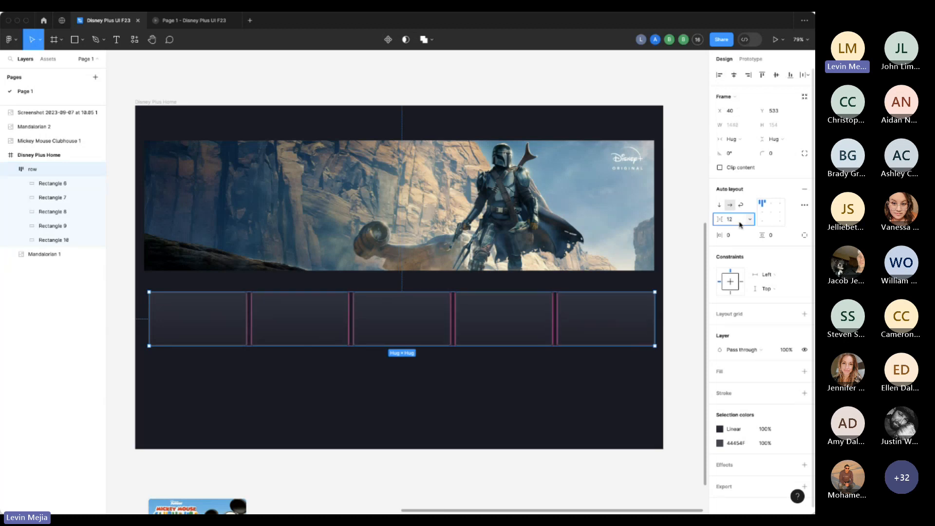
Center the row under the banner and move it closer to it, at about X 32, Y 514.
left_click(565, 376)
left_click_drag(530, 332, 528, 330)
left_click(515, 396)
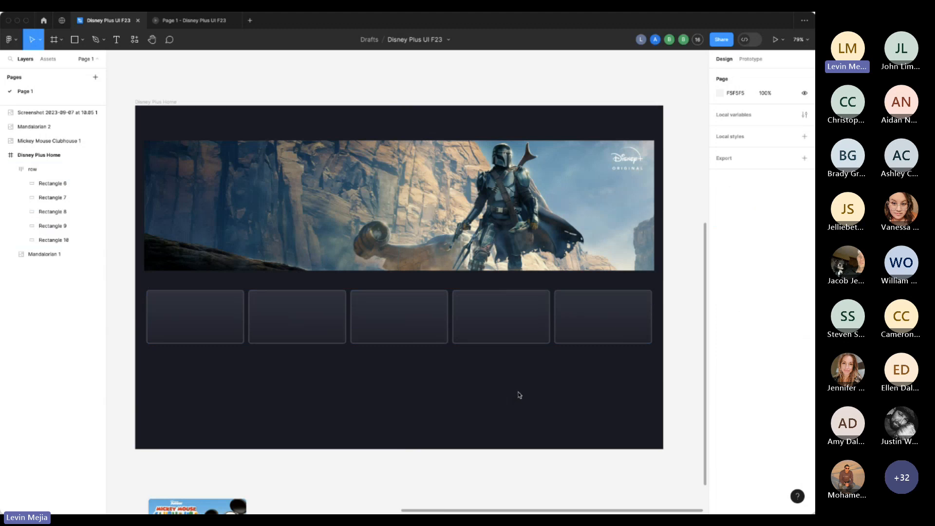
left_click_drag(509, 333, 509, 337)
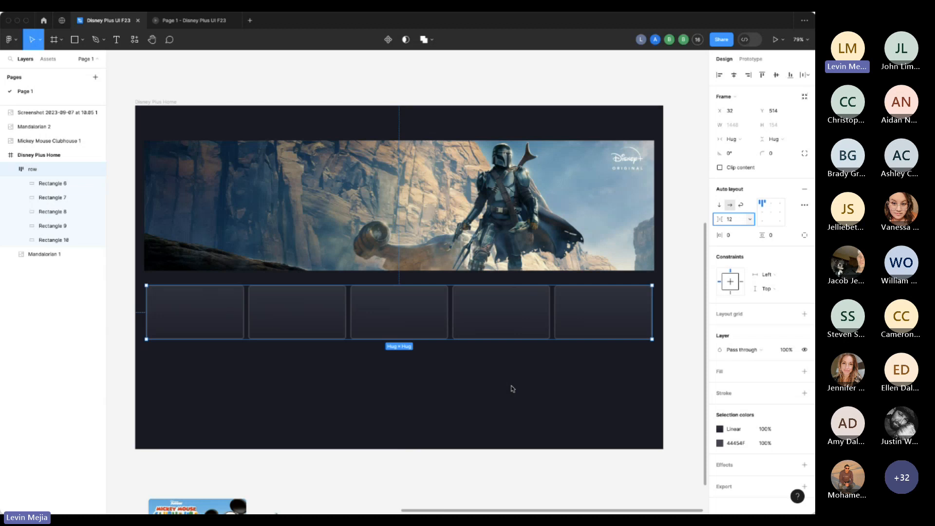
left_click(541, 385)
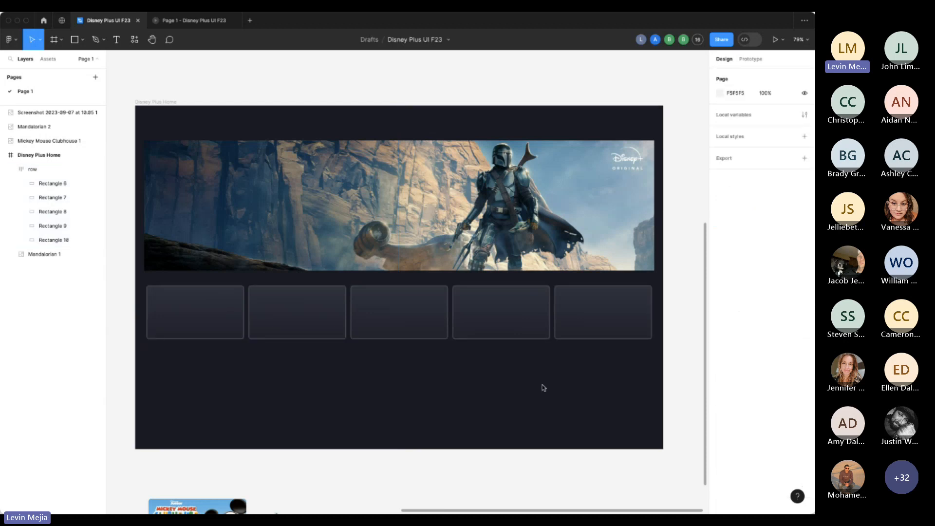
Set the horizontal gap between the row's tiles to 16.
left_click(618, 308)
left_click(737, 219)
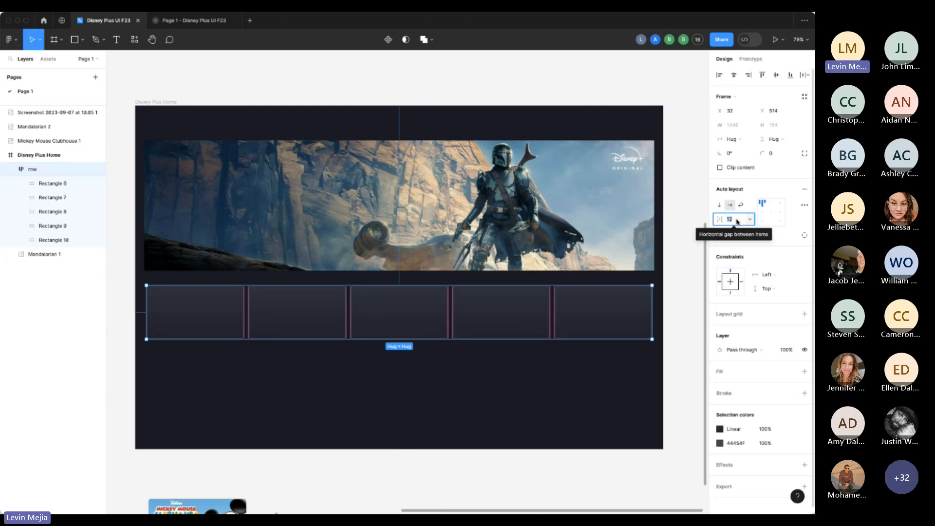
type("816")
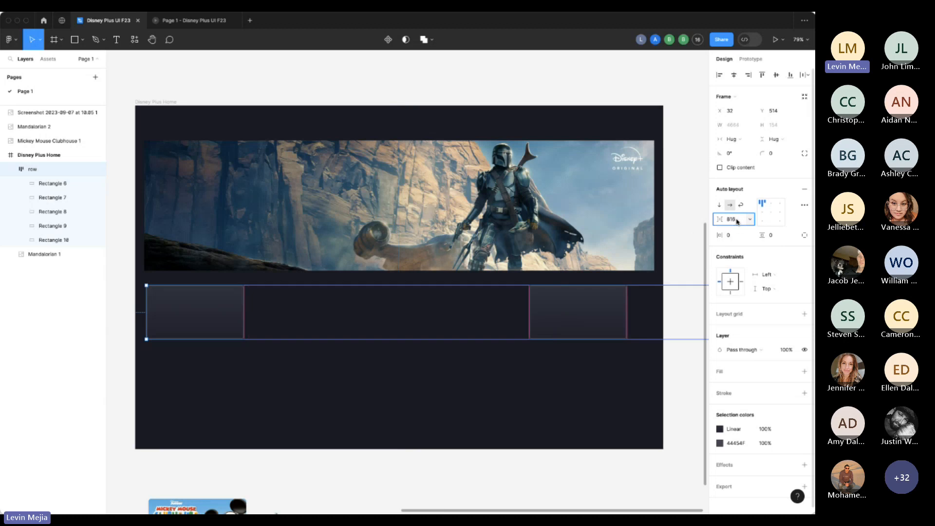
key("ctrl+a")
type("16")
key("Return")
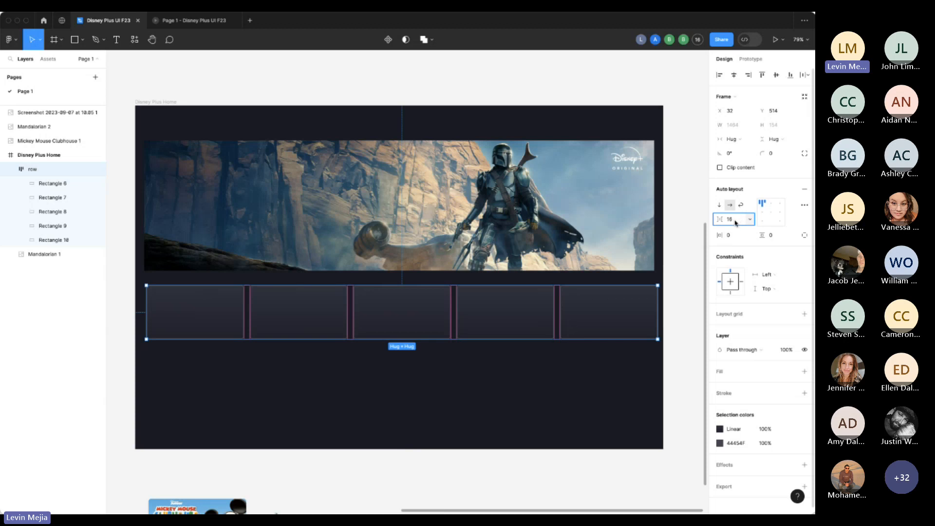
Set the horizontal gap between the row's tiles back to 12.
left_click(735, 222)
type("12")
key("Return")
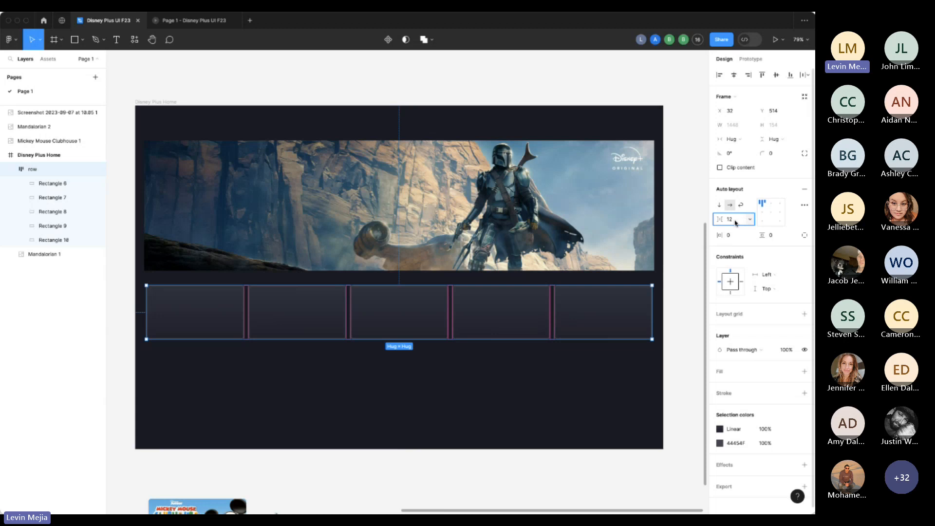
left_click(551, 397)
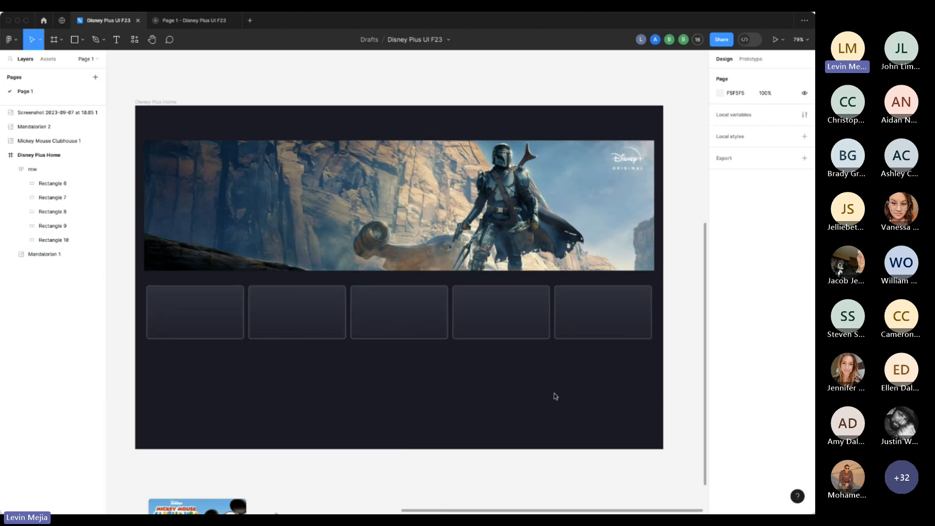
Duplicate the row's last tile and pull the original out of the row into the empty area below, at about X 794, Y 776.
left_click(213, 318)
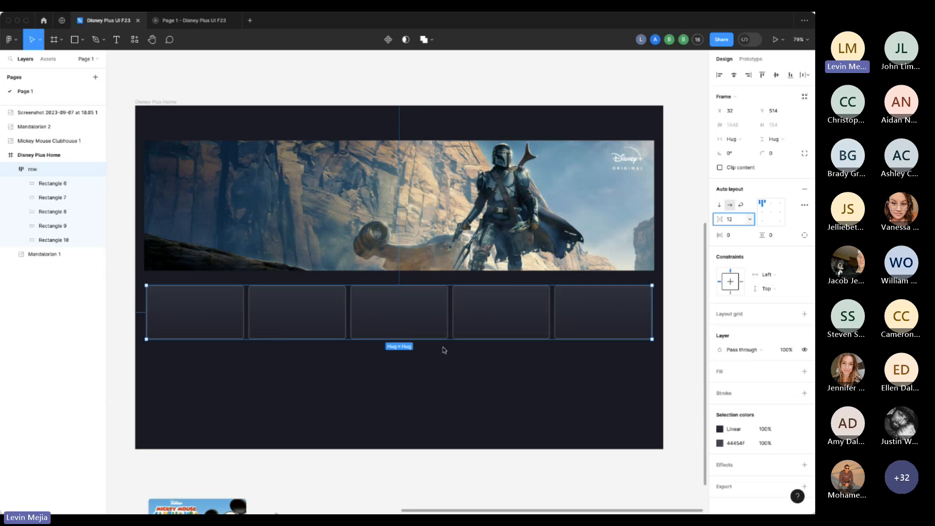
scroll(440, 351, "down", 2)
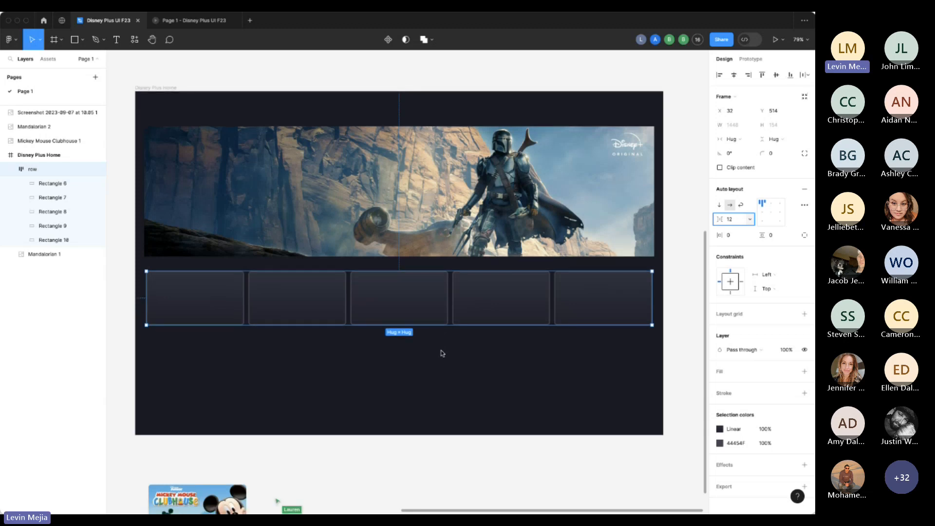
left_click(593, 301)
key("super+d")
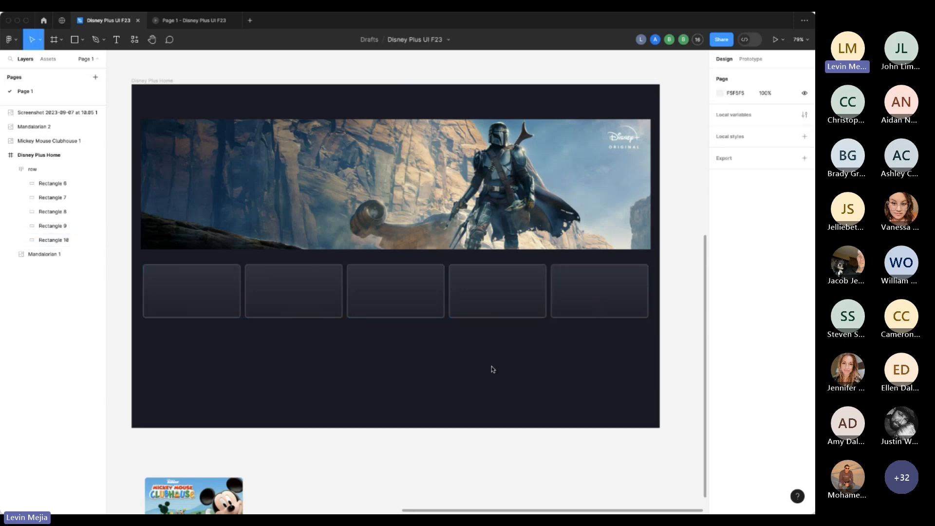
scroll(492, 365, "down", 3)
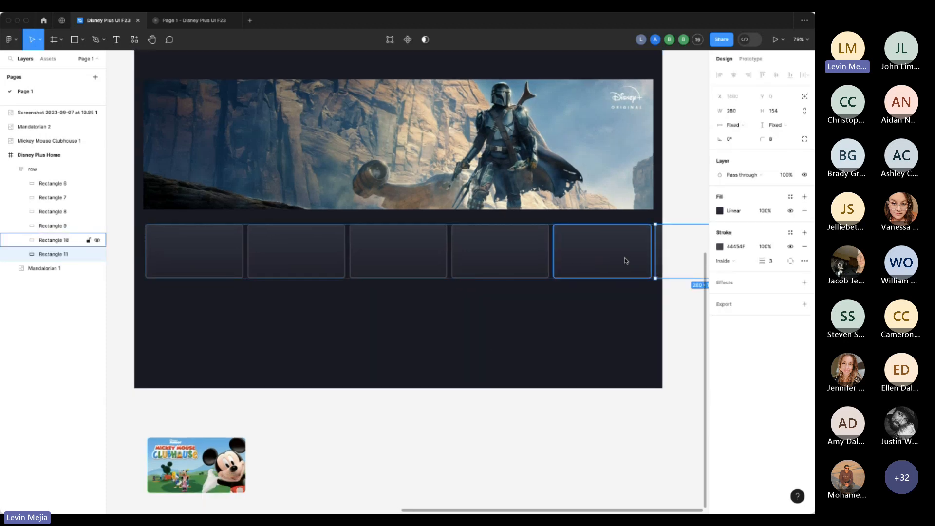
left_click_drag(625, 261, 482, 352)
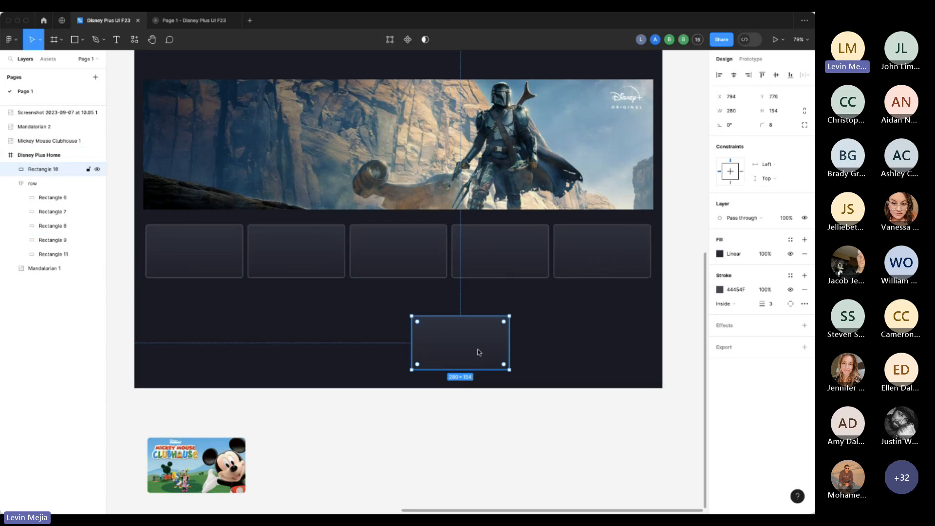
left_click(578, 337)
Change the stroke colour of the separate tile below the row to blue 2837CE.
scroll(447, 326, "up", 3)
scroll(447, 325, "left", 2)
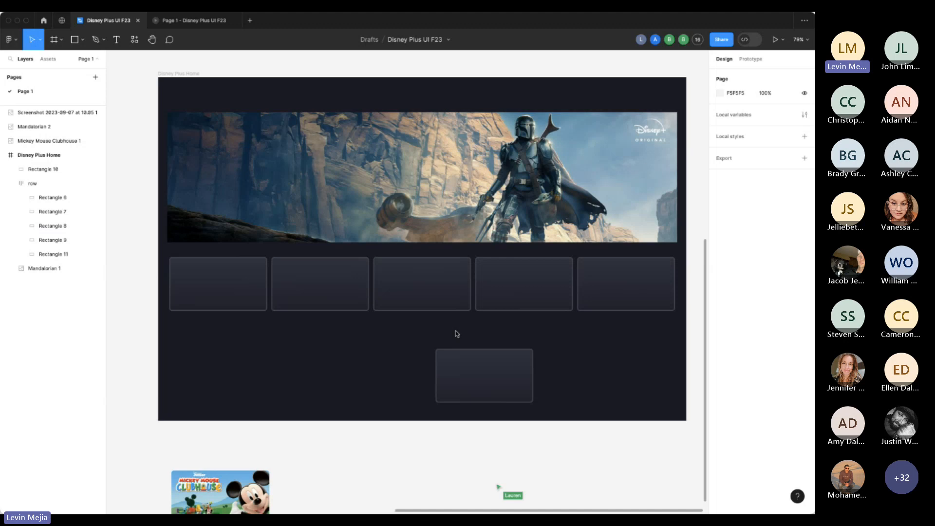
left_click(495, 381)
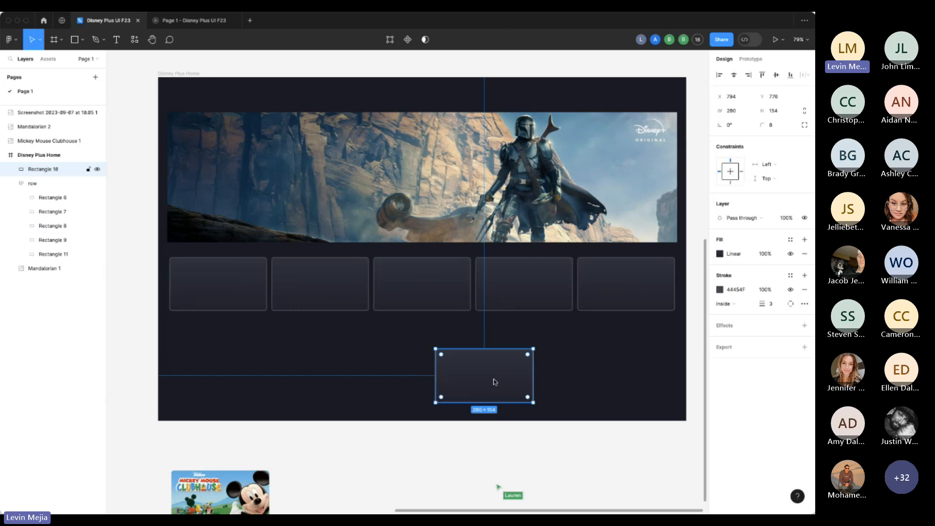
key("plus")
key("plus")
scroll(495, 382, "down", 5)
scroll(495, 382, "right", 5)
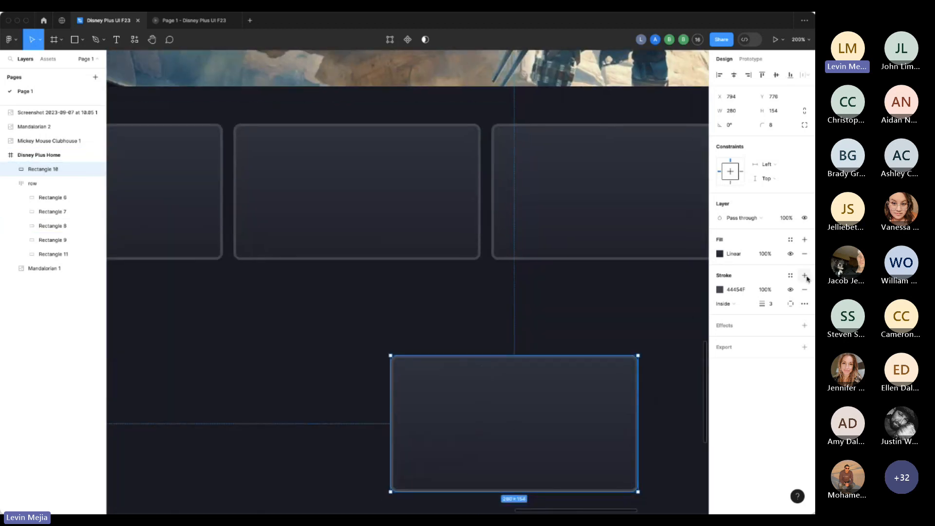
left_click(720, 289)
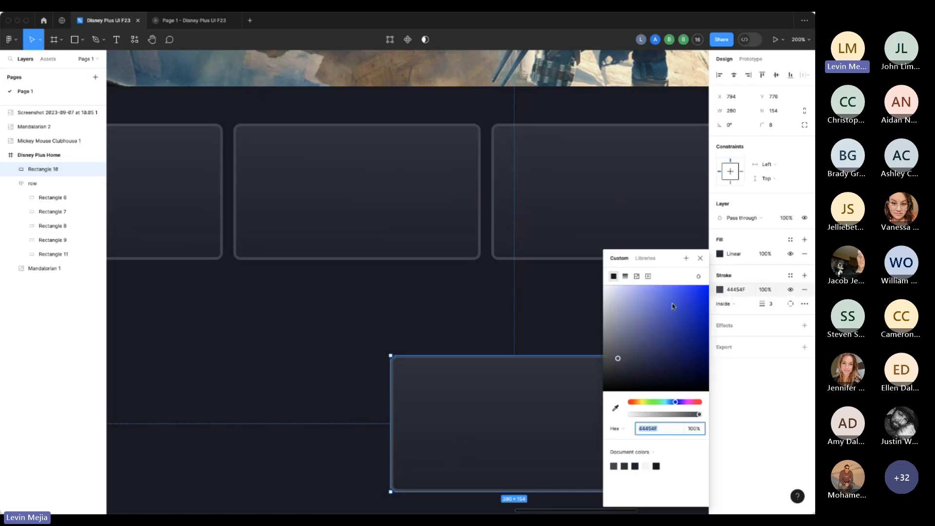
mouse_move(647, 319)
left_mouse_down()
mouse_move(628, 316)
mouse_move(649, 294)
mouse_move(689, 309)
left_mouse_up()
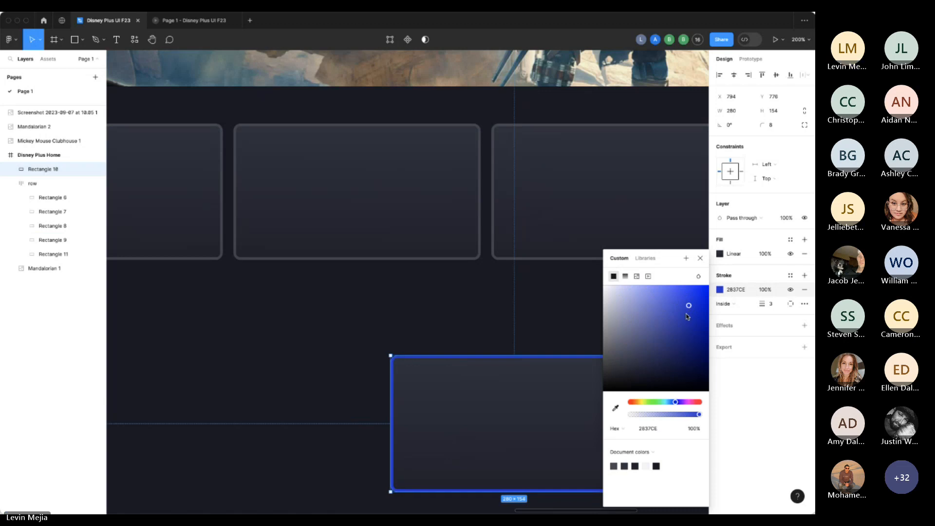
left_click(700, 258)
left_click(595, 301)
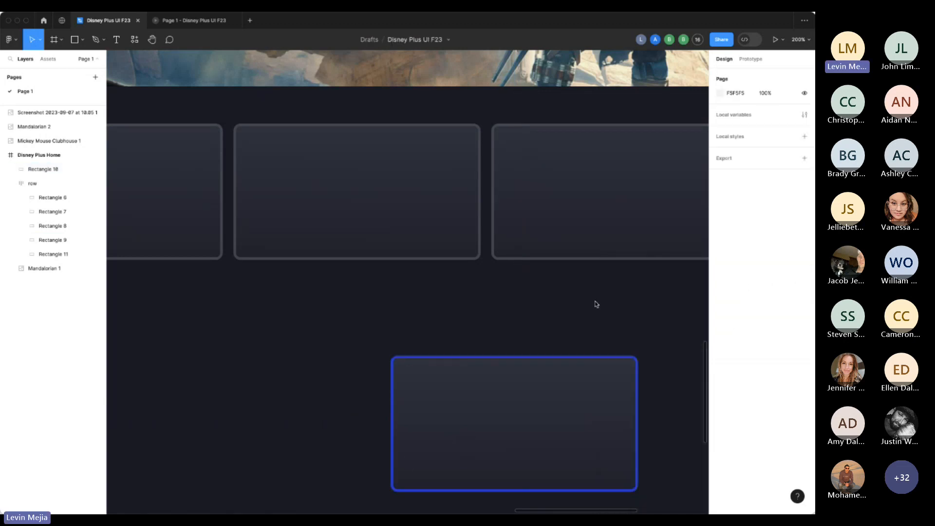
Undo the stroke colour change on the separate tile.
key("super+z")
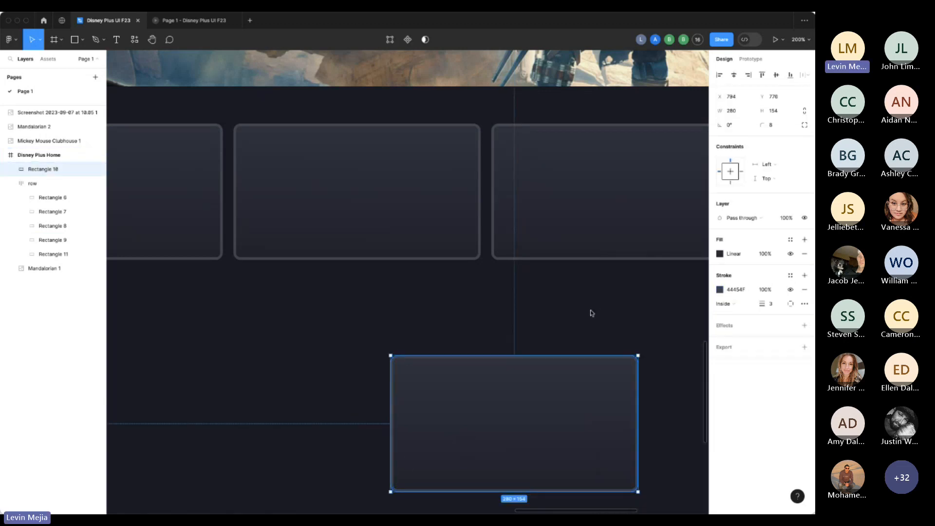
left_click(592, 310)
key("shift+0")
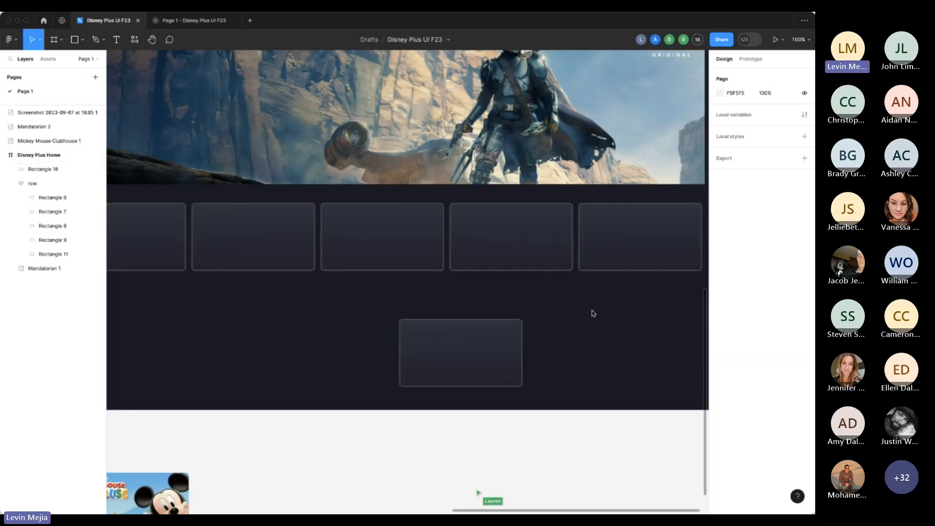
scroll(592, 311, "left", 3)
key("minus")
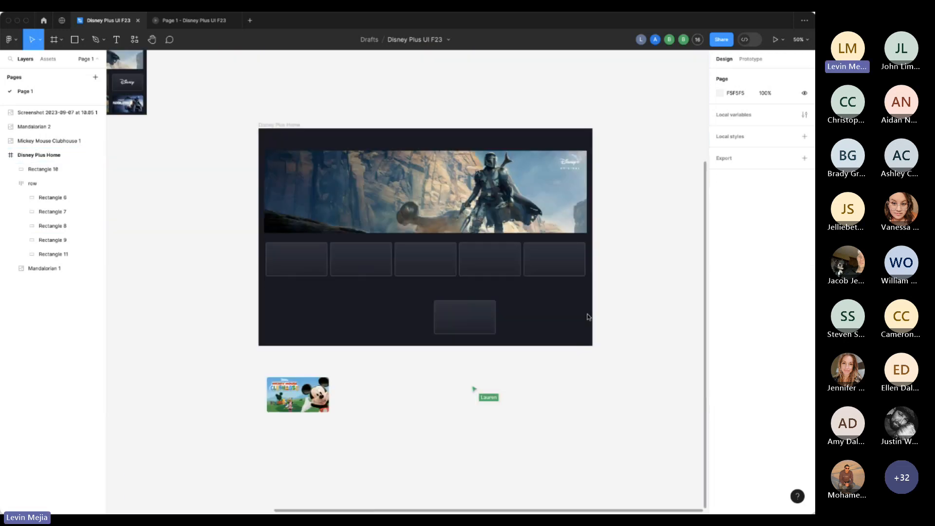
Move the separate tile below the row to X 581, Y 758 and examine both colour stops of its linear fill.
key("shift+0")
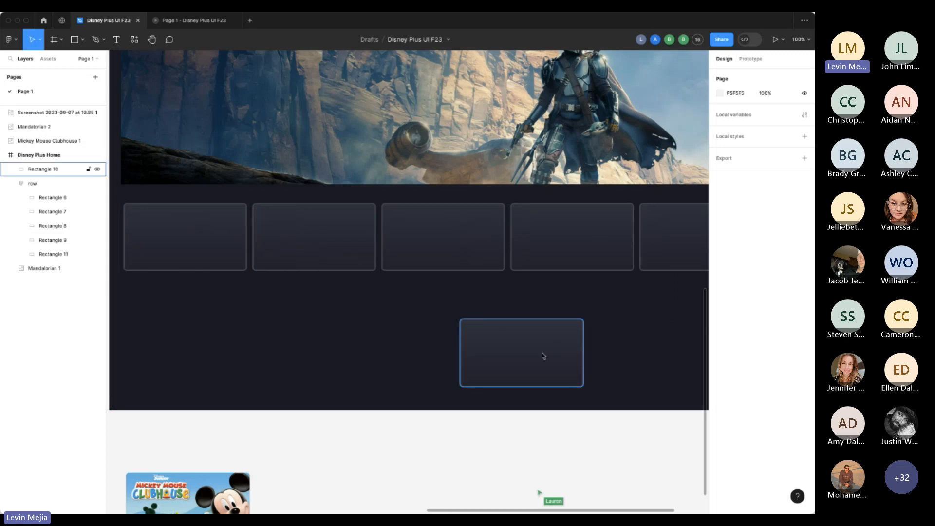
left_click_drag(541, 353, 447, 346)
left_click(720, 254)
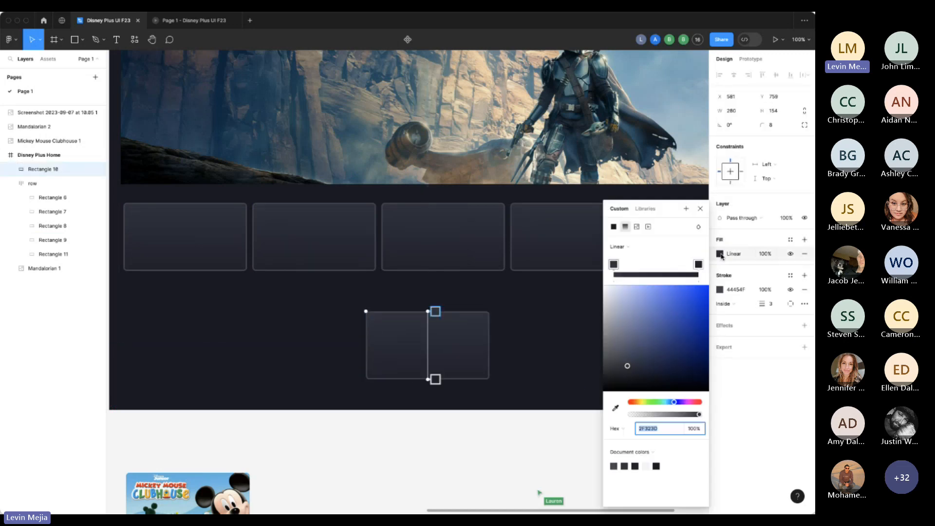
left_click(699, 264)
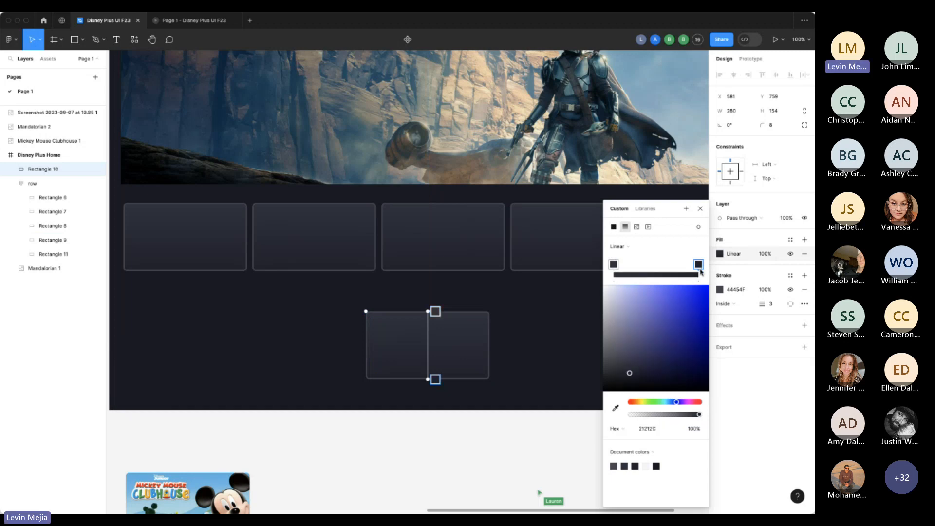
left_click(700, 209)
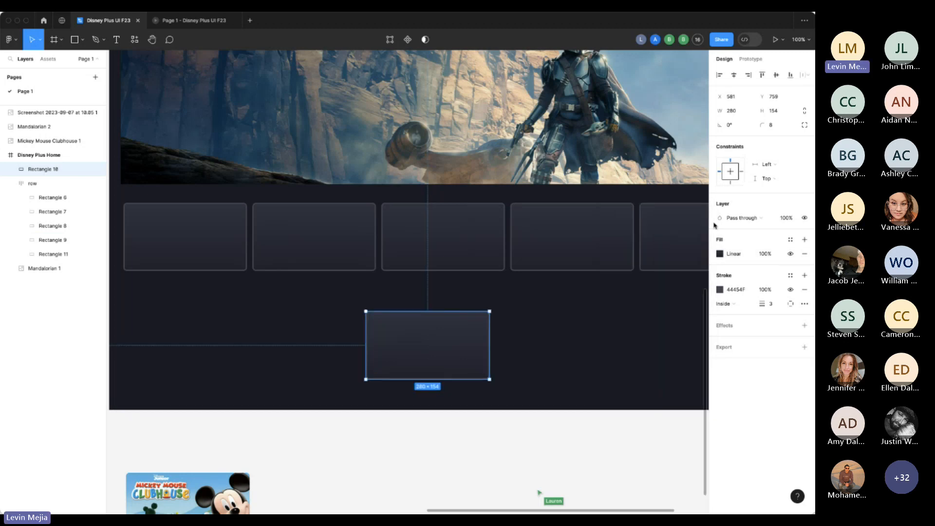
left_click(569, 342)
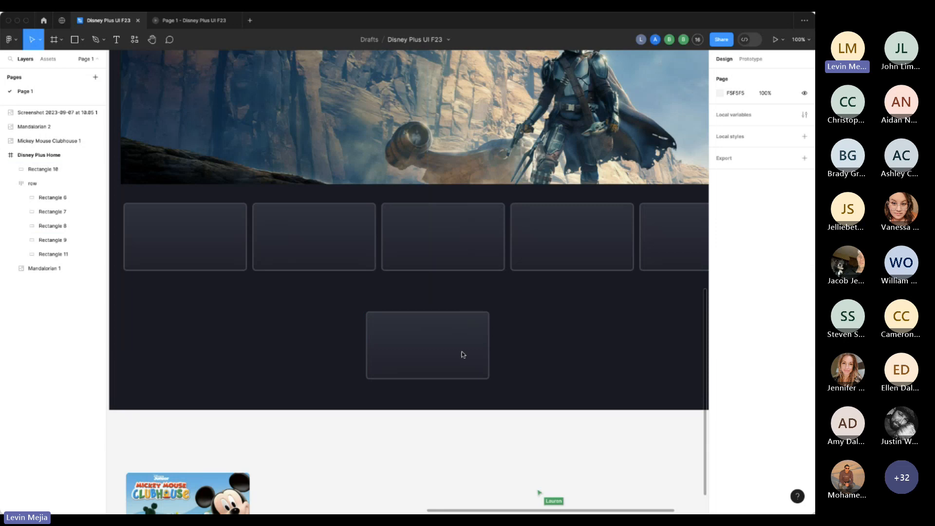
Add a drop shadow effect to the separate tile below the row.
left_click_drag(367, 313, 436, 407)
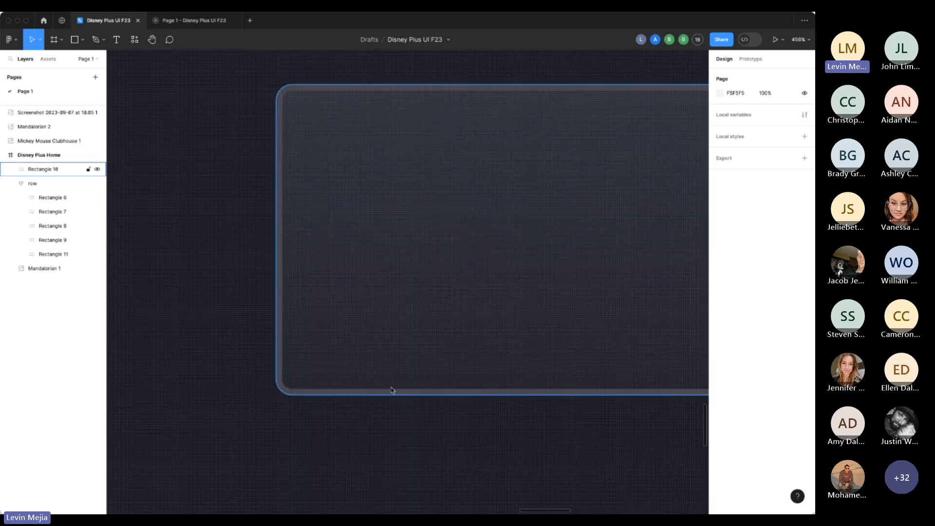
left_click(431, 358)
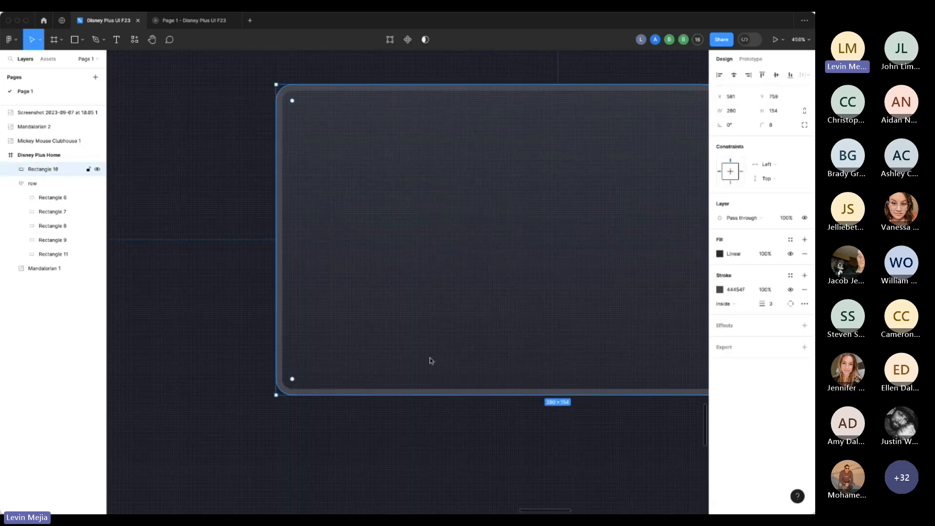
left_click(804, 326)
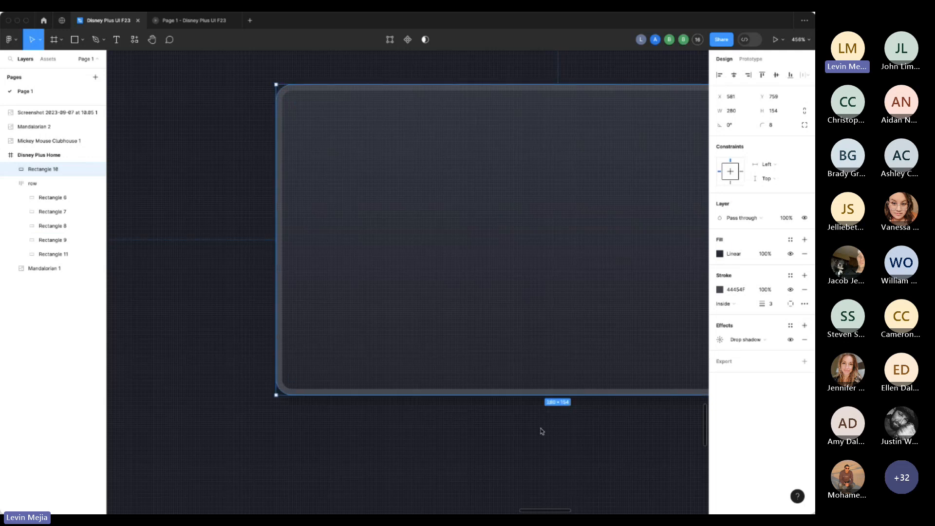
left_click(506, 433)
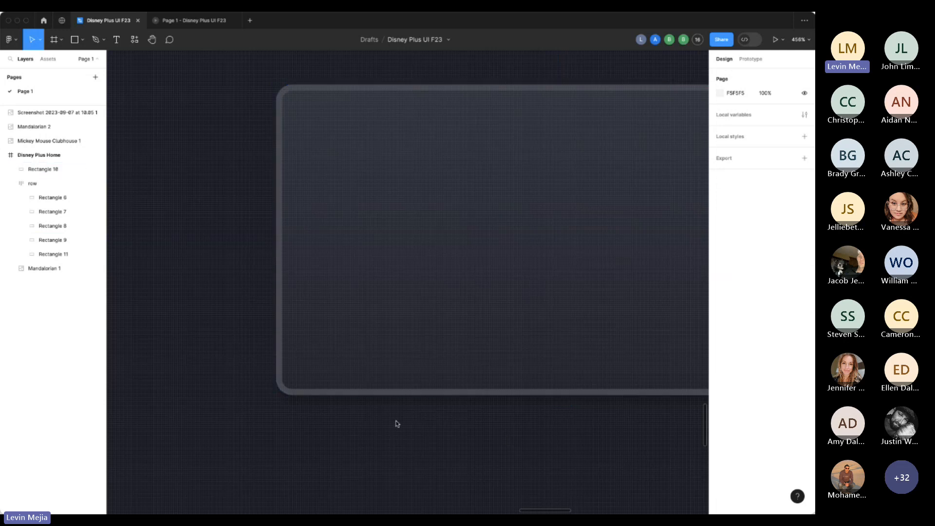
key("minus")
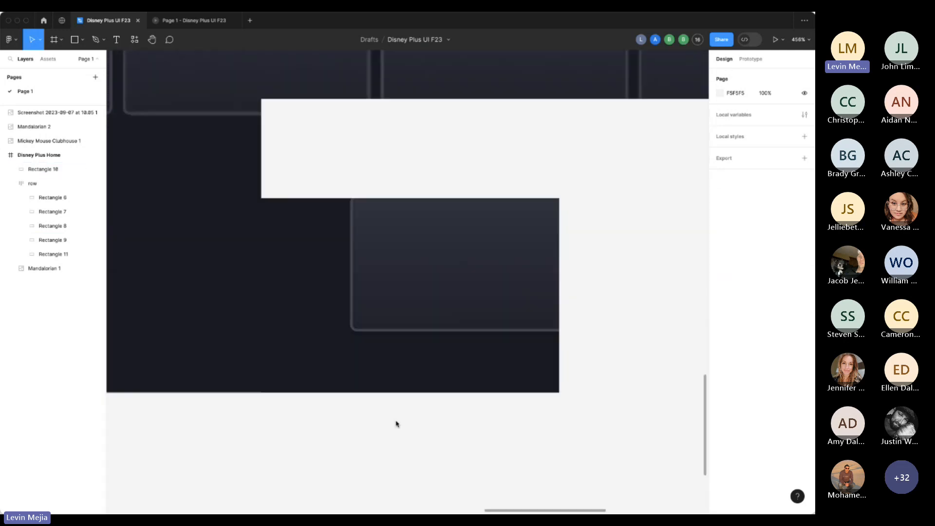
key("minus")
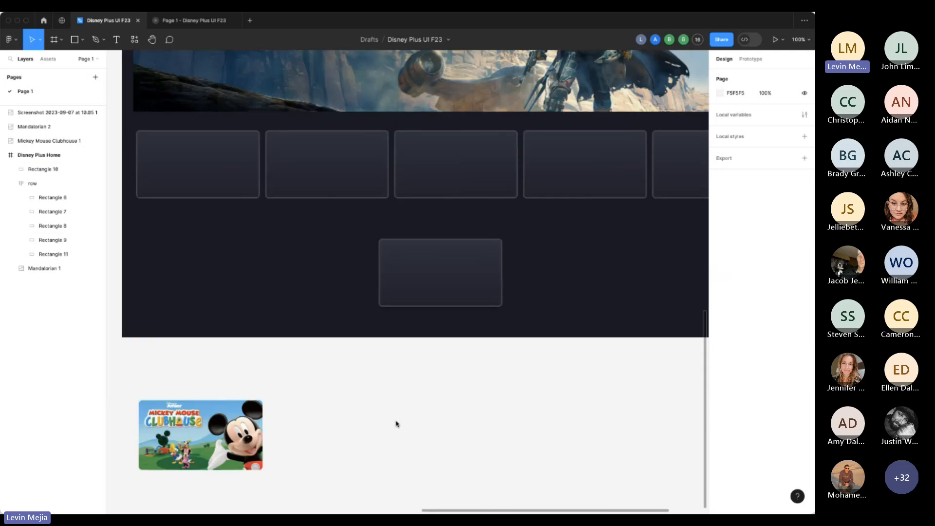
Recolour the separate tile's linear fill as a gradient from greyish blue at the upper edge to blue 4A4AA9 at the lower edge.
mouse_move(432, 298)
left_mouse_down()
mouse_move(440, 292)
mouse_move(431, 299)
left_mouse_up()
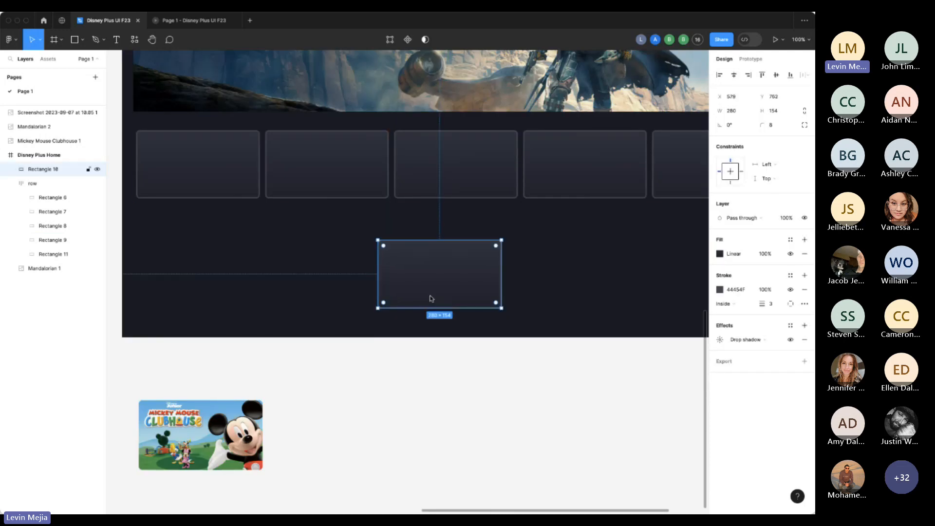
left_click(239, 168)
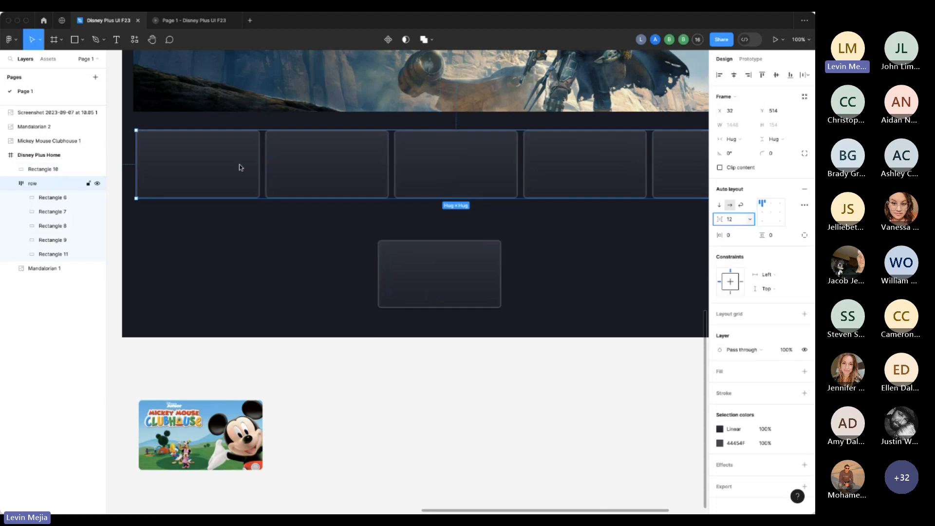
left_click(494, 294)
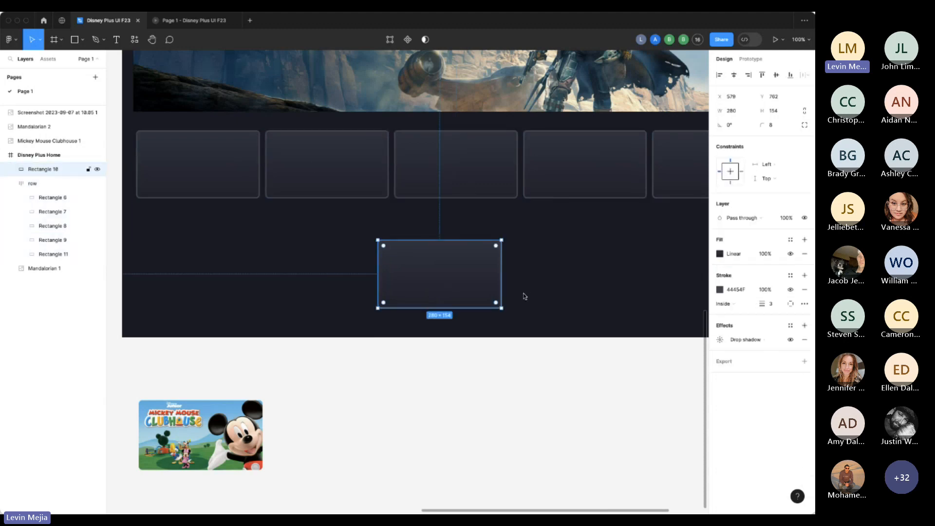
scroll(481, 276, "up", 5)
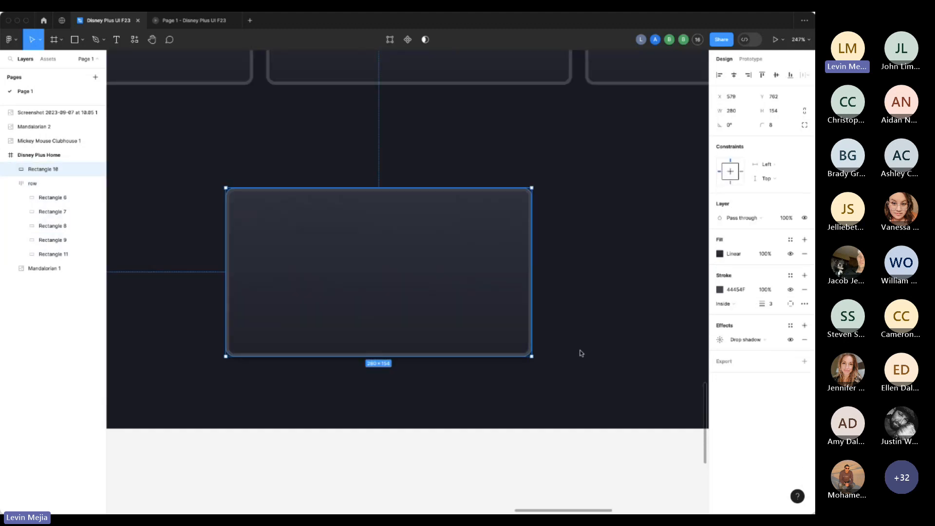
left_click(719, 254)
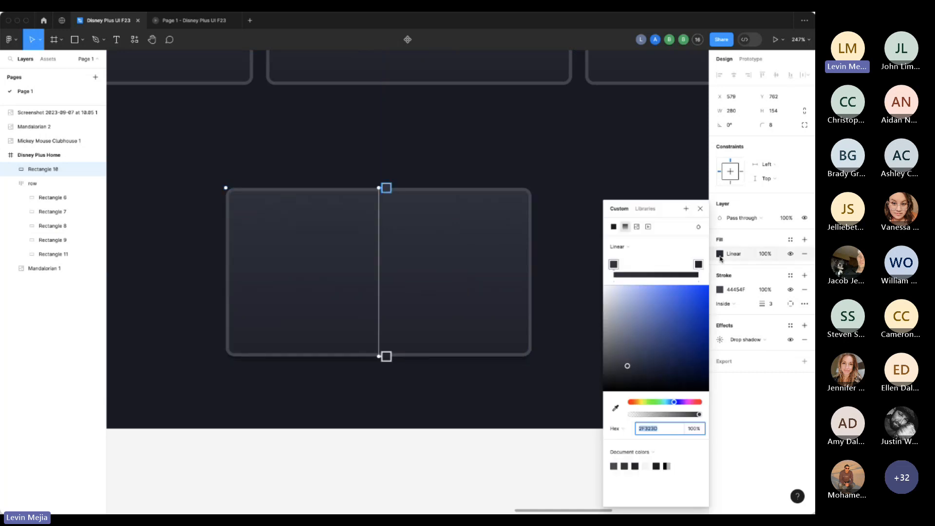
left_click(614, 265)
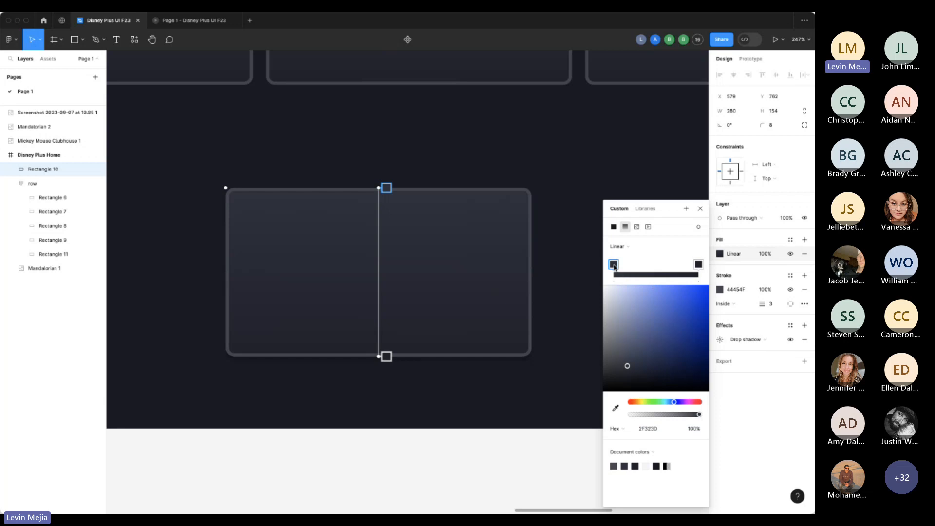
left_click(639, 329)
left_click_drag(638, 331, 662, 322)
left_click(698, 264)
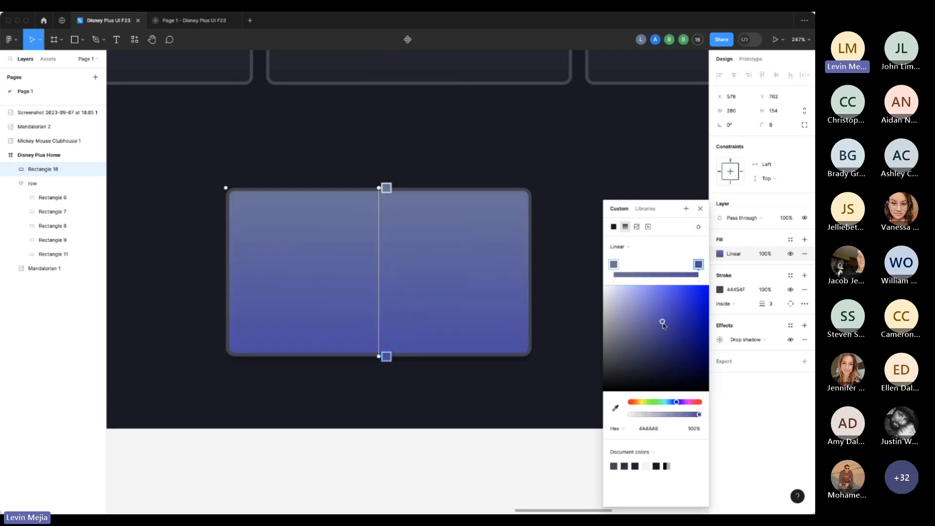
Change the stroke colour of the separate tile to blue 444FB8.
left_click(720, 289)
left_click_drag(662, 322, 670, 317)
left_click(571, 335)
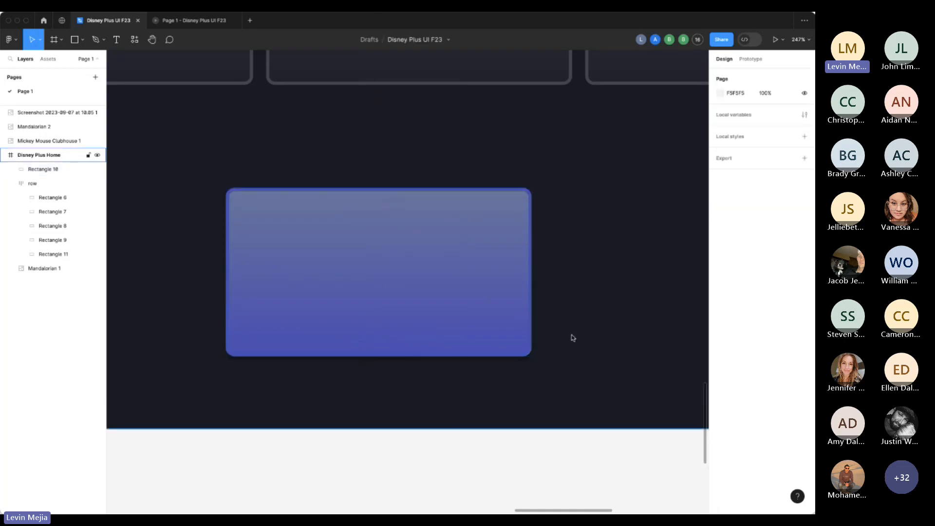
Pull the last tile out of the row to X 960, Y 760 and delete the row with its remaining tiles.
key("shift+0")
scroll(572, 336, "up", 3)
scroll(571, 336, "left", 3)
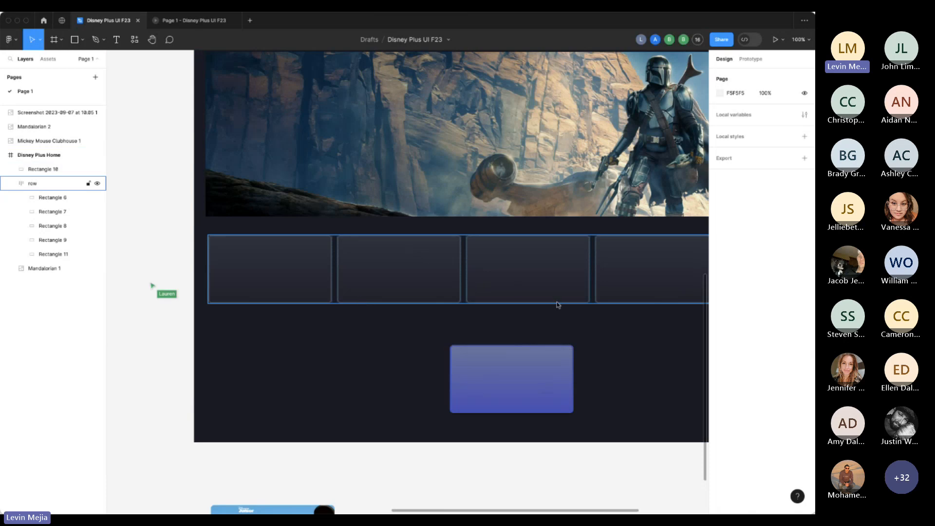
key("minus")
double_click(591, 282)
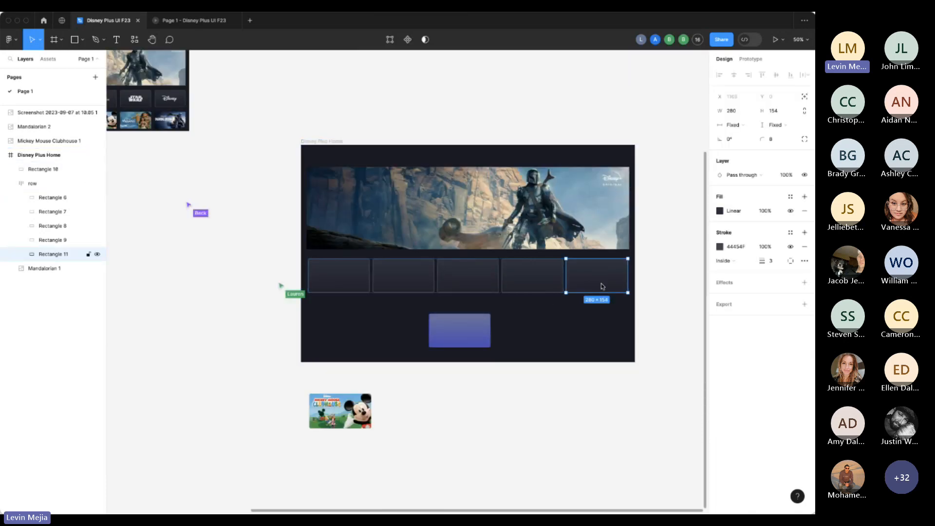
left_click_drag(601, 285, 546, 334)
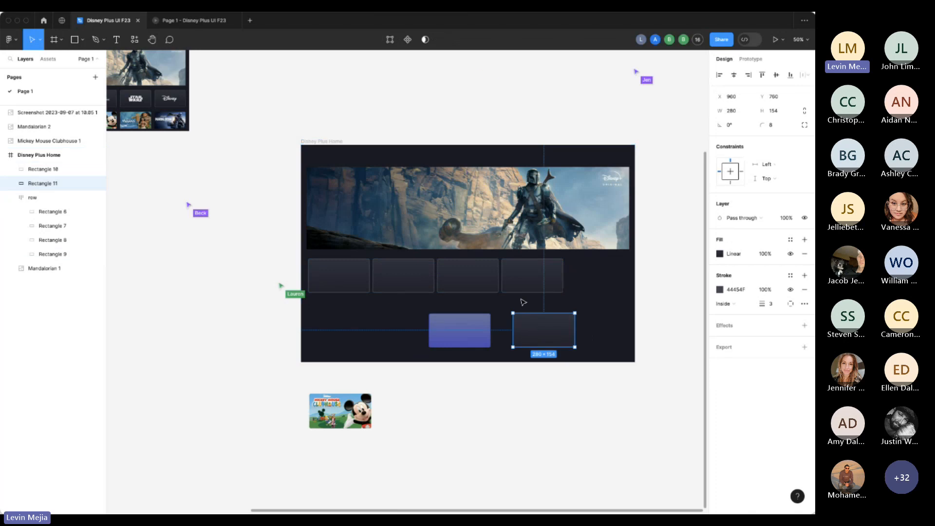
left_click(511, 280)
key("Delete")
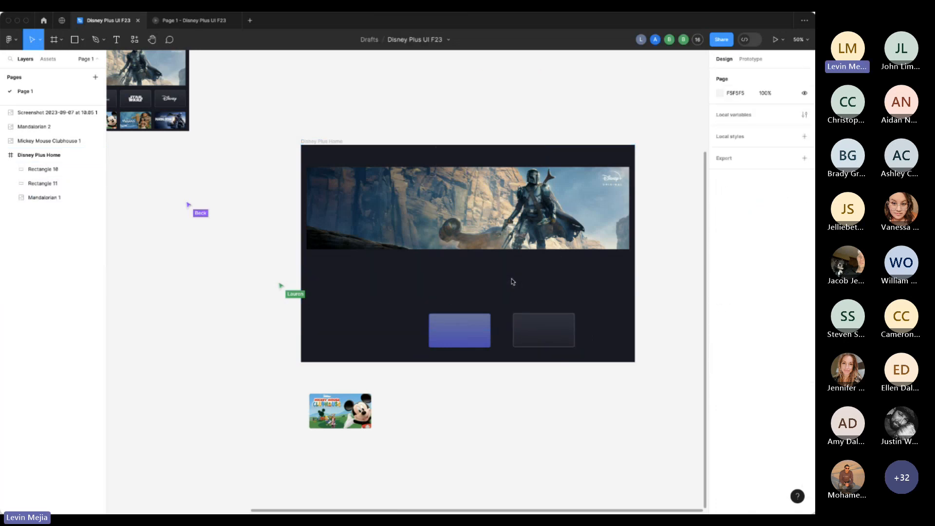
Delete the blue tile and move the remaining dark tile to about X 647, Y 665 below the banner.
left_click_drag(276, 125, 633, 383)
scroll(634, 383, "down", 2)
left_click(522, 387)
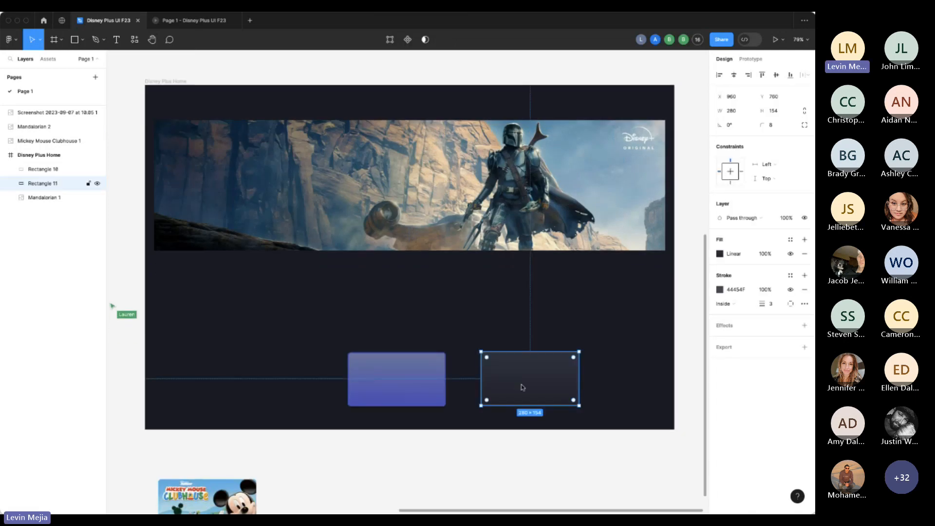
left_click(595, 374)
mouse_move(572, 384)
left_mouse_down()
mouse_move(588, 354)
mouse_move(546, 308)
mouse_move(563, 349)
mouse_move(588, 369)
mouse_move(565, 382)
left_mouse_up()
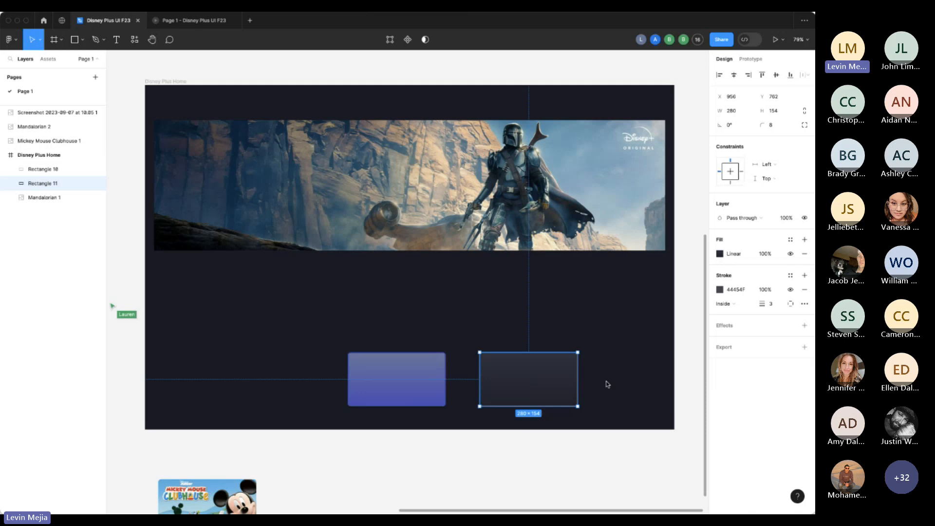
left_click(402, 388)
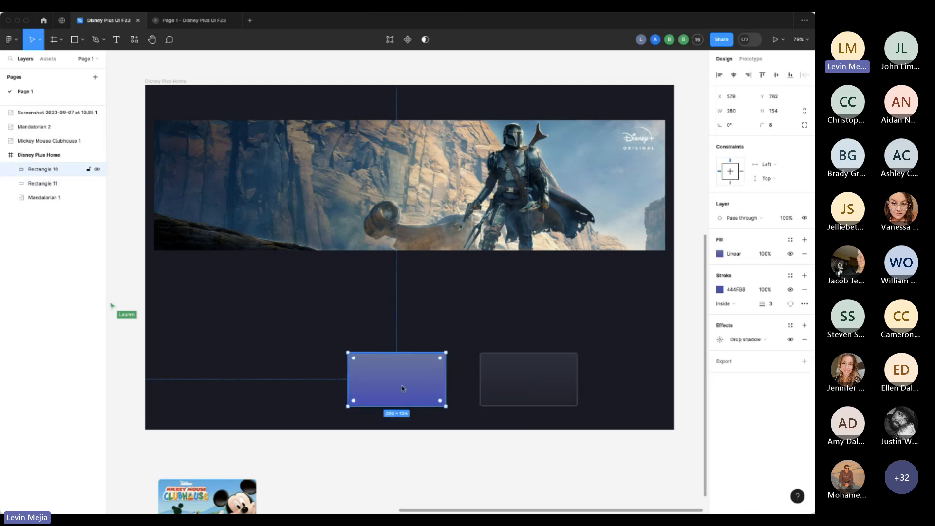
key("Delete")
left_click_drag(522, 393, 410, 353)
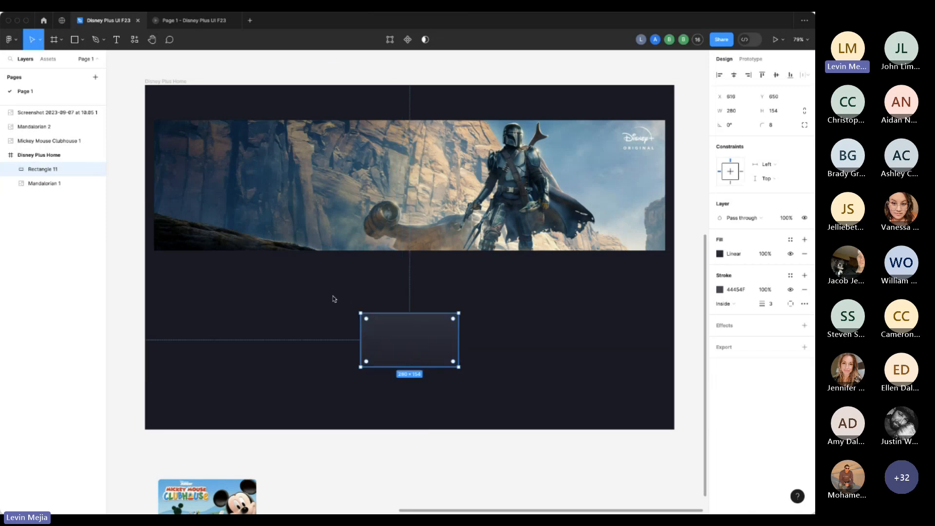
key("z")
left_click_drag(333, 297, 524, 399)
left_click_drag(374, 262, 411, 283)
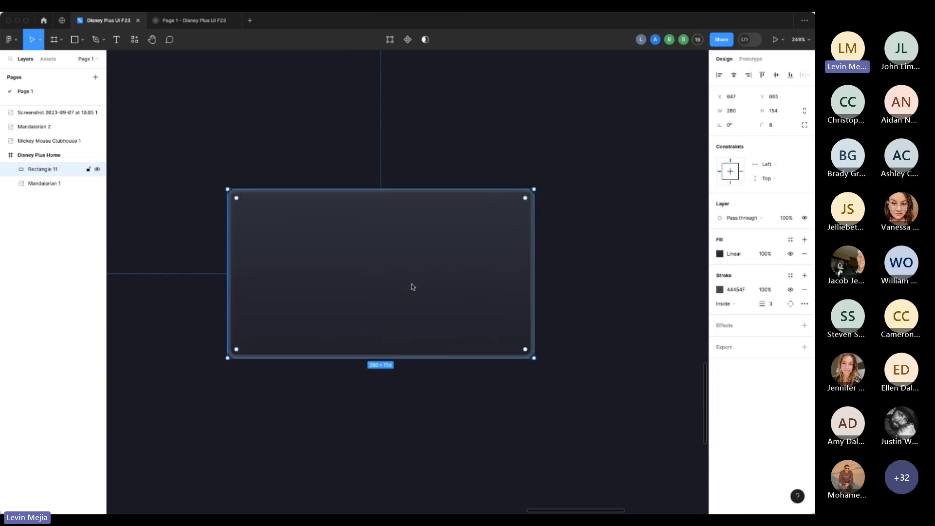
Create a component from the dark tile and rename it "logo thumbnail".
right_click(386, 275)
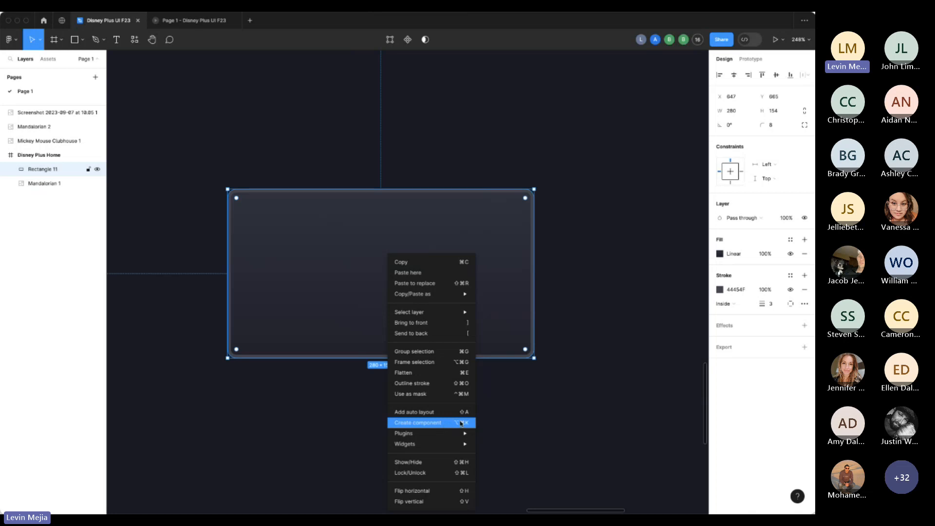
left_click(414, 426)
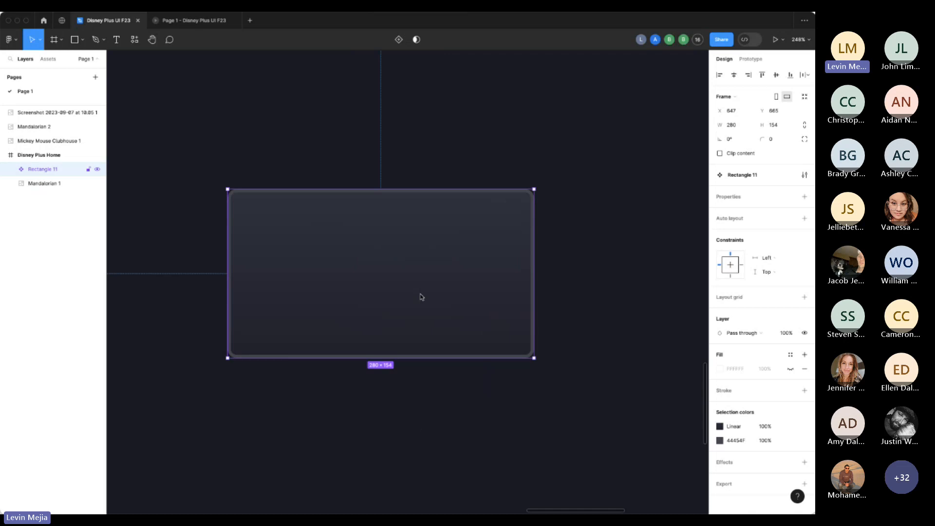
double_click(54, 172)
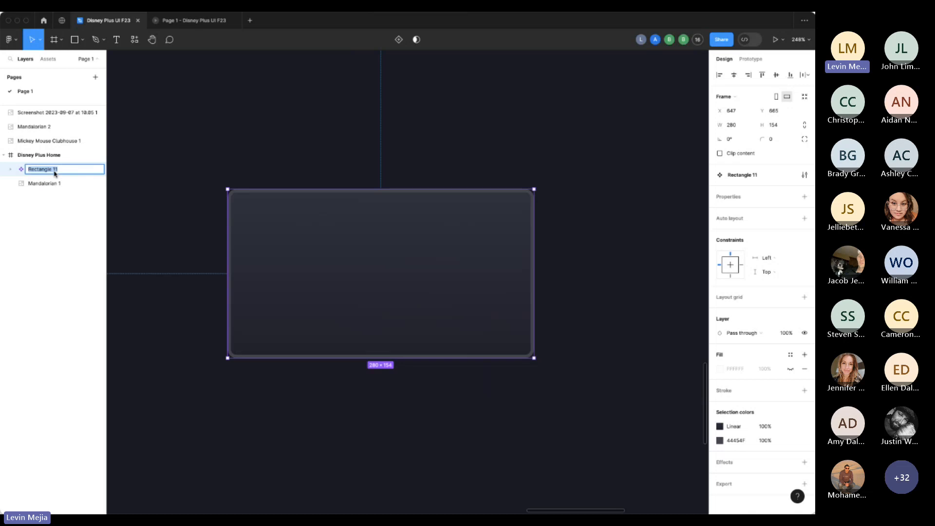
type("t")
type("ogo thu")
key("Return")
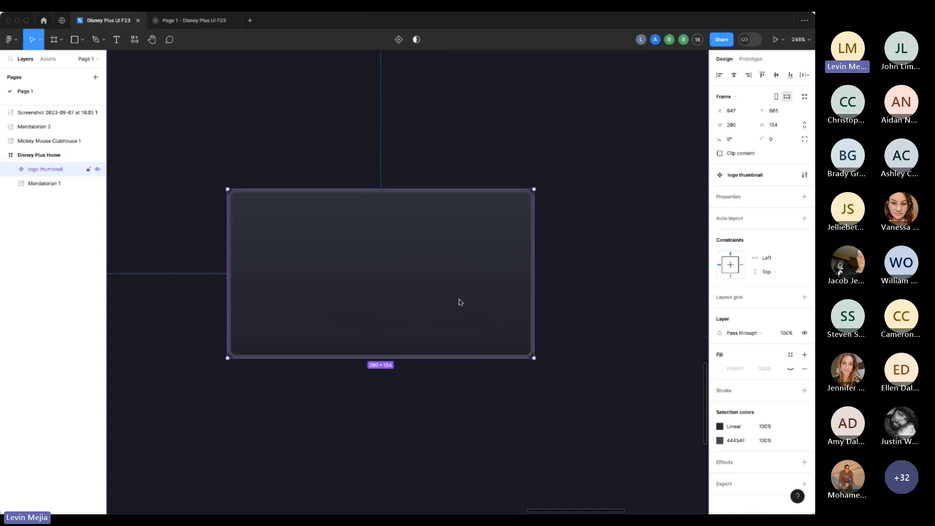
Move the logo thumbnail component to about X 149, Y 586, below the left part of the banner.
key("minus")
key("minus")
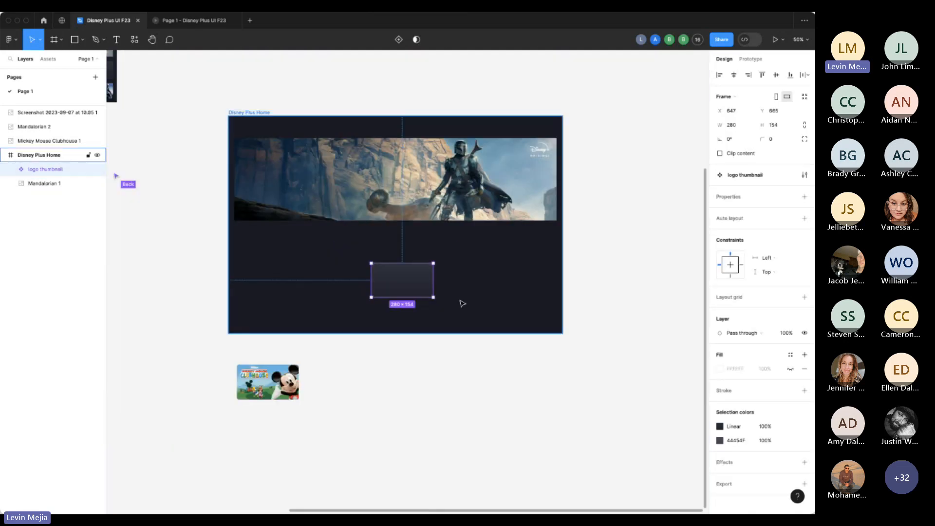
key("plus")
scroll(487, 292, "left", 5)
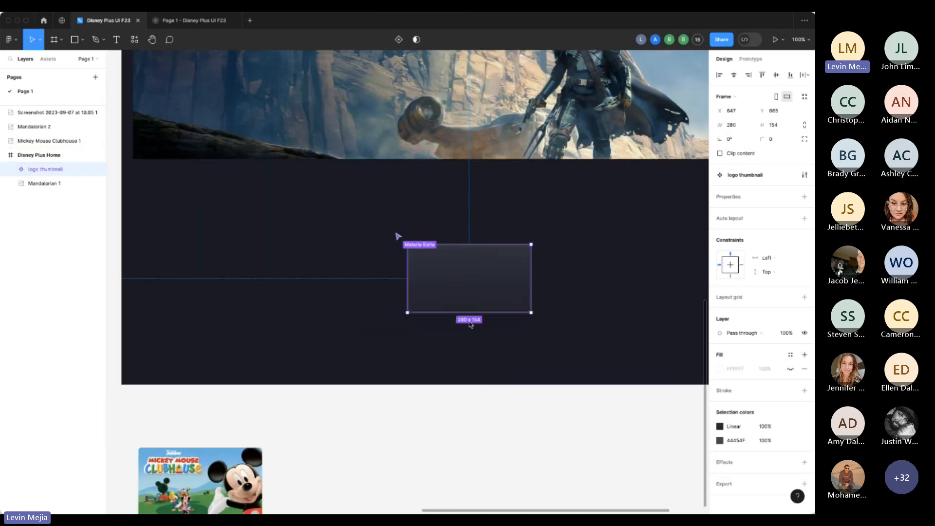
left_click_drag(531, 285, 309, 250)
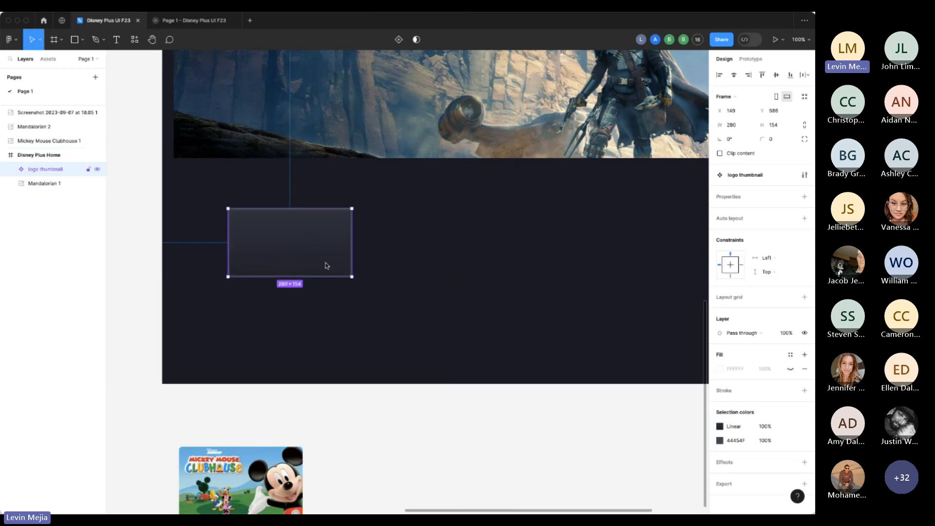
Duplicate the logo thumbnail component and place the copy beside it at about X 458, Y 586.
key("super+d")
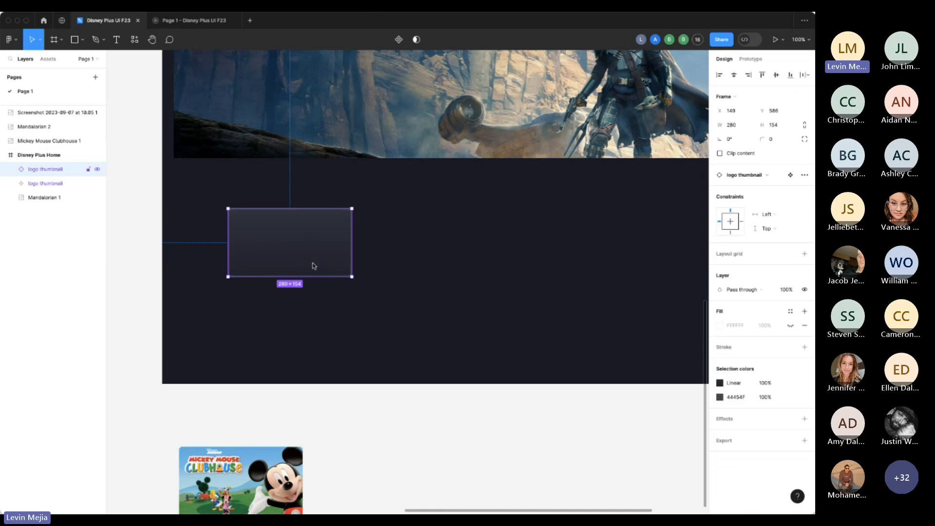
left_click_drag(290, 265, 427, 267)
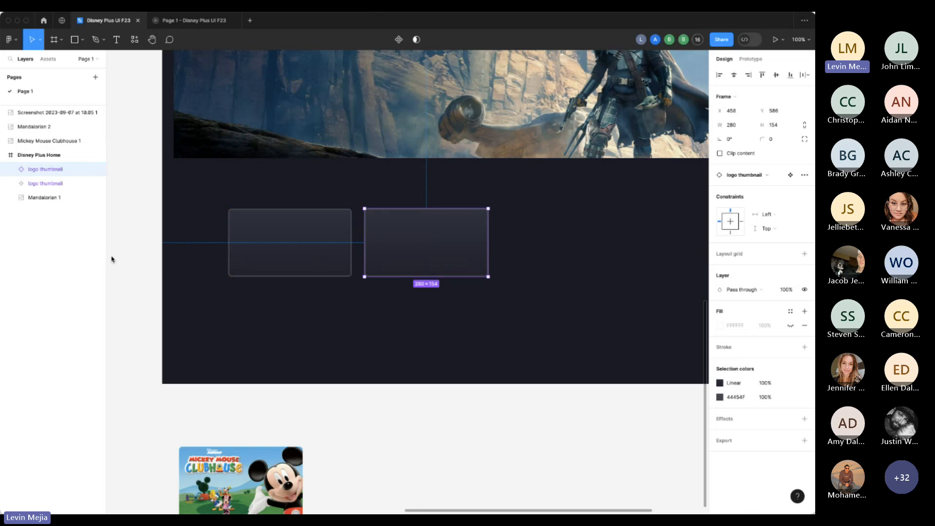
left_click(83, 259)
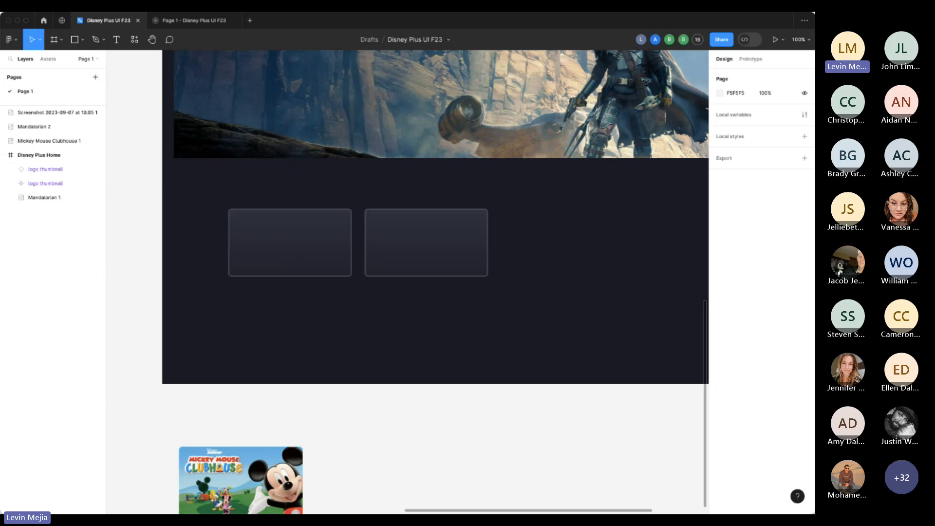
Show an enlarged 1305 × 460 screenshot of the two logo thumbnail layers over the tiles, then delete it.
left_click_drag(470, 312, 473, 344)
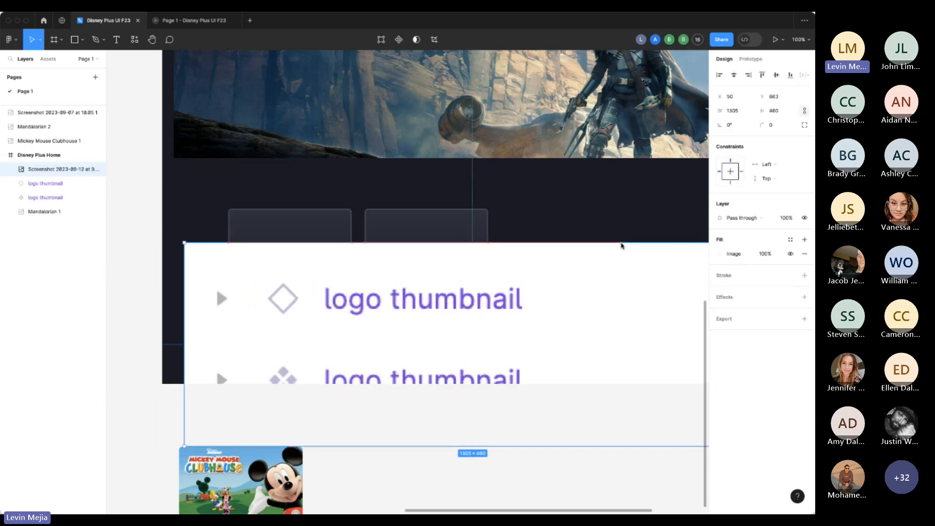
left_click_drag(566, 312, 589, 264)
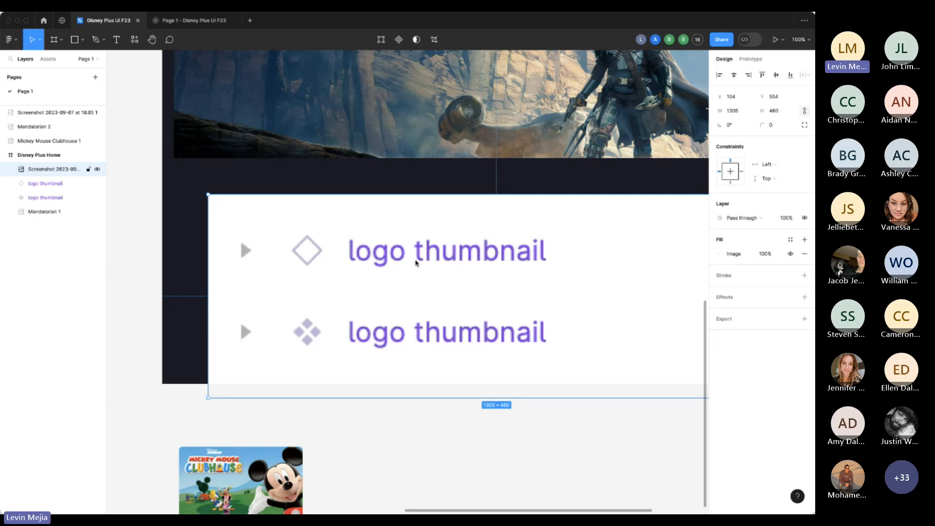
key("Delete")
Copy the logo thumbnail instance twice to extend the row below the banner to four tiles.
left_click(434, 263)
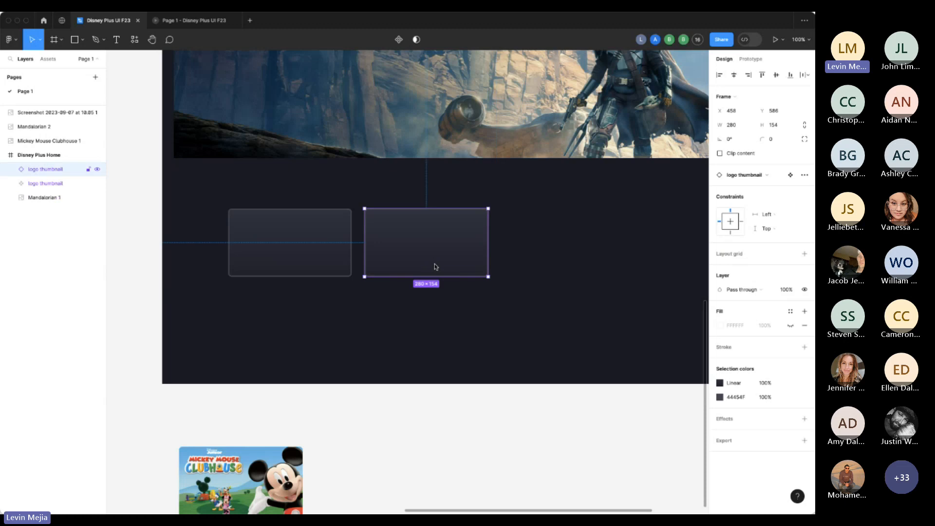
key("minus")
scroll(429, 272, "right", 2)
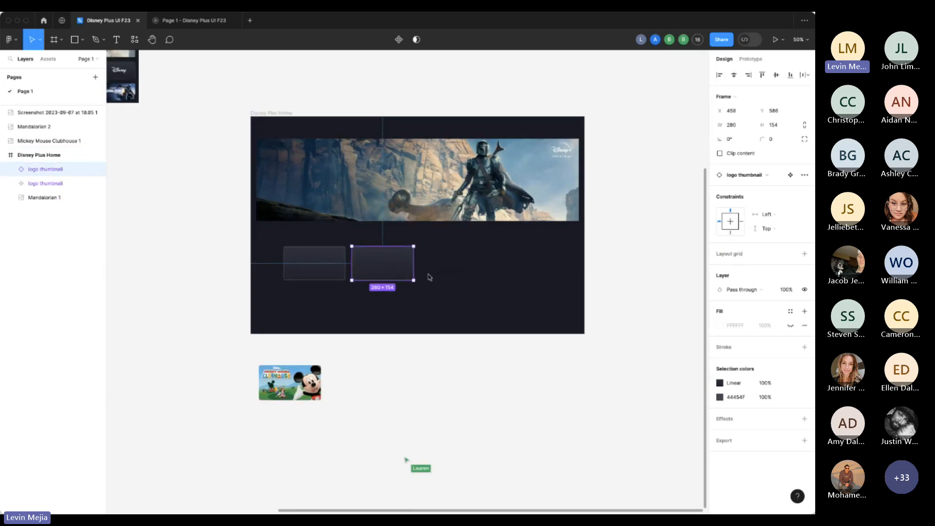
key("ctrl+d")
left_click_drag(388, 268, 457, 266)
left_click_drag(398, 266, 537, 271, "alt")
left_click(457, 230)
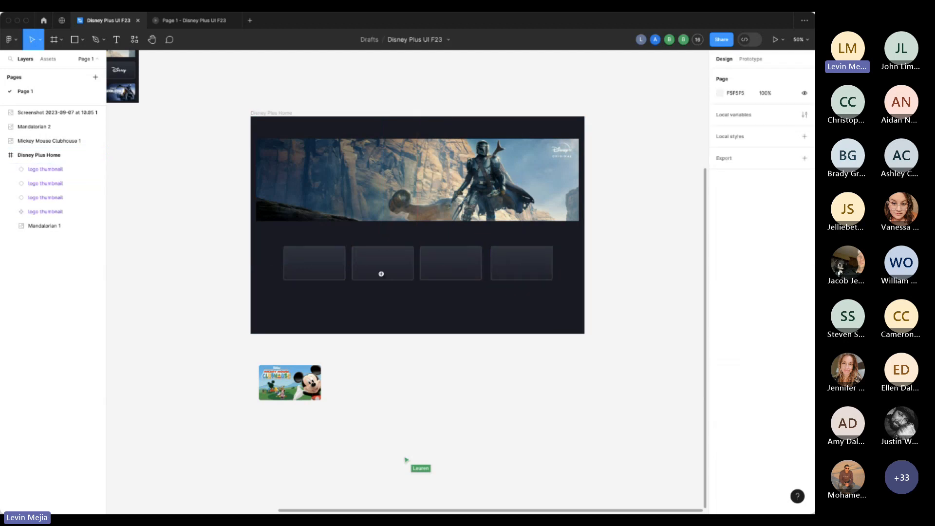
Shift the four thumbnails into a row with 15 px gaps, the first at X 26 and the last at X 911.
key("z")
left_click_drag(216, 187, 651, 354)
scroll(645, 361, "left", 4)
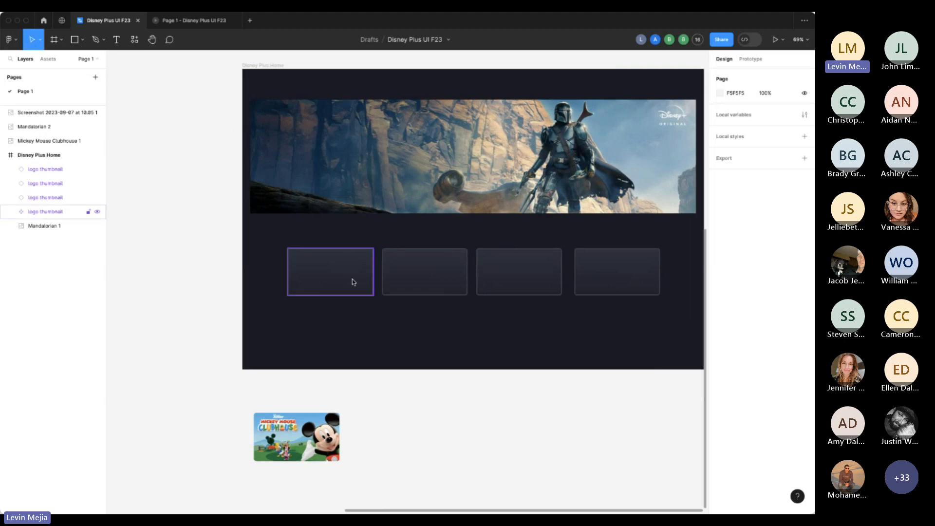
left_click_drag(343, 277, 313, 278)
left_click(360, 313)
left_click_drag(411, 278, 375, 278)
left_click_drag(510, 280, 462, 279)
left_click_drag(611, 282, 557, 279)
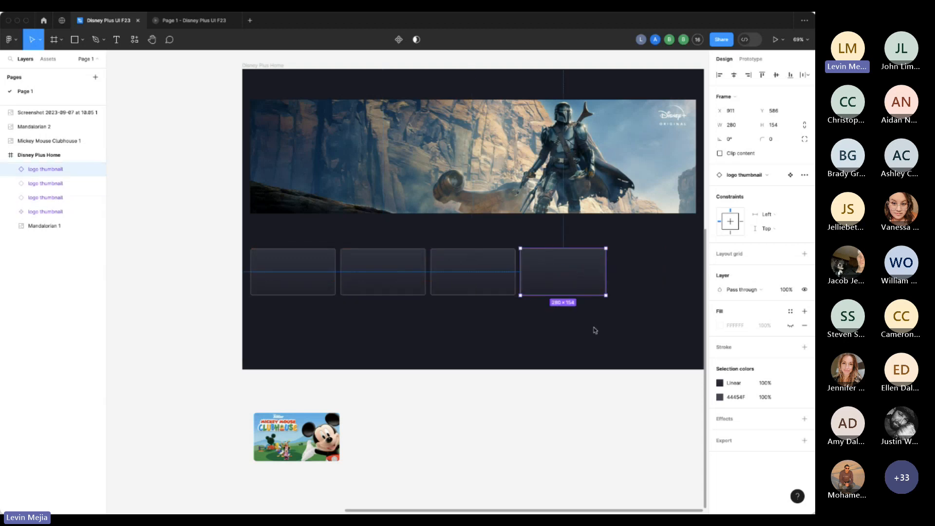
Duplicate the fourth thumbnail to add a fifth tile at the end of the row.
left_click(599, 331)
scroll(598, 331, "right", 2)
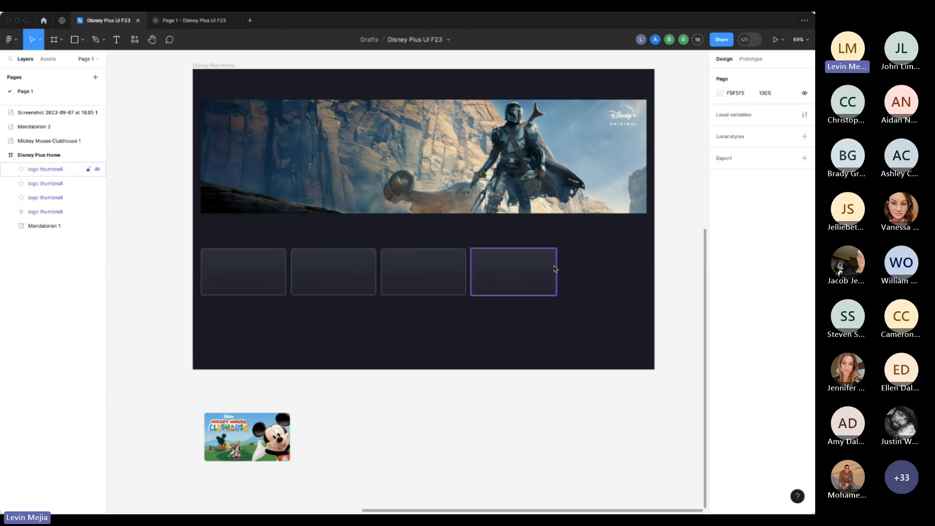
left_click(538, 271)
key("ctrl+d")
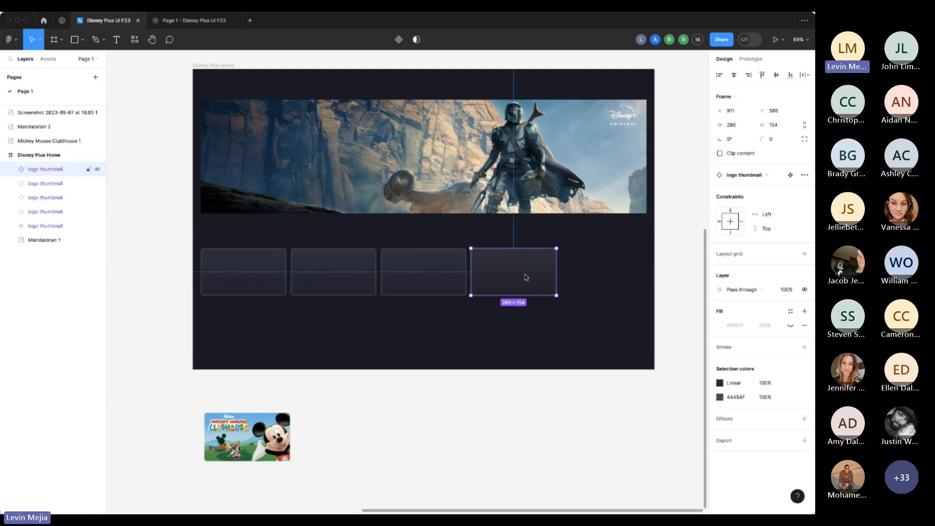
left_click(611, 317)
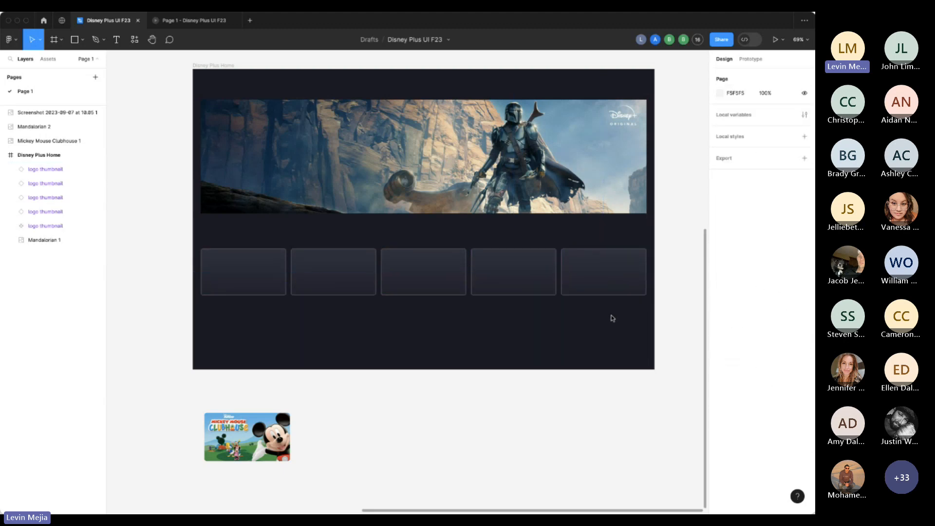
Delete the last three thumbnails, keeping the main component and its first instance.
left_click_drag(622, 321, 417, 272)
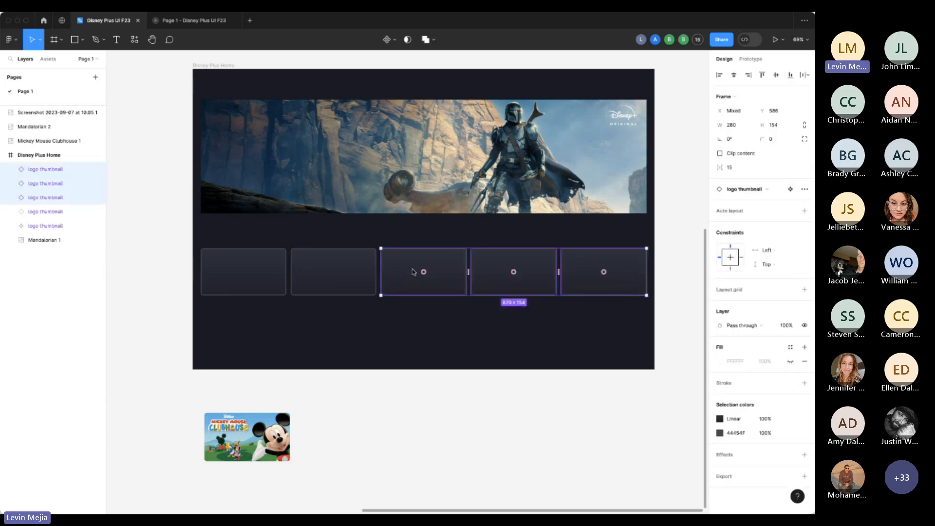
key("Delete")
left_click(336, 279)
left_click(282, 278)
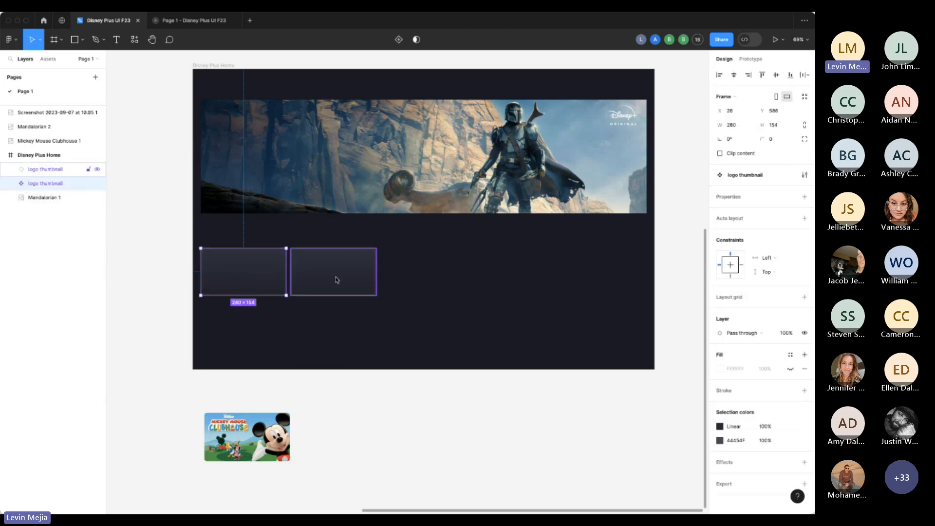
Wrap the two remaining logo thumbnails in a horizontal auto layout frame.
left_click(340, 272)
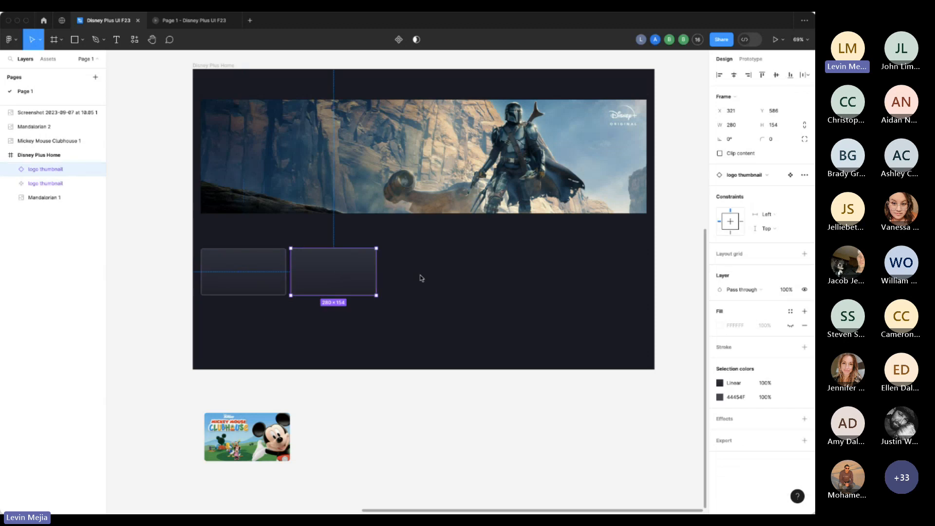
left_click(431, 264)
left_click_drag(431, 264, 255, 295)
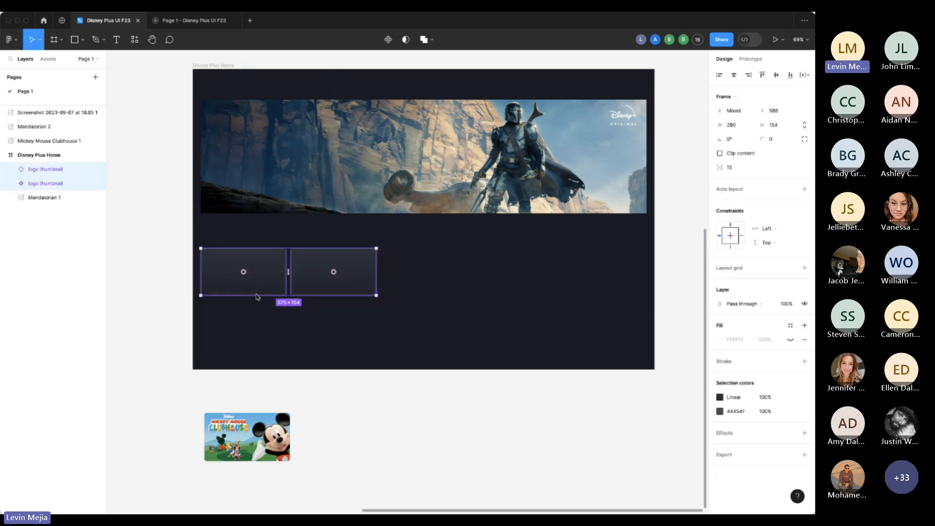
key("shift+a")
Duplicate the second thumbnail three times inside the auto layout frame to make a row of five.
left_click(333, 289)
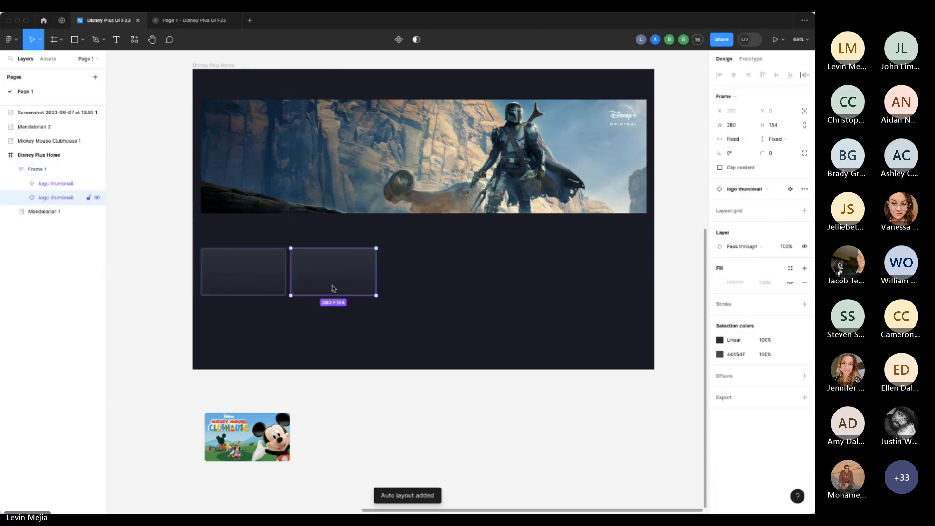
key("ctrl+d")
key("ctrl+d")
key("ctrl+d")
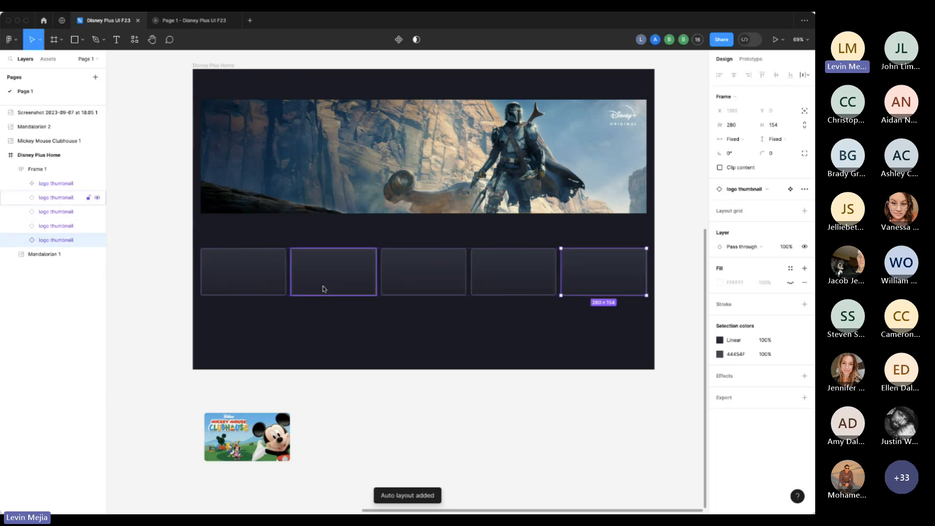
Set the spacing between thumbnails in the auto layout row to 12.
left_click(383, 323)
left_click(525, 276)
left_click(737, 220)
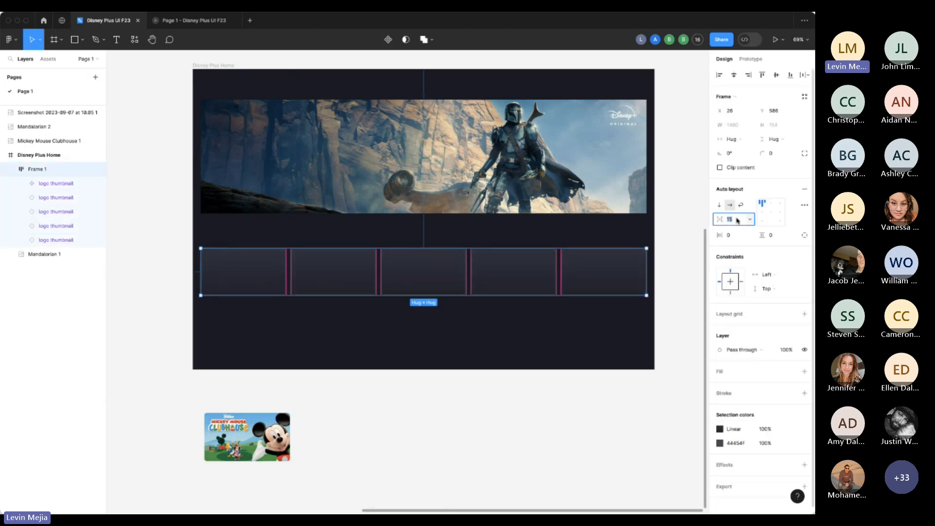
key("Return")
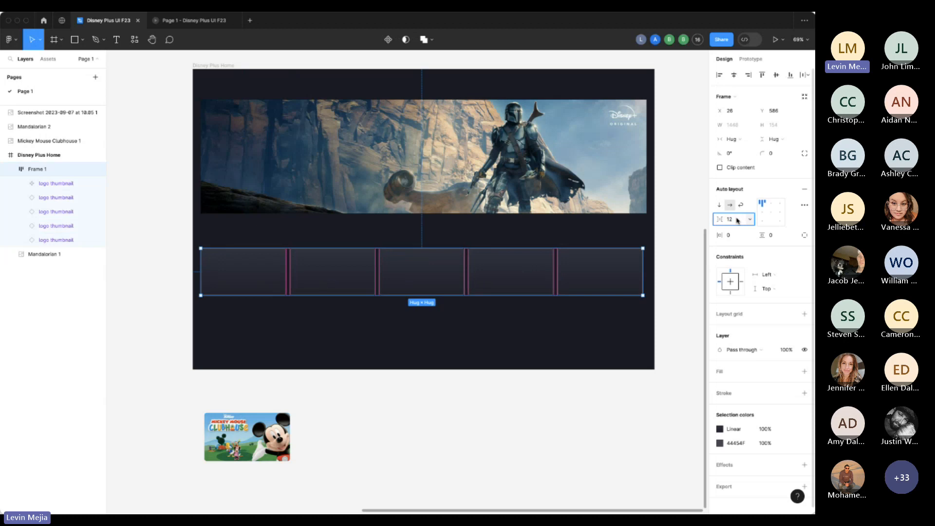
left_click(430, 322)
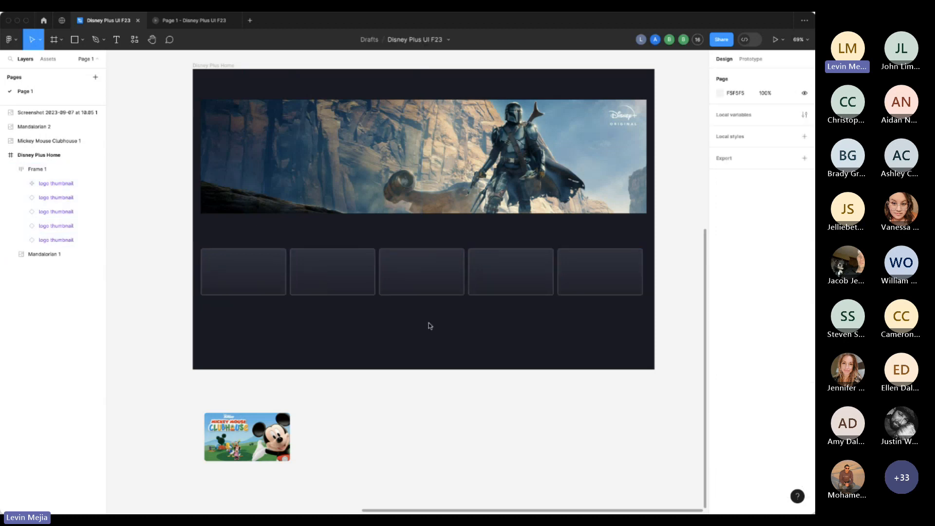
Expand the main logo thumbnail component's layer and select Rectangle 11 inside it.
left_click(62, 186)
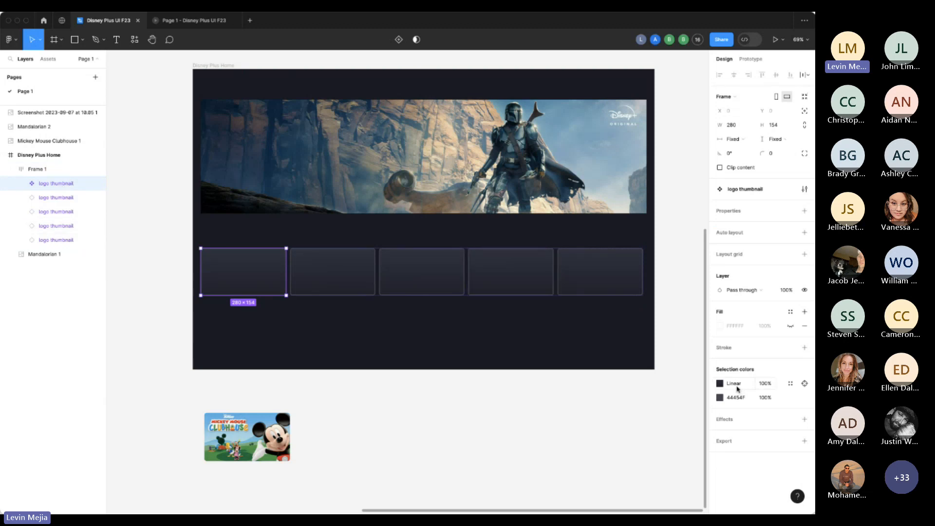
left_click(21, 183)
left_click(57, 198)
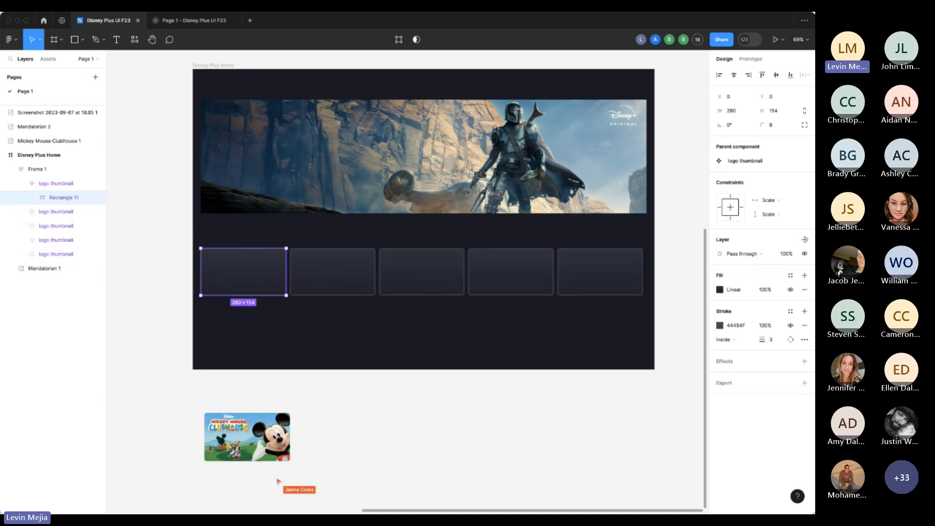
Paste a screenshot of the expanded layer list, enlarge it to about 1250 × 1255, then delete it.
key("super+v")
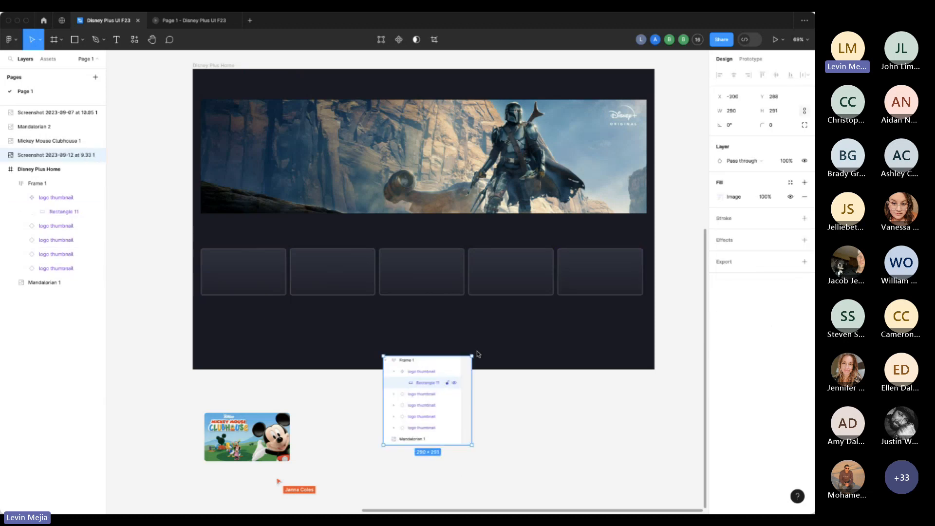
left_click_drag(477, 354, 612, 210)
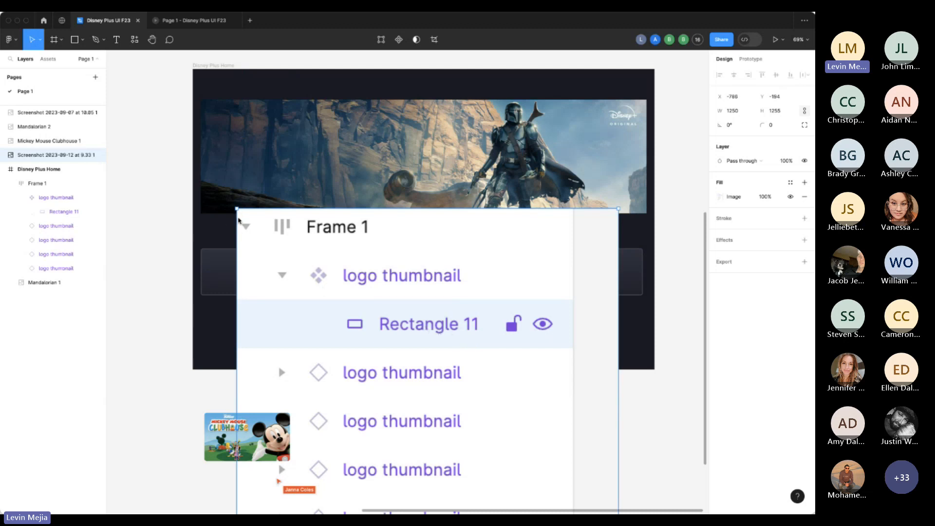
key("Delete")
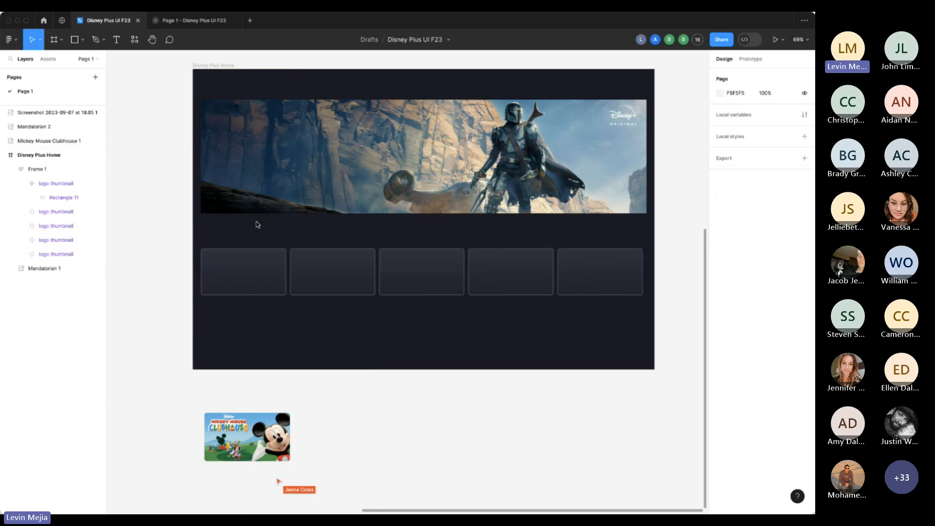
Recolor both stops of Rectangle 11's linear gradient fill to blue in the main logo thumbnail component.
left_click(63, 197)
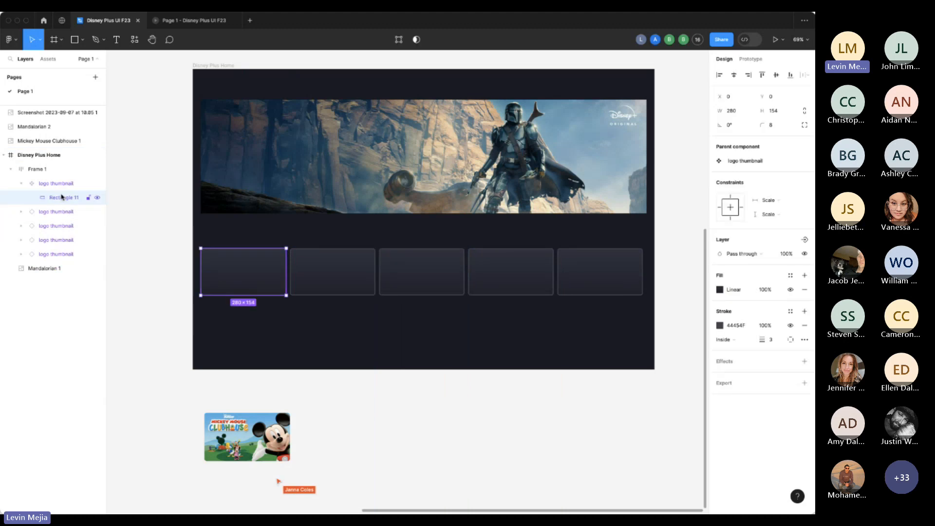
left_click(720, 290)
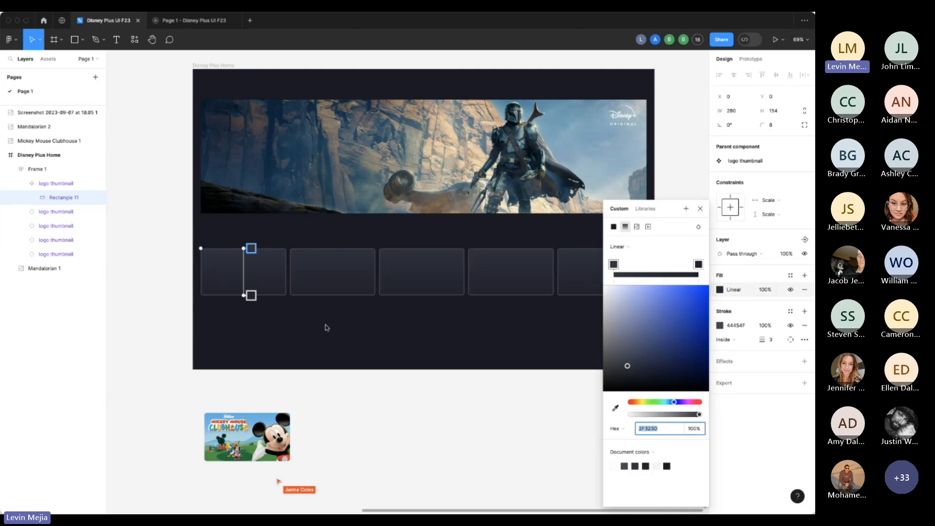
scroll(325, 327, "down", 5)
scroll(324, 327, "right", 4)
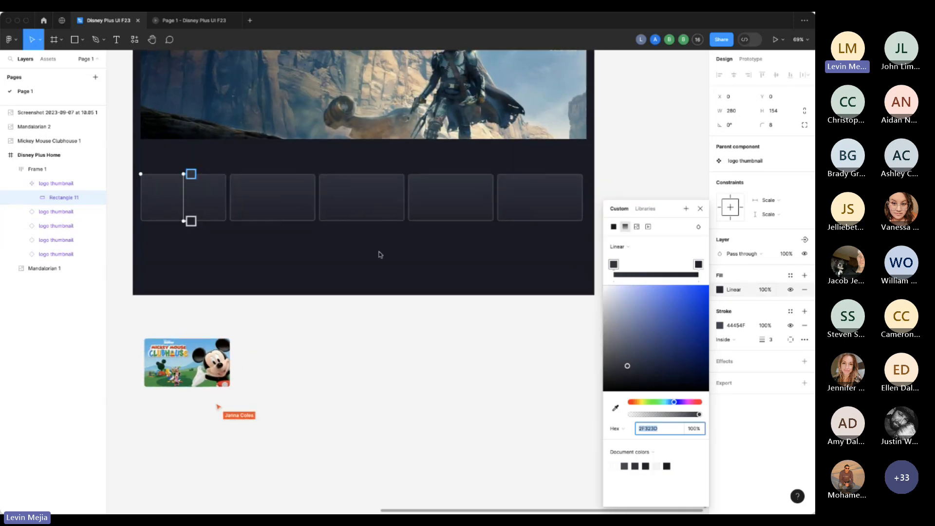
scroll(384, 328, "up", 3)
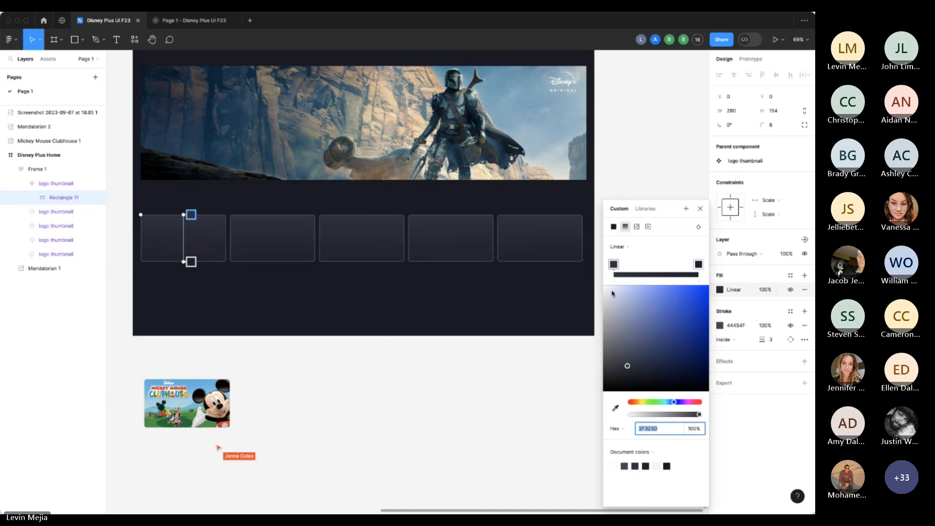
left_click(613, 266)
mouse_move(672, 356)
left_mouse_down()
mouse_move(664, 329)
mouse_move(674, 315)
mouse_move(692, 335)
left_mouse_up()
left_click(698, 264)
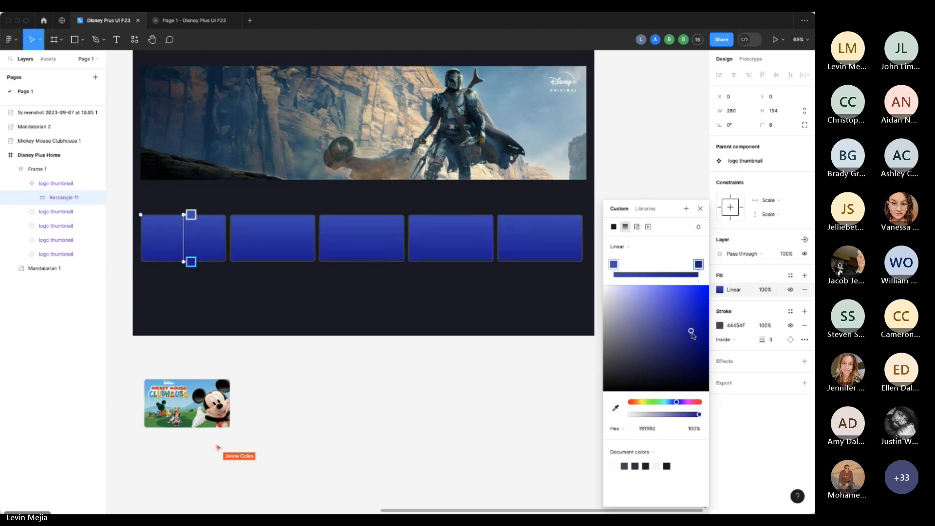
Recolor the stroke of Rectangle 11 in the main component to a bright purple.
left_click(719, 326)
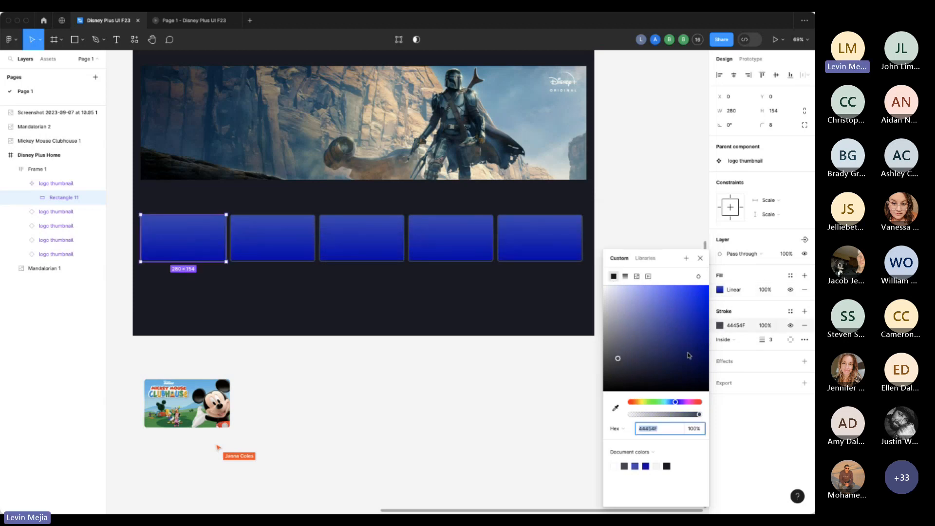
left_click_drag(689, 355, 711, 288)
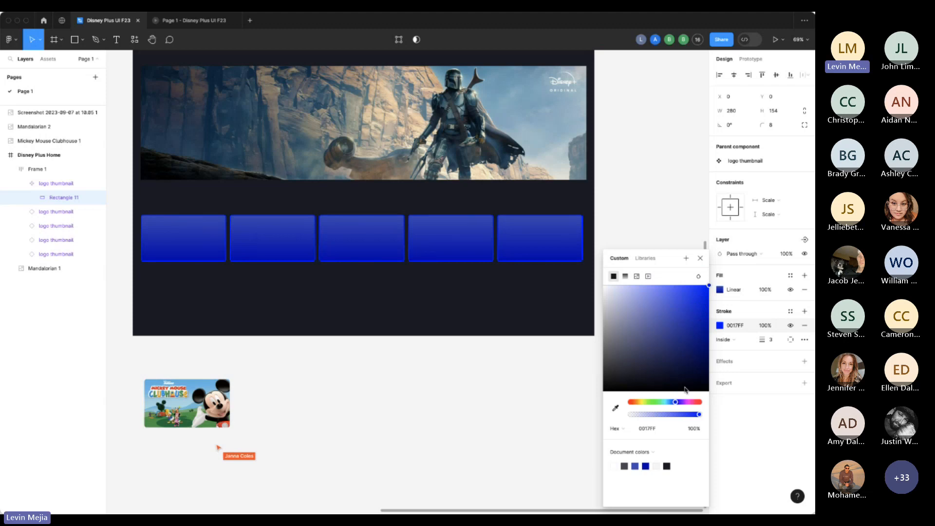
left_click(685, 401)
left_click(540, 330)
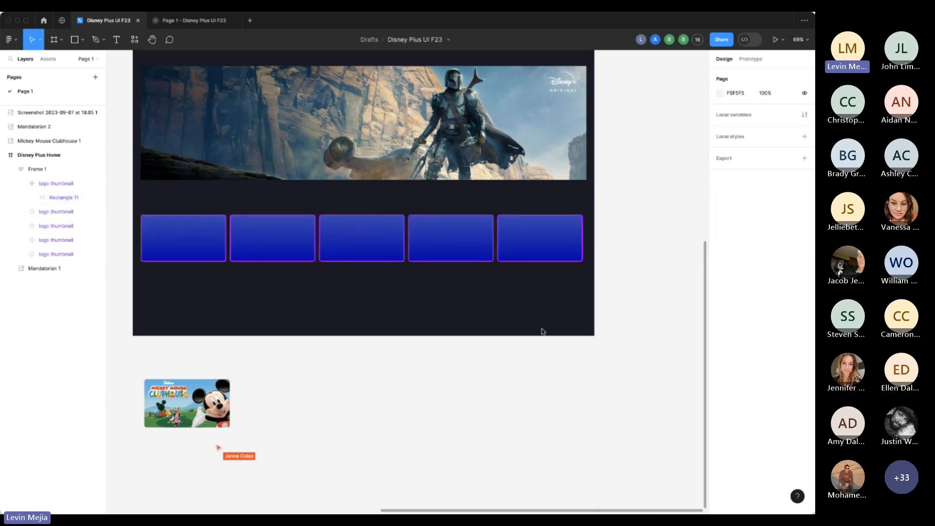
Undo the blue fill and purple stroke changes made to the main logo thumbnail component.
scroll(526, 407, "up", 3)
scroll(526, 407, "left", 3)
scroll(525, 407, "right", 1)
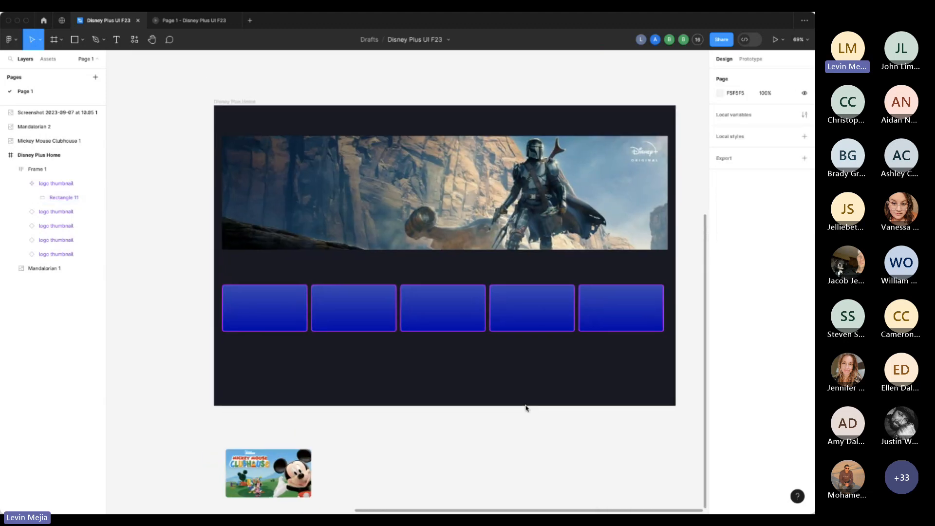
key("ctrl+z")
key("ctrl+z")
key("ctrl+z")
key("ctrl+z")
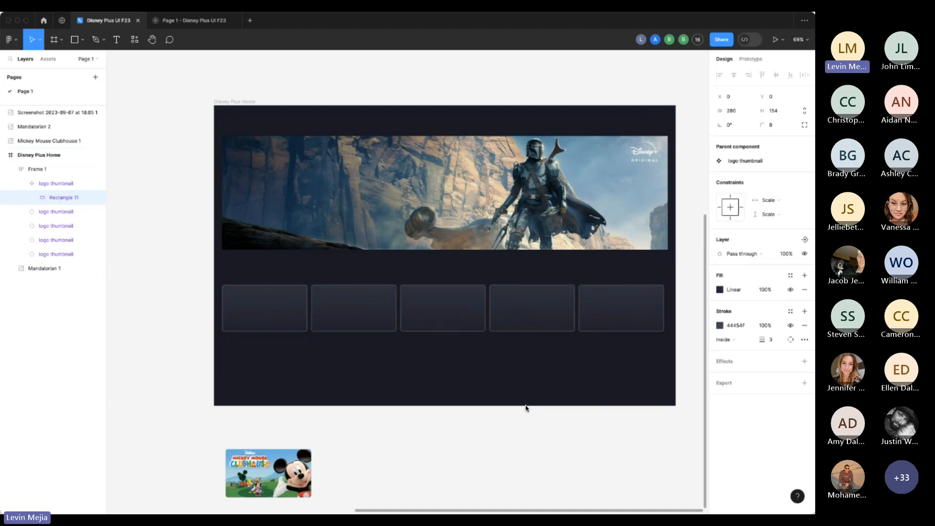
Paste a screenshot of the Pages list beside the home frame and enlarge it to about 997 × 551.
scroll(524, 408, "right", 3)
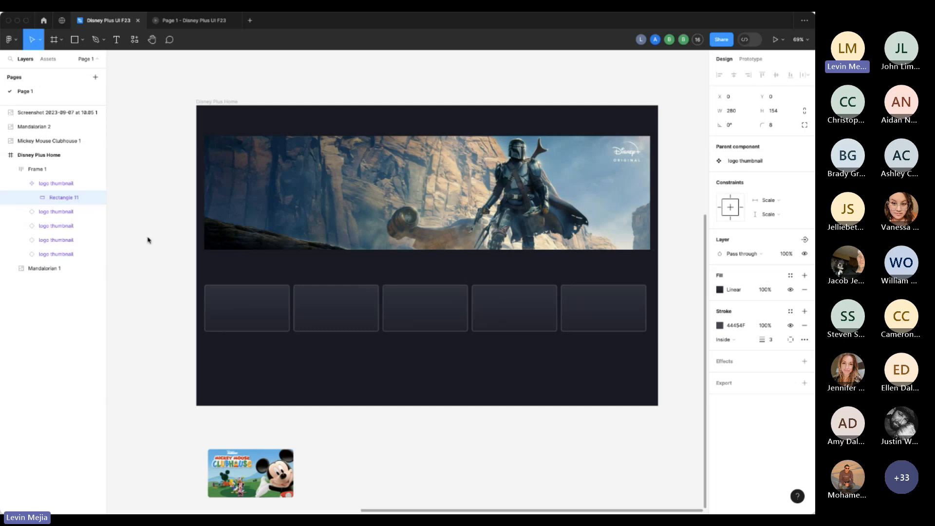
key("super+v")
scroll(198, 221, "left", 3)
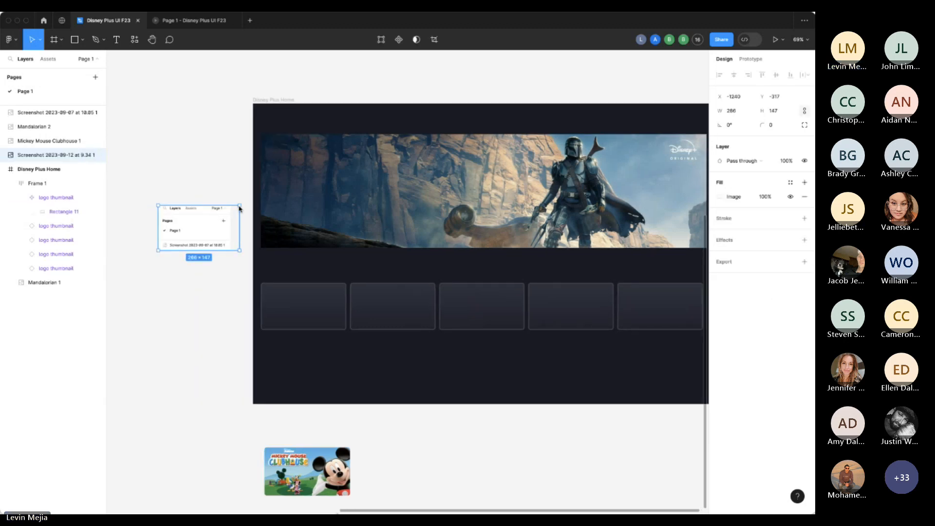
left_click_drag(239, 204, 463, 82)
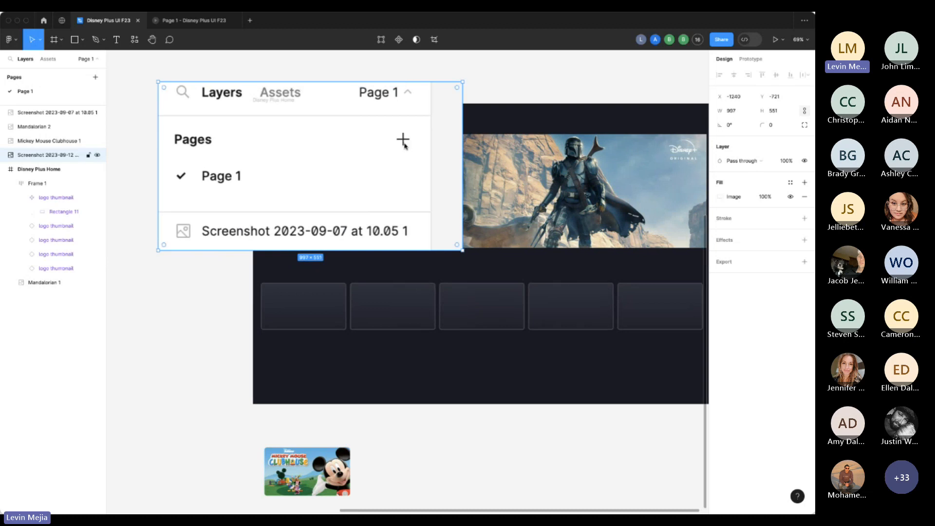
Delete the enlarged layers-panel screenshot from the canvas and add a second page with its default name.
key("Delete")
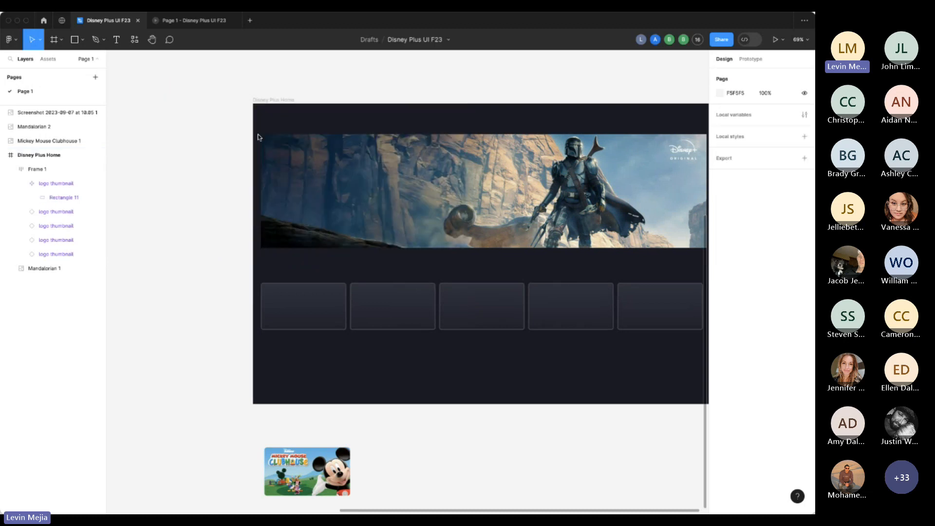
left_click(96, 77)
triple_click(61, 107)
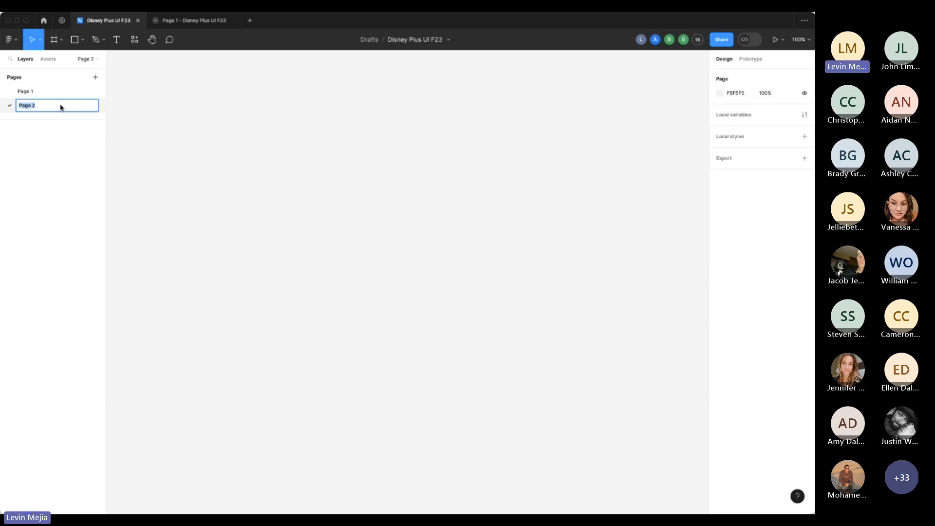
key("Return")
Copy the fourth logo thumbnail instance from Page 1 and paste it onto Page 2.
left_click(33, 90)
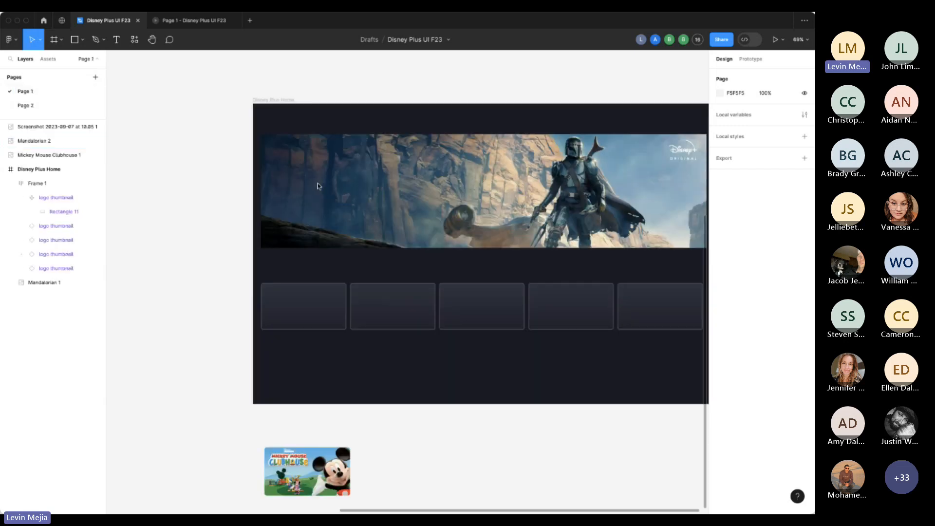
double_click(587, 320)
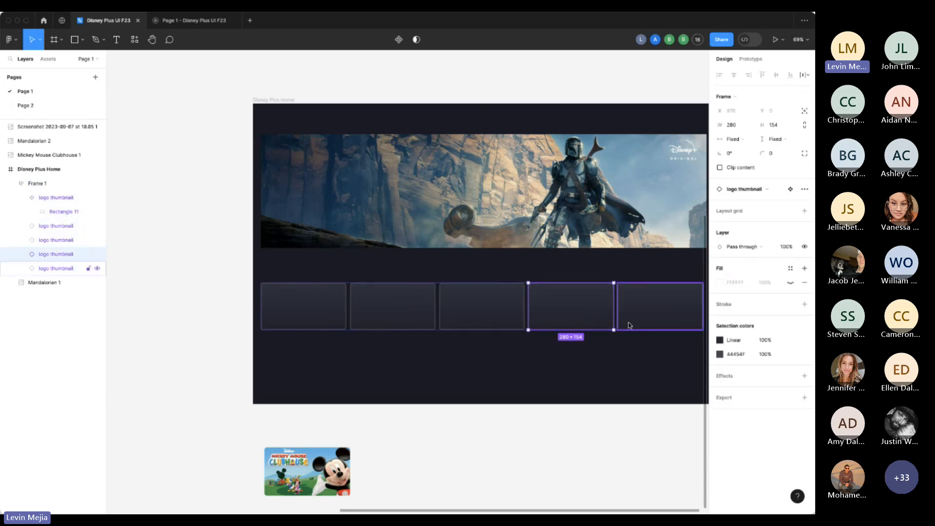
left_click(49, 106)
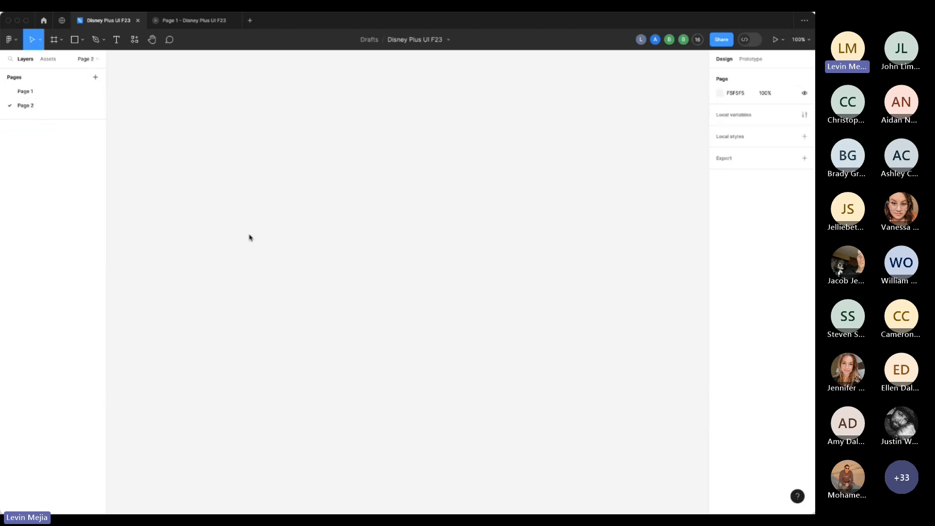
key("super+v")
On Page 1, change the gradient's first colour in the main logo thumbnail component's rectangle to bright blue.
left_click(30, 94)
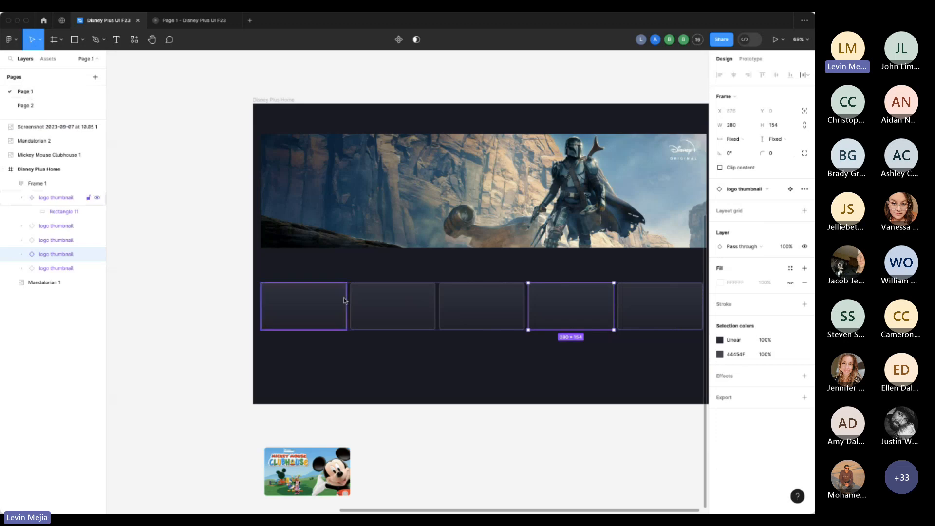
left_click(198, 299)
key("shift+1")
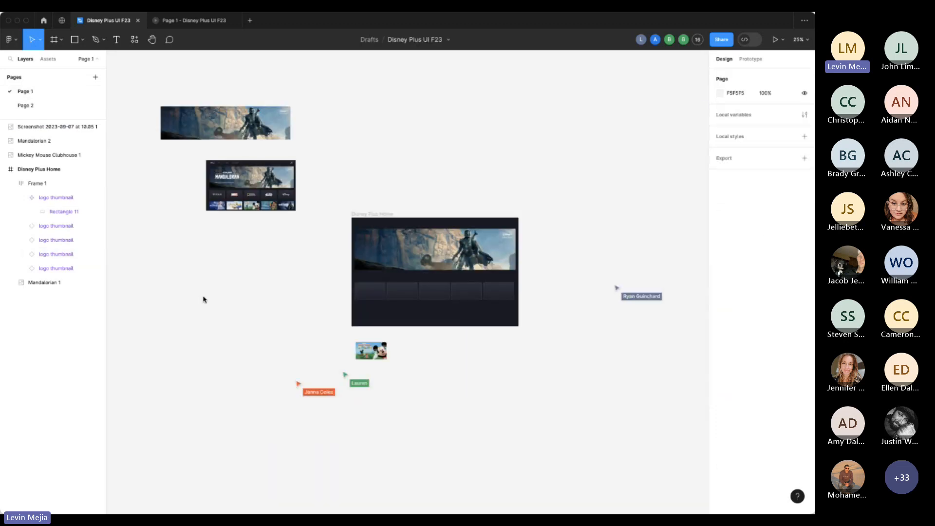
double_click(380, 295)
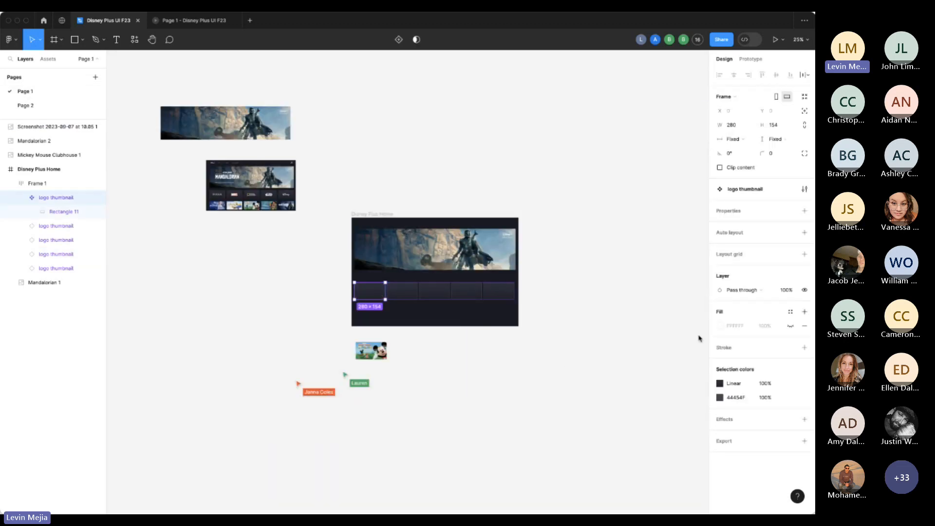
left_click(54, 211)
left_click(720, 291)
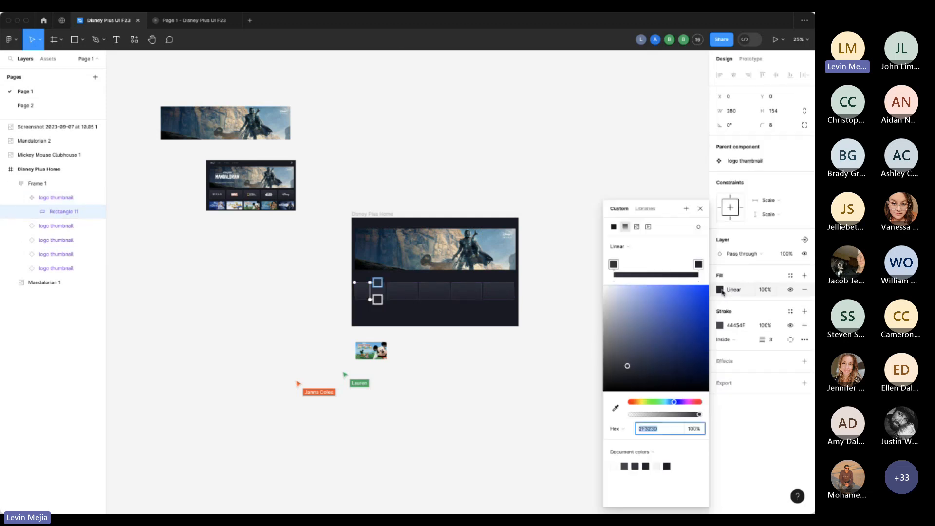
left_click(677, 325)
left_click(506, 372)
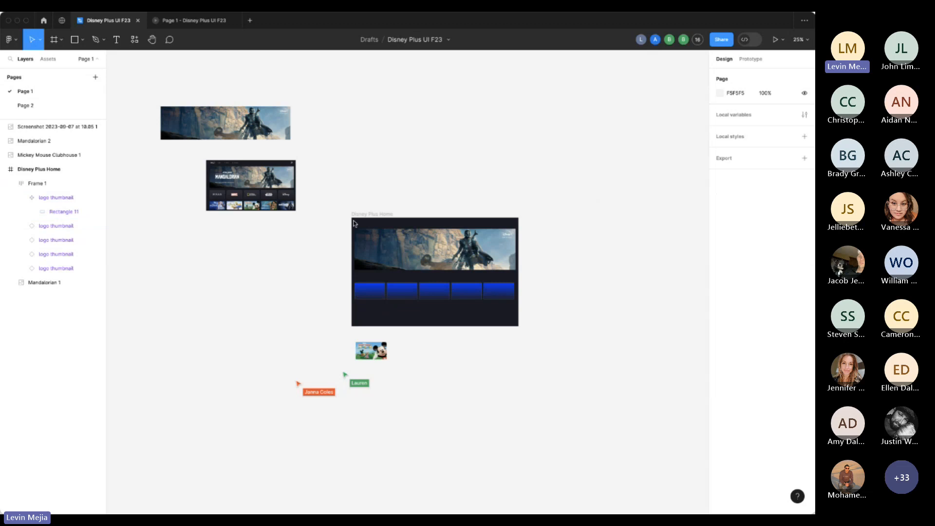
Inspect the recoloured thumbnails on Page 1 and the pasted instance on Page 2.
left_click_drag(346, 209, 549, 351)
left_click(35, 105)
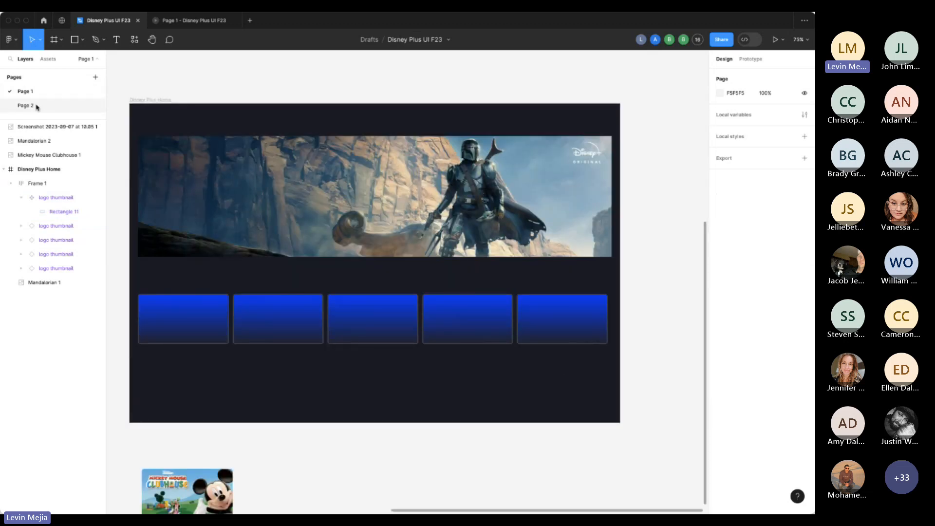
key("shift+0")
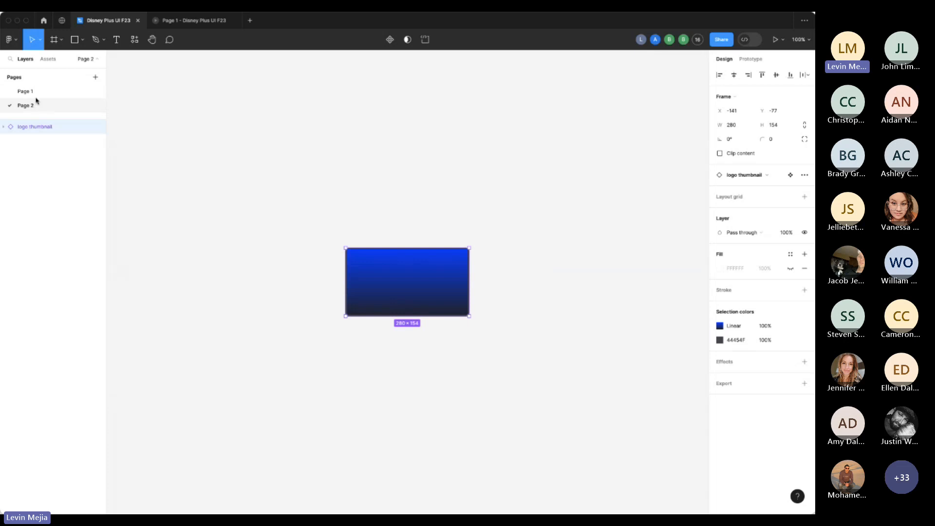
left_click(32, 93)
Undo the blue gradient change on the main logo thumbnail component.
key("super+z")
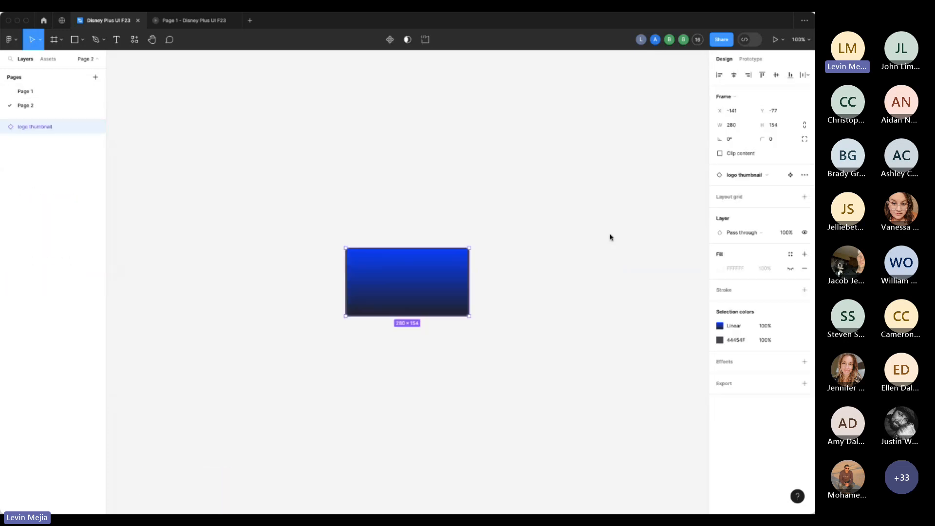
key("super+z")
key("super+z")
key("super+z")
key("super+z")
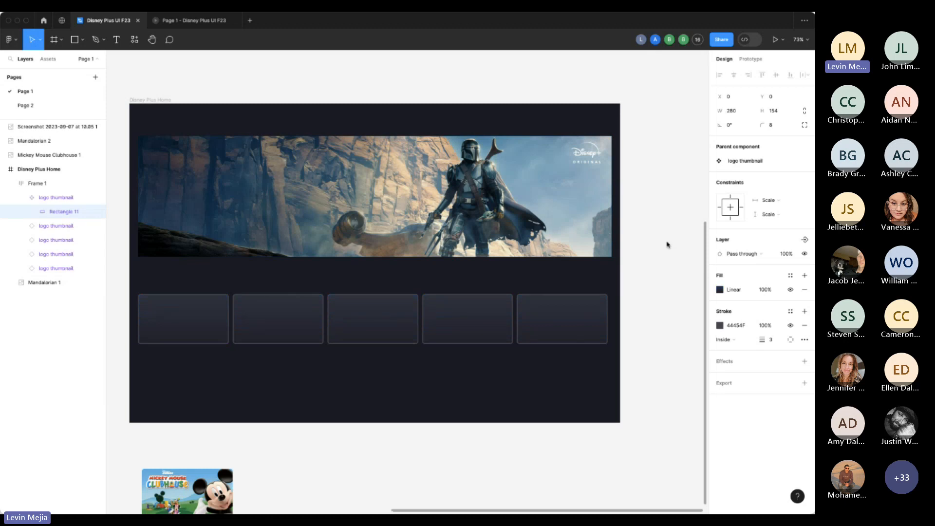
Move the row of five thumbnails up closer to the Mandalorian banner, to about X 32, Y 527.
scroll(666, 244, "left", 3)
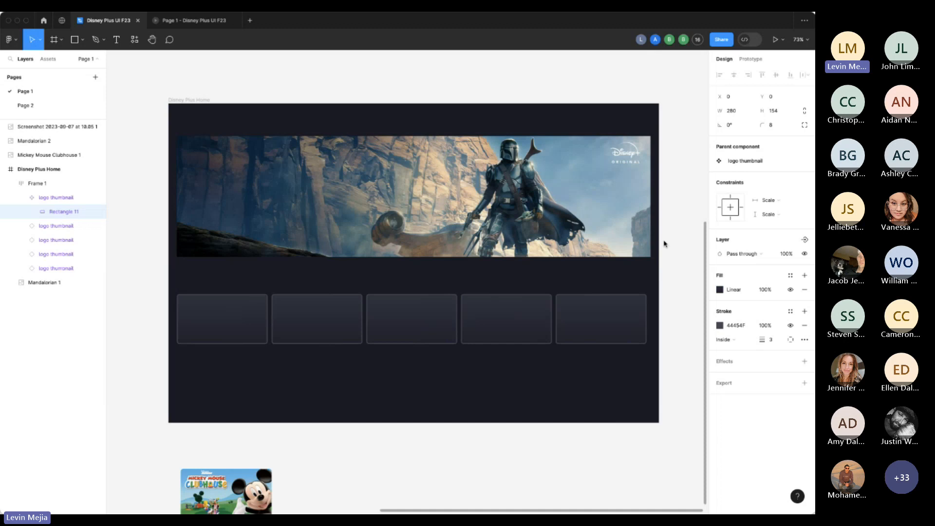
scroll(628, 257, "up", 1)
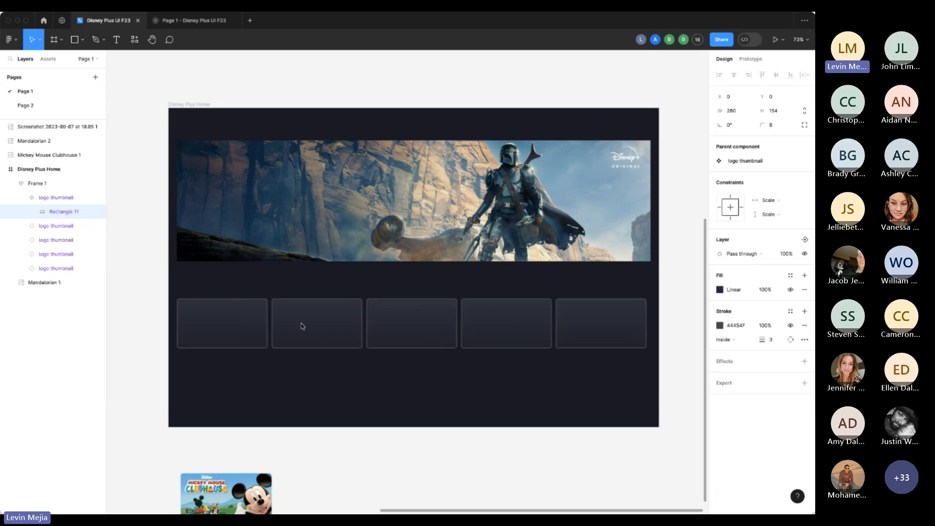
key("Escape")
key("Escape")
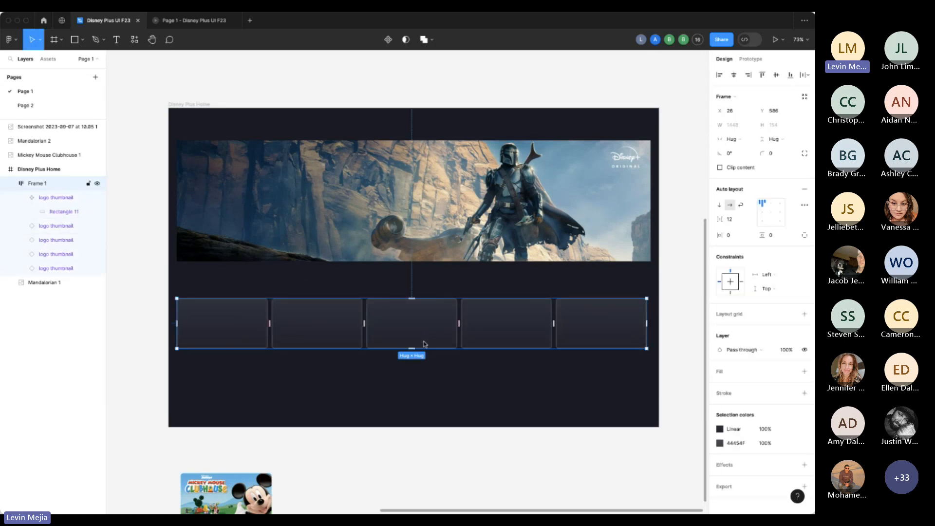
left_click_drag(423, 343, 441, 319)
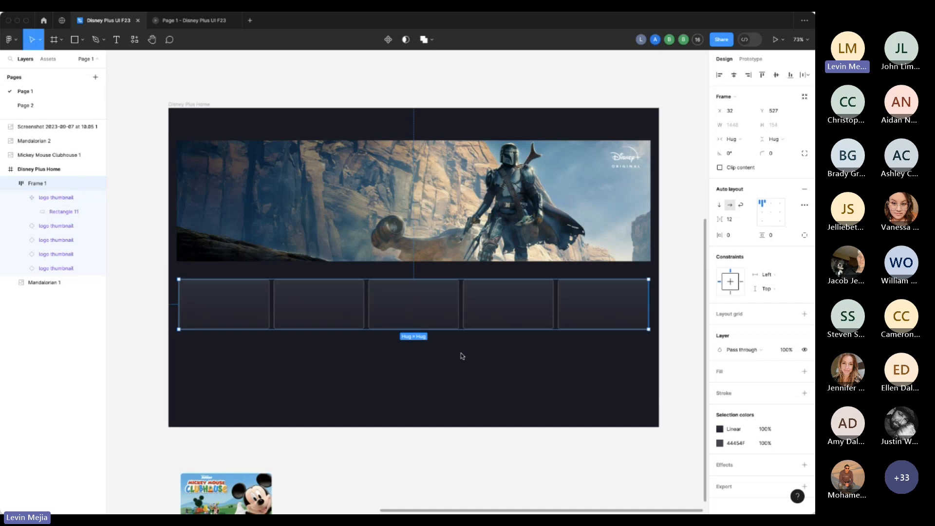
Detach the third logo thumbnail instance in the row from its main component.
left_click(435, 317)
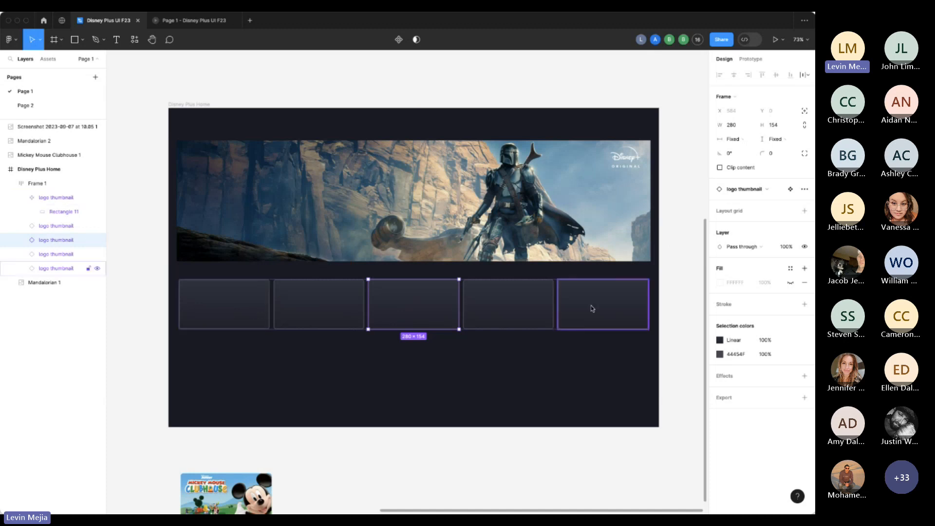
left_click(247, 315)
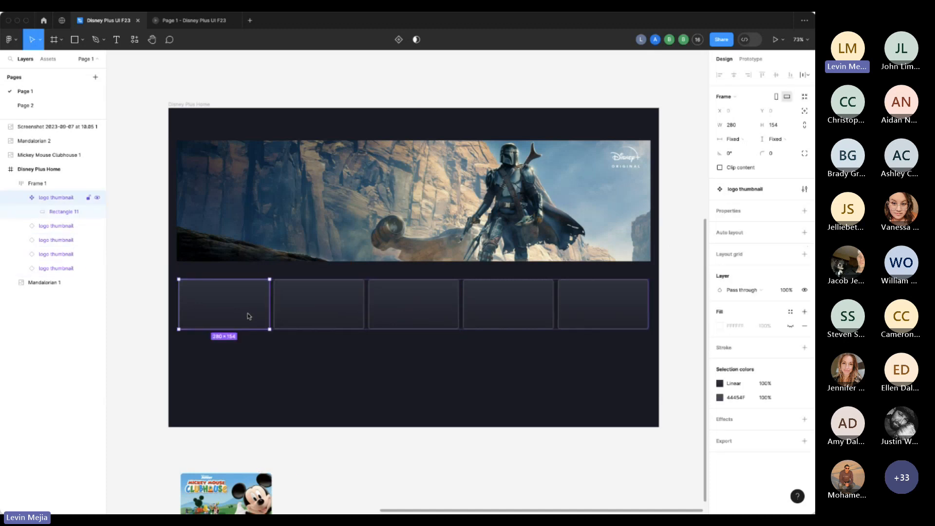
left_click(451, 307)
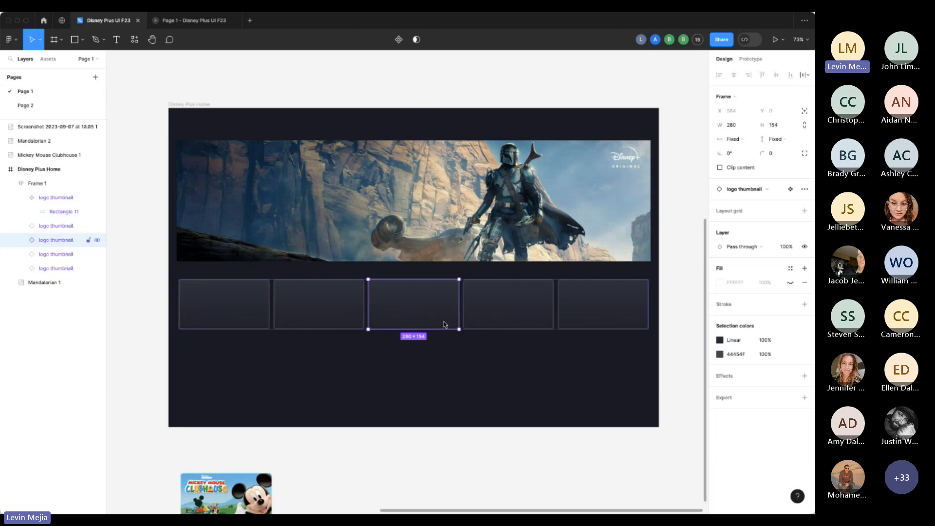
right_click(426, 303)
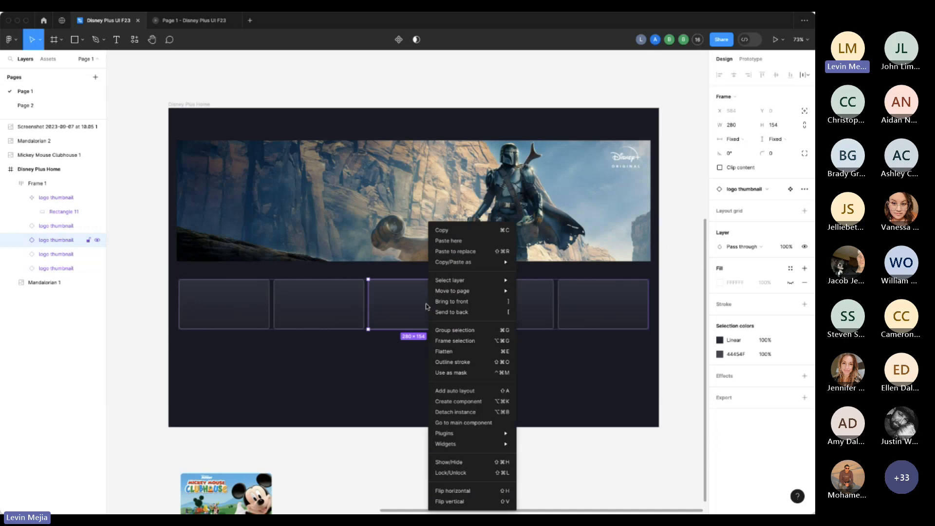
left_click(471, 413)
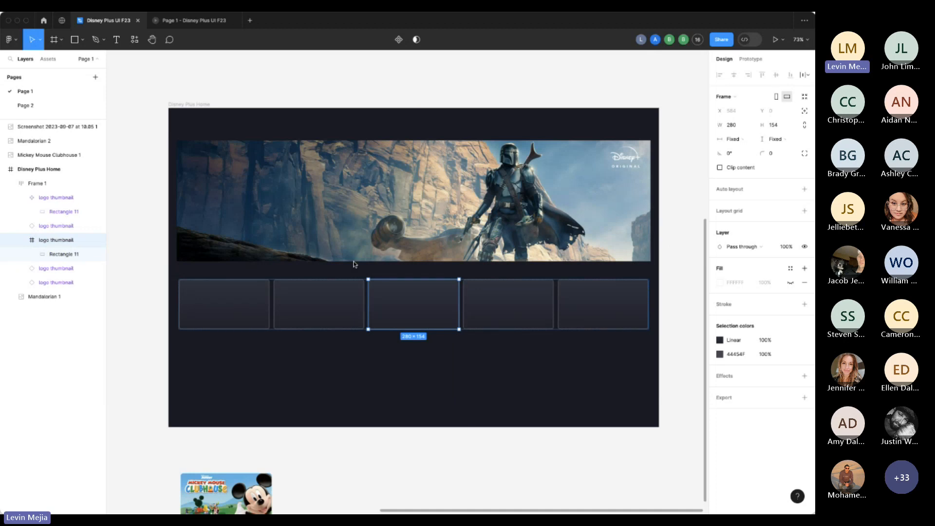
Set the first gradient colour of the detached middle thumbnail's rectangle to bright blue 002FDC.
left_click_drag(356, 264, 485, 370)
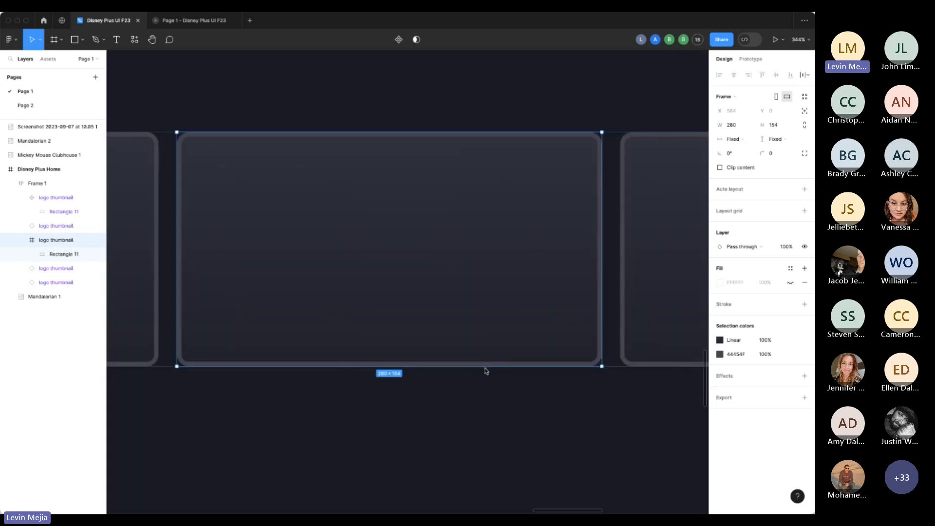
key("minus")
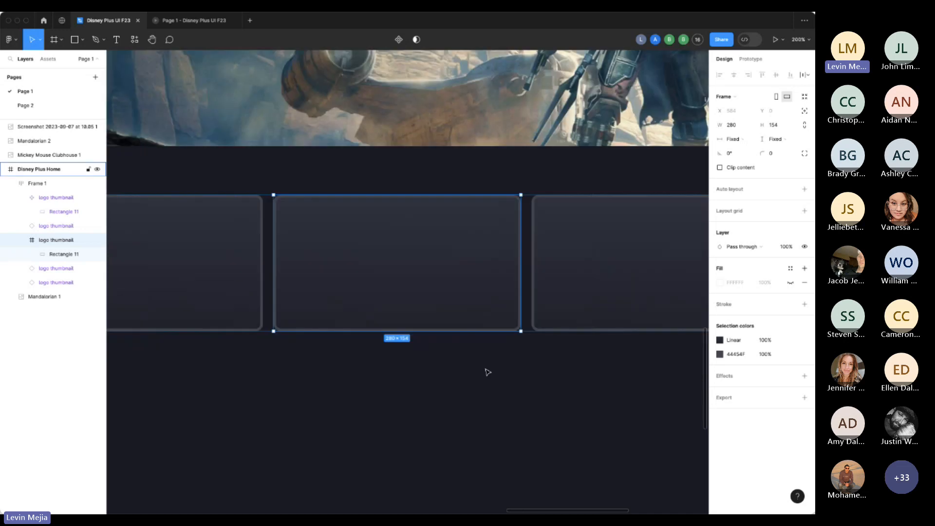
key("minus")
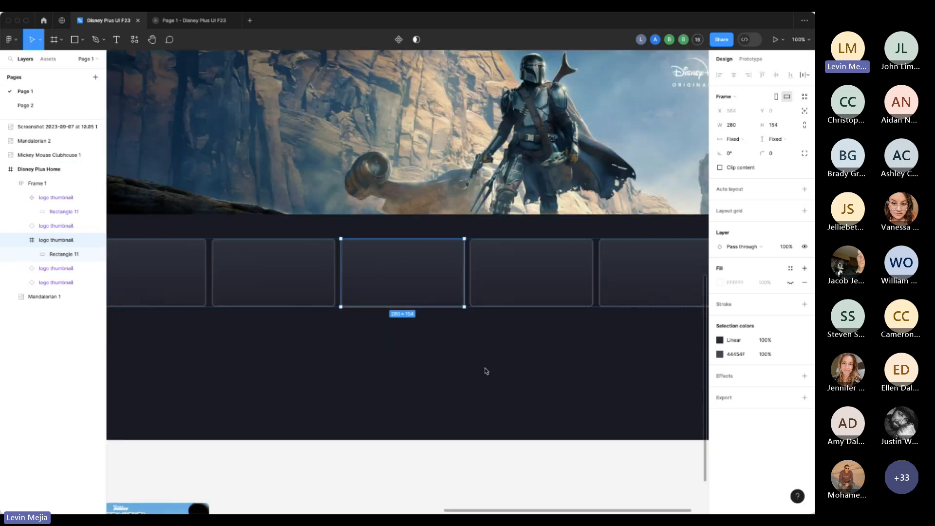
left_click(59, 254)
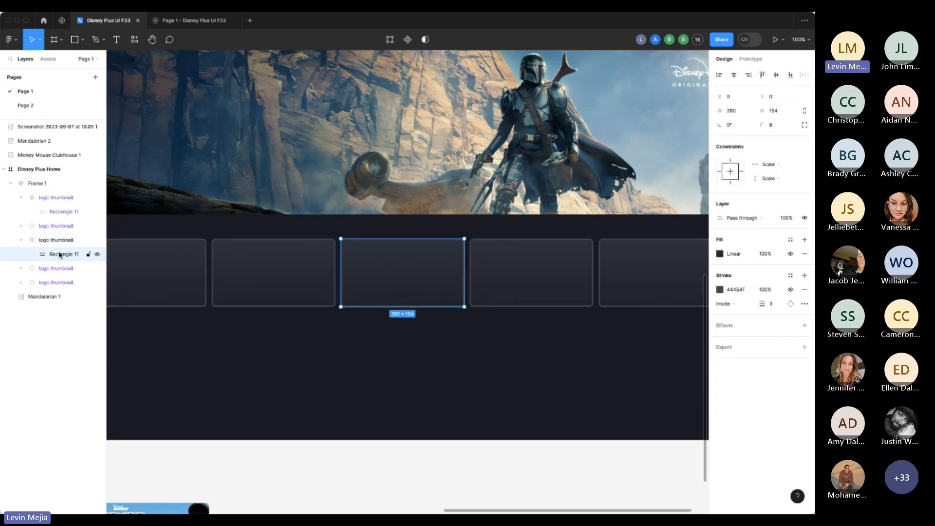
left_click(720, 254)
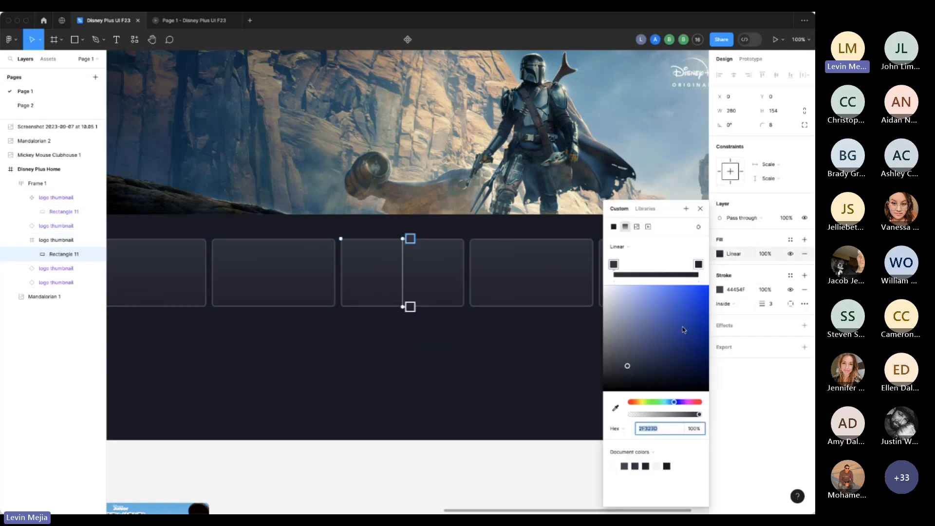
left_click_drag(683, 330, 713, 303)
scroll(478, 355, "left", 2)
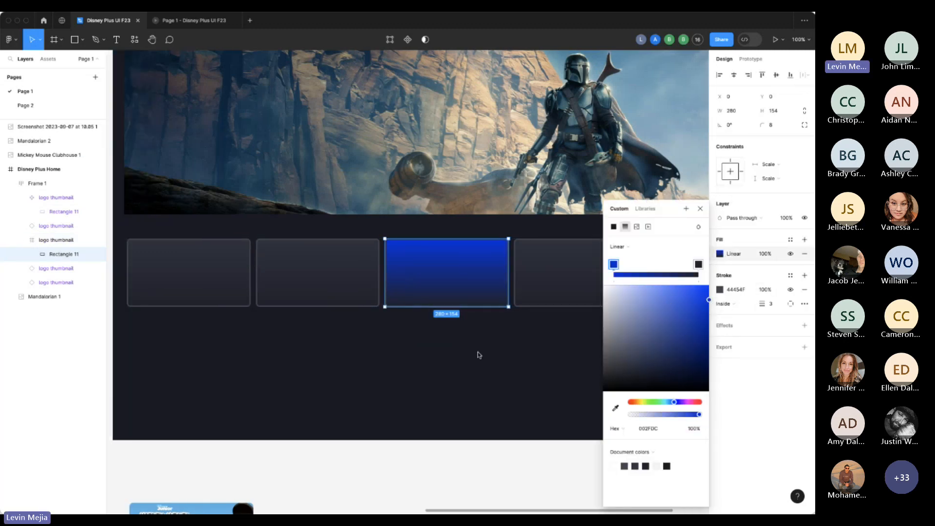
Change the first gradient colour of the main logo thumbnail component's rectangle to pink.
left_click(227, 288)
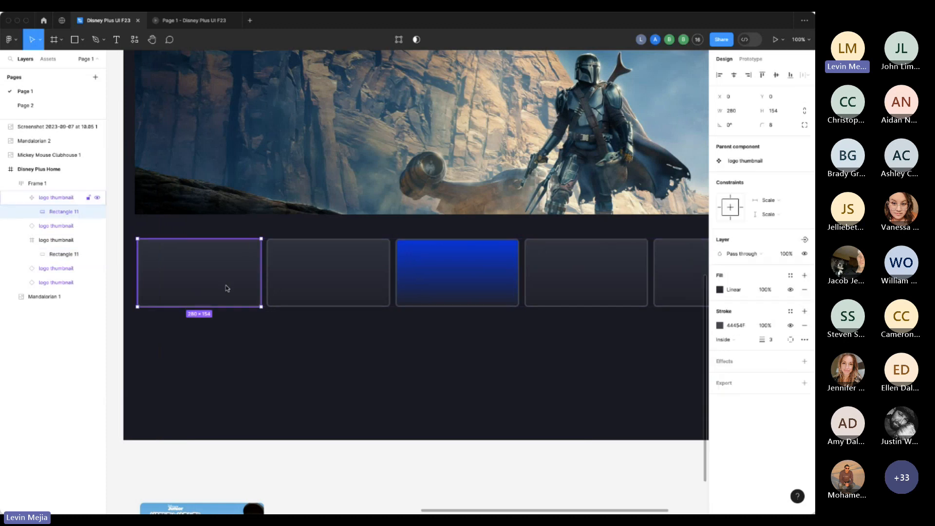
left_click(721, 290)
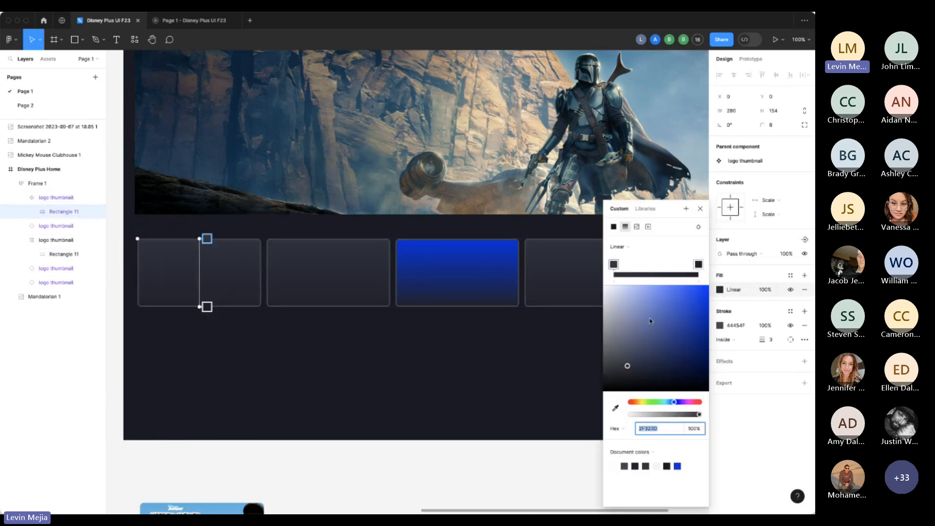
left_click(614, 264)
left_click(692, 402)
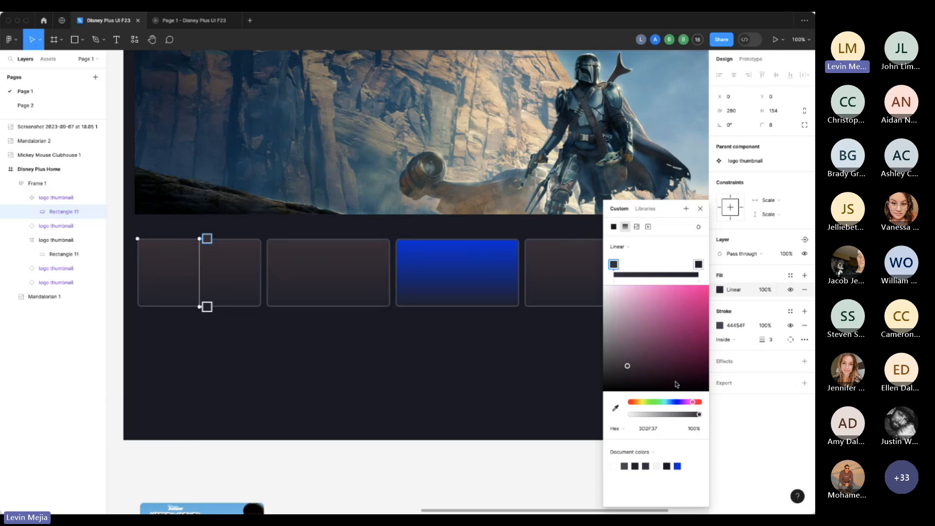
left_click_drag(676, 384, 695, 336)
left_click(434, 377)
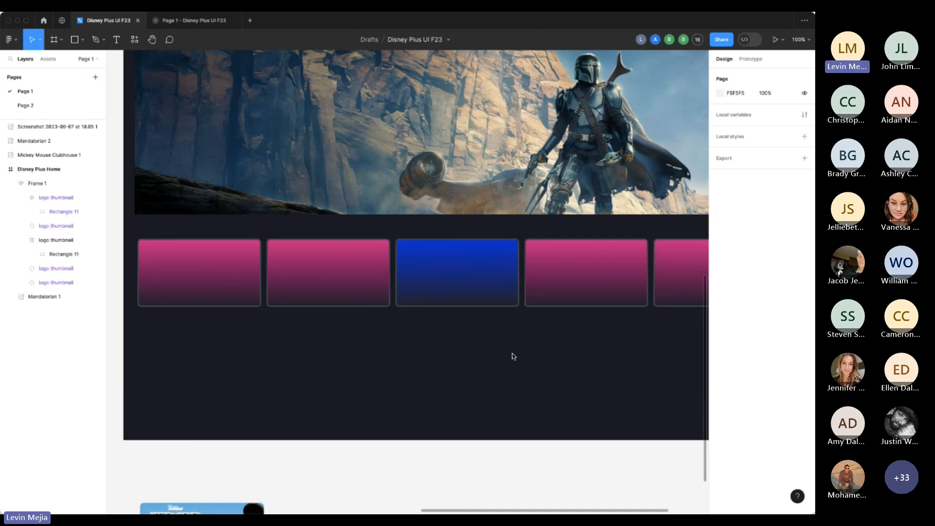
Undo the pink fill on the main component and the blue fill on the detached thumbnail.
key("super+z")
key("super+z")
key("super+z")
key("super+z")
key("super+z")
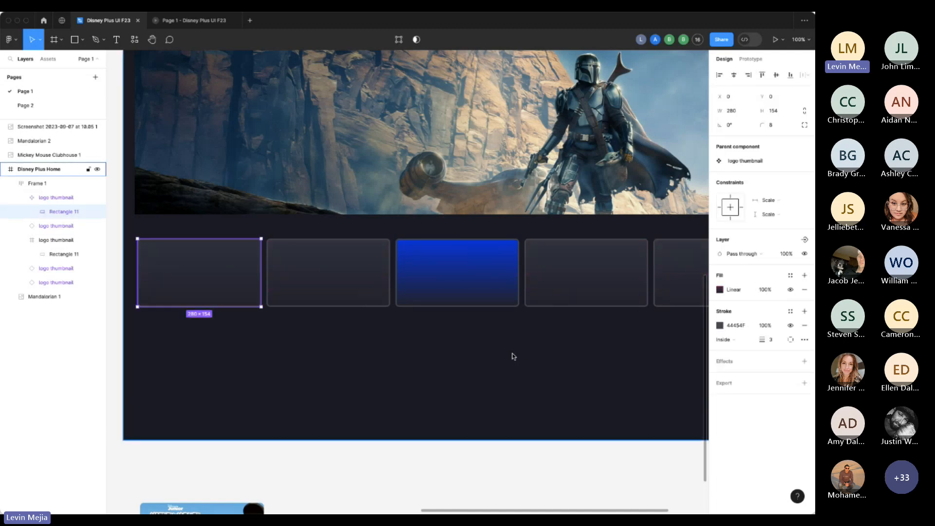
key("super+z")
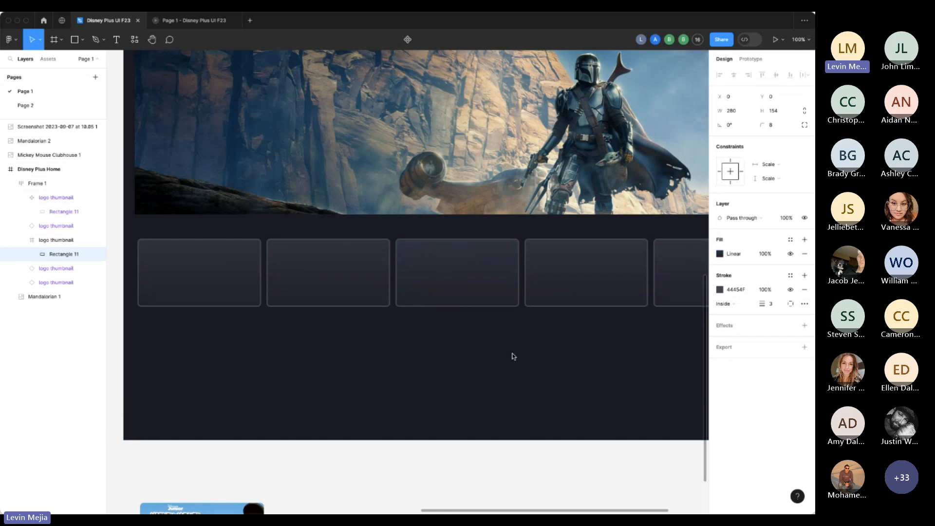
Undo the detaching of the third logo thumbnail in the row on Page 1.
key("super+z")
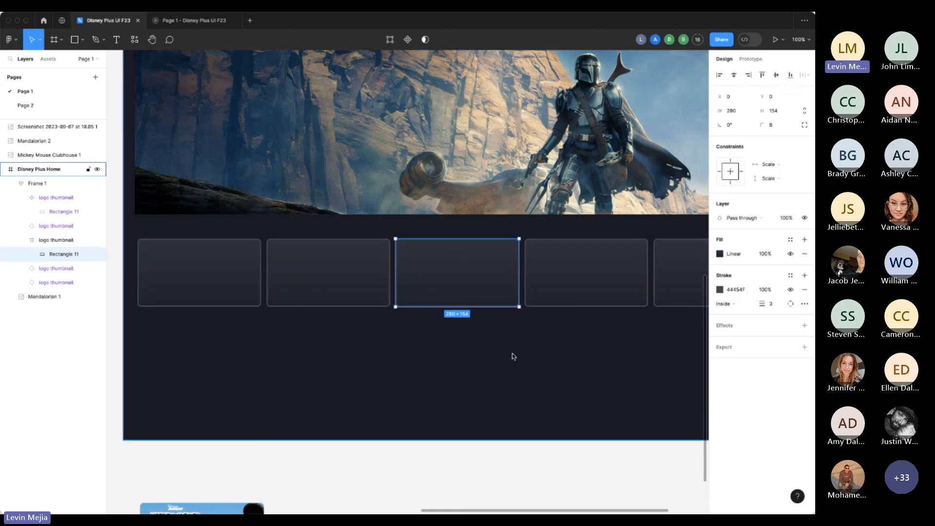
key("super+z")
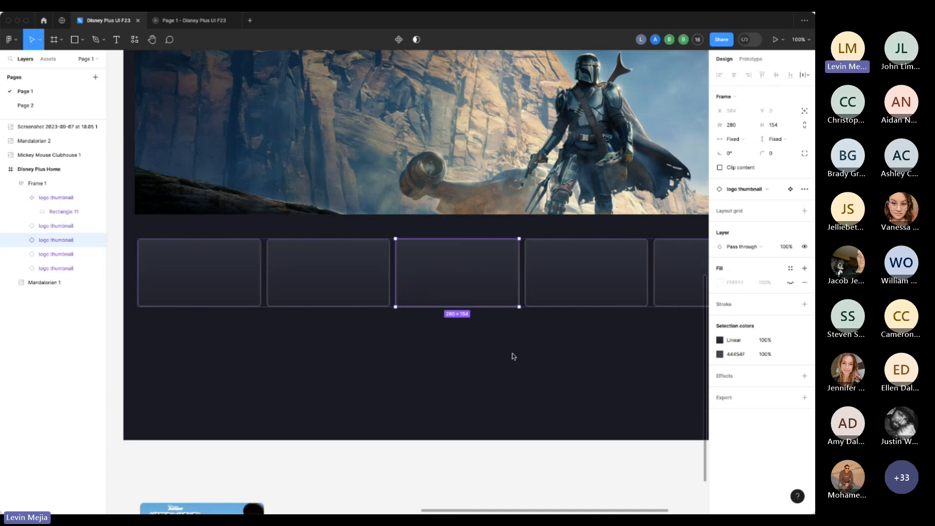
On Page 2, set the first gradient colour of the logo thumbnail instance's rectangle to bright blue 0036FC.
left_click(27, 105)
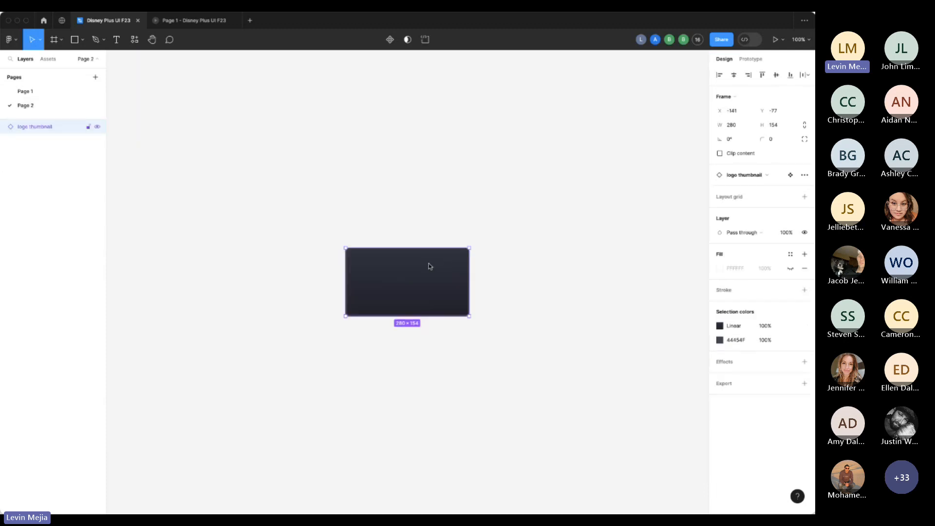
left_click(4, 127)
left_click(43, 142)
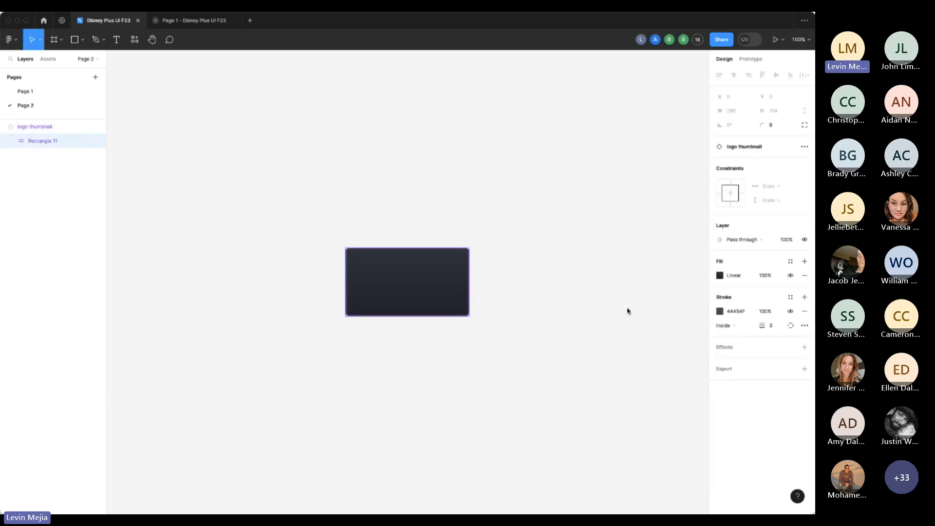
left_click(720, 276)
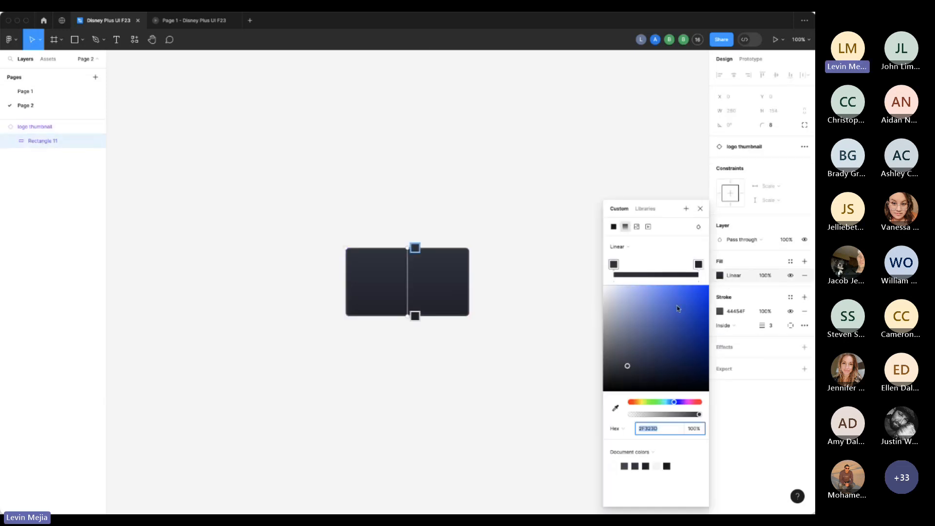
type("0036FC")
key("Return")
left_click(572, 345)
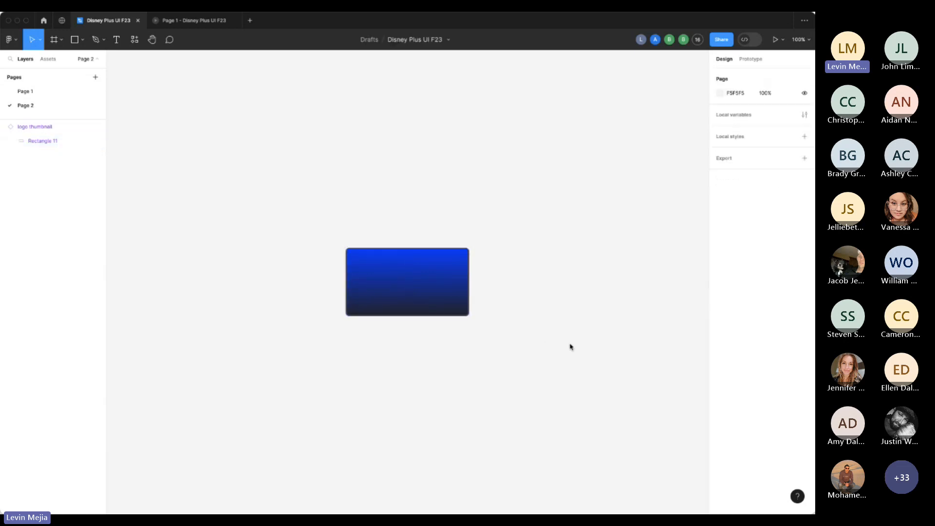
Compare the thumbnail row on Page 1 with the recoloured logo thumbnail instance on Page 2.
left_click(38, 93)
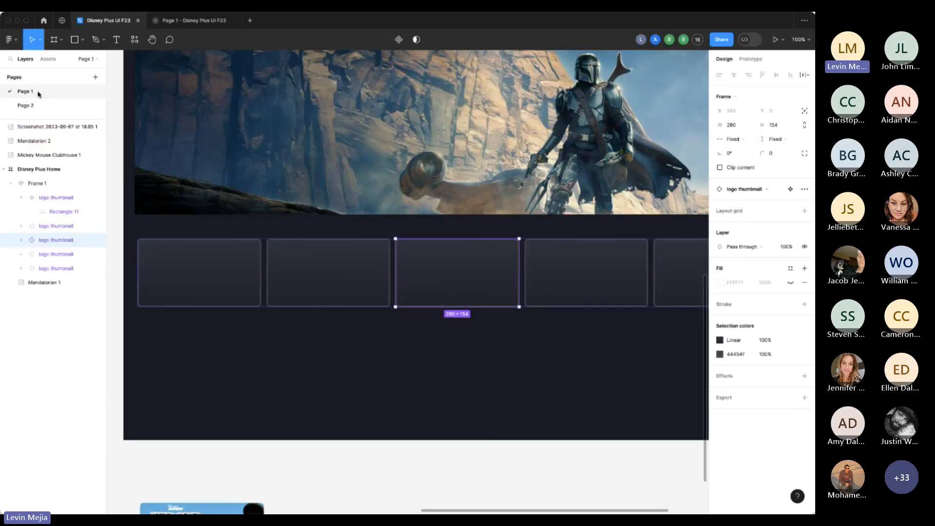
left_click(48, 107)
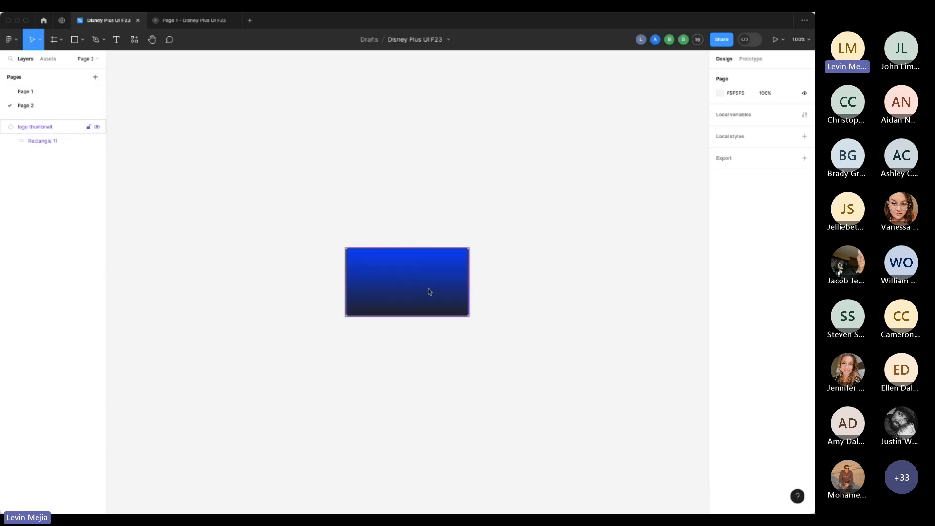
left_click(40, 96)
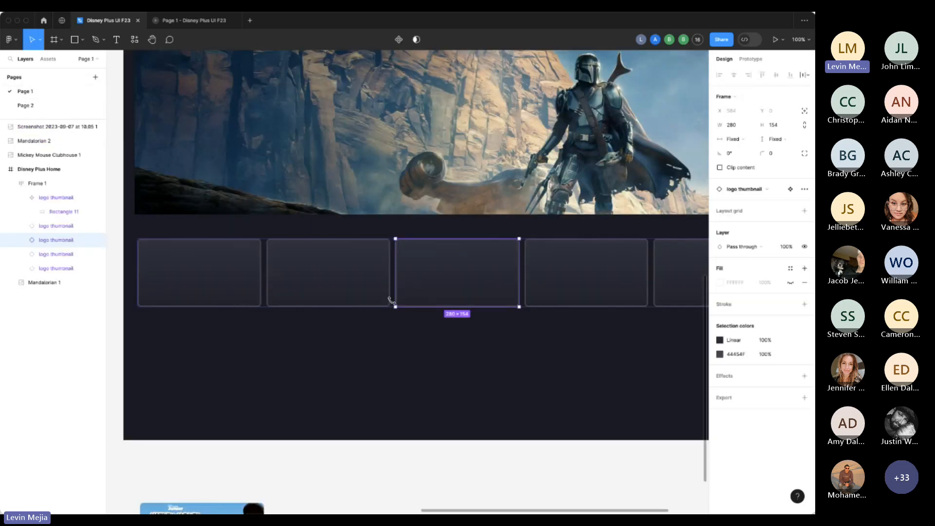
left_click(32, 104)
Push the Page 2 instance's blue fill to the main logo thumbnail component and check the row on Page 1.
left_click(416, 278)
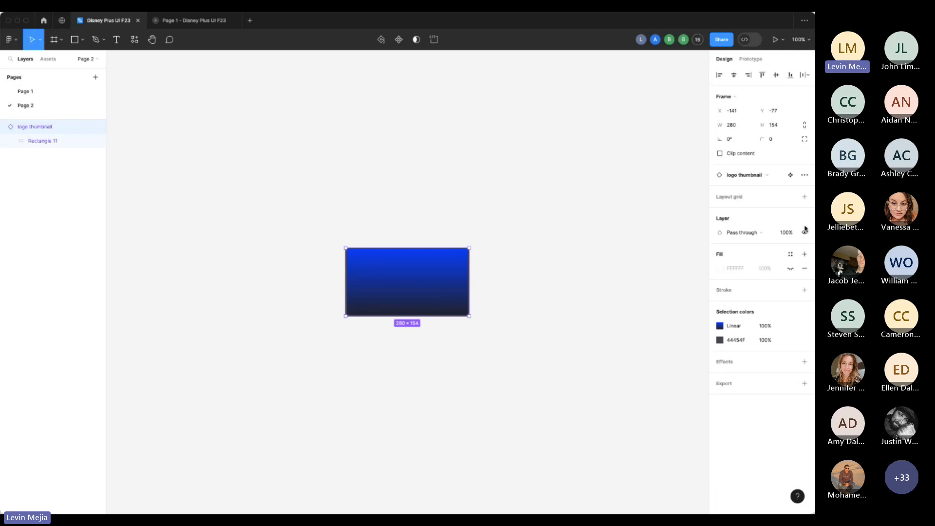
left_click(805, 175)
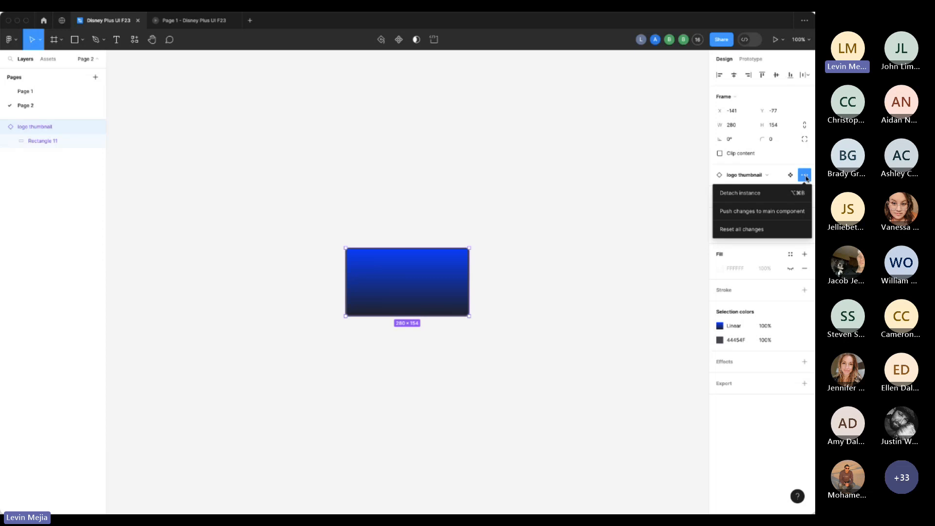
left_click(606, 187)
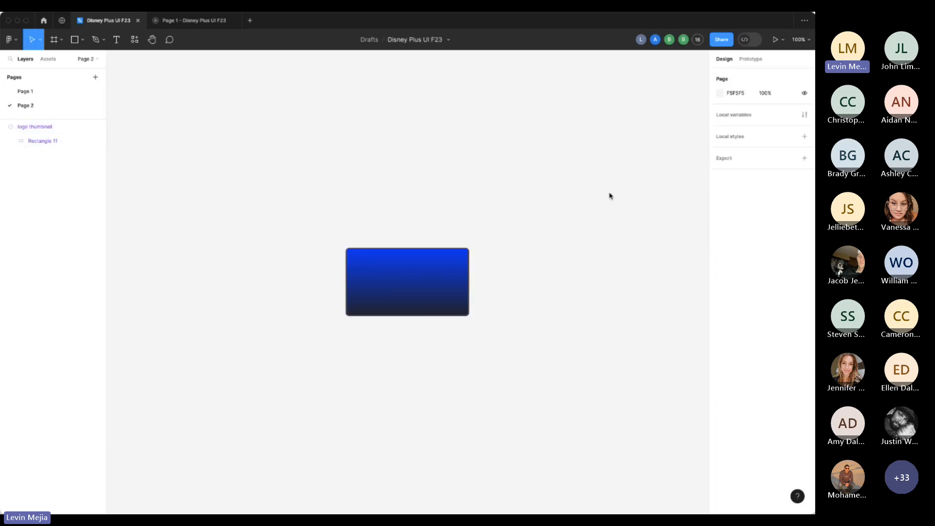
left_click(463, 284)
double_click(429, 276)
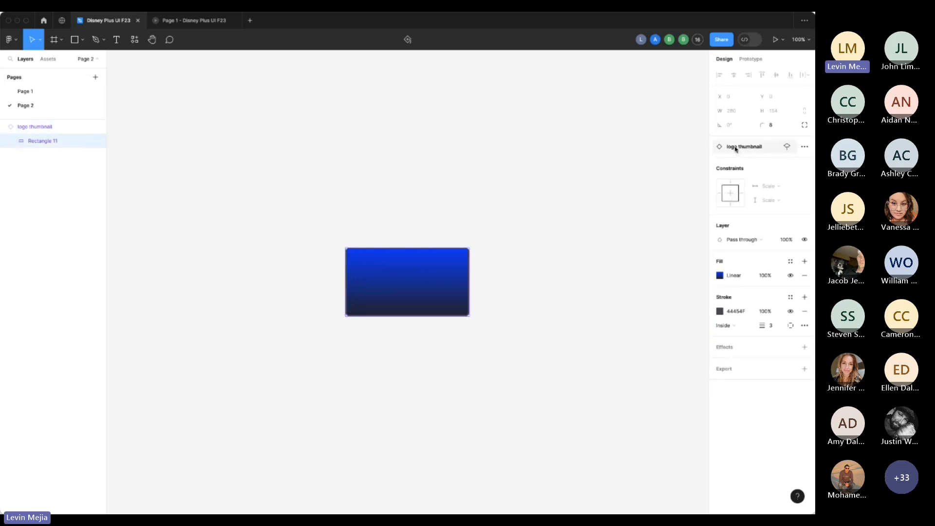
left_click(803, 147)
left_click(752, 158)
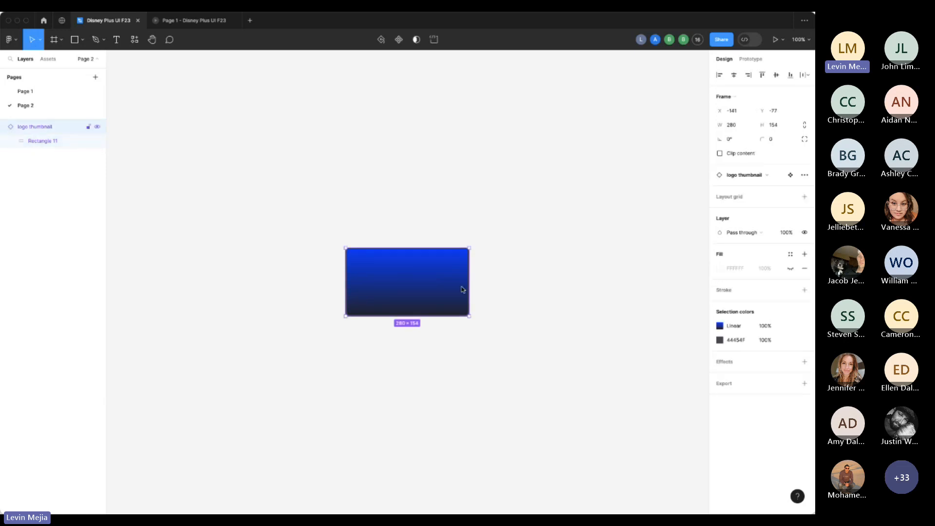
left_click(805, 176)
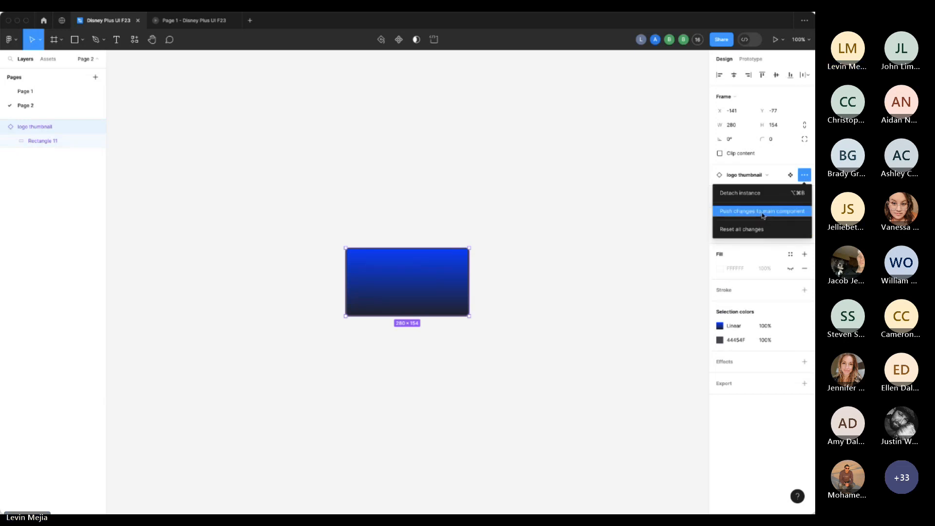
left_click(763, 216)
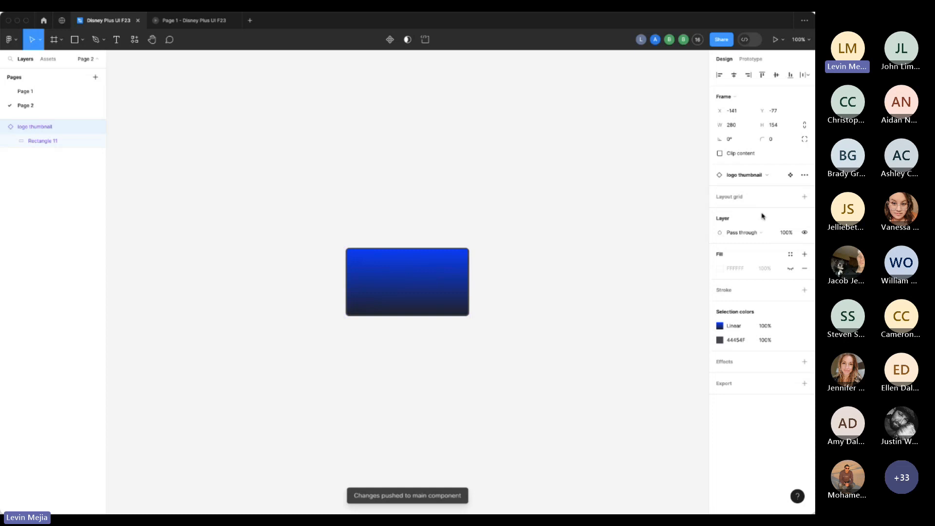
left_click(29, 92)
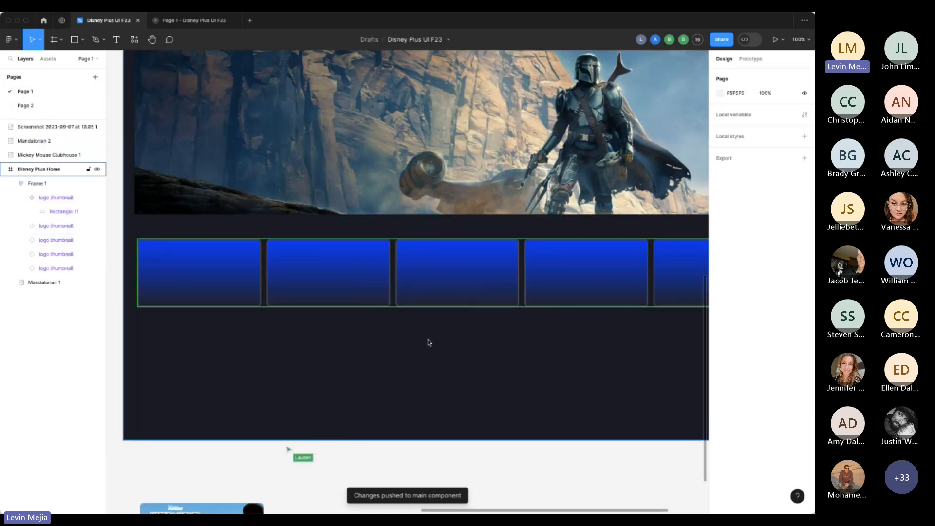
Undo the push to the main component and the blue fill on the Page 2 instance, and return to Page 1.
key("super+z")
key("super+z")
key("super+z")
key("super+z")
key("super+z")
key("super+z")
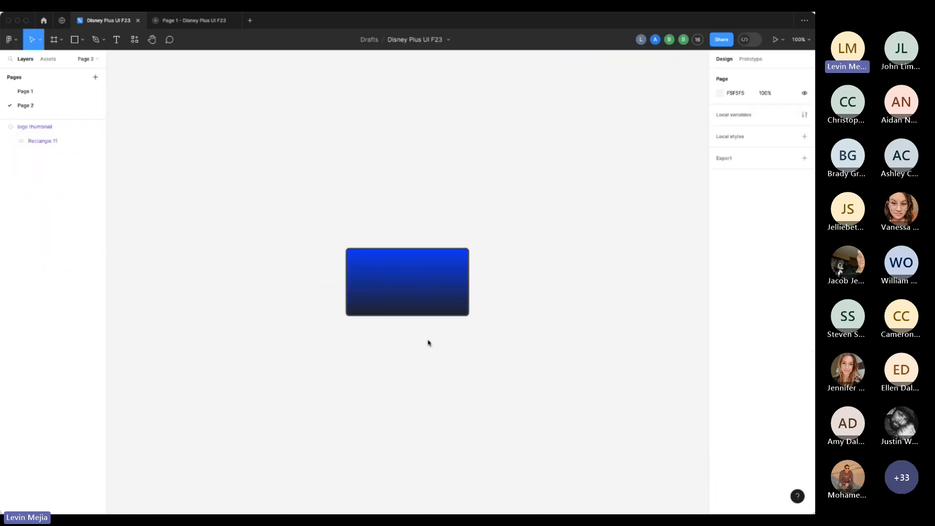
key("super+z")
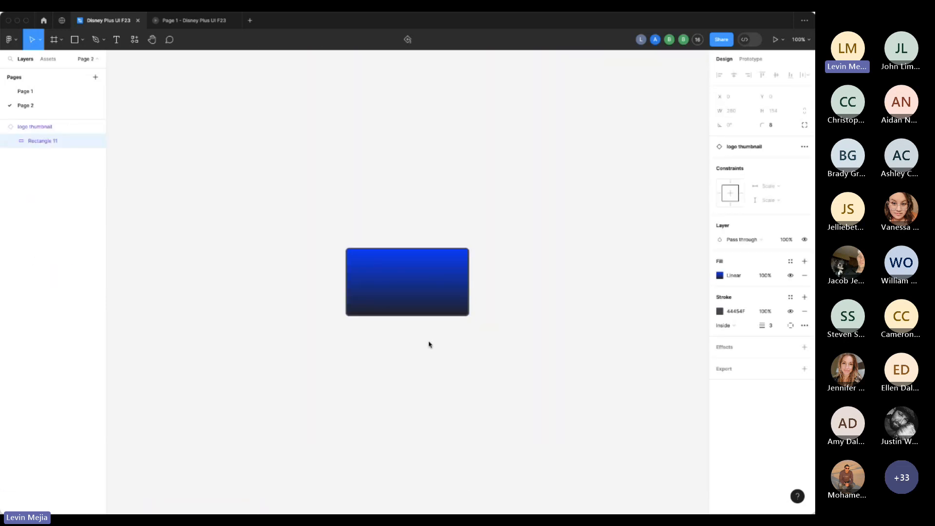
key("super+z")
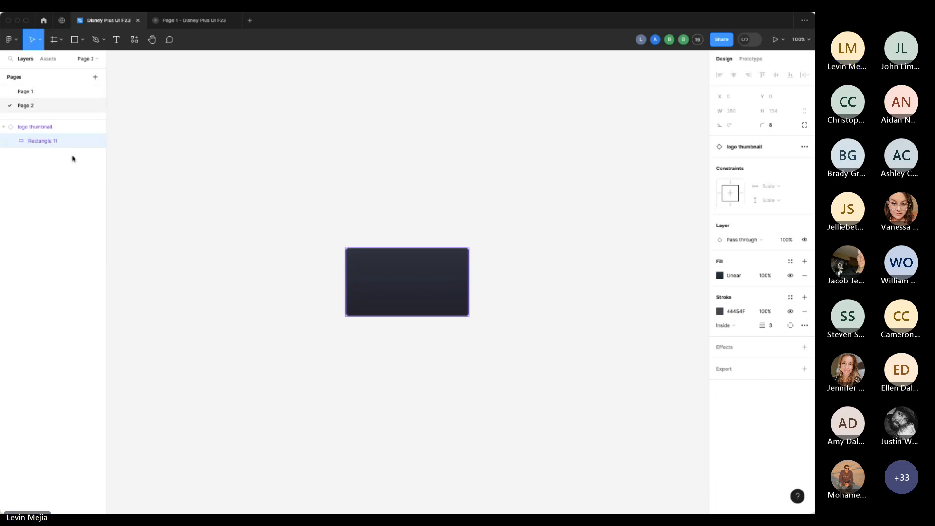
left_click(72, 112)
left_click(32, 92)
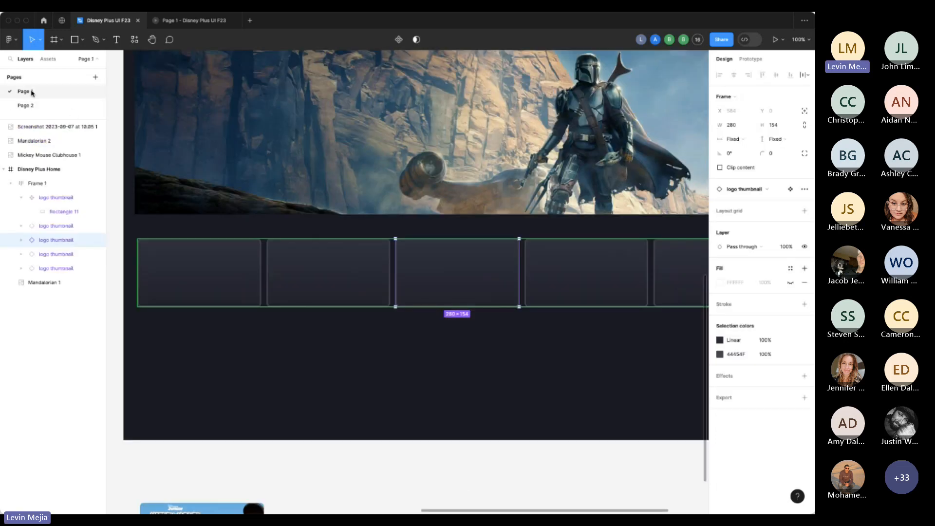
Show the file's local component assets and expand the Disney Plus Home group.
left_click(48, 59)
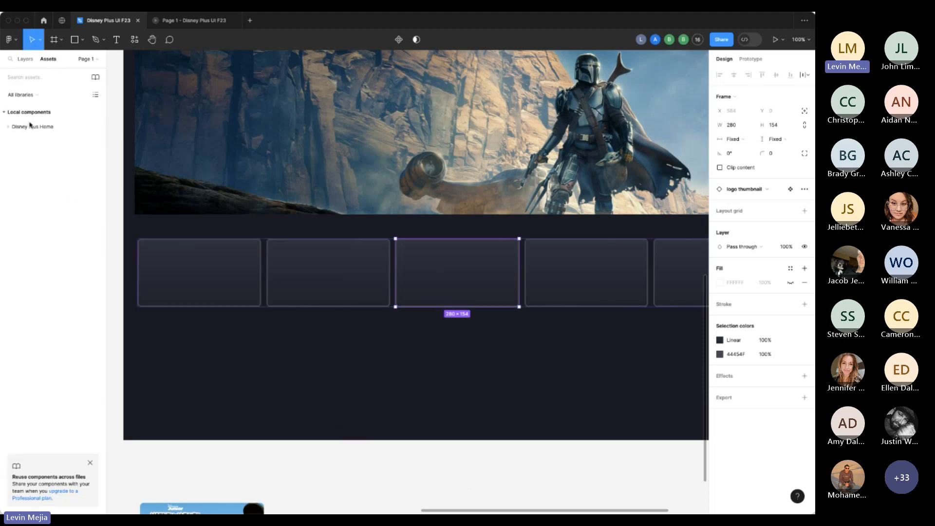
left_click(9, 127)
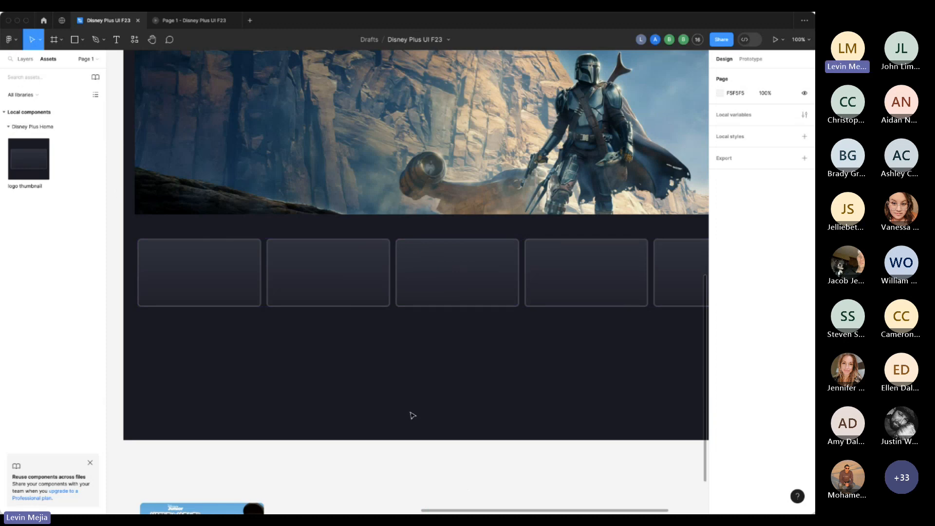
key("super+v")
left_click_drag(508, 286, 623, 217)
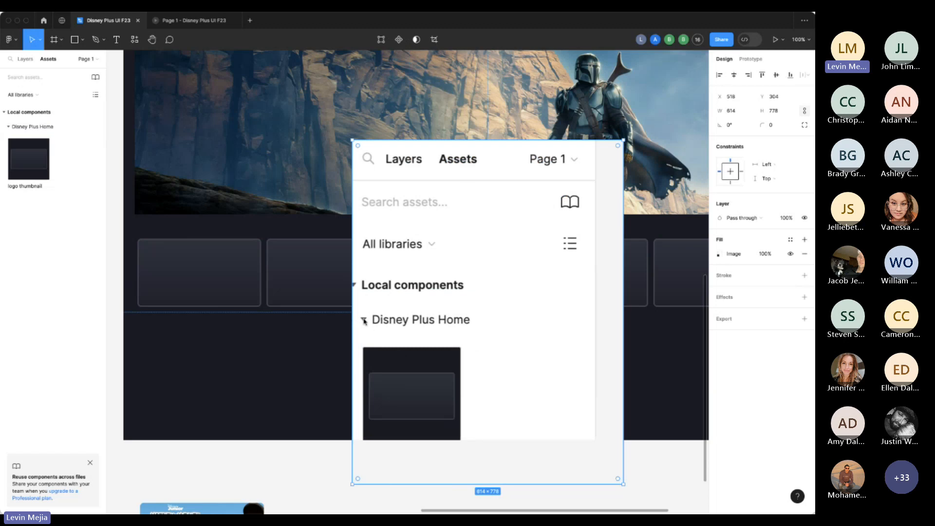
key("Delete")
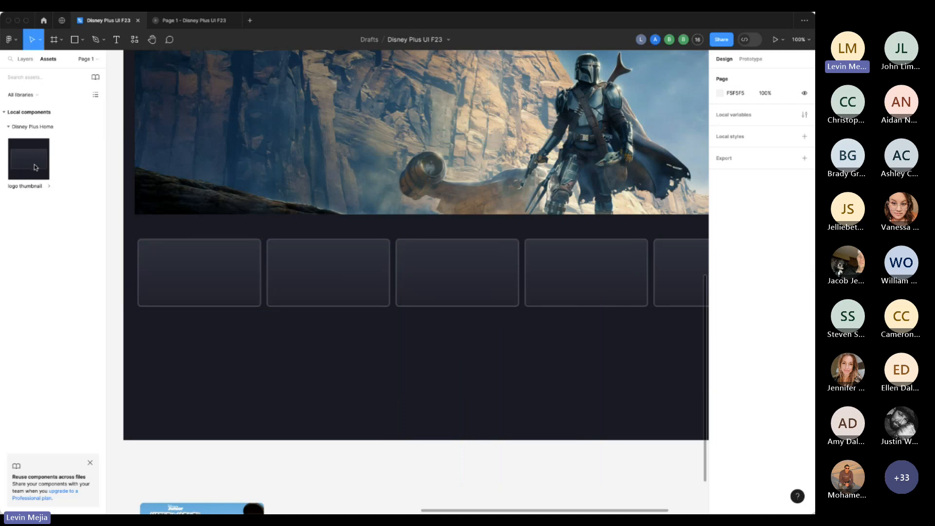
Place a logo thumbnail instance from the local components beneath the thumbnail row, delete it and return to the layer list.
left_click_drag(34, 165, 344, 395)
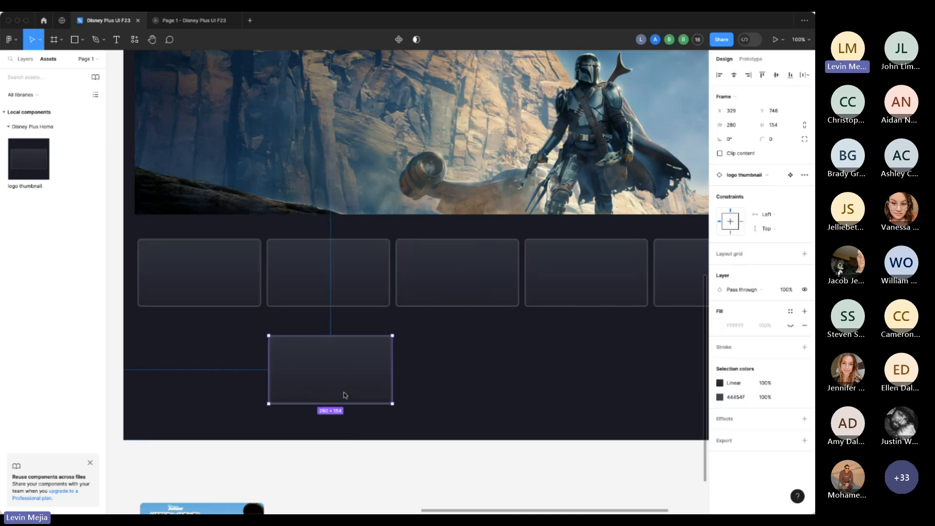
key("Delete")
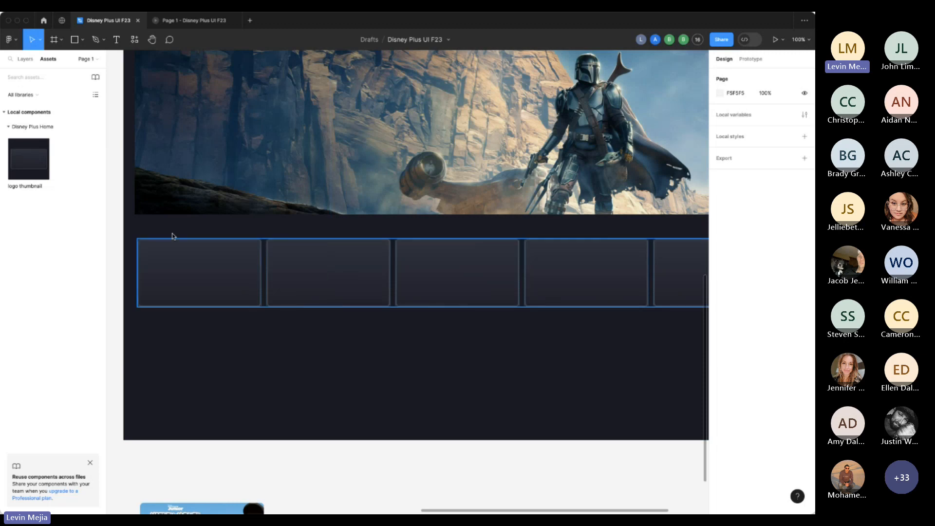
left_click(24, 59)
left_click(195, 259)
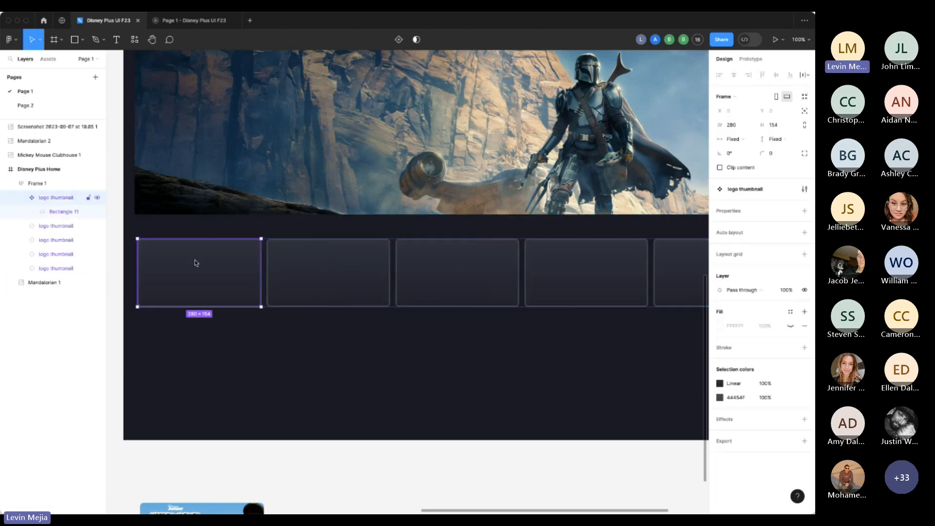
mouse_move(262, 269)
left_mouse_down()
mouse_move(209, 269)
mouse_move(247, 272)
left_mouse_up()
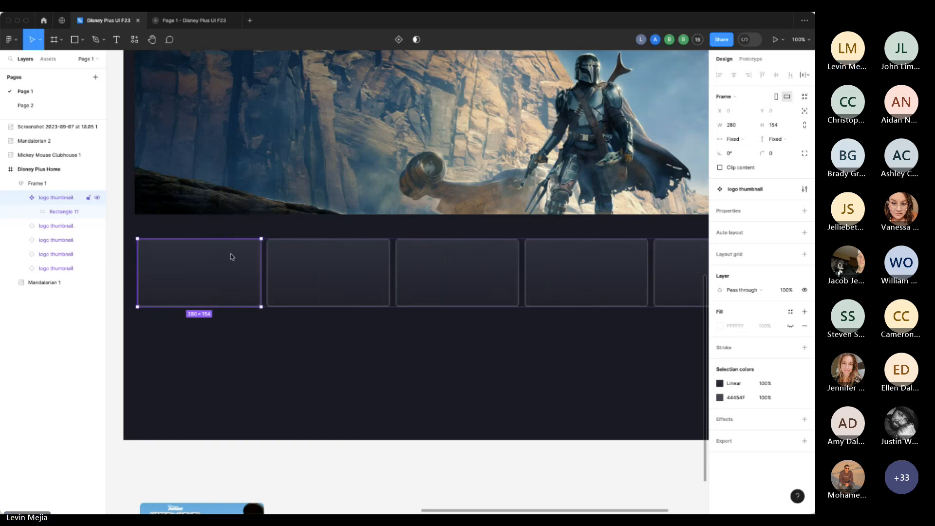
left_click(313, 366)
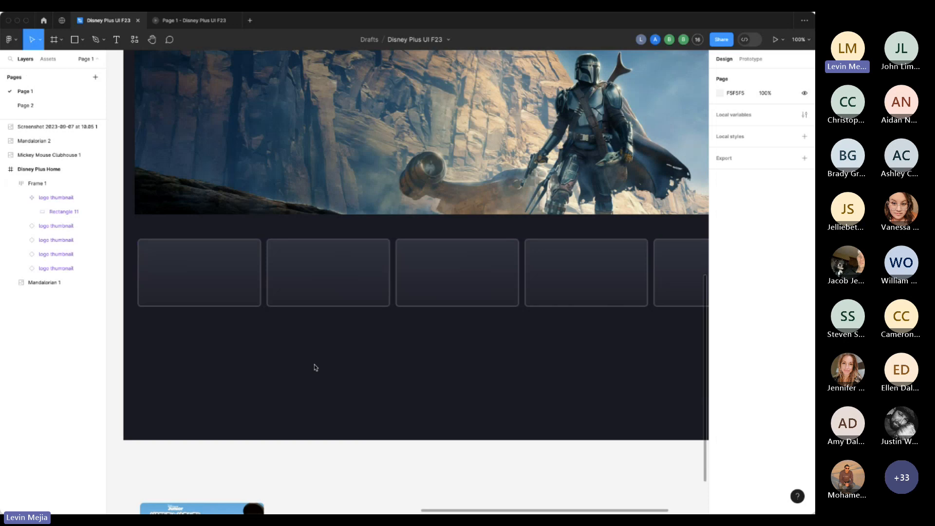
key("minus")
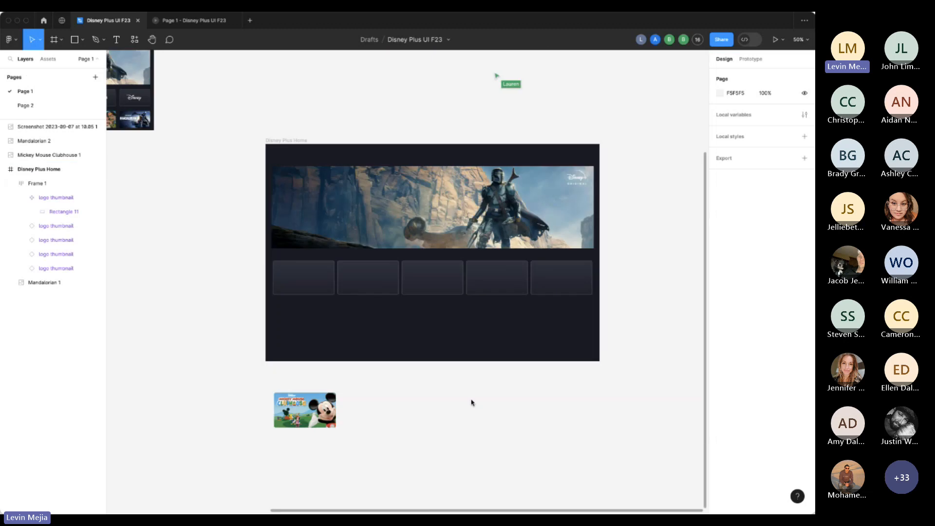
key("plus")
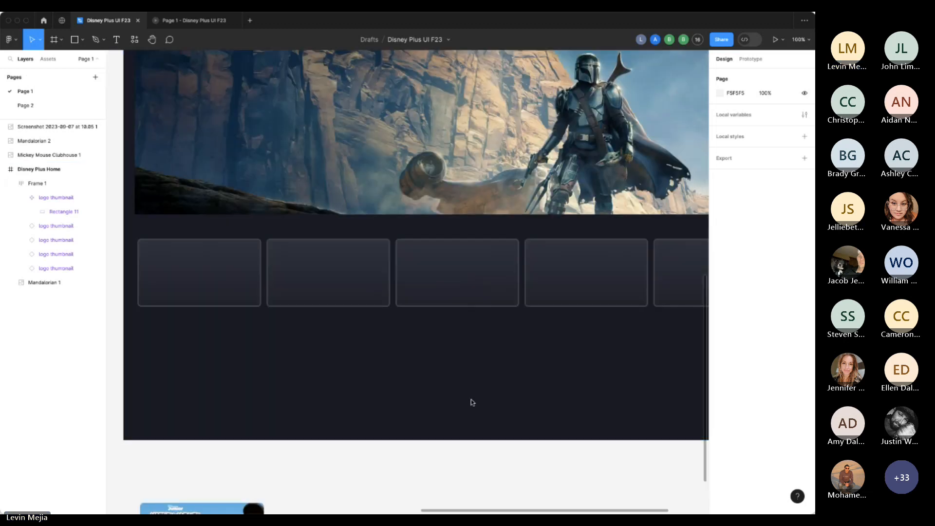
Insert the Pixar logo image, about 640 × 360, into the main logo thumbnail component in front of its rectangle.
left_click(209, 290)
left_click(210, 277)
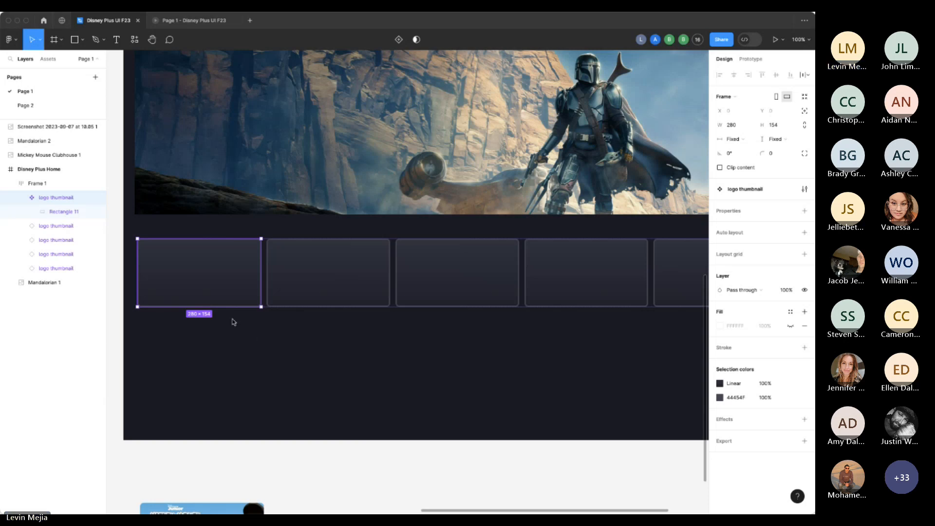
left_click(69, 212)
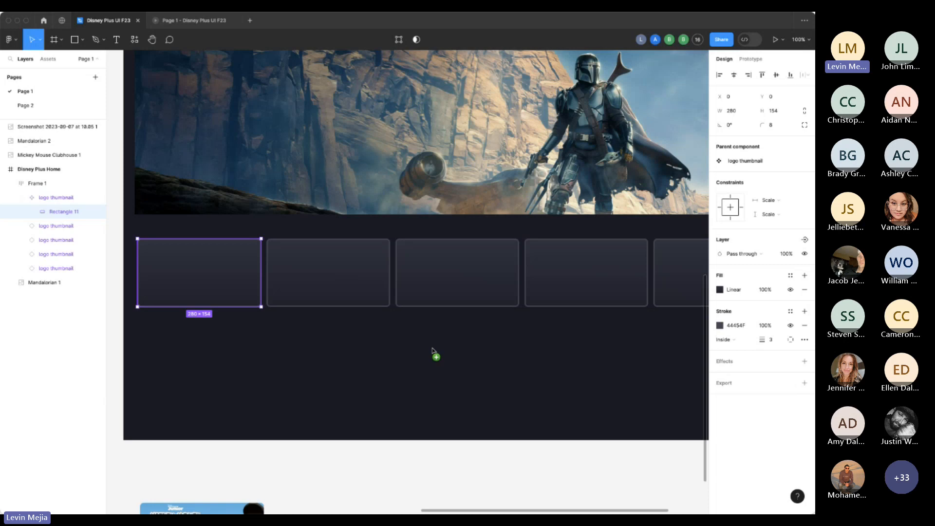
left_click_drag(432, 347, 229, 286)
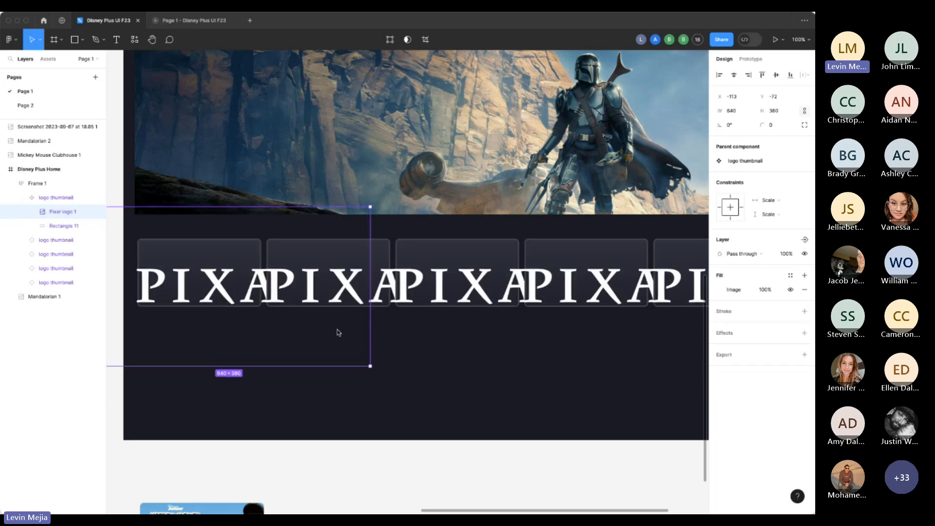
Shrink the Pixar logo in the main logo thumbnail component to 274 × 154 and position it over the rectangle at X 3, Y 0.
scroll(338, 333, "left", 3)
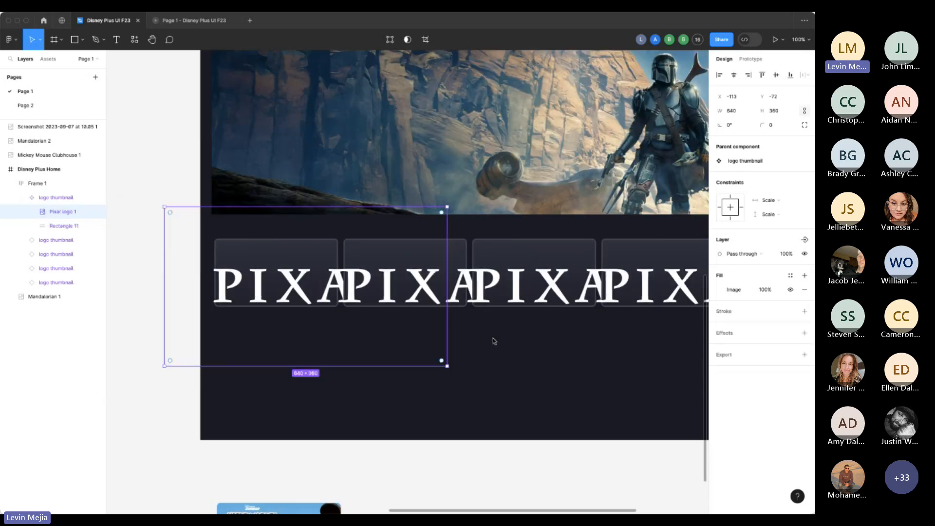
scroll(481, 342, "up", 2)
scroll(481, 342, "right", 2)
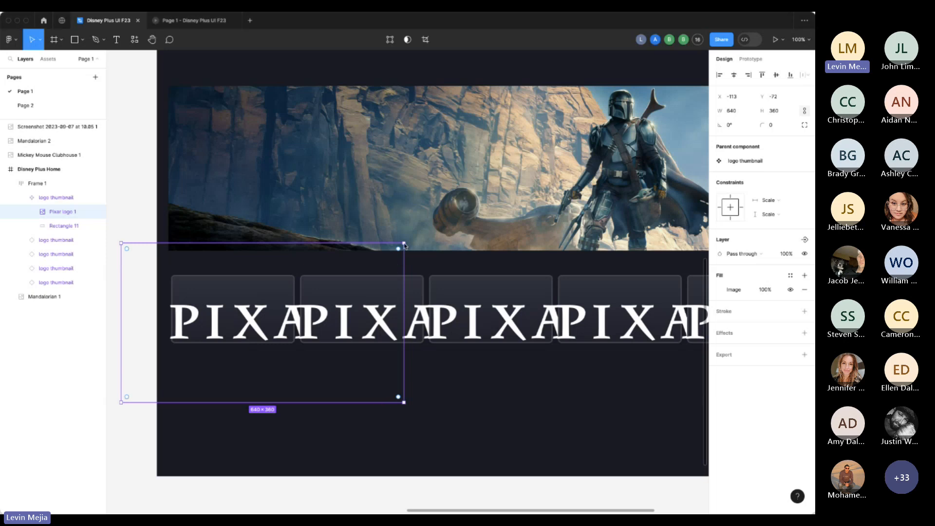
key("alt")
left_click_drag(404, 243, 343, 308)
left_click_drag(268, 320, 239, 306)
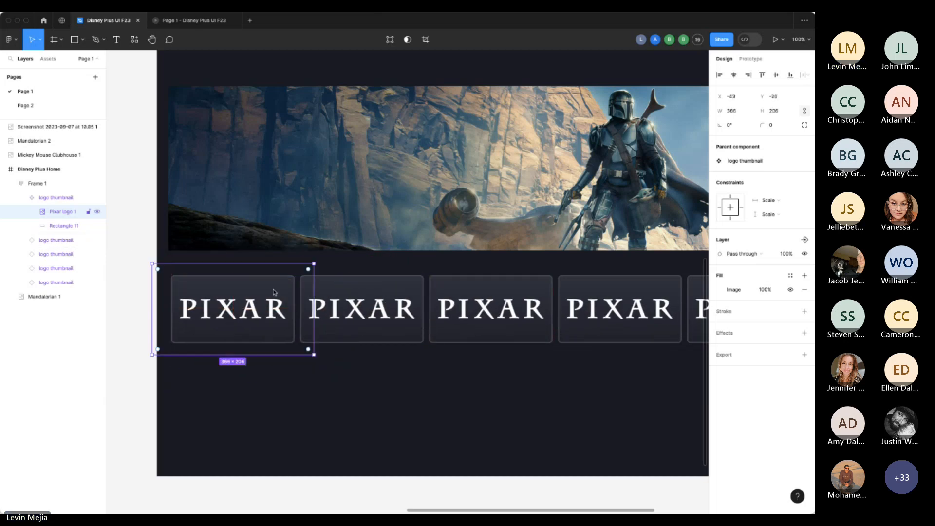
left_click_drag(314, 266, 292, 276)
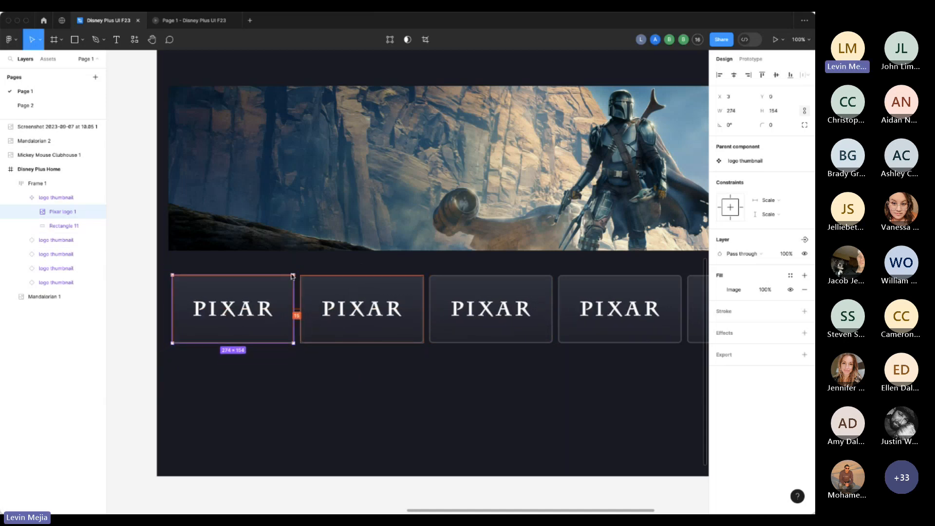
left_click(356, 371)
scroll(395, 369, "right", 3)
scroll(393, 368, "left", 4)
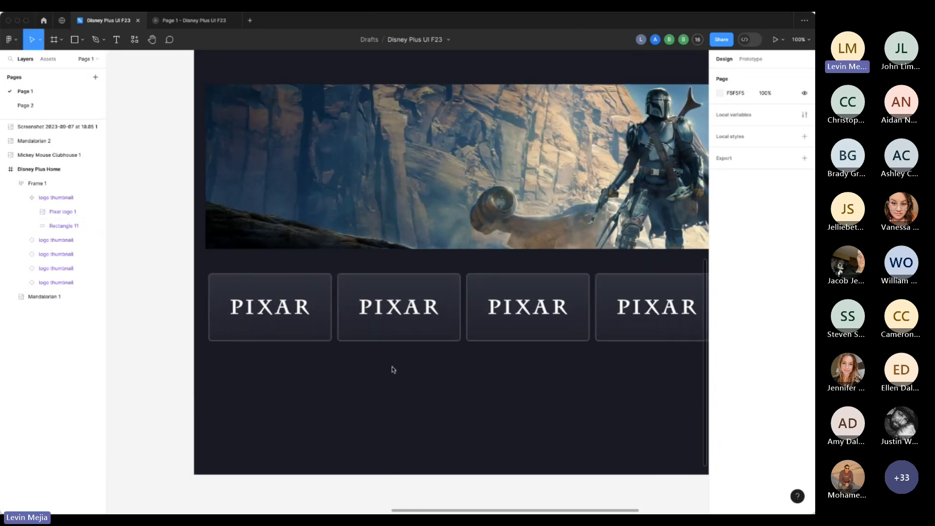
Replace the Pixar image fill in the second logo thumbnail instance with the Marvel logo image.
scroll(394, 369, "right", 1)
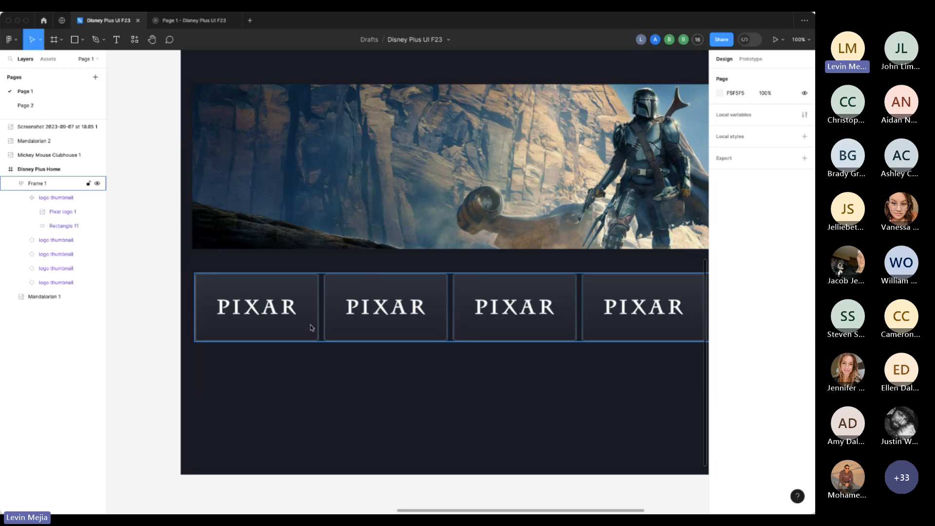
left_click(399, 308)
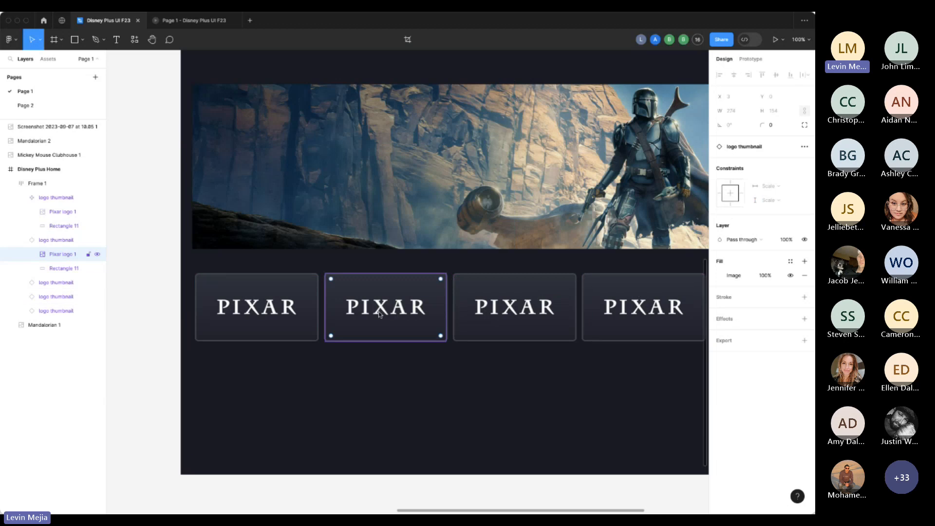
double_click(396, 310)
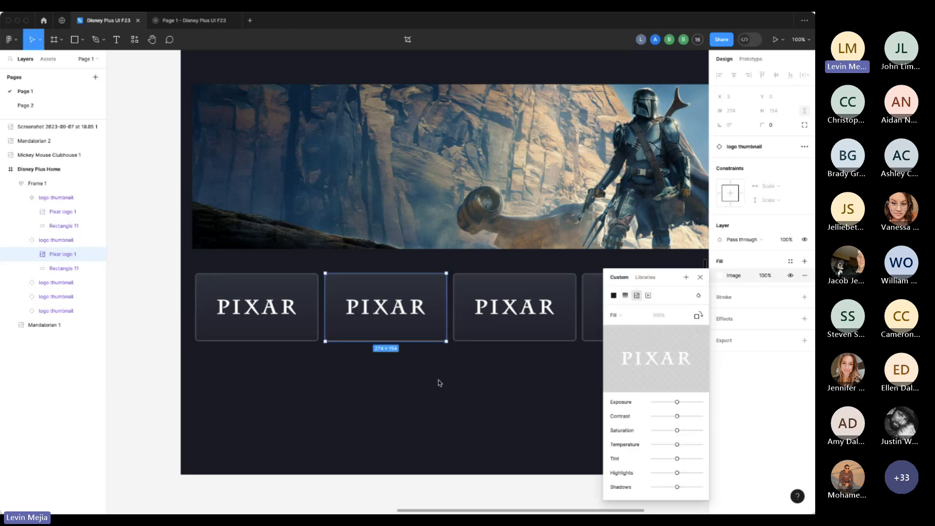
left_click(722, 279)
left_click(721, 278)
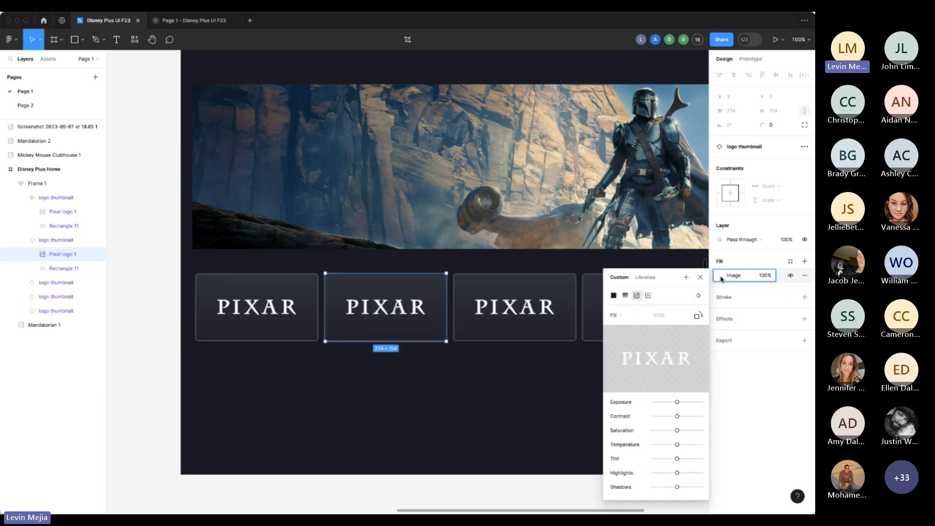
mouse_move(668, 361)
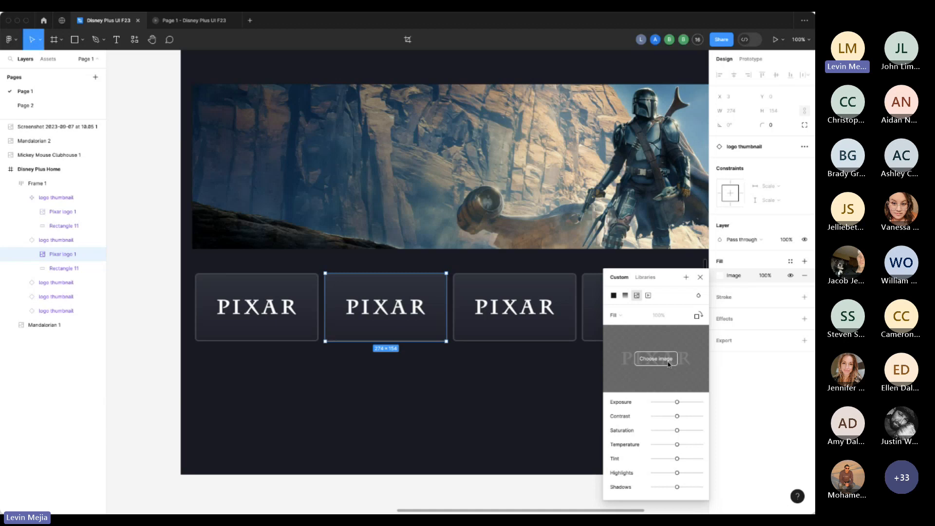
left_click(668, 364)
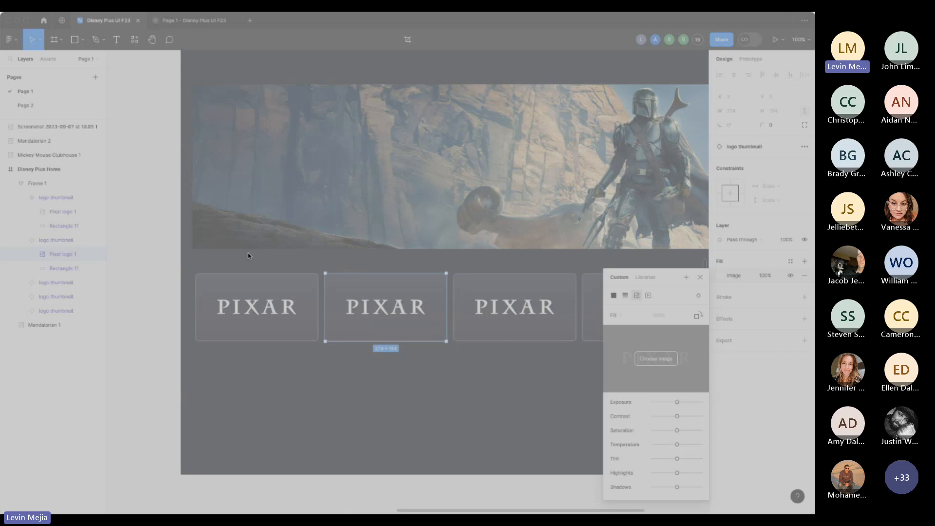
left_click(679, 403)
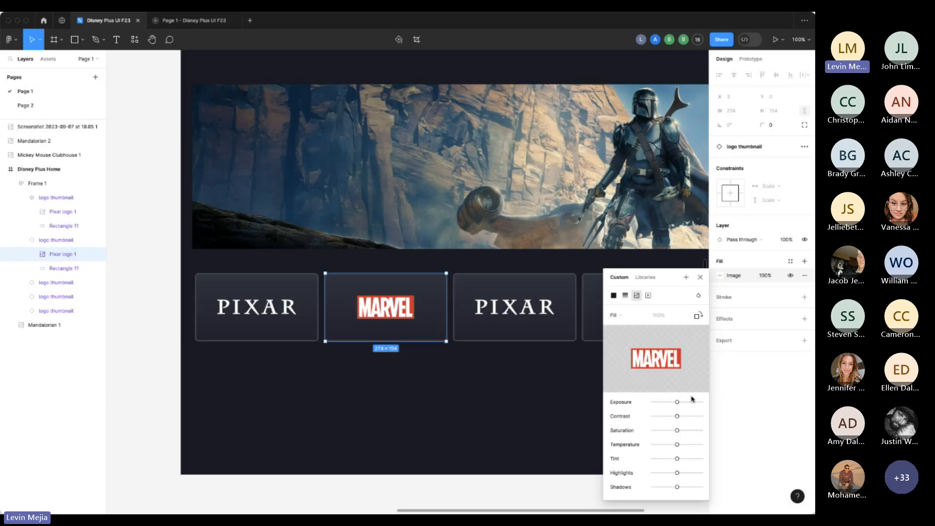
Replace the Pixar image fill in the third logo thumbnail instance with the National Geographic logo image.
left_click(537, 315)
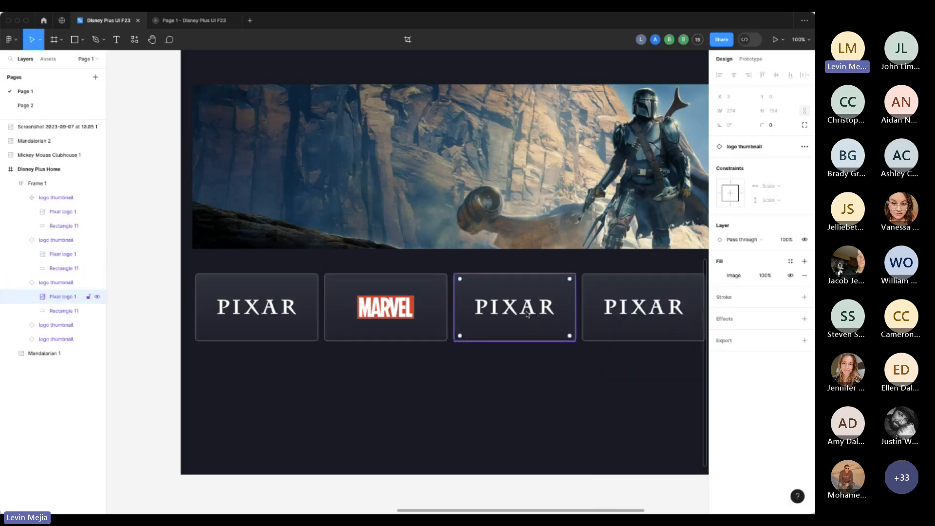
double_click(527, 314)
left_click(550, 413)
double_click(528, 314)
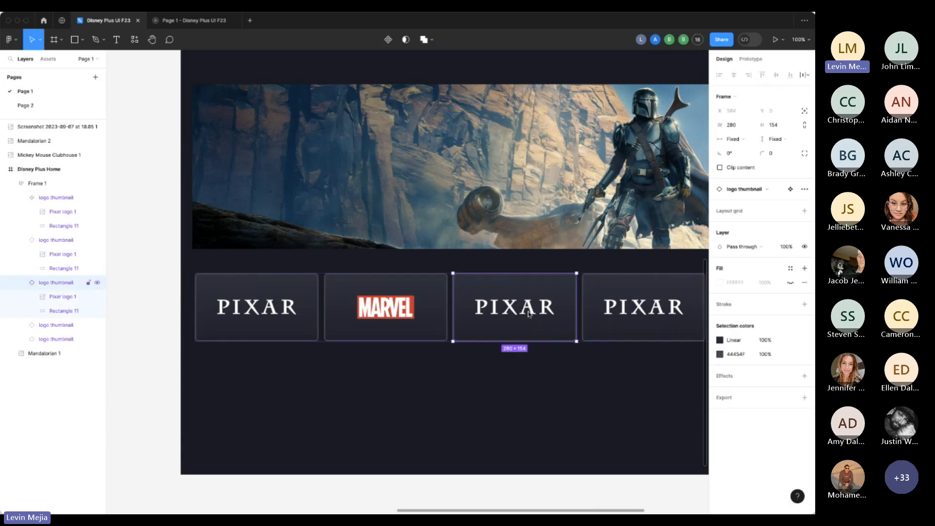
left_click(529, 314)
left_click(720, 276)
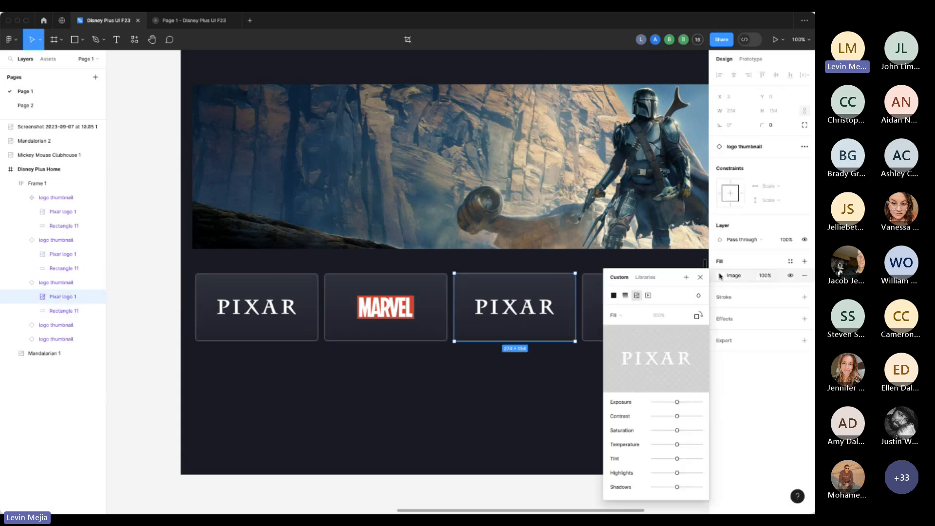
mouse_move(660, 359)
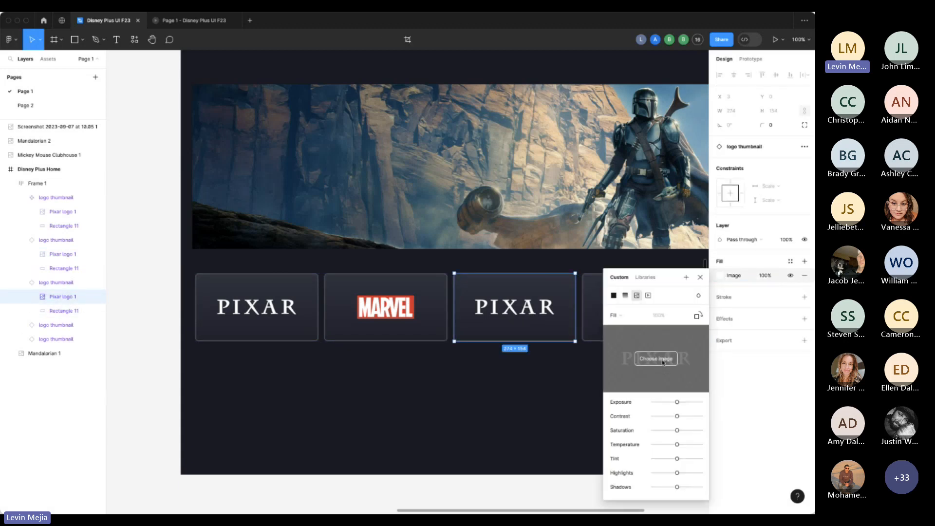
left_click(662, 360)
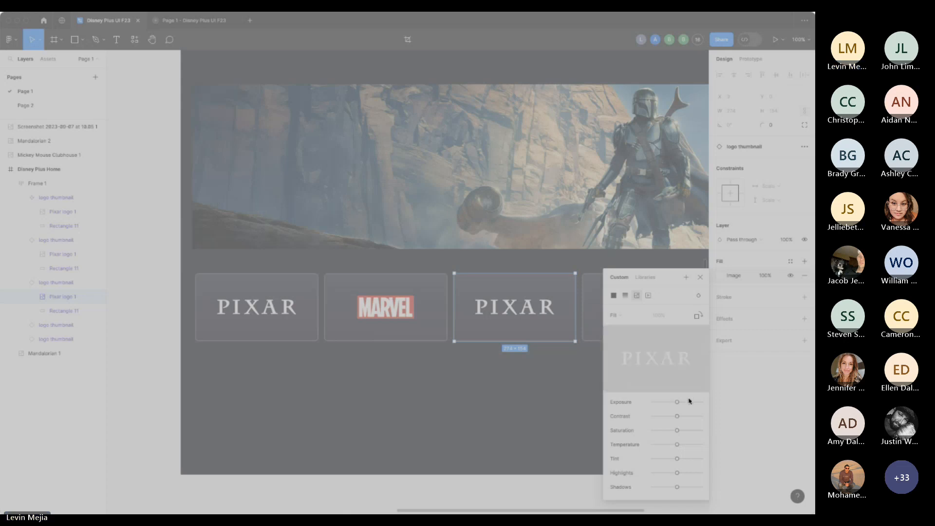
Replace the Pixar image fill in the fourth logo thumbnail instance with the Star Wars logo image.
scroll(541, 384, "right", 4)
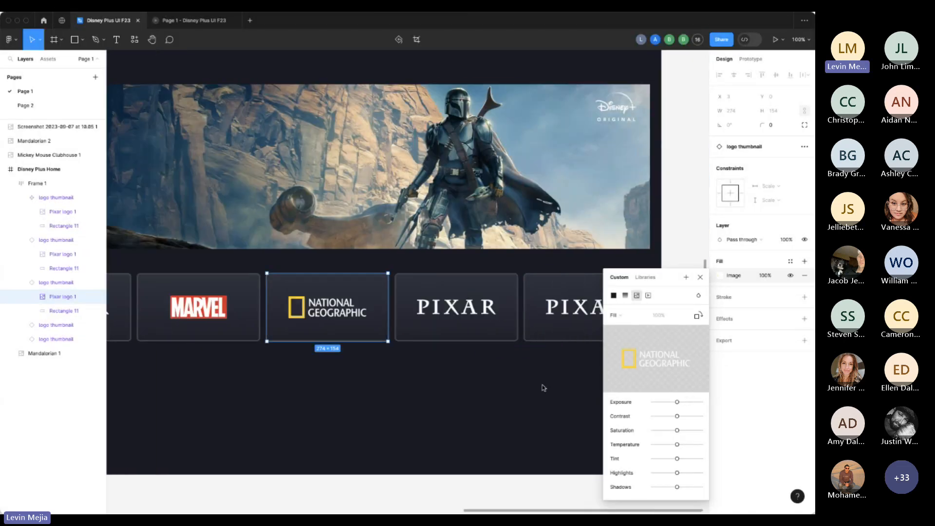
left_click(481, 320)
left_click(720, 276)
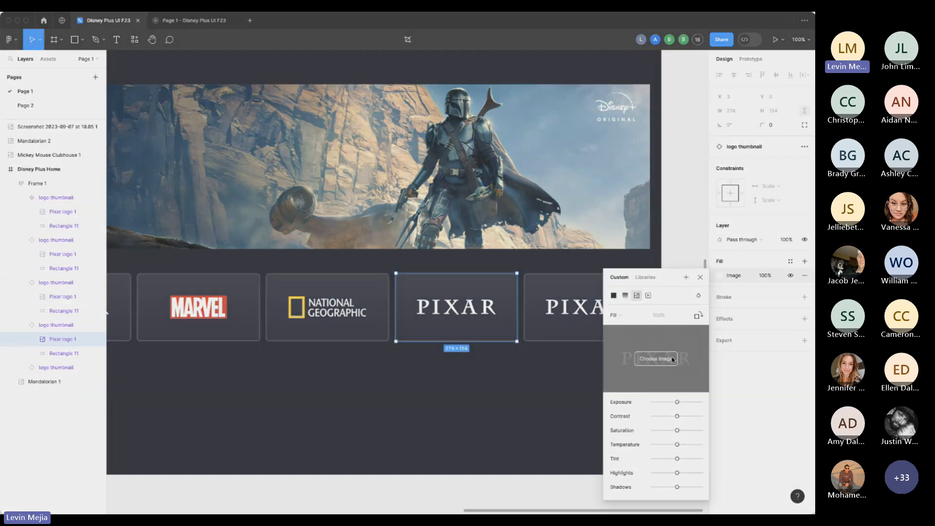
left_click(656, 358)
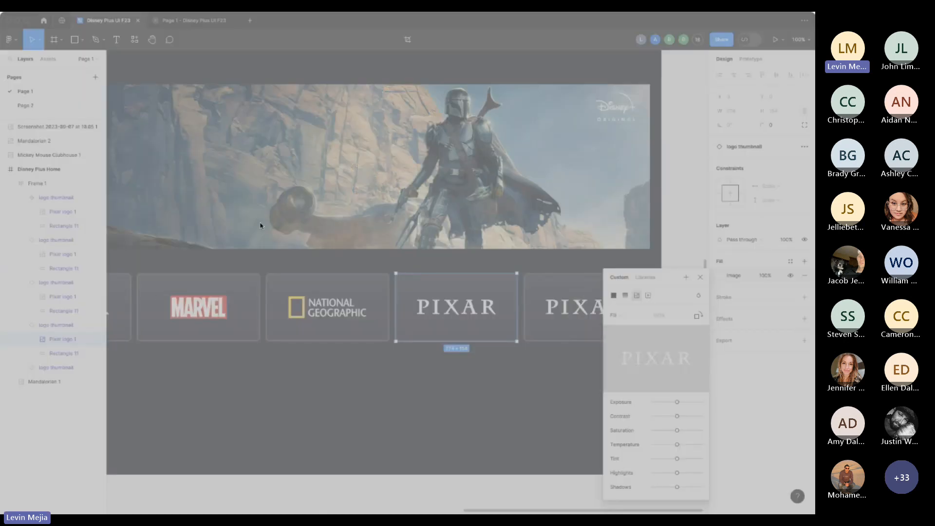
left_click(692, 399)
Replace the Pixar image fill in the fifth logo thumbnail instance with the Disney logo image.
left_click(564, 312)
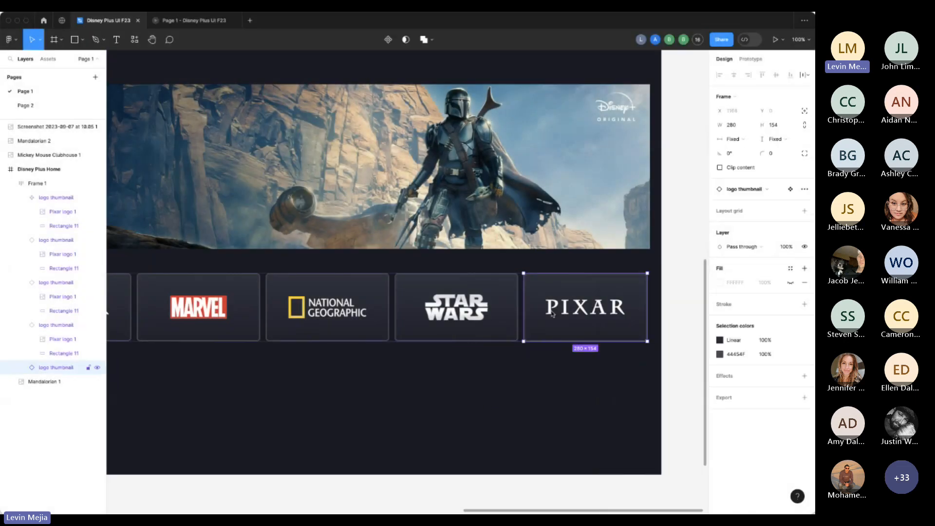
double_click(609, 306)
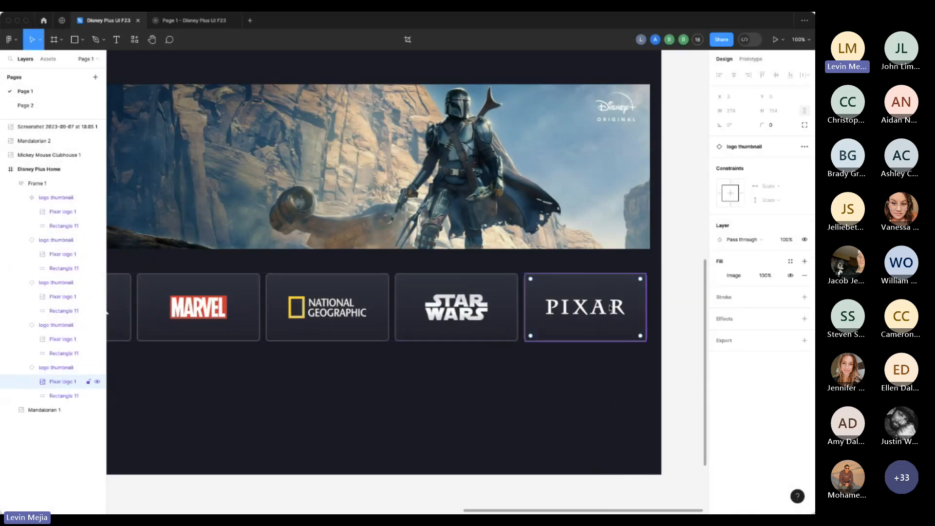
left_click(720, 275)
left_click(666, 360)
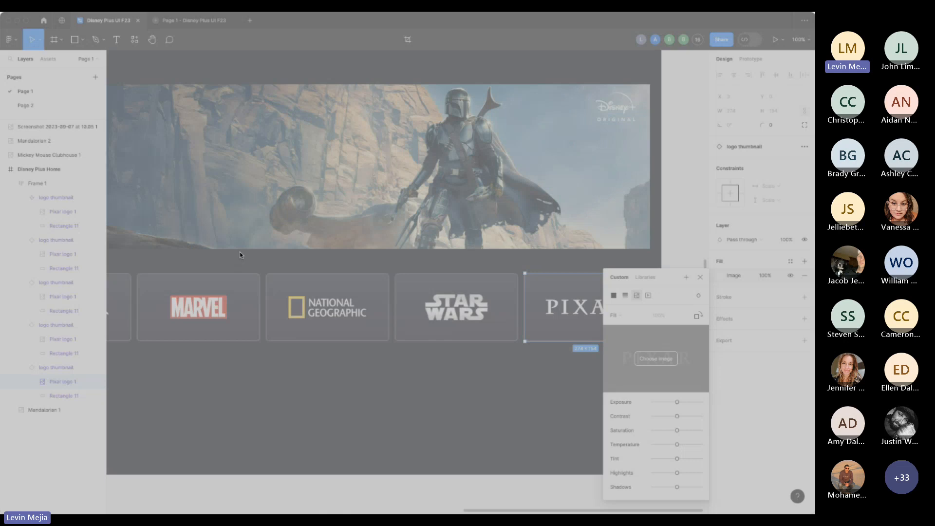
left_click(679, 403)
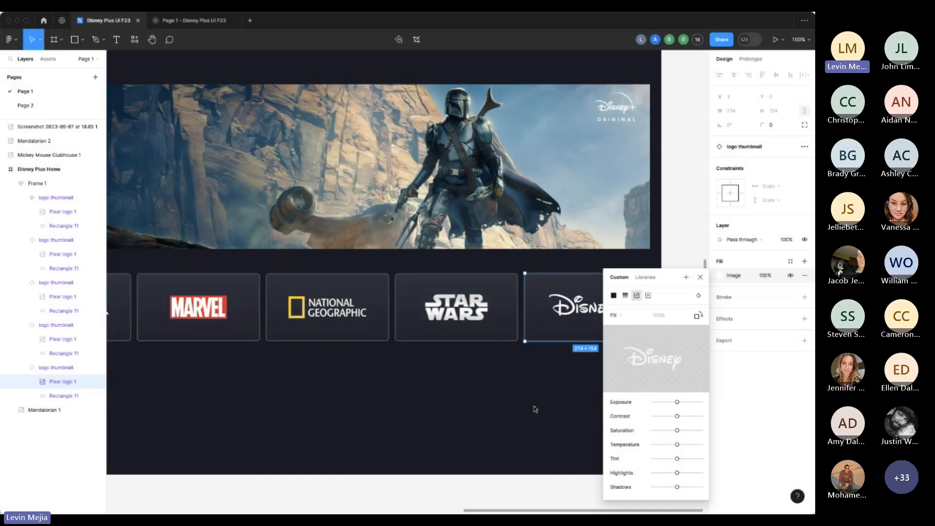
left_click(591, 394)
scroll(590, 394, "left", 5)
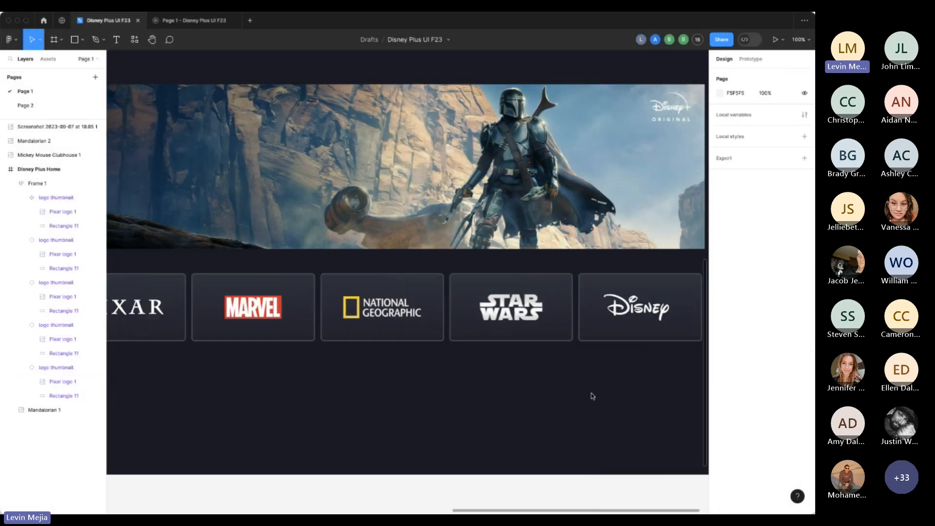
Move the Mickey Mouse Clubhouse image into the Disney Plus Home frame beneath the Pixar thumbnail, at about X 32, Y 719.
key("ctrl+minus")
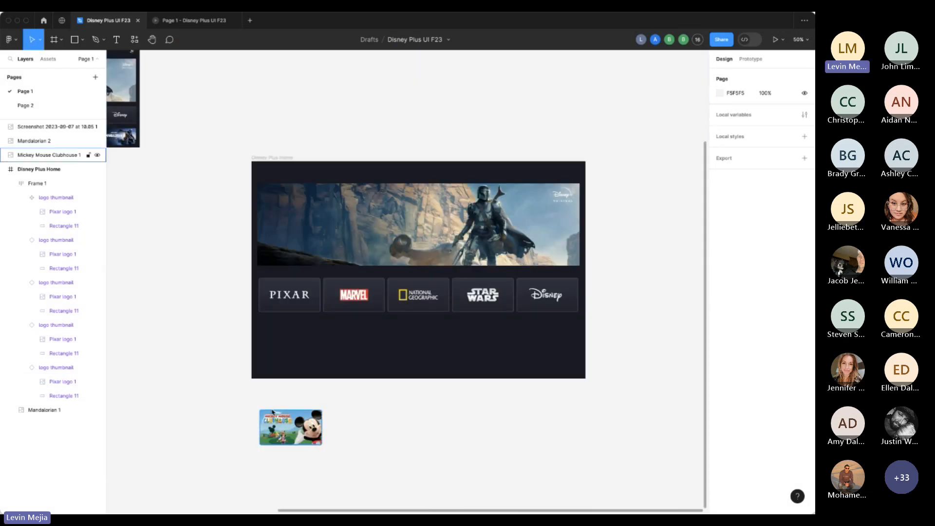
left_click(291, 433)
left_click_drag(291, 434, 298, 354)
key("ctrl+plus")
scroll(310, 355, "left", 3)
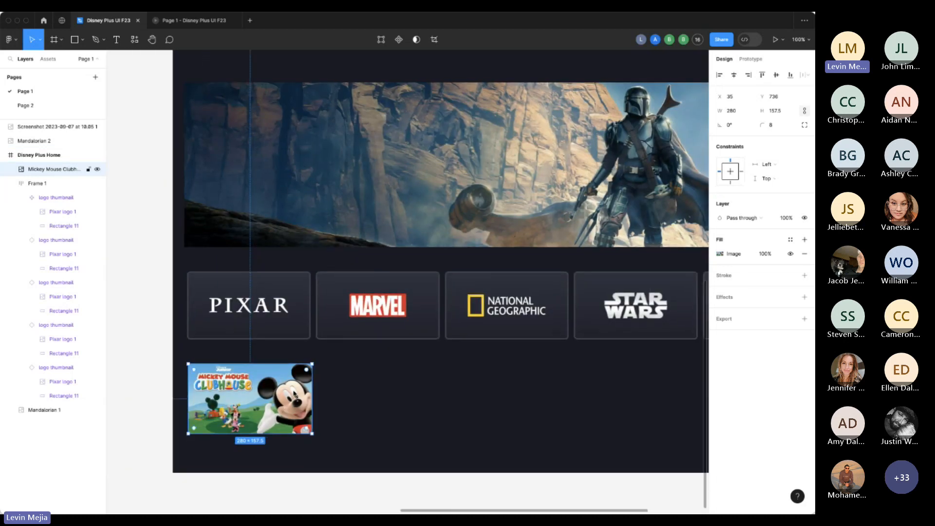
mouse_move(293, 392)
left_mouse_down()
mouse_move(293, 379)
mouse_move(291, 387)
left_mouse_up()
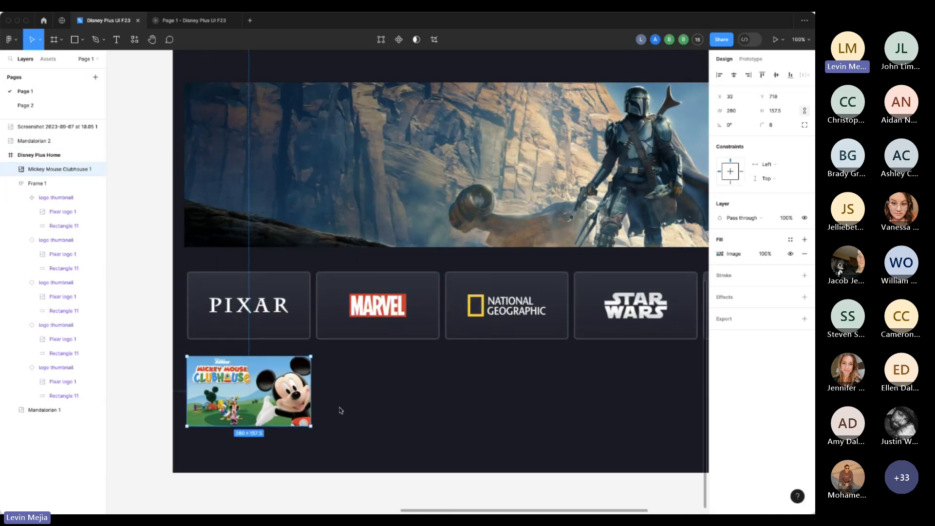
left_click(341, 382)
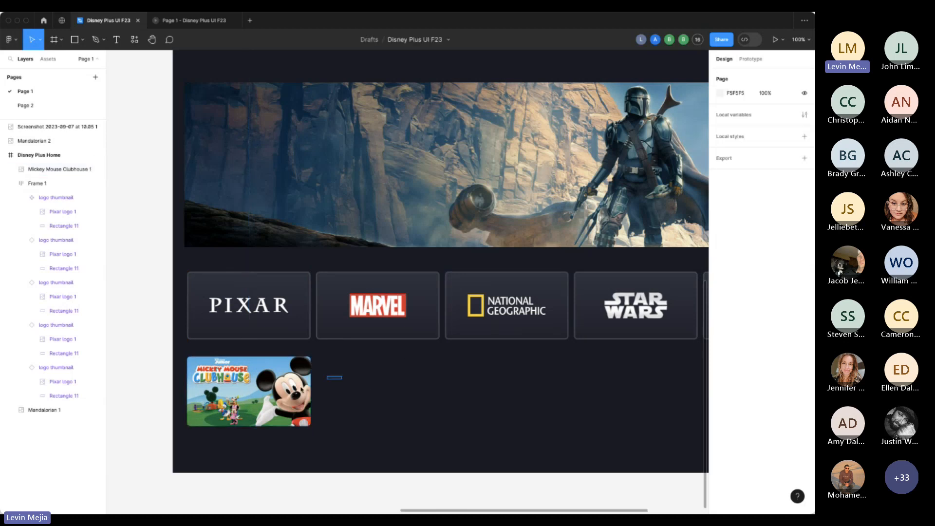
Duplicate the Mickey Mouse Clubhouse image and place the copy beneath the Marvel thumbnail at X 324, Y 719.
left_click(302, 392)
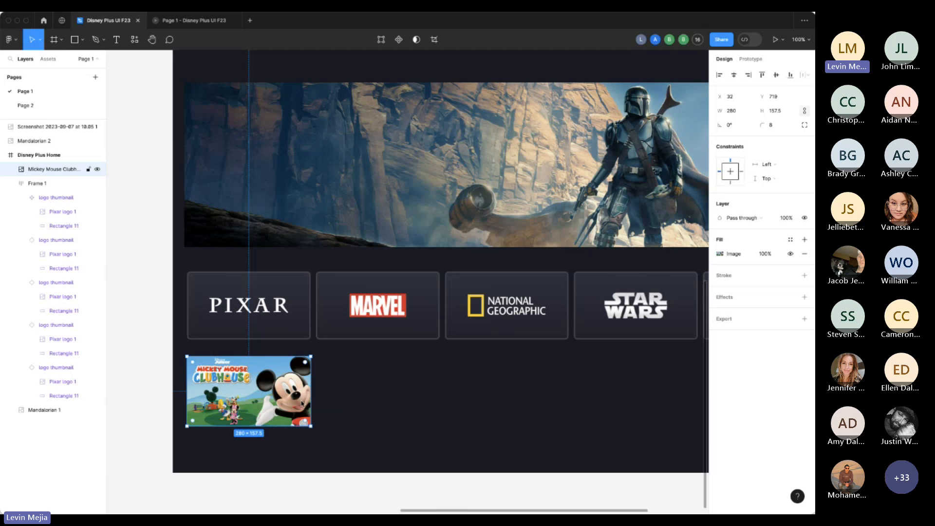
key("ctrl+d")
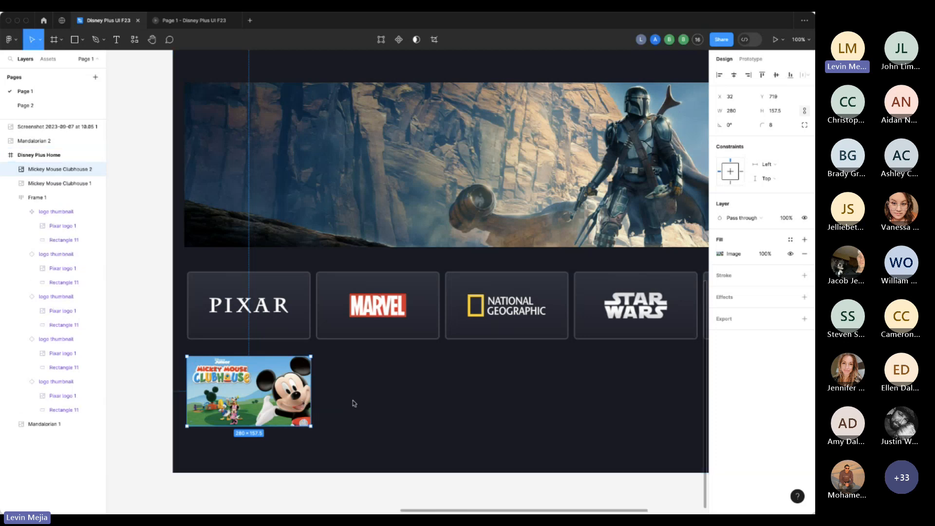
left_click_drag(309, 396, 401, 396)
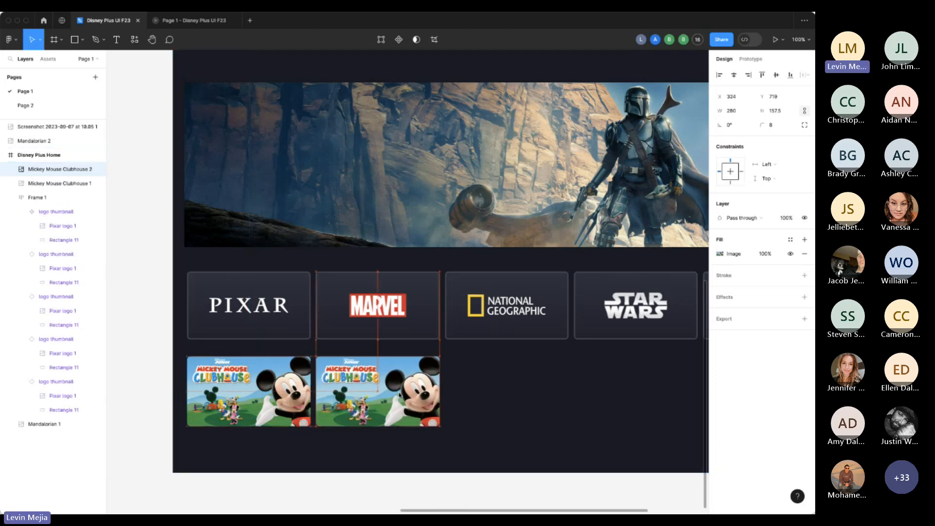
Wrap both Mickey Mouse Clubhouse images in a horizontal auto layout frame with 12 spacing and select the second image inside it.
left_click(506, 398)
left_click_drag(506, 399, 244, 419)
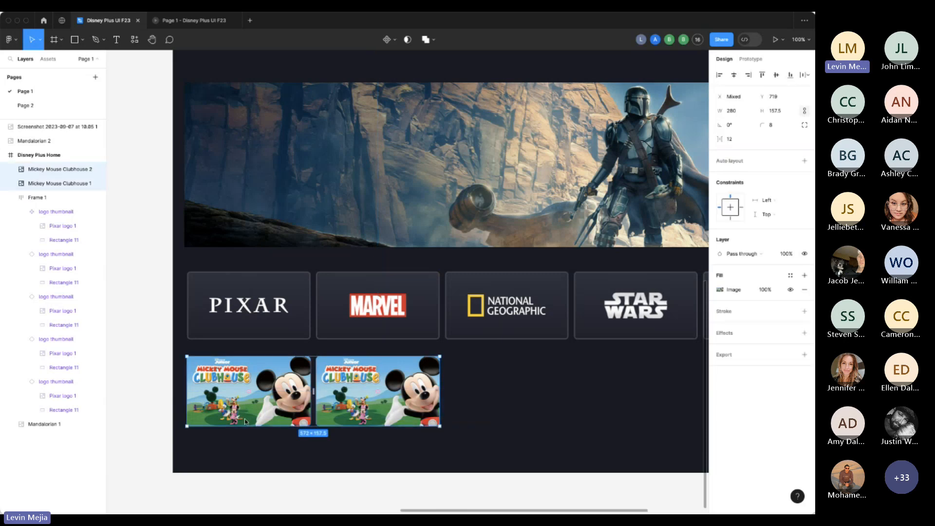
key("shift+a")
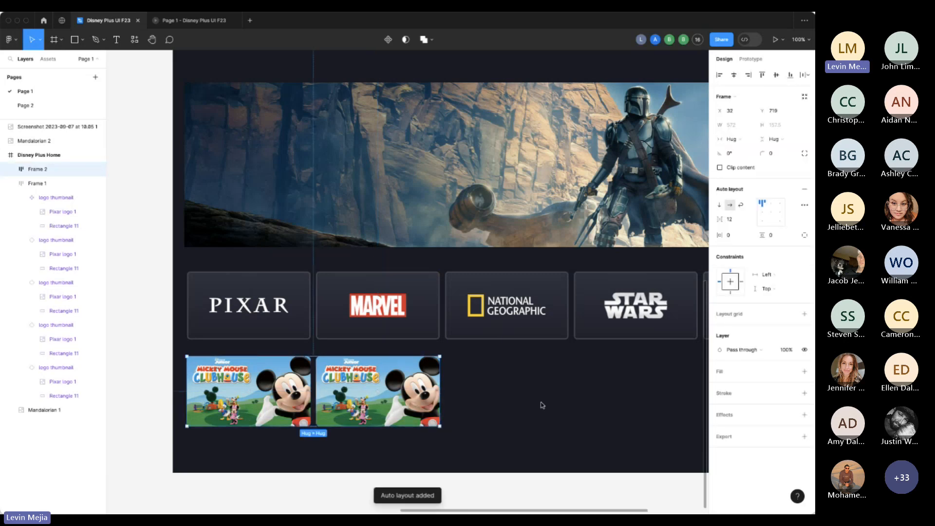
double_click(395, 392)
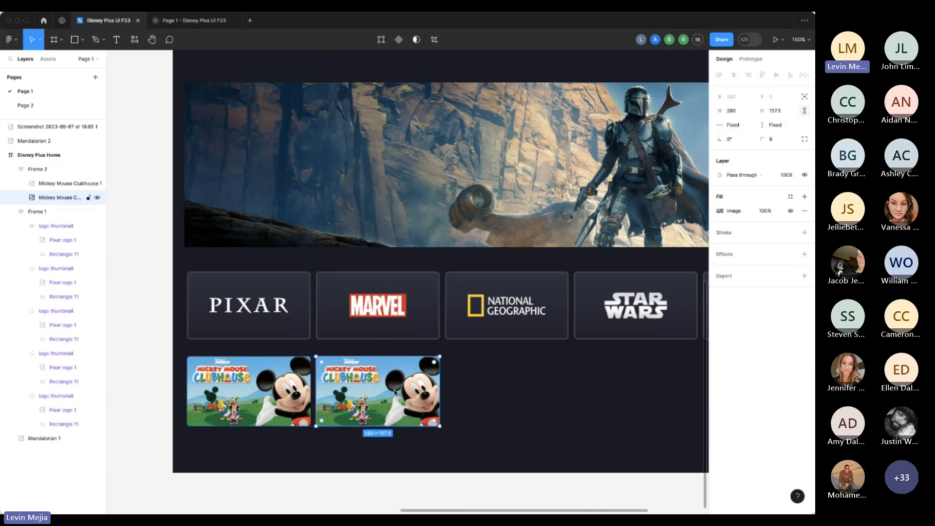
Duplicate the second Mickey Mouse Clubhouse image three times within the auto layout row to make five thumbnails.
key("minus")
key("ctrl+d")
key("ctrl+d")
key("ctrl+d")
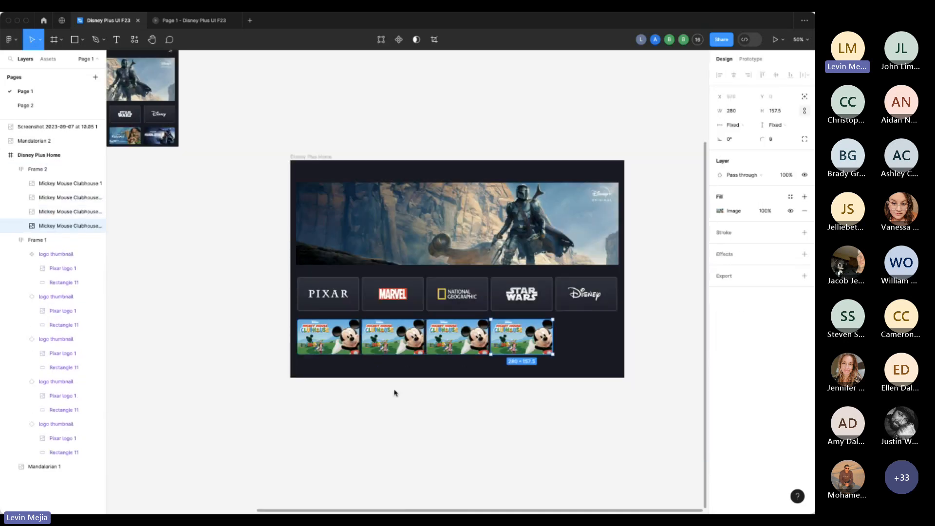
left_click(421, 408)
Replace the image fill of the second show thumbnail with The Simpsons picture.
left_click(409, 346)
left_click(409, 346)
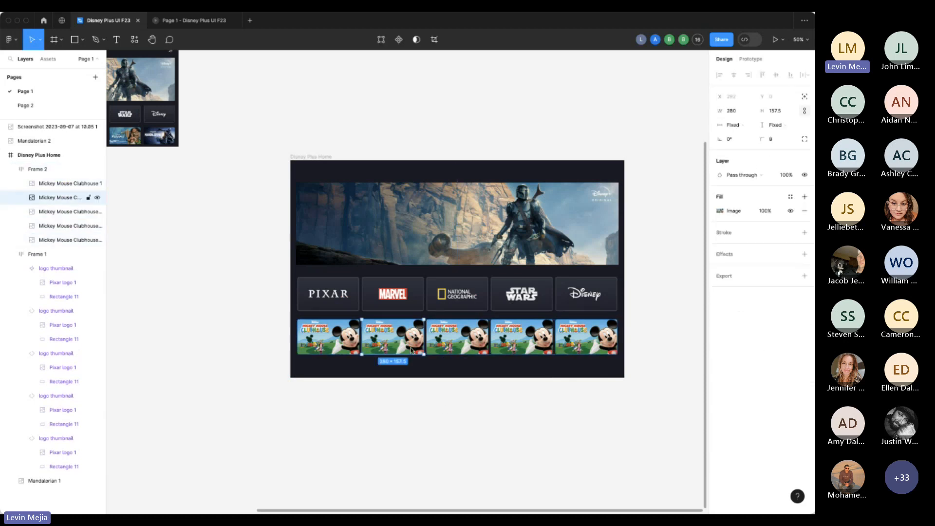
left_click(720, 211)
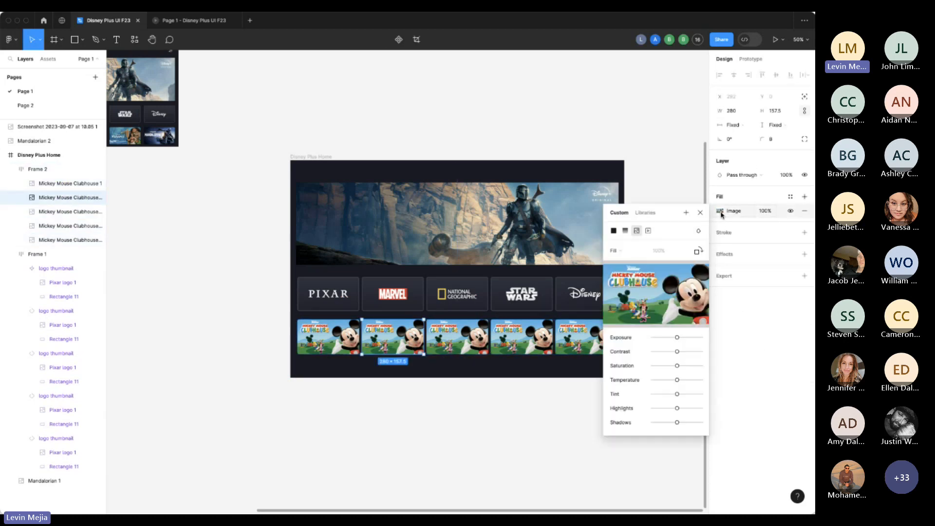
left_click(659, 298)
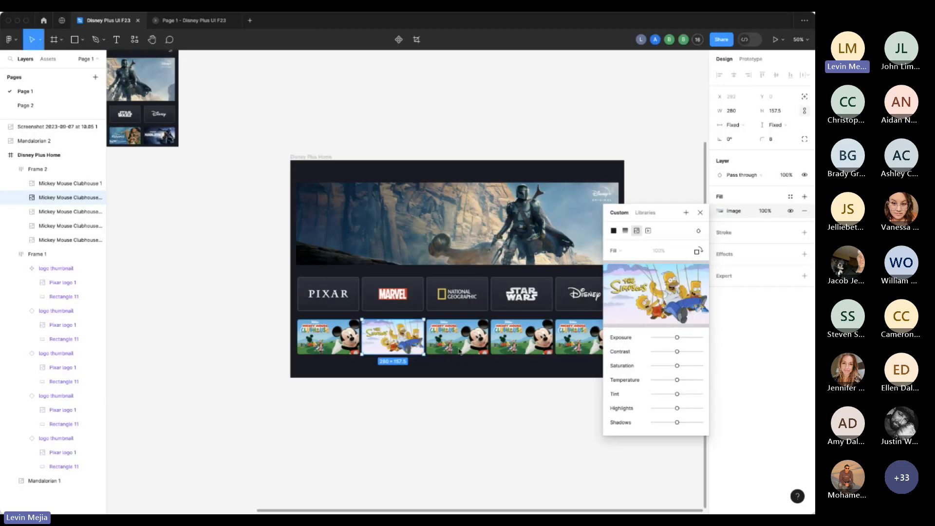
Replace the image fill of the third show thumbnail with the Frozen II picture.
left_click(458, 346)
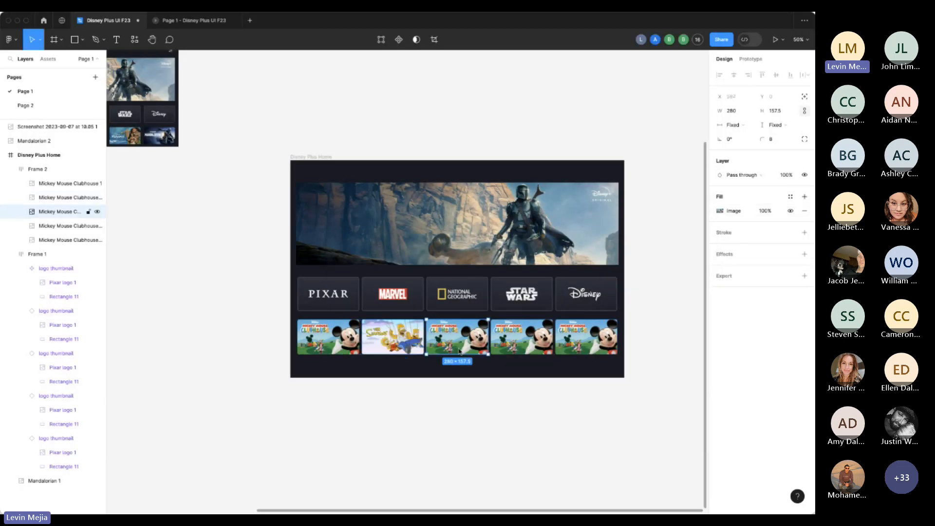
left_click(720, 210)
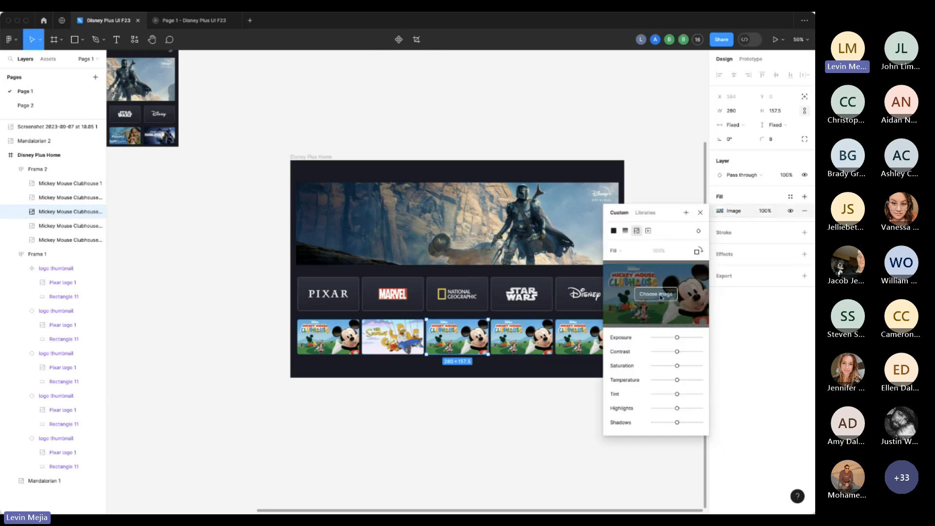
left_click(660, 297)
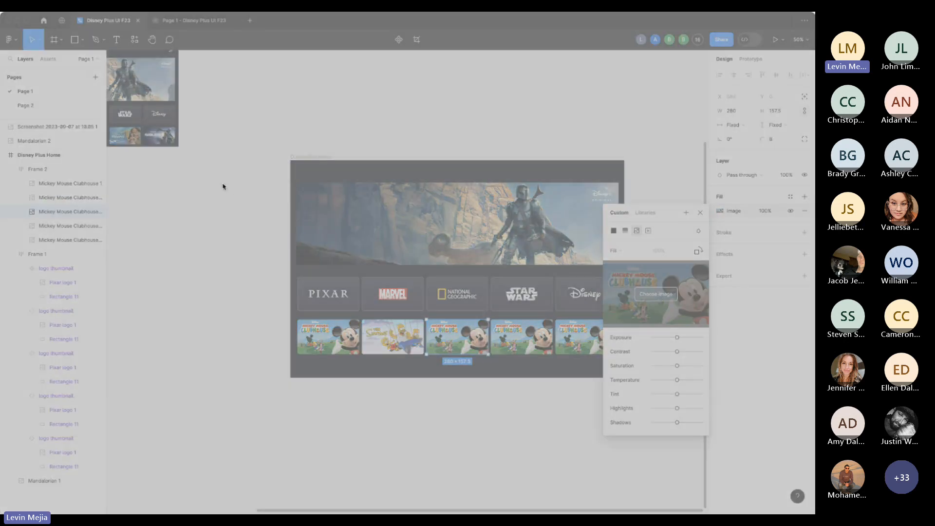
left_click(689, 402)
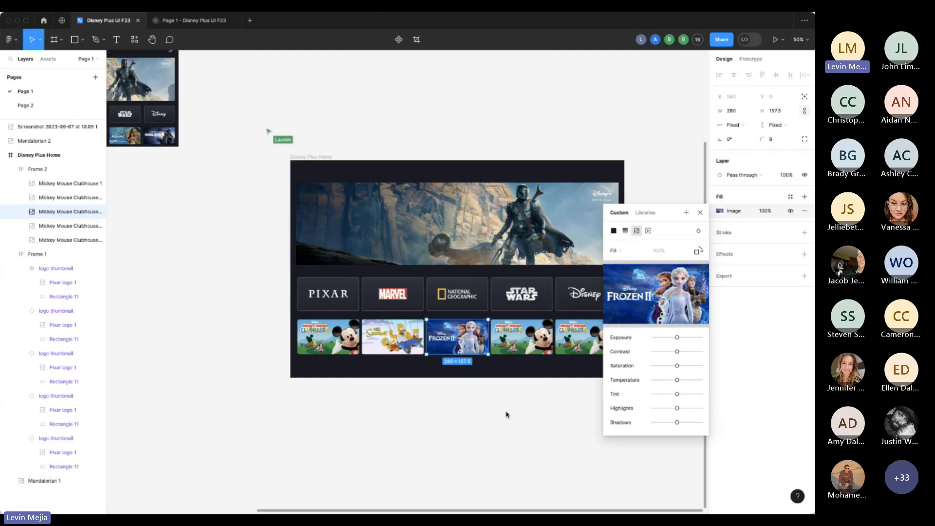
Replace the image fill of the fourth show thumbnail with The Mandalorian picture.
scroll(458, 389, "right", 3)
left_click(413, 341)
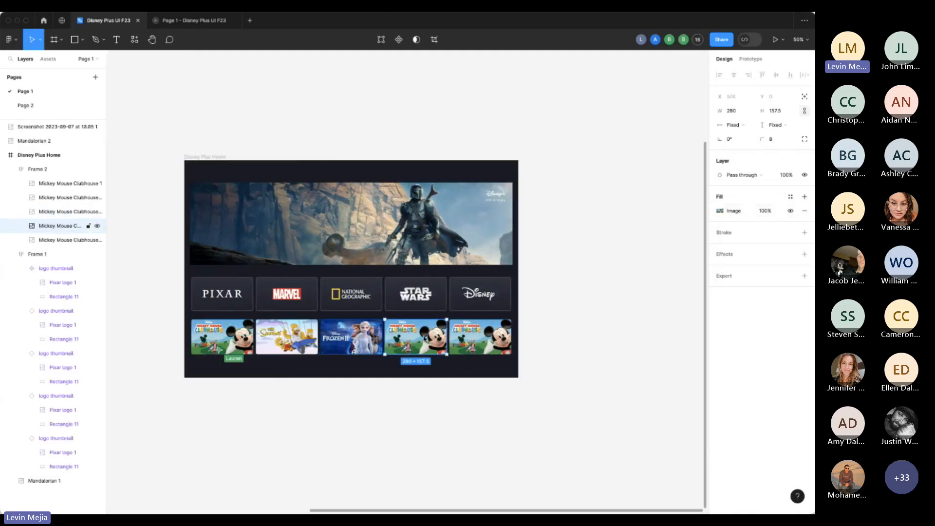
left_click(720, 211)
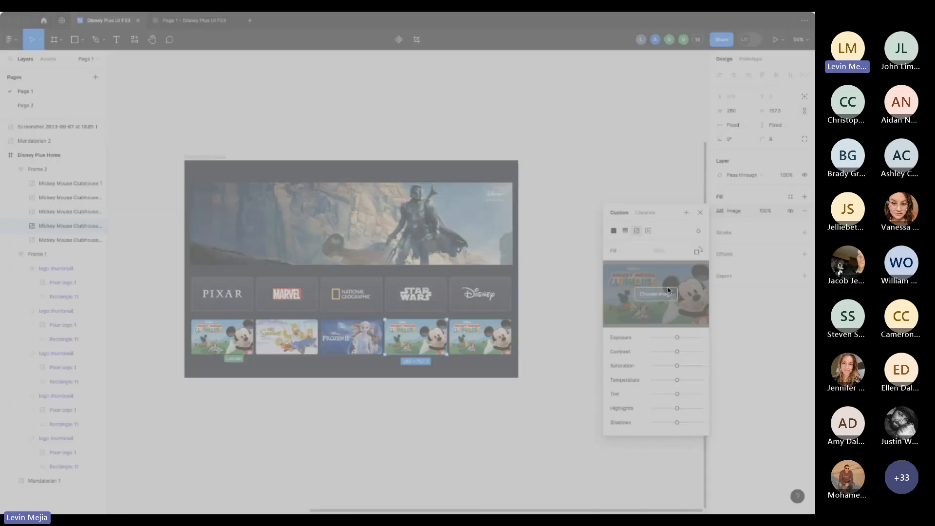
left_click(656, 294)
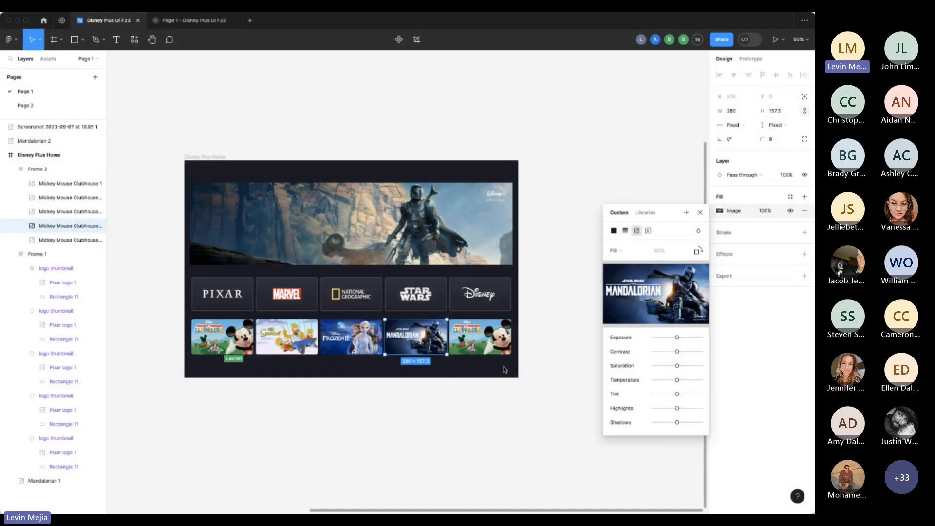
Replace the image fill of the fifth show thumbnail with the Moana picture and deselect it.
left_click(495, 350)
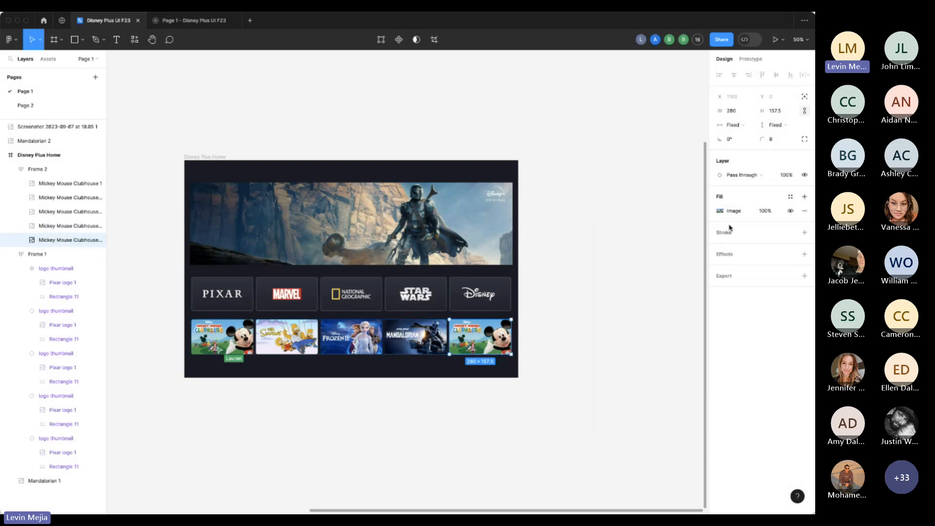
left_click(721, 211)
left_click(656, 294)
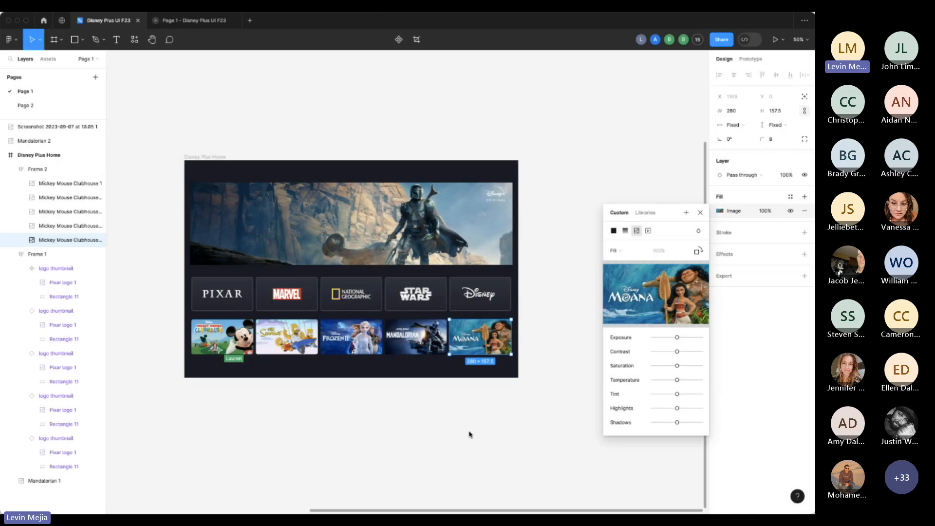
left_click(469, 435)
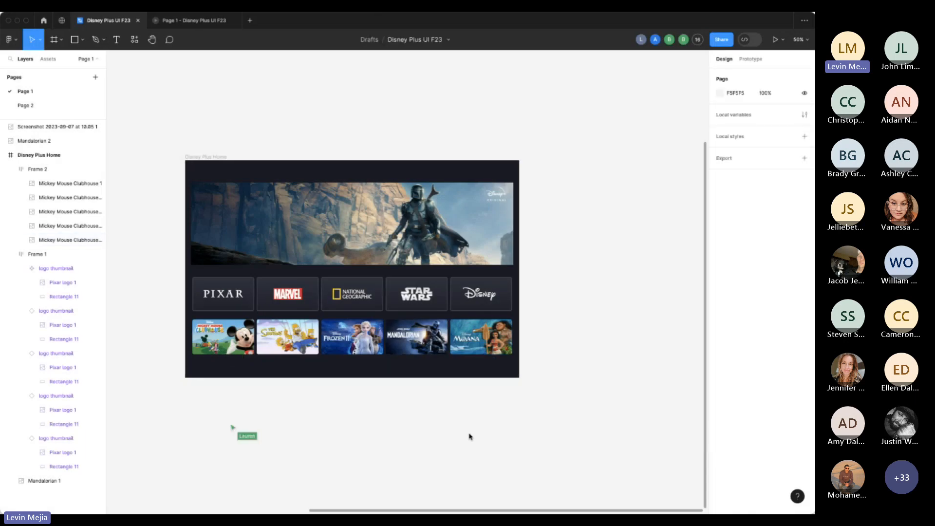
scroll(469, 436, "left", 5)
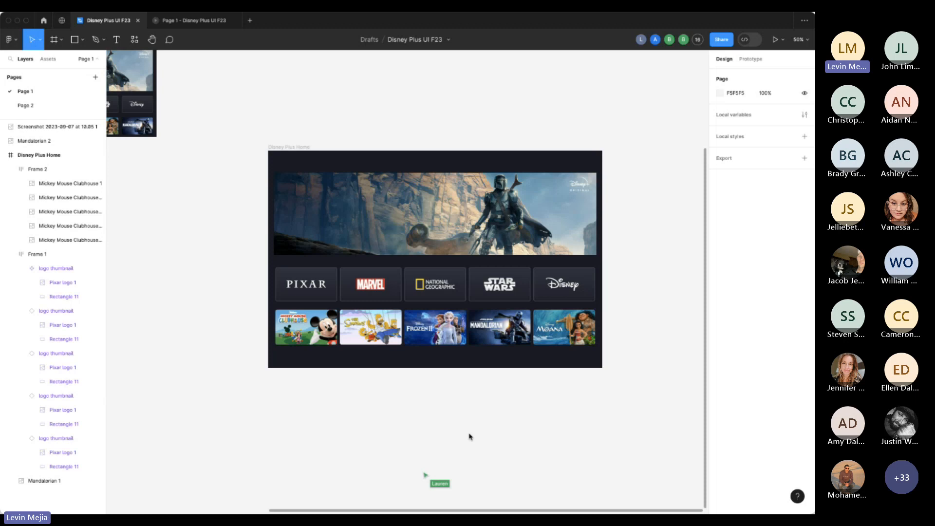
left_click_drag(256, 134, 614, 388)
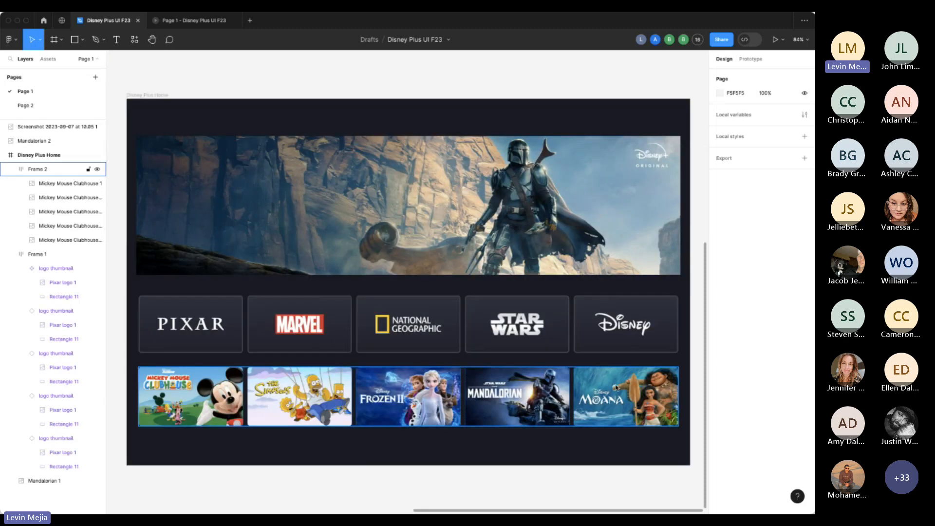
left_click(513, 476)
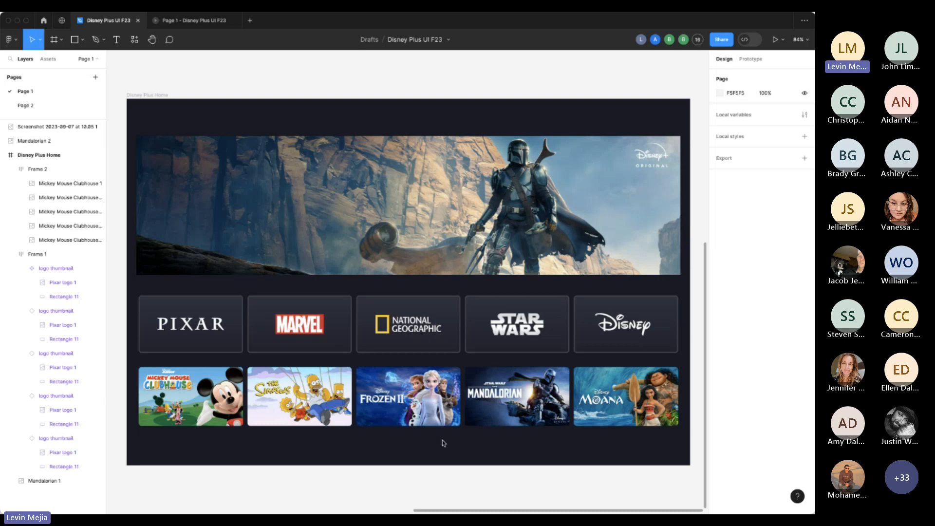
Move the reference screenshot to the empty canvas just right of the Disney Plus Home frame, at X 710, Y -285.
key("minus")
key("minus")
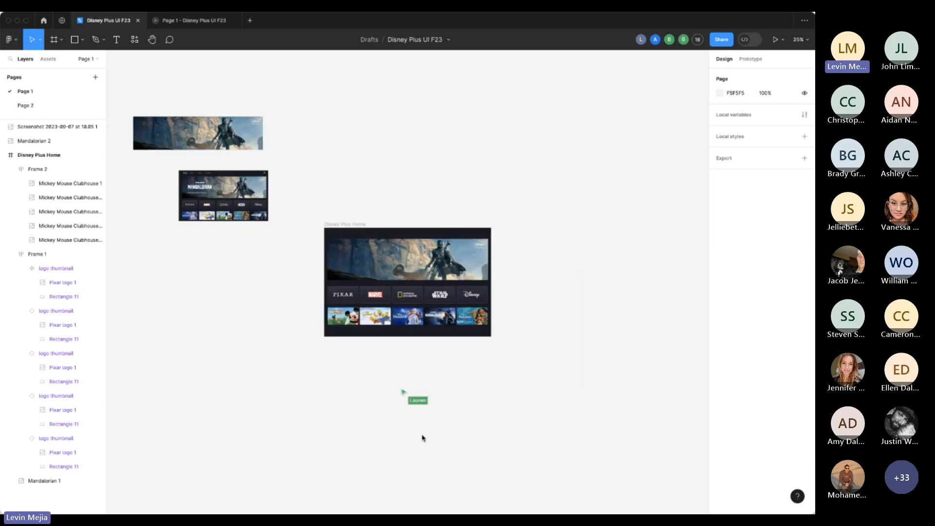
left_click_drag(226, 199, 551, 295)
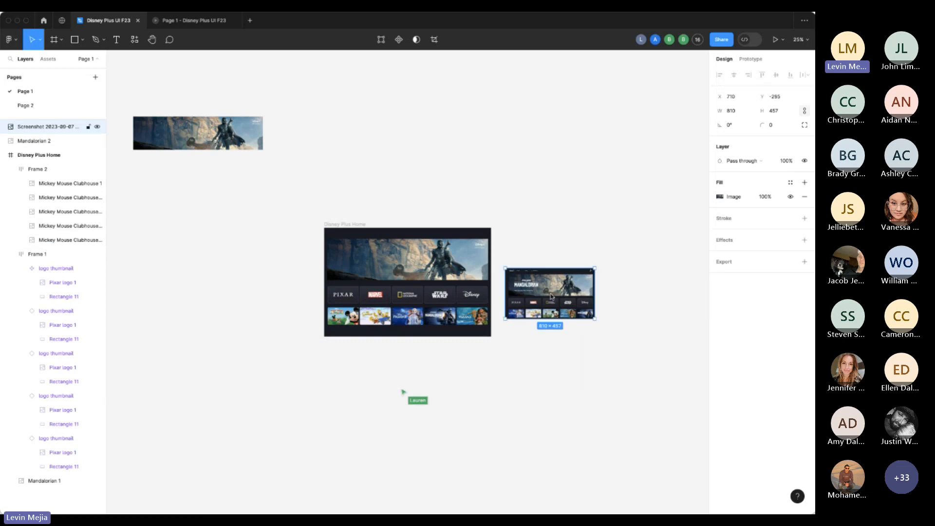
key("plus")
key("plus")
key("minus")
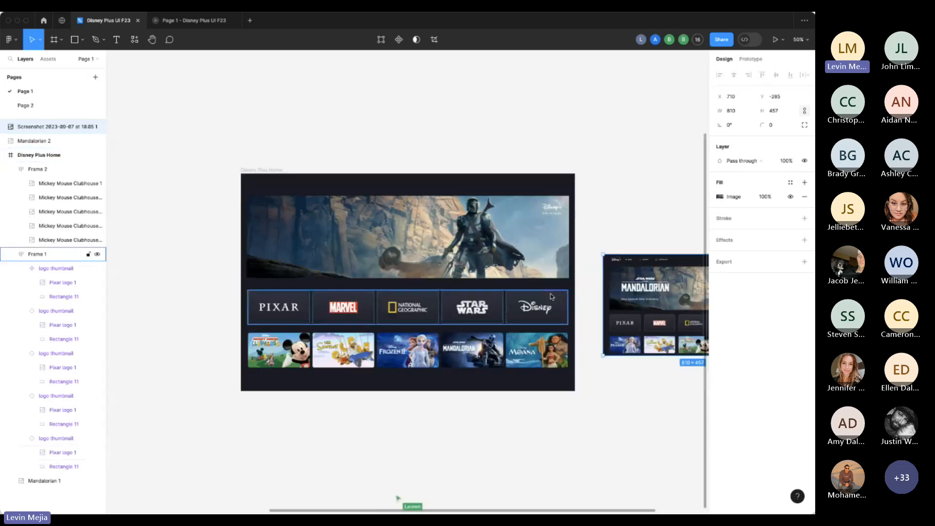
scroll(549, 297, "right", 1)
scroll(548, 297, "right", 5)
scroll(549, 297, "down", 2)
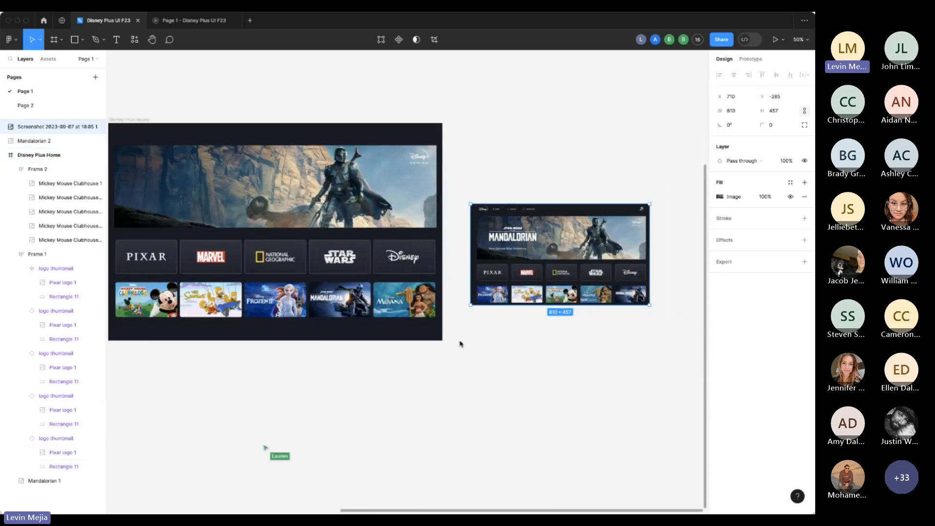
scroll(459, 344, "left", 2)
scroll(460, 344, "up", 1)
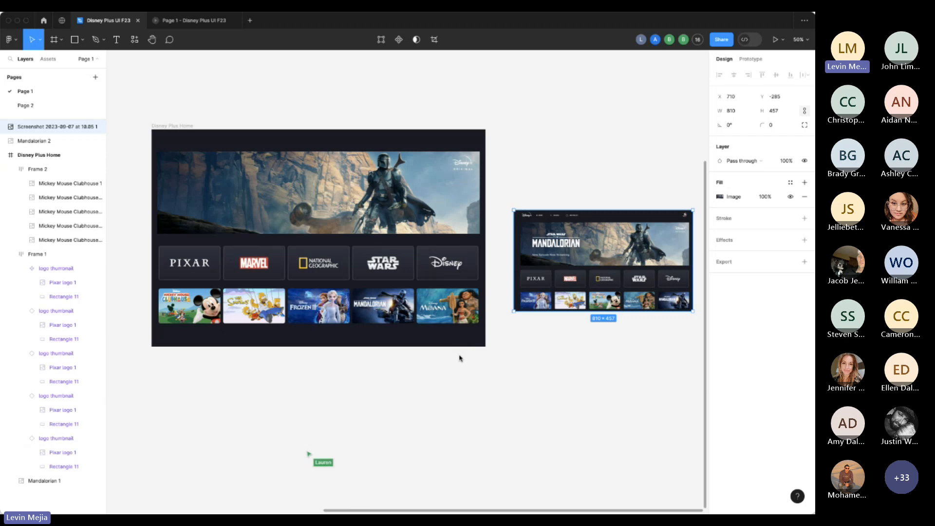
Reorder the show row so the Moana image comes fourth, before The Mandalorian image.
double_click(457, 316)
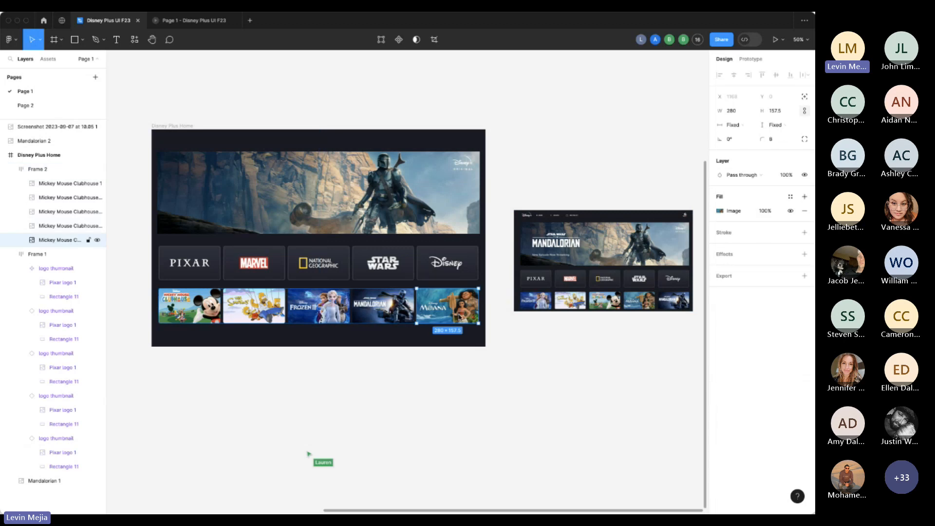
key("shift+0")
scroll(541, 329, "left", 2)
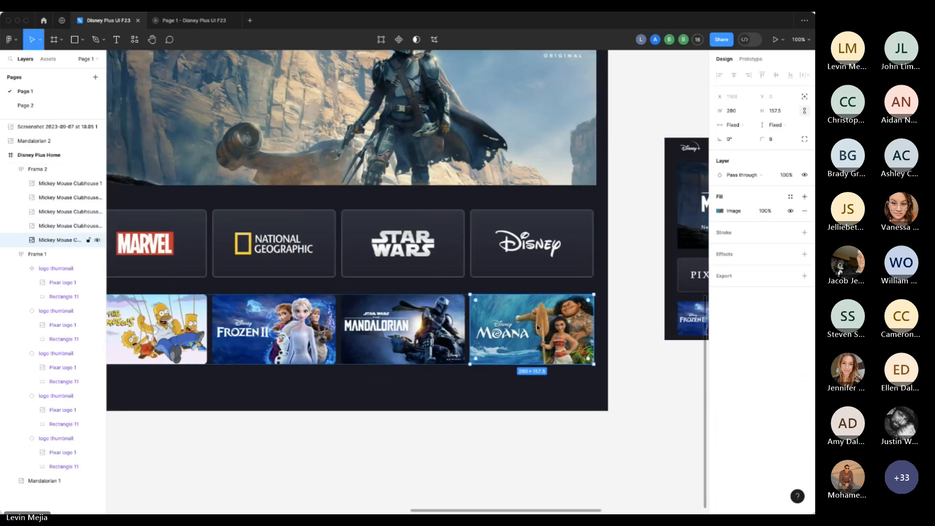
left_click_drag(541, 327, 465, 328)
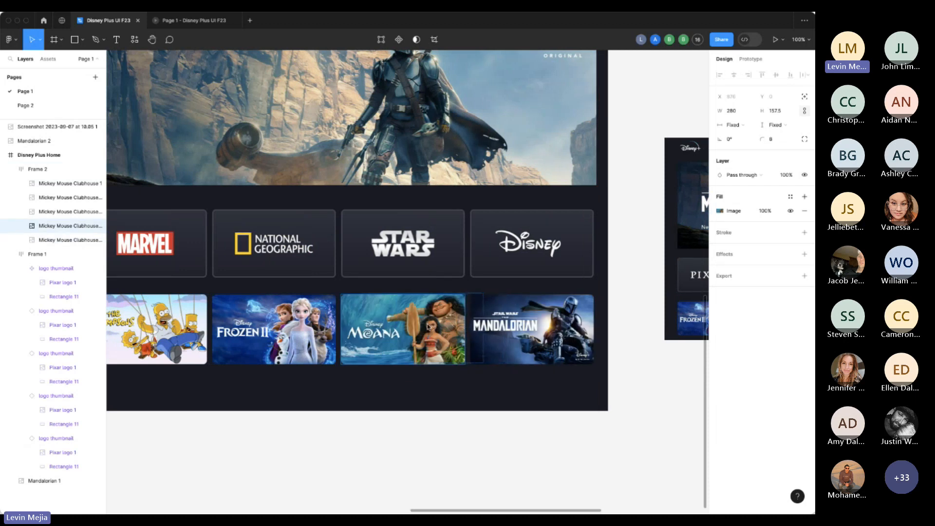
Compare the show order with the reference screenshot and move the Frozen II image to the first place in the row.
scroll(521, 336, "right", 8)
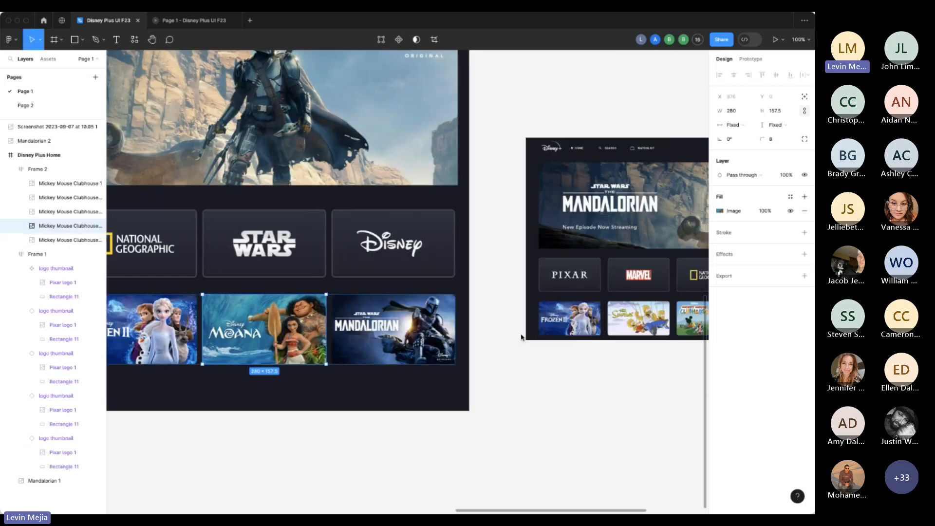
scroll(521, 336, "left", 8)
scroll(521, 336, "right", 5)
scroll(521, 336, "right", 5)
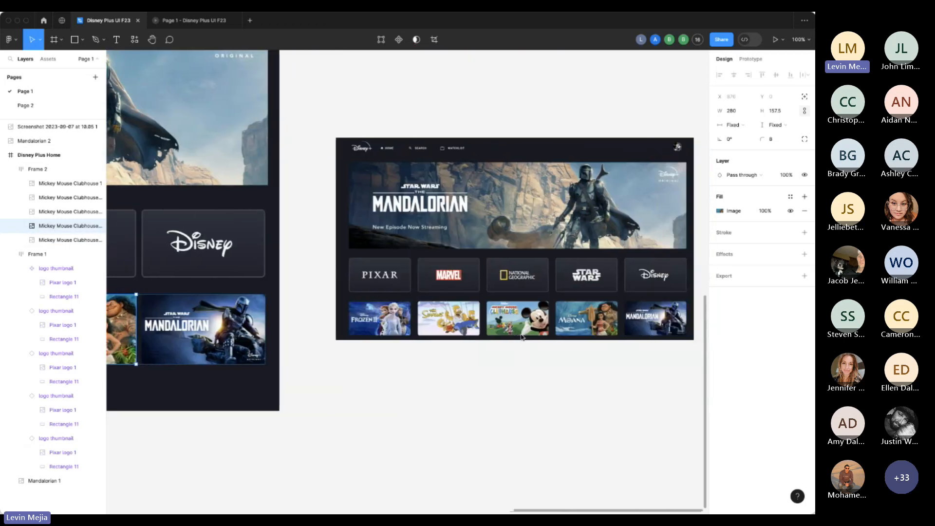
scroll(521, 336, "left", 12)
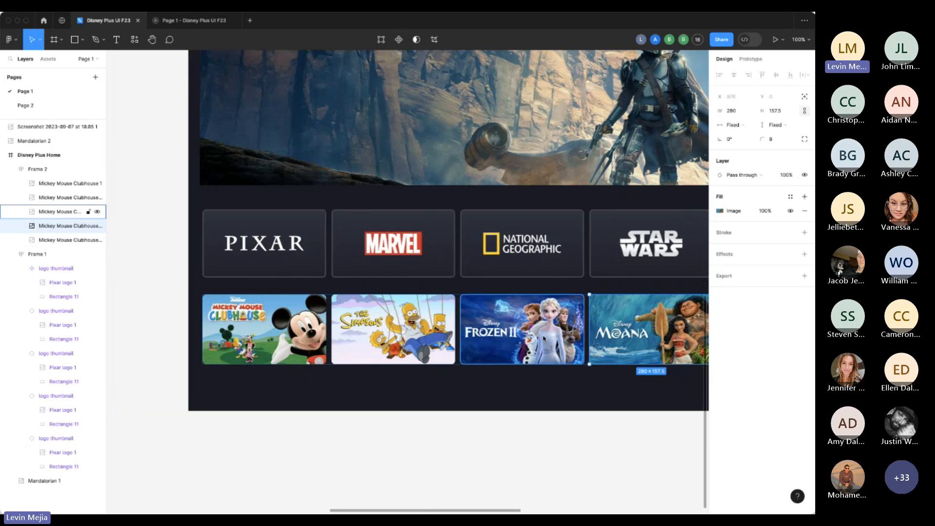
left_click(544, 342)
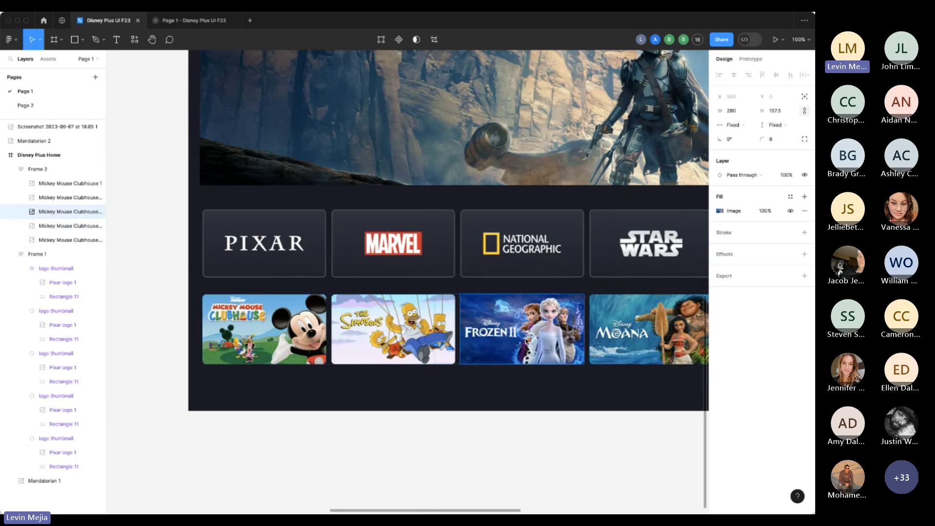
left_click_drag(492, 340, 344, 338)
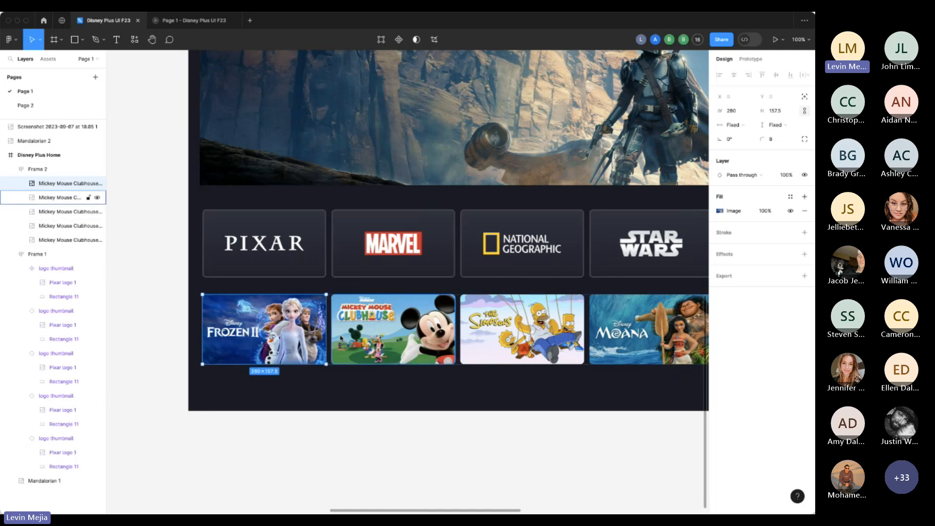
left_click(378, 439)
key("minus")
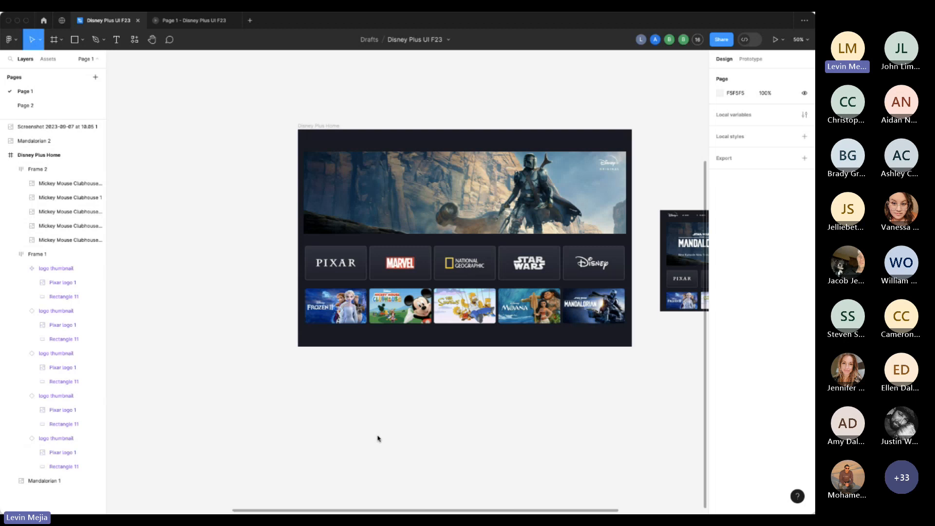
Move the Mickey Mouse Clubhouse image to third place in the row, after The Simpsons, and deselect it.
scroll(378, 438, "right", 6)
scroll(378, 438, "up", 1)
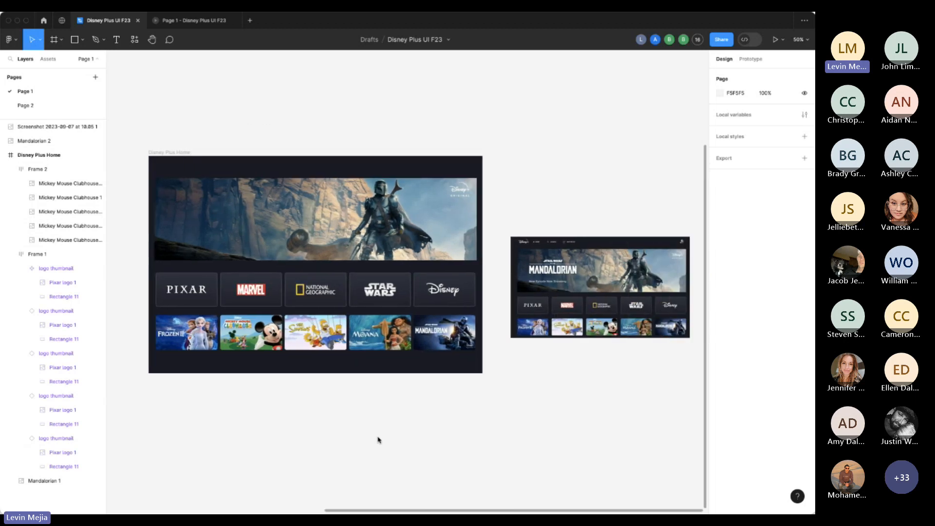
scroll(378, 439, "up", 2)
scroll(378, 438, "left", 1)
left_click(281, 368)
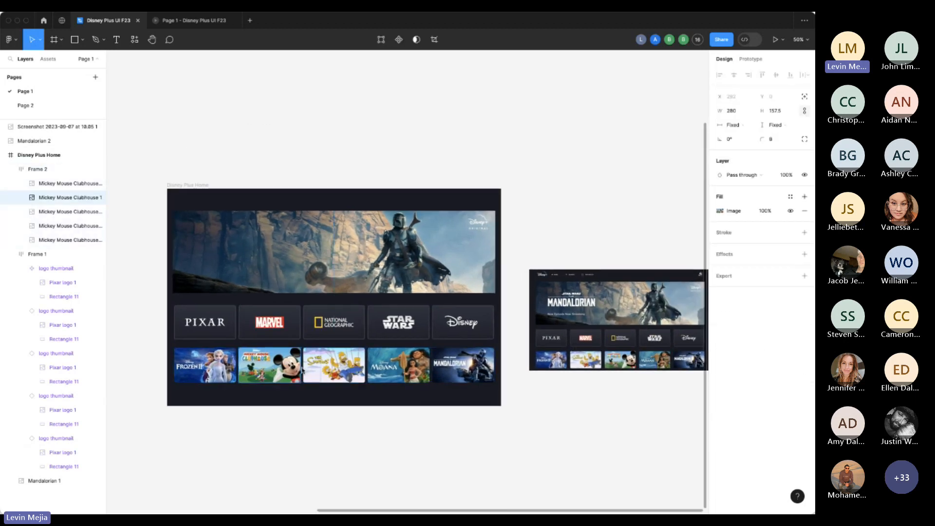
left_click_drag(302, 369, 346, 370)
left_click(363, 431)
scroll(362, 431, "right", 1)
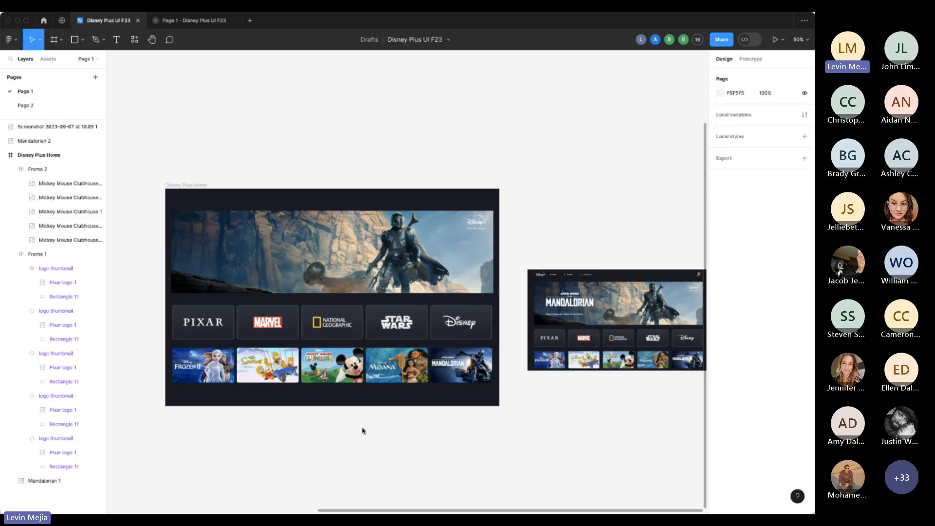
scroll(363, 431, "right", 1)
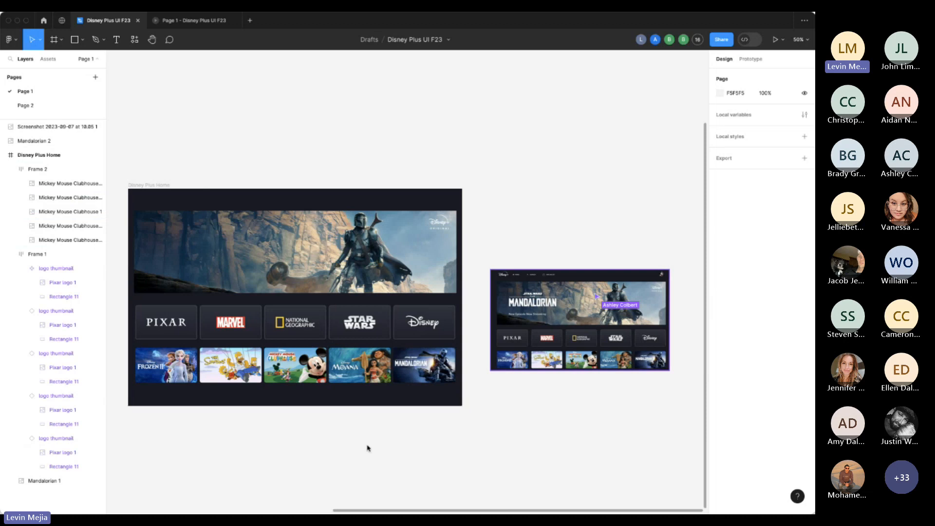
Try the Star Wars thumbnail in third place in the logo row and move it back to fourth place.
left_click_drag(116, 172, 477, 448)
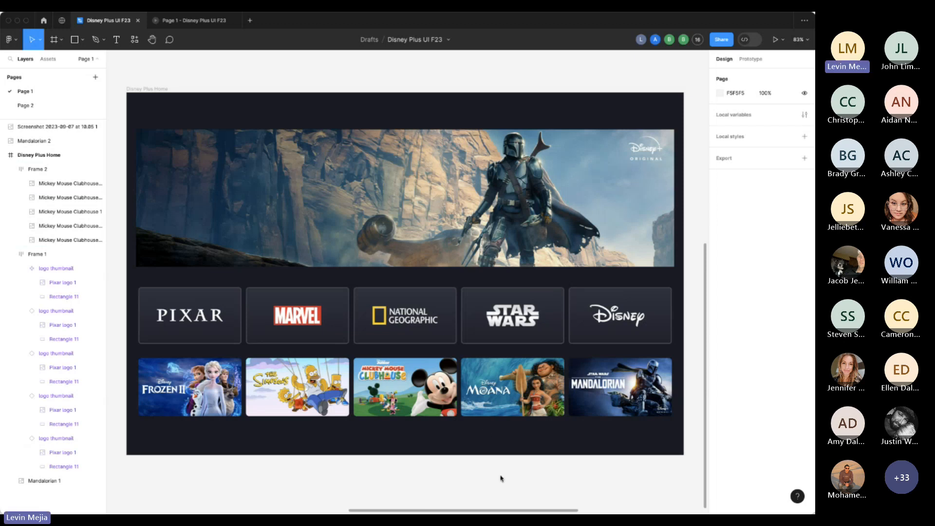
key("minus")
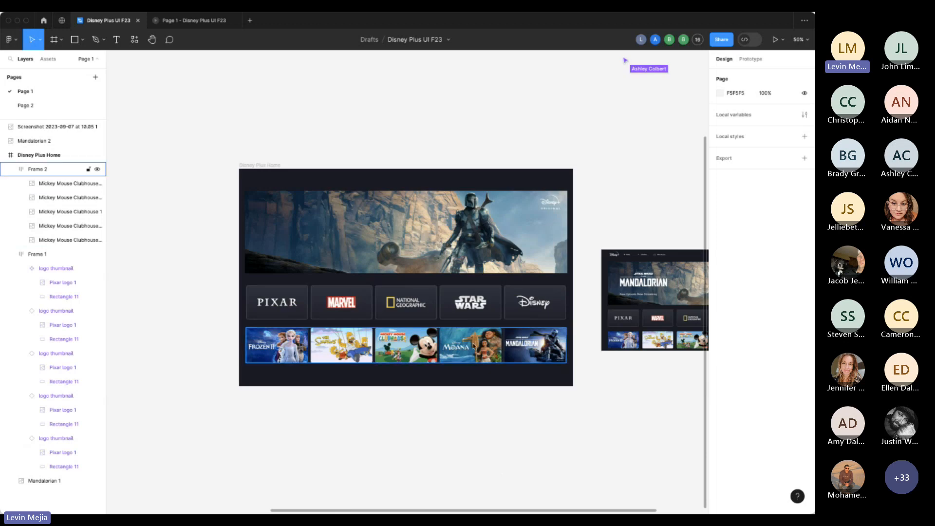
left_click_drag(475, 308, 416, 310)
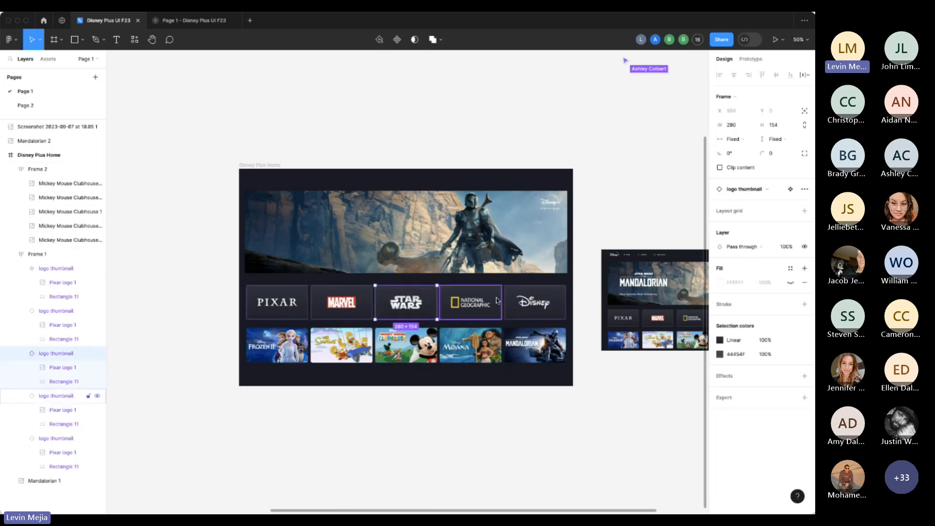
key("Right")
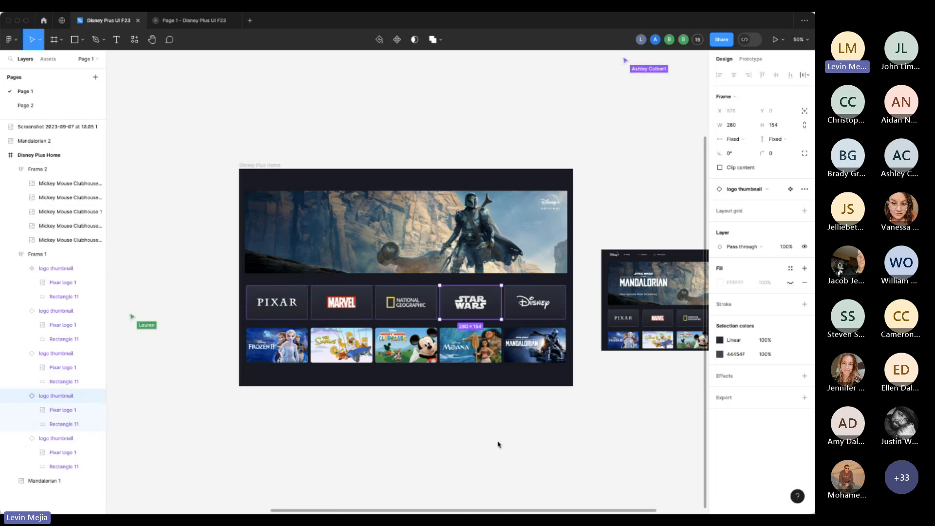
left_click(504, 444)
Place the Mandalorian title image inside the Disney Plus Home frame.
scroll(506, 444, "right", 1)
scroll(507, 445, "right", 3)
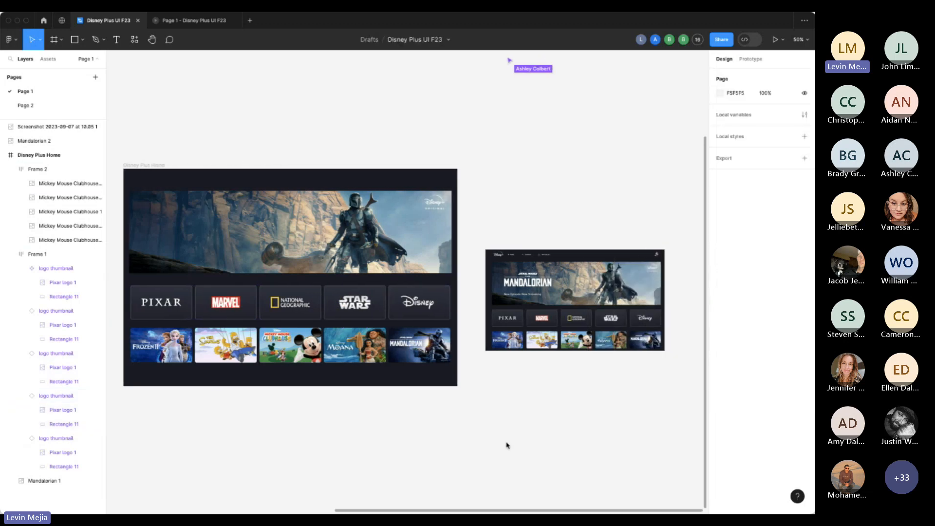
scroll(511, 446, "left", 3)
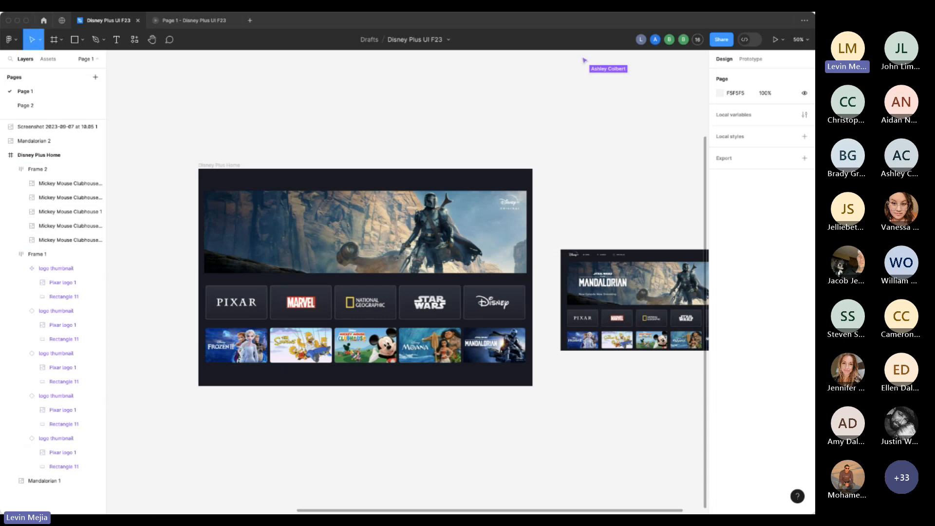
left_click_drag(490, 225, 477, 228)
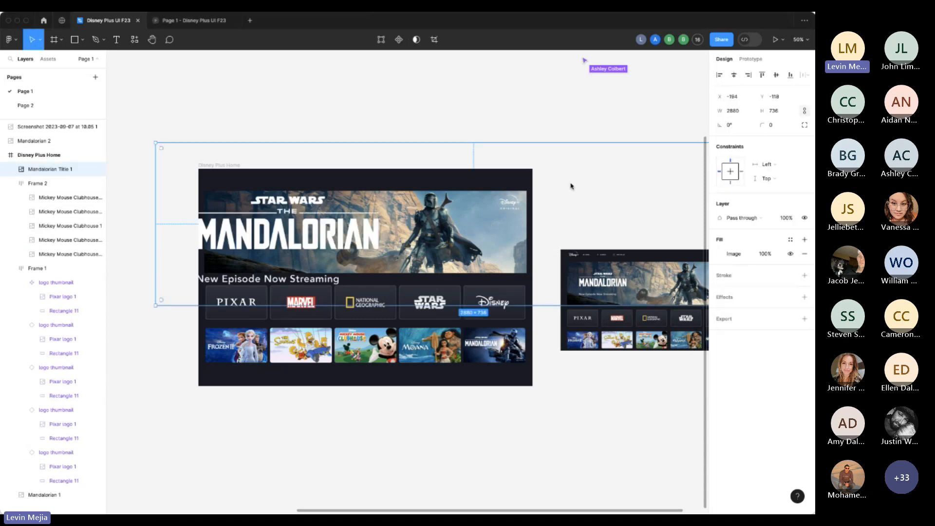
Scale the Mandalorian title image down to about 1174 × 300 and position it over the left part of the hero image.
scroll(577, 256, "left", 2)
scroll(577, 255, "right", 6)
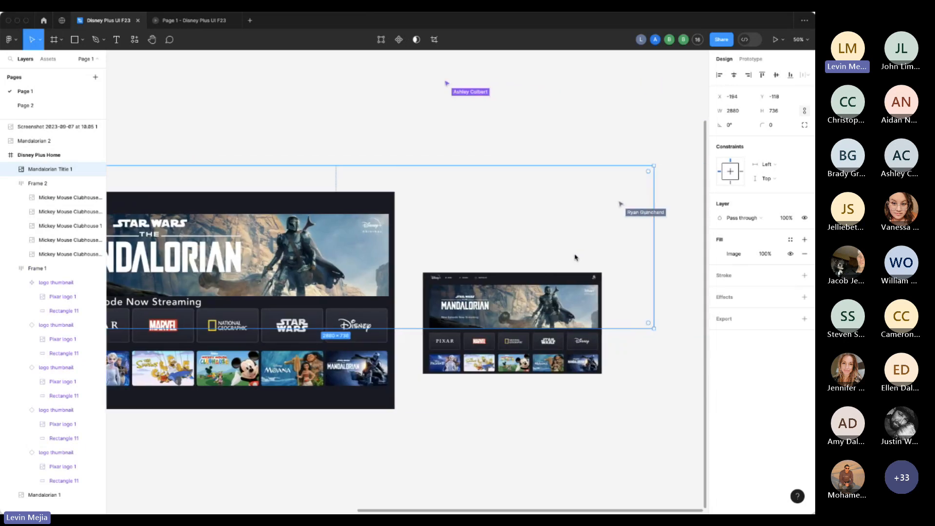
left_click_drag(652, 166, 441, 215)
scroll(520, 219, "left", 3)
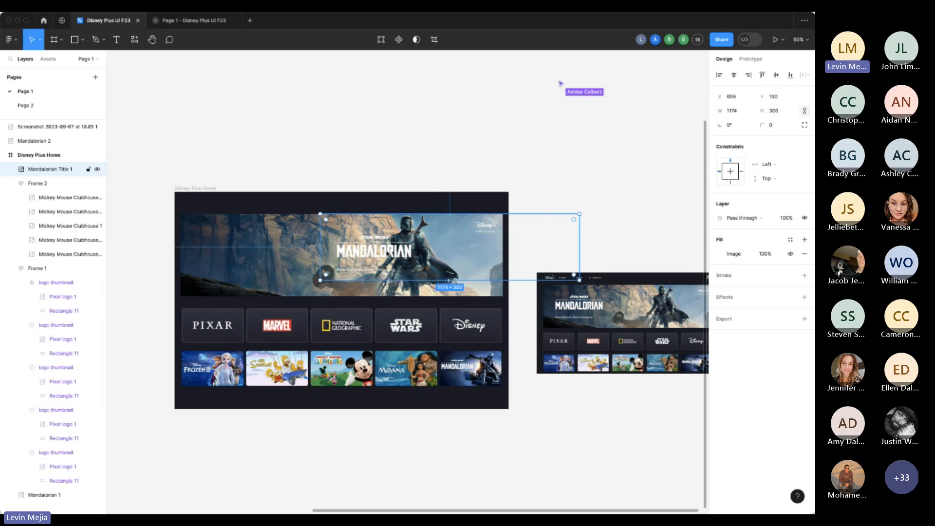
left_click_drag(383, 251, 255, 252)
left_click(594, 198)
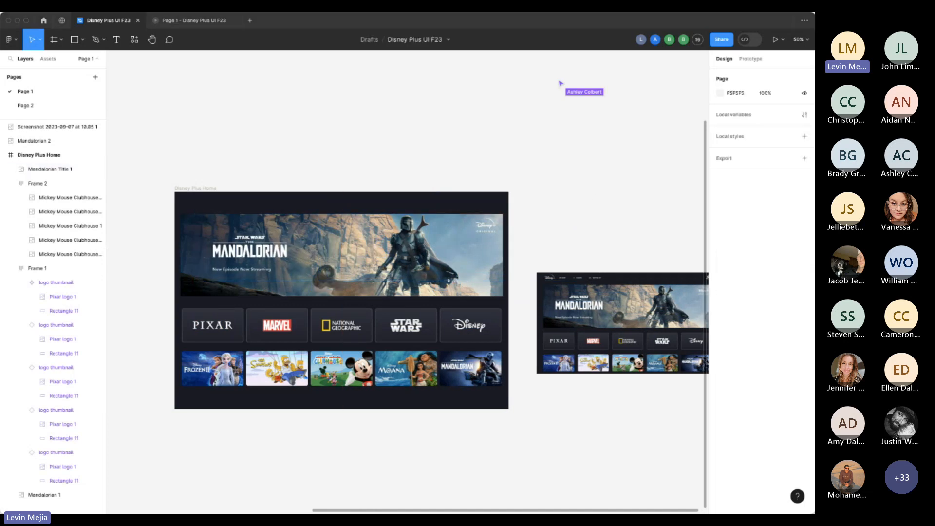
Present the Disney Plus Home frame to check it as a prototype, and return to the design file.
scroll(446, 252, "right", 2)
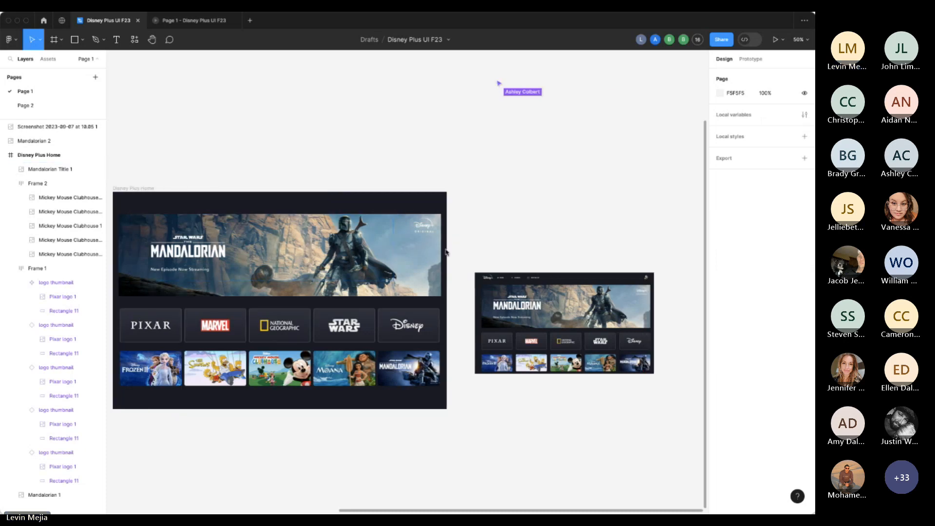
scroll(482, 195, "left", 1)
left_click_drag(487, 169, 135, 413)
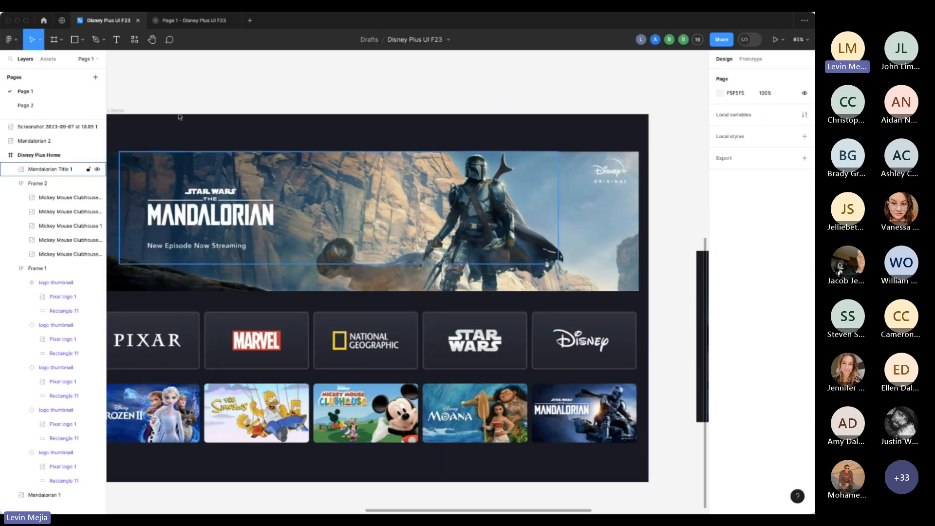
scroll(211, 96, "left", 2)
left_click(172, 111)
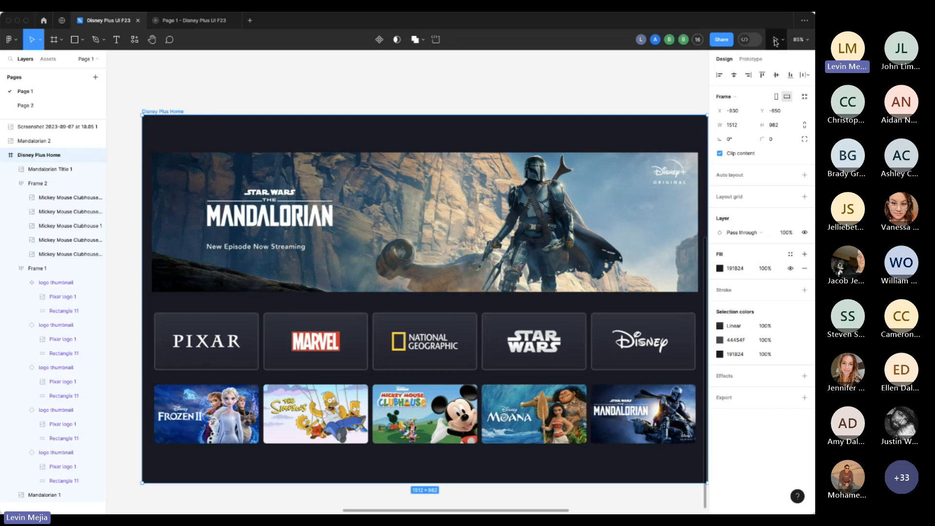
left_click(776, 41)
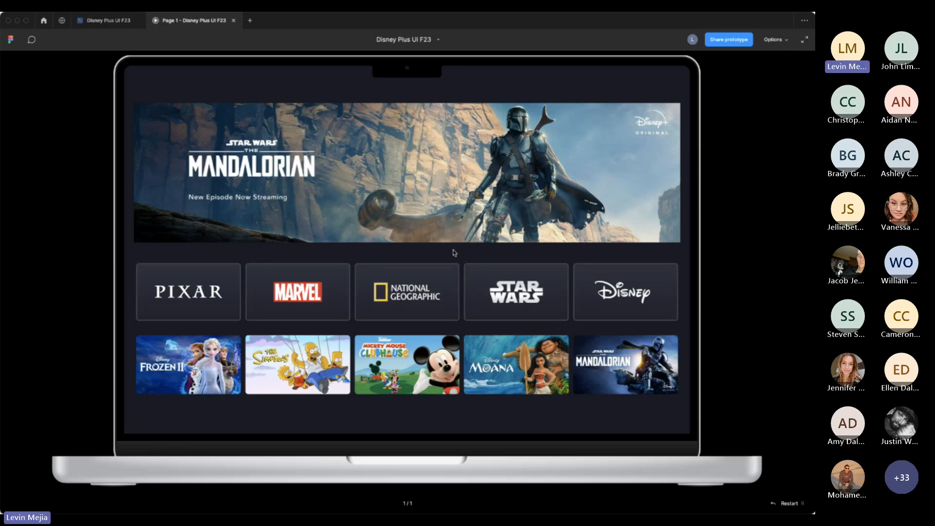
left_click(117, 20)
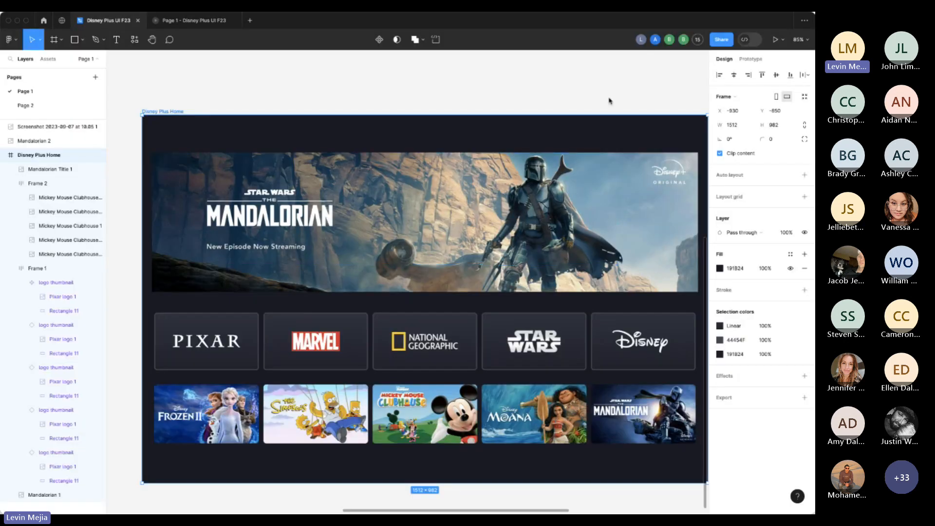
left_click(579, 72)
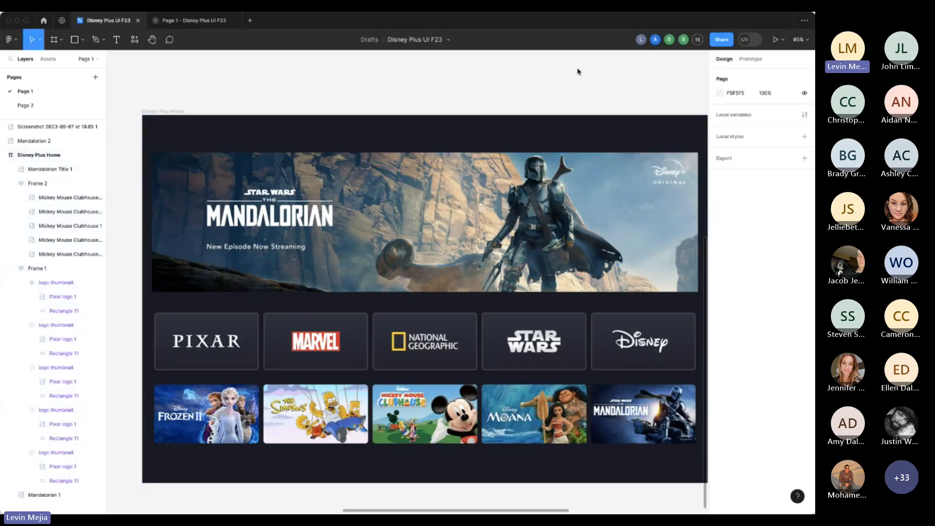
Move the Mandalorian hero image past the right edge of the Disney Plus Home frame so it leaves the frame.
scroll(579, 73, "right", 5)
left_click_drag(429, 219, 533, 218)
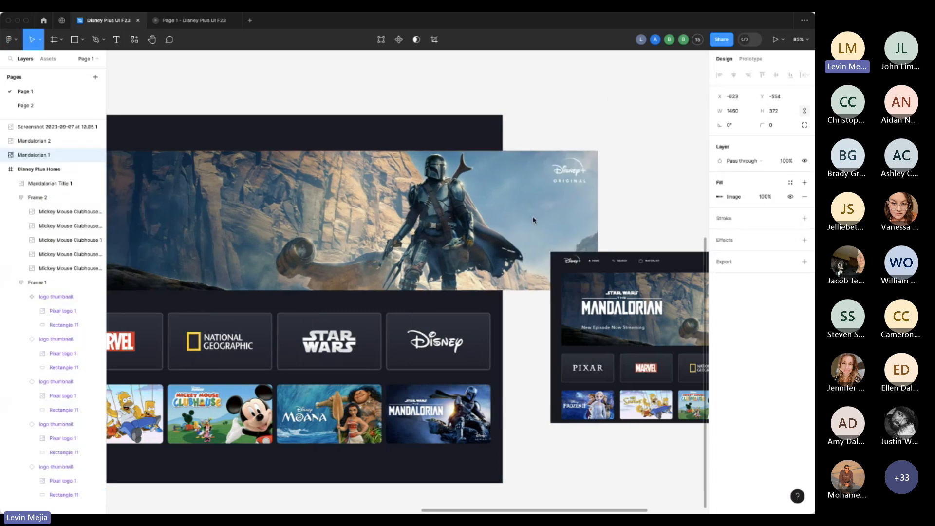
left_click(559, 103)
Move the reference screenshot away from beside the Disney Plus Home frame.
scroll(552, 133, "down", 5)
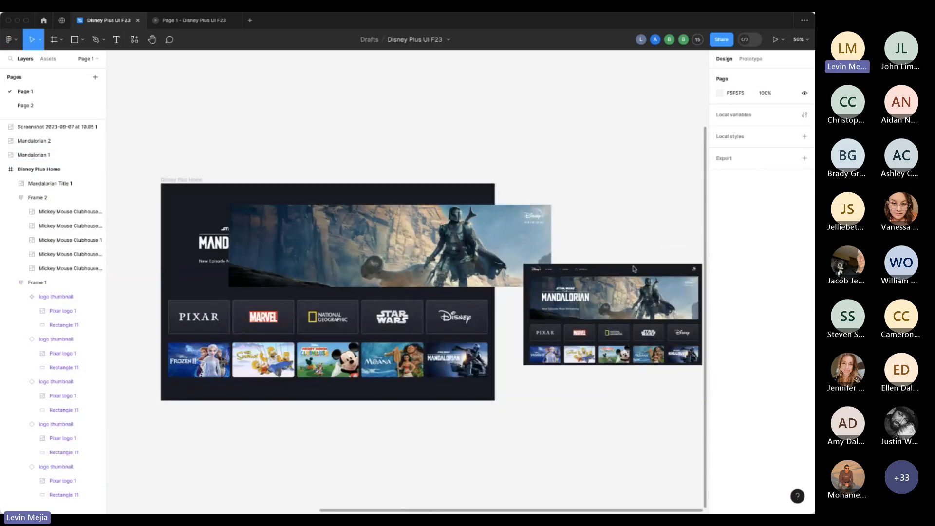
left_click_drag(633, 269, 750, 424)
left_click(514, 402)
scroll(514, 402, "left", 1)
scroll(514, 403, "left", 3)
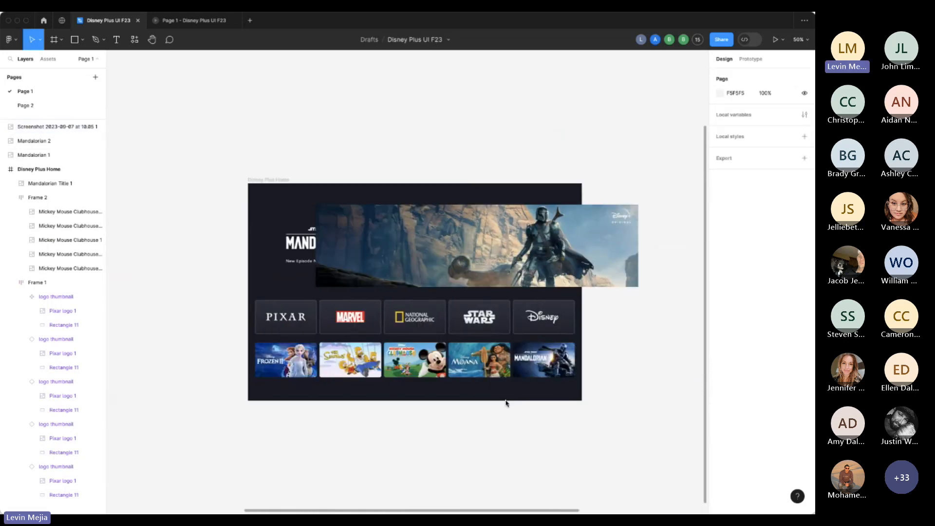
Shift the overhanging Mandalorian hero image slightly left so it covers the title.
left_click_drag(630, 220, 594, 220)
left_click(647, 242)
scroll(650, 243, "left", 1)
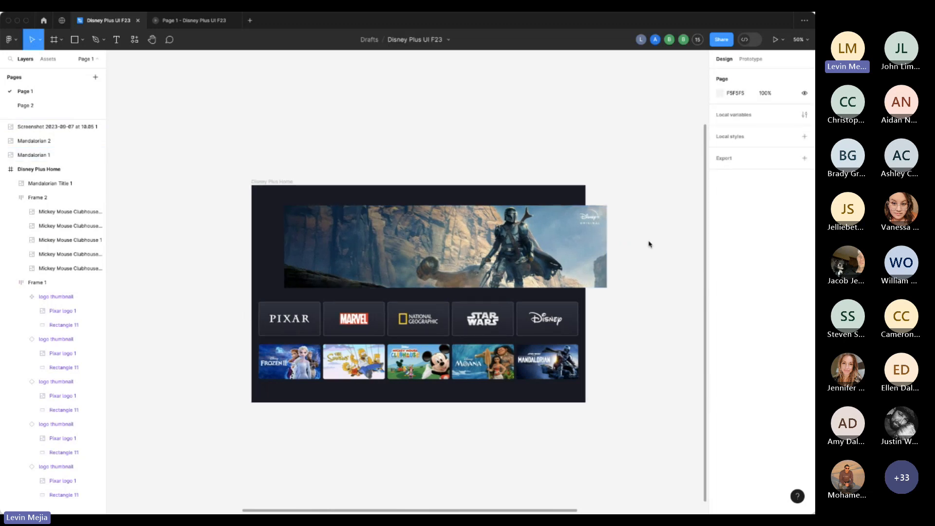
Check in the prototype preview how the overhanging hero image affects the frame, and return to the design file.
scroll(652, 244, "up", 1)
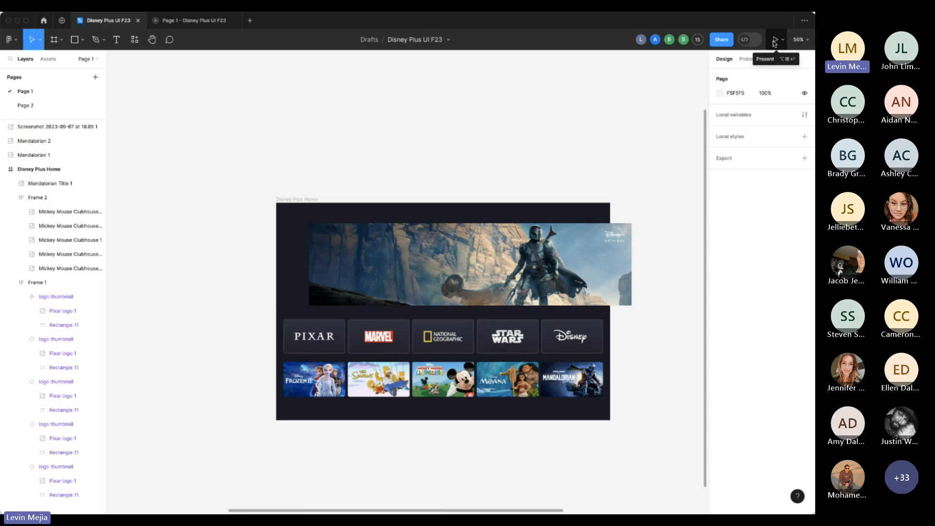
left_click(202, 22)
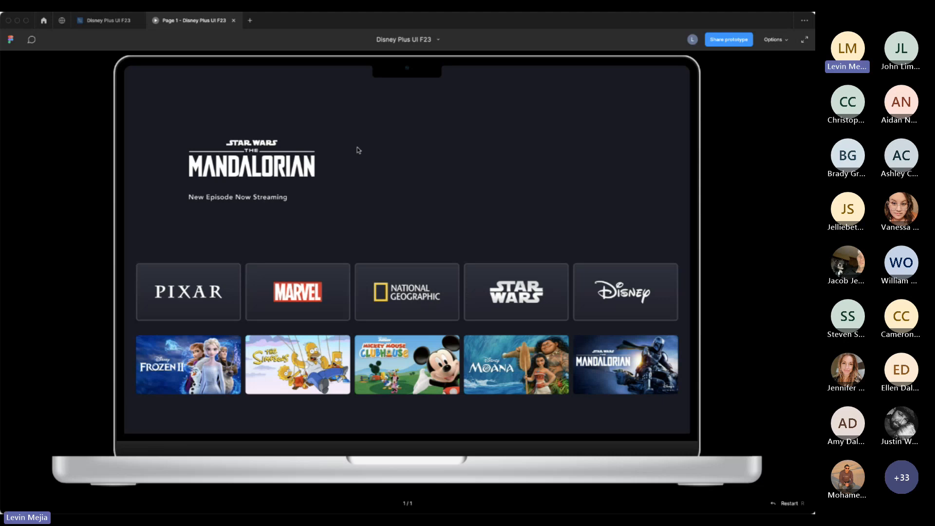
left_click(108, 20)
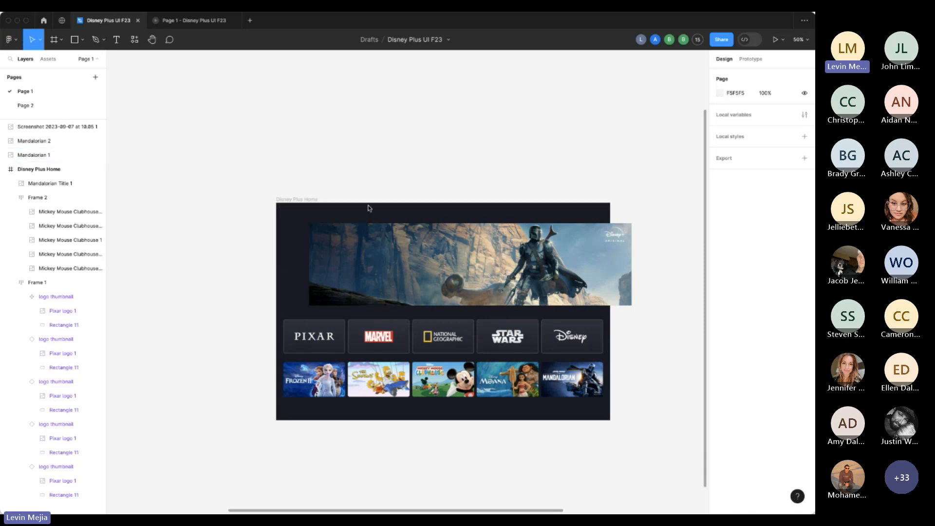
Move the Mandalorian hero image further right to X -334, Y -531, clear of the Mandalorian title.
left_click(295, 200)
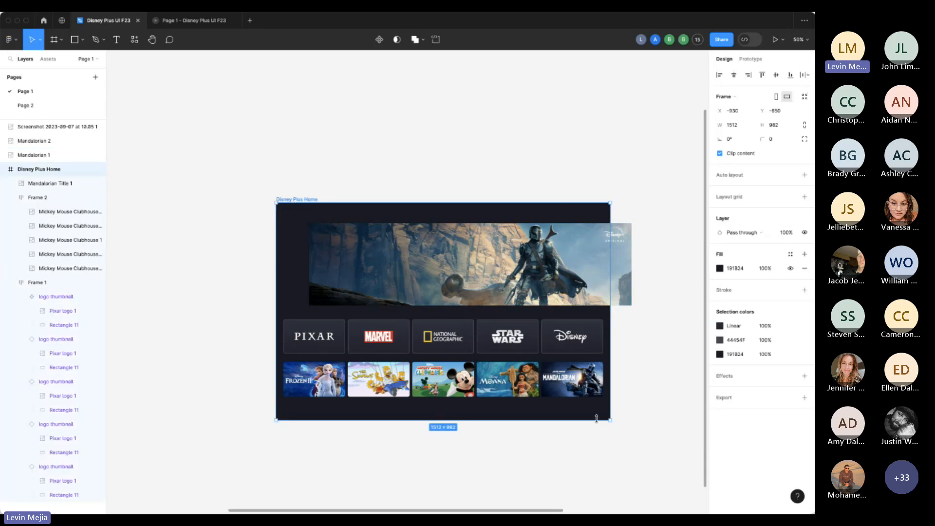
left_click(271, 434)
left_click_drag(256, 184, 656, 440)
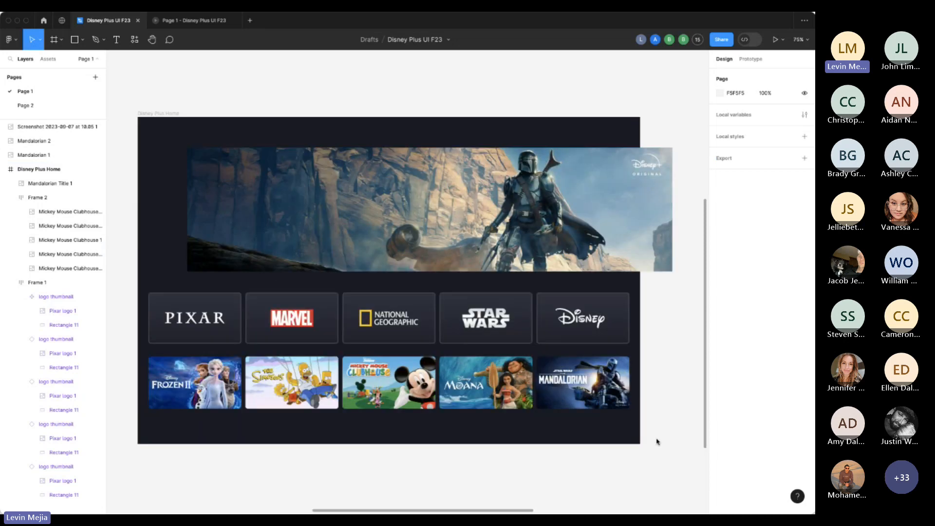
scroll(652, 437, "up", 5)
scroll(653, 437, "down", 1)
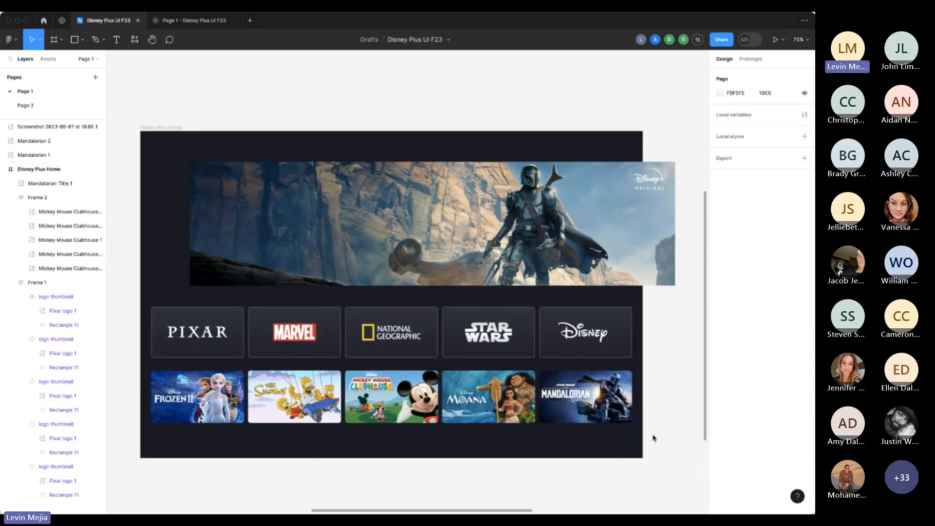
scroll(653, 437, "right", 1)
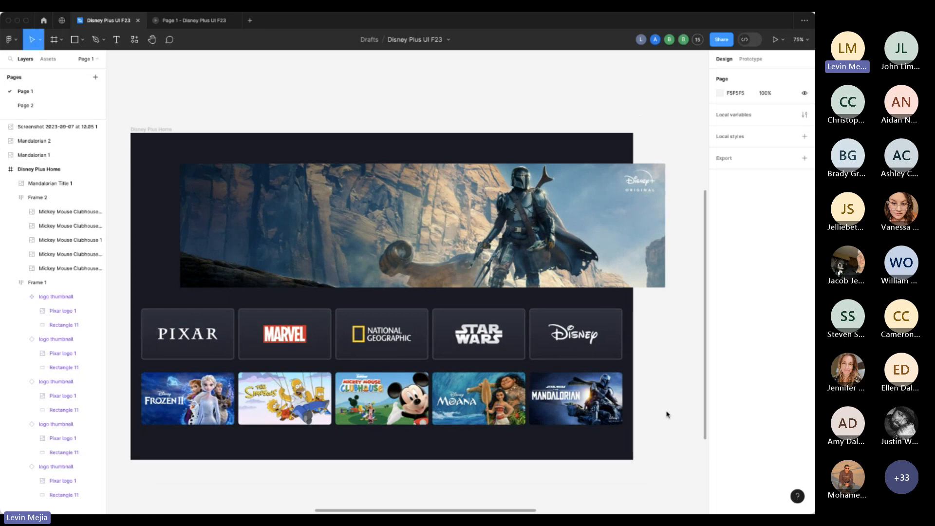
left_click_drag(542, 225, 668, 236)
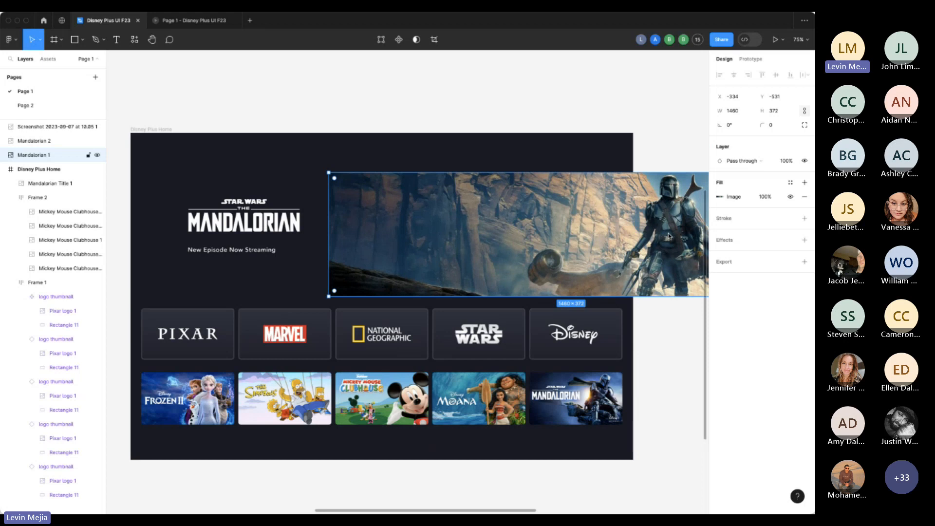
Add a new page named Page 3 and create a MacBook Pro 14" frame on it.
left_click(96, 78)
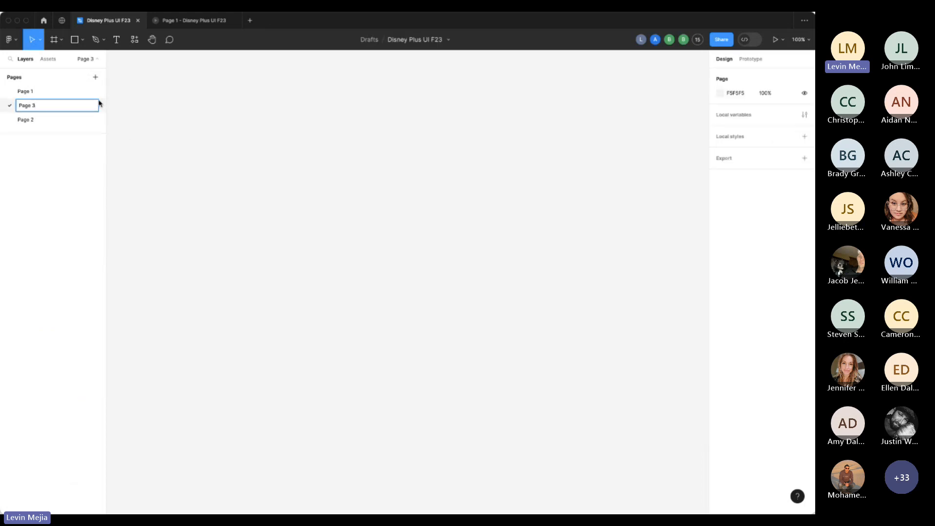
key("Return")
key("f")
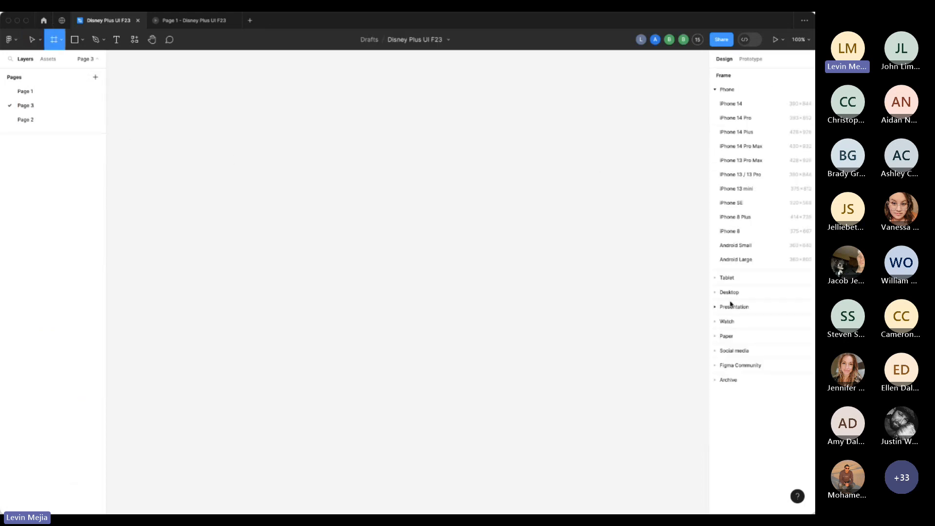
left_click(716, 295)
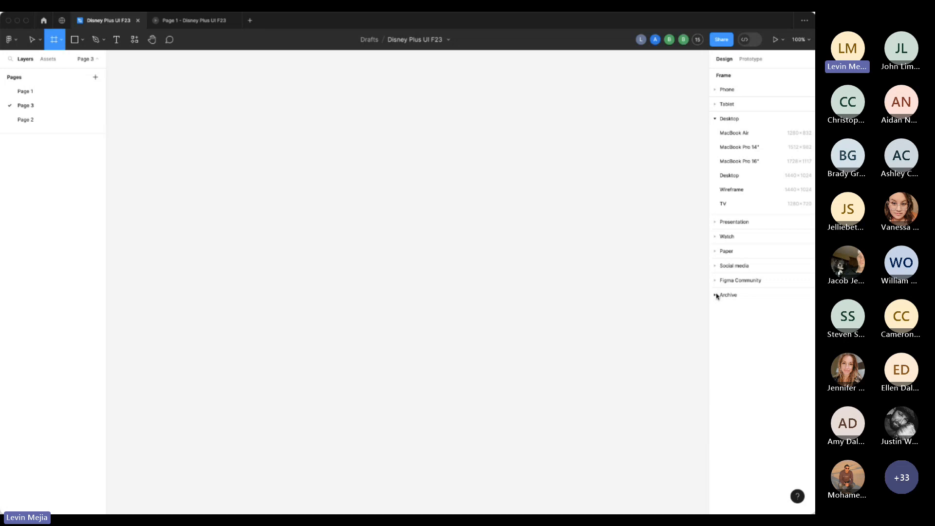
left_click(752, 147)
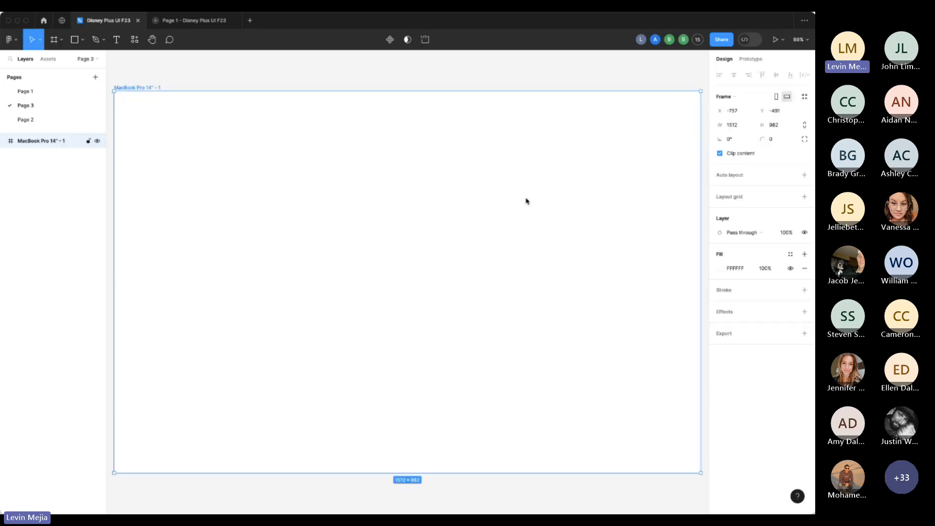
Paste the Mandalorian hero image into the new MacBook Pro frame and rename the frame CROPPING.
key("super+v")
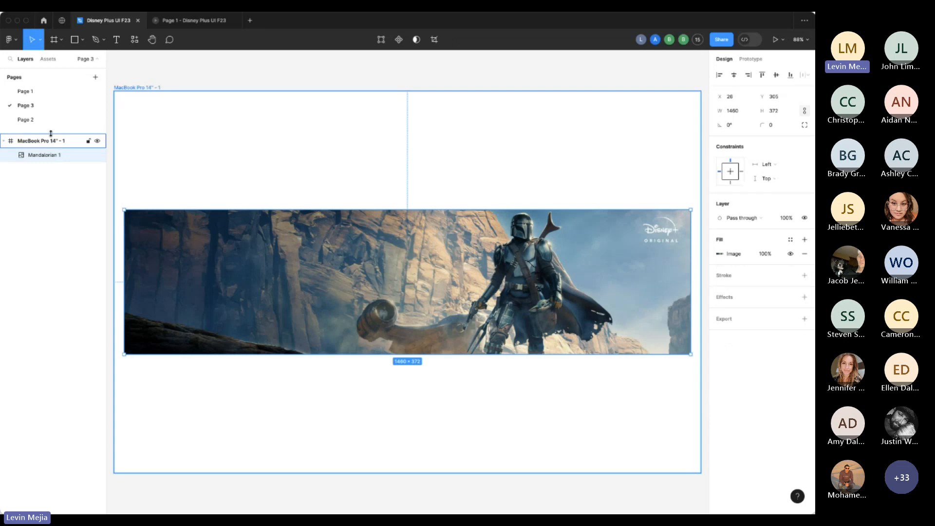
left_click(153, 86)
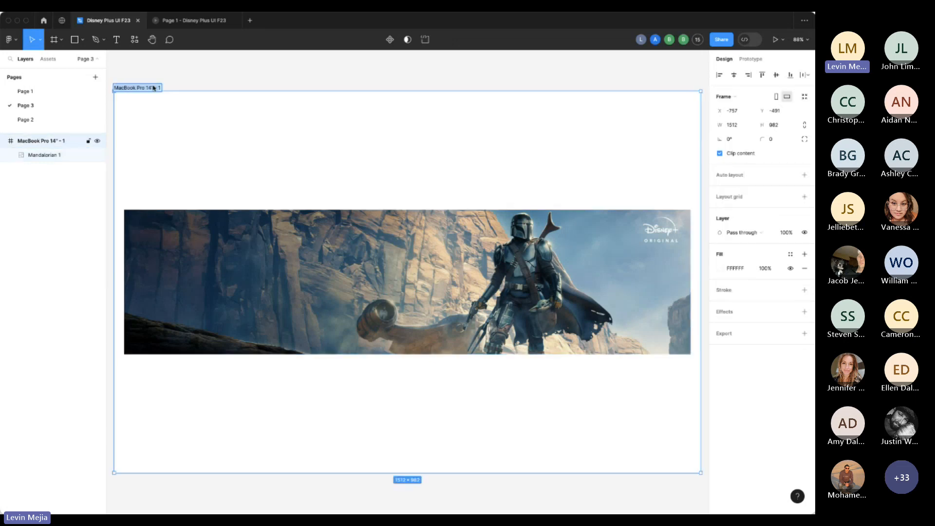
type("d")
type("ROPPING")
key("Return")
left_click(218, 59)
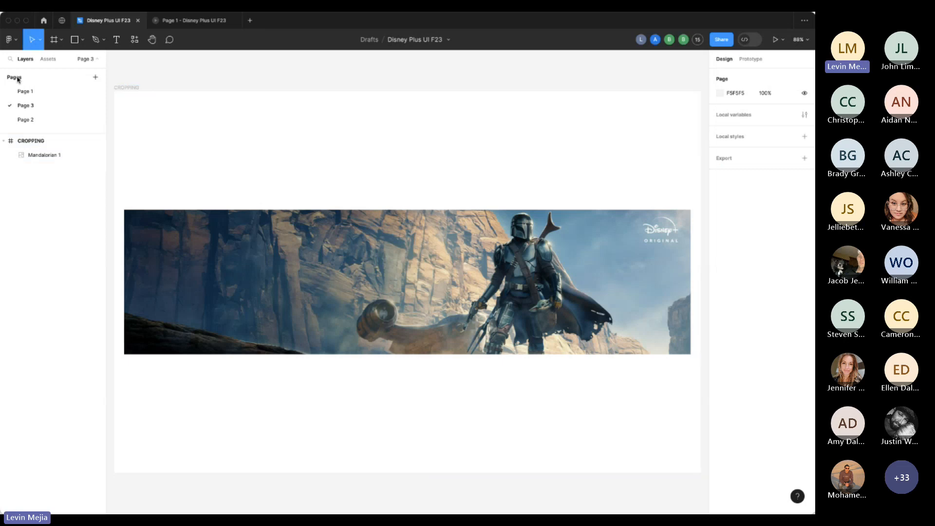
Shorten the page list to bring the layer list up, and select the Mandalorian image inside the CROPPING frame.
left_click_drag(73, 134, 74, 96)
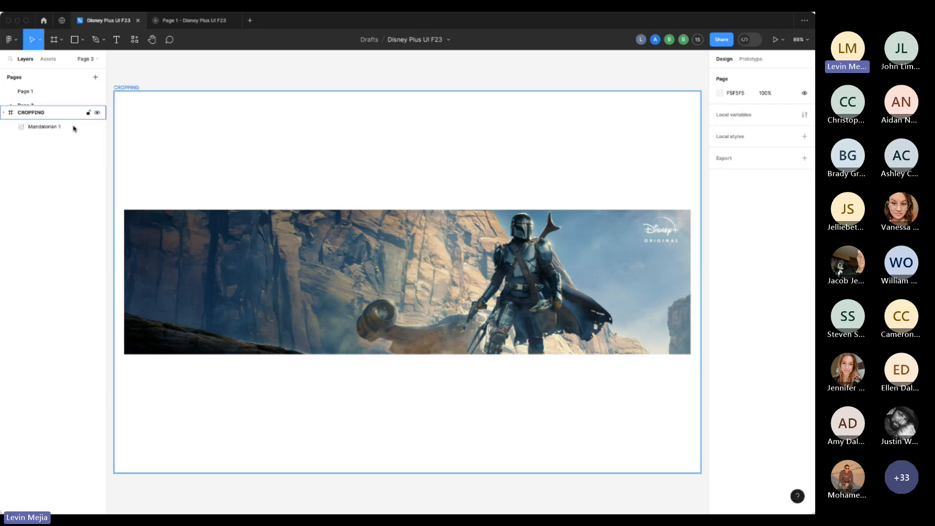
left_click(31, 111)
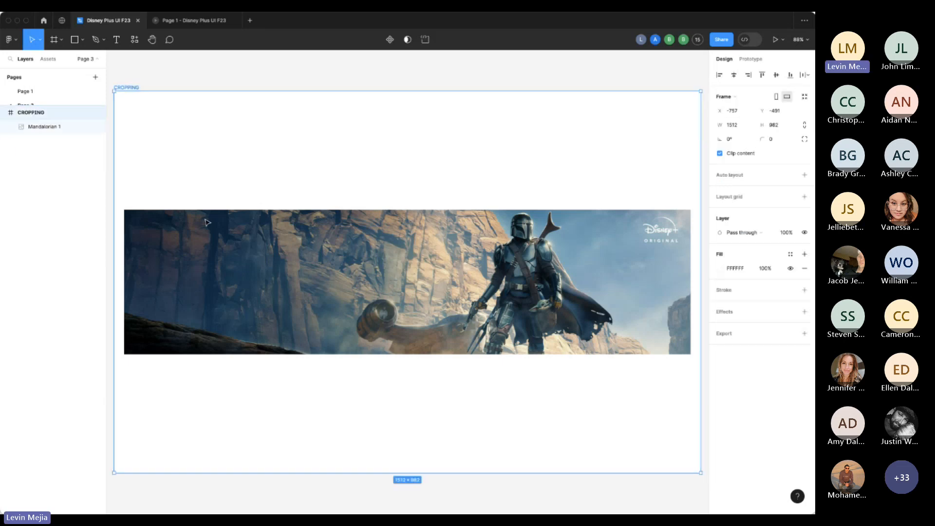
left_click(251, 258)
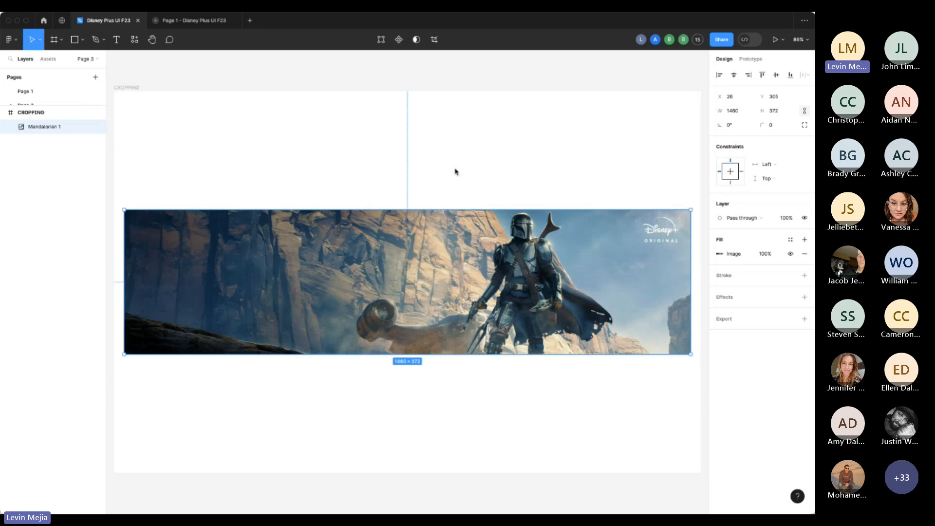
Paste a screenshot of the layer list into the CROPPING frame to illustrate nesting, and delete it again.
key("super+v")
scroll(445, 160, "up", 1)
left_click_drag(438, 167, 701, 360)
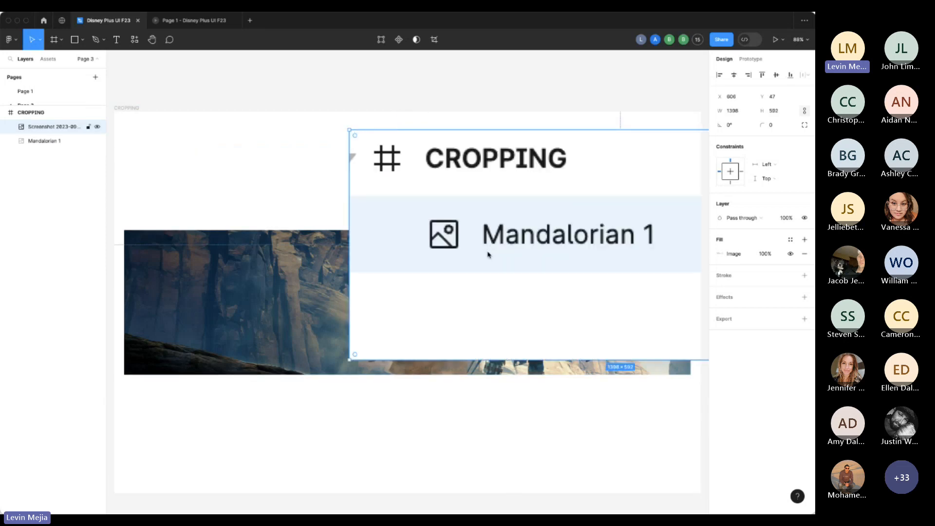
key("Delete")
scroll(498, 285, "right", 5)
scroll(498, 286, "down", 2)
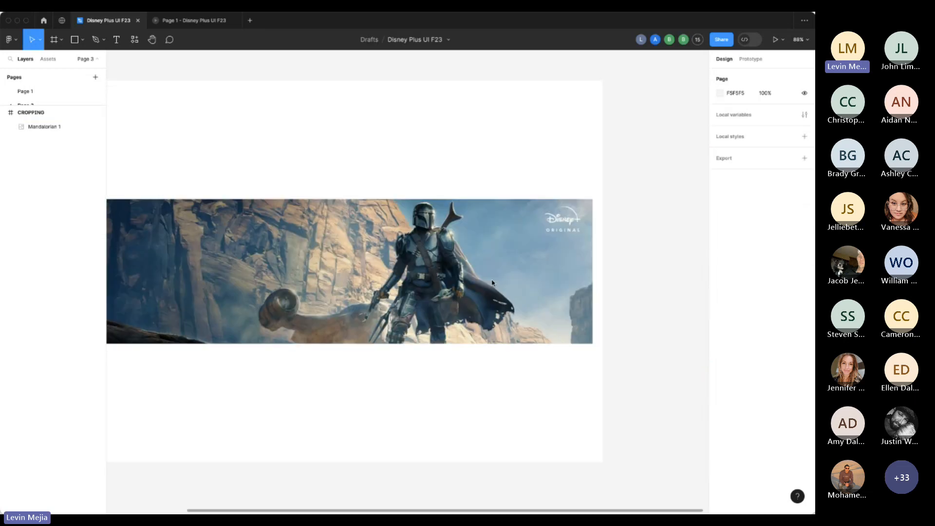
Move the Mandalorian image over the right edge of the CROPPING frame so that its layer leaves the frame.
left_click(548, 246)
left_click_drag(554, 250, 572, 247)
scroll(568, 258, "left", 3)
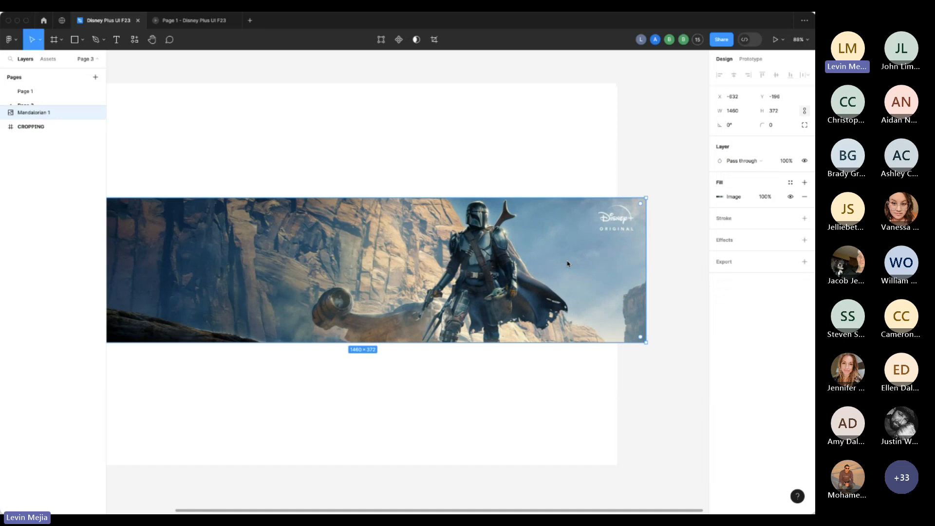
Capture the Mandalorian 1 and CROPPING layer rows, paste the capture into the frame, and place it at 1140 × 377, X 585, Y 0.
key("super+shift+4")
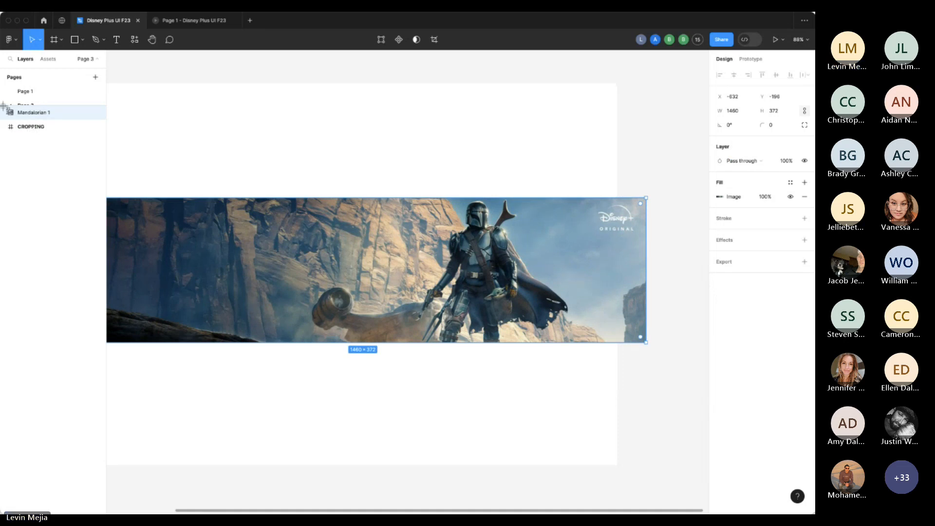
left_click_drag(6, 107, 109, 141)
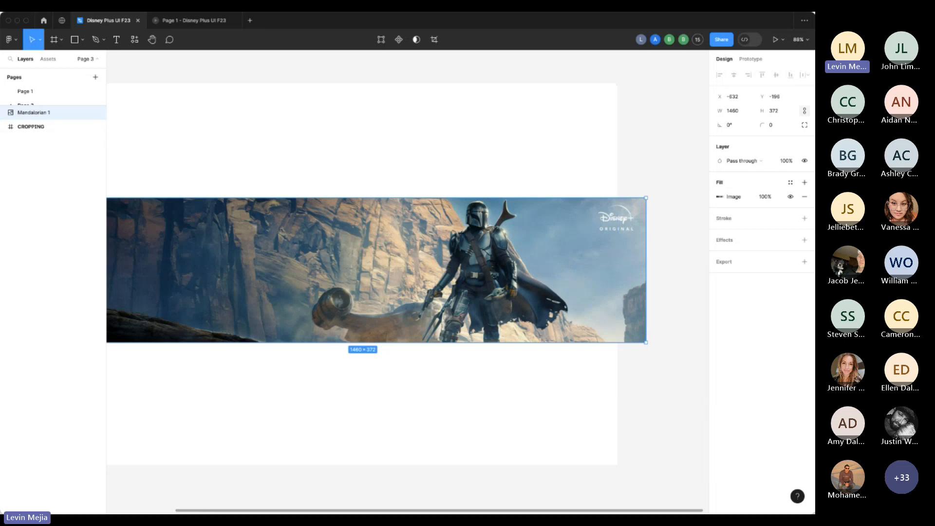
key("super+v")
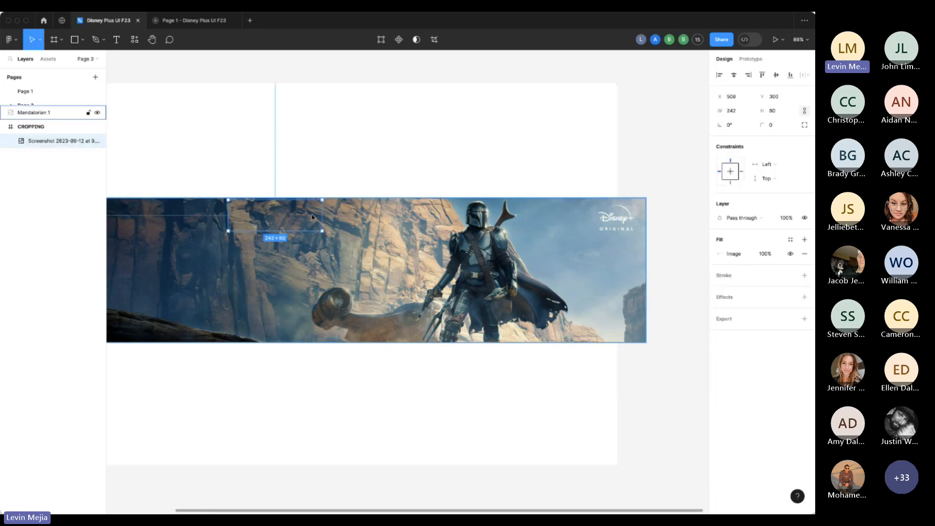
left_click_drag(306, 214, 507, 291)
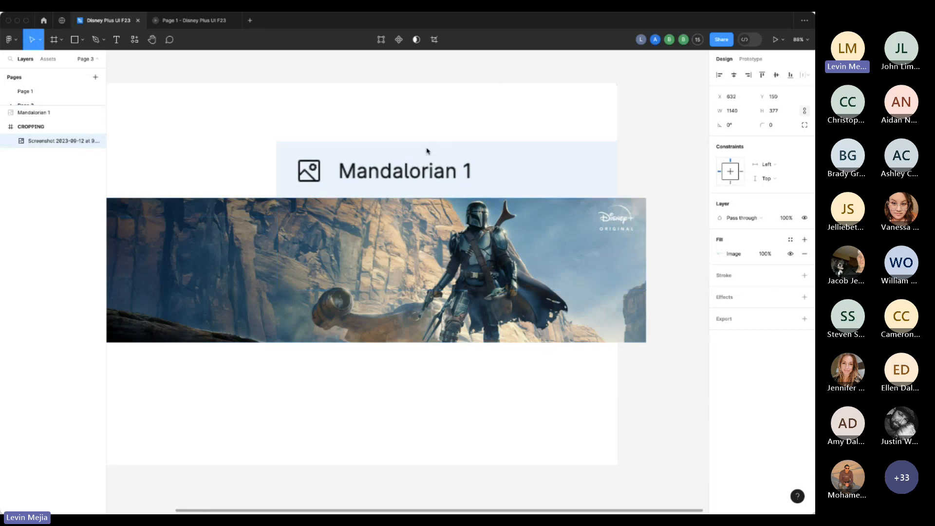
left_click_drag(428, 150, 360, 139)
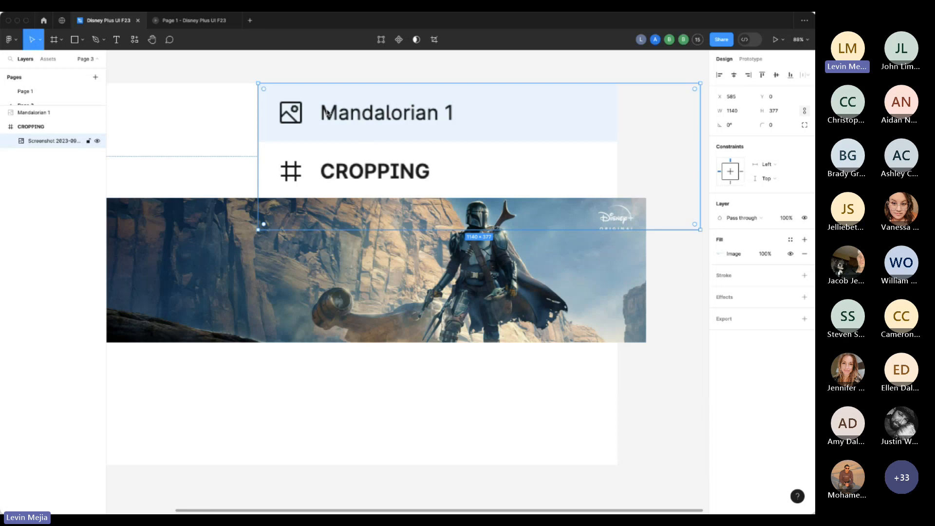
Move the Mandalorian image back inside the CROPPING frame and delete the pasted layer-list screenshot.
left_click(640, 428)
left_click_drag(626, 291, 578, 299)
left_click(57, 141)
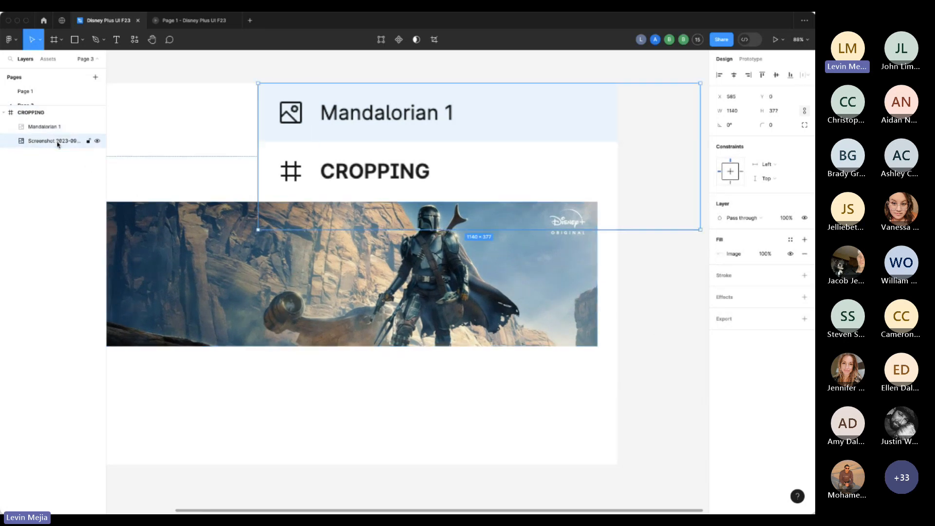
key("Delete")
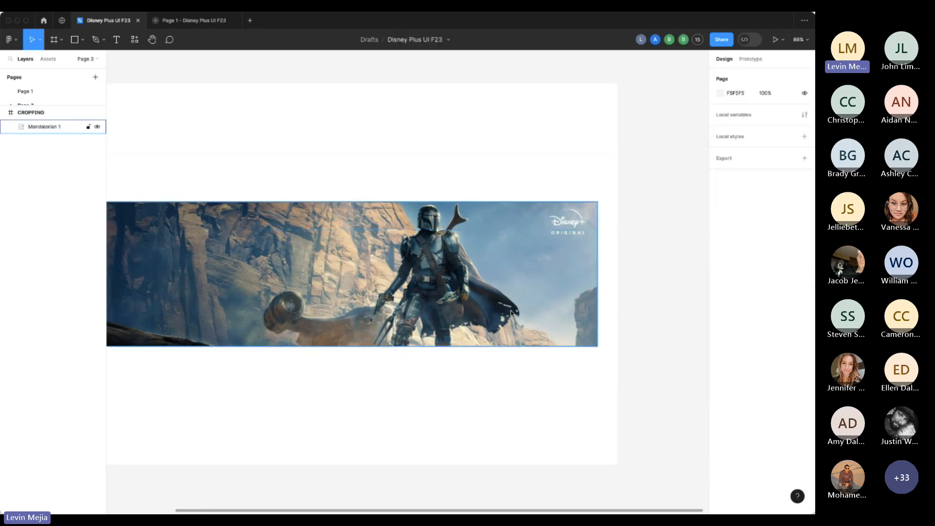
Move the Mandalorian image out past the CROPPING frame's right edge and nest its layer back under CROPPING at X 399, Y 292.
left_click_drag(511, 313, 590, 308)
left_click(597, 424)
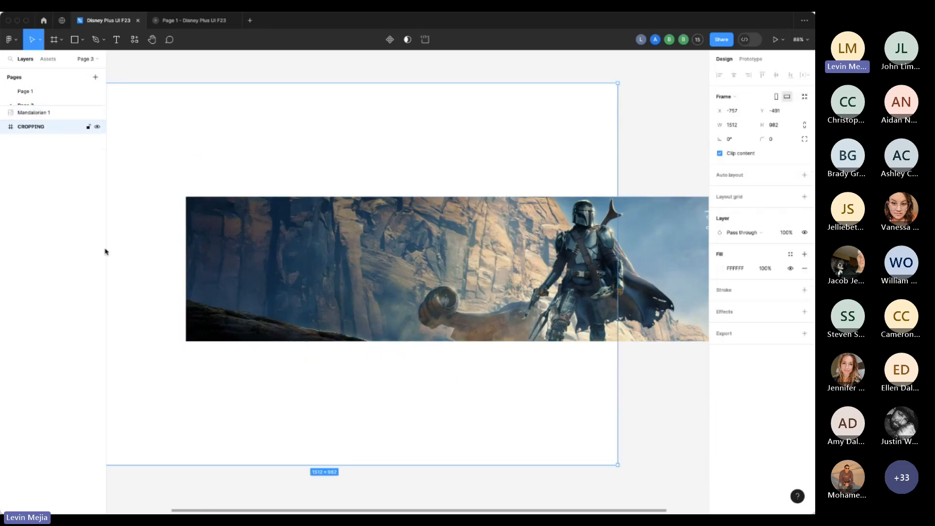
scroll(141, 254, "up", 2)
scroll(141, 254, "left", 1)
left_click(43, 113)
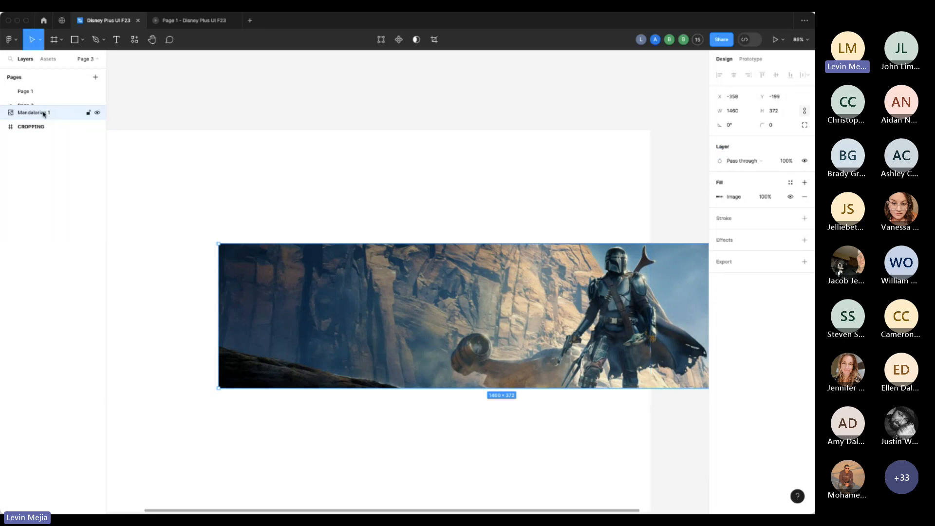
left_click_drag(46, 113, 45, 127)
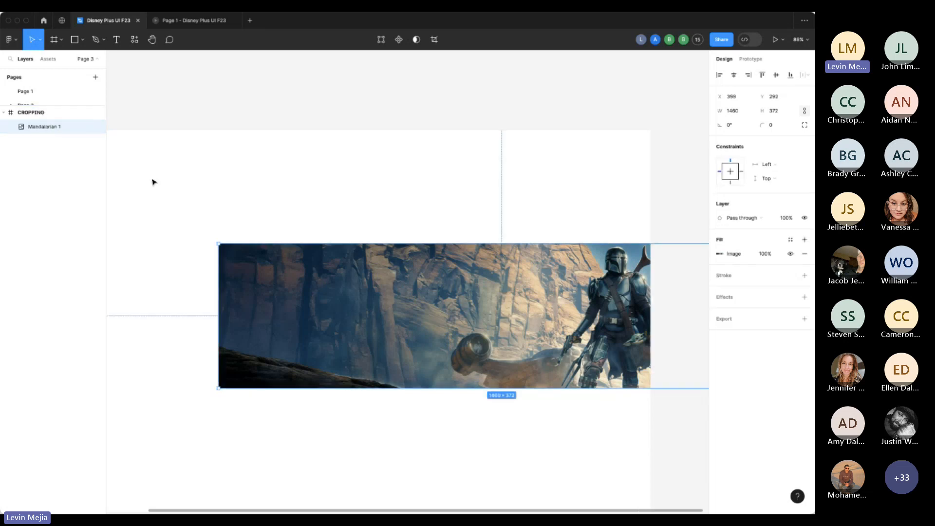
Move the Mandalorian image out of the CROPPING frame, overhanging its right edge at X -282, Y -306.
scroll(471, 289, "left", 3)
left_click_drag(471, 287, 520, 281)
scroll(470, 283, "right", 5)
left_click_drag(588, 291, 561, 262)
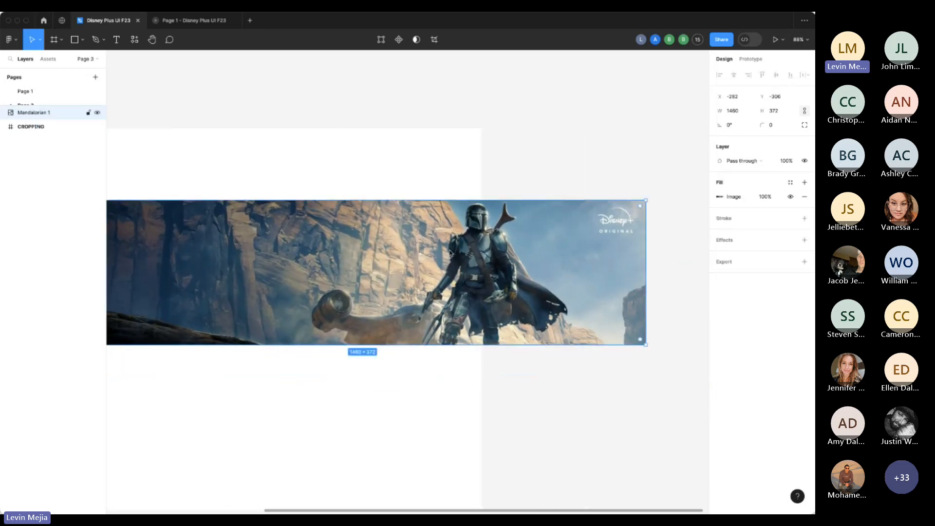
scroll(445, 250, "left", 4)
scroll(446, 249, "right", 3)
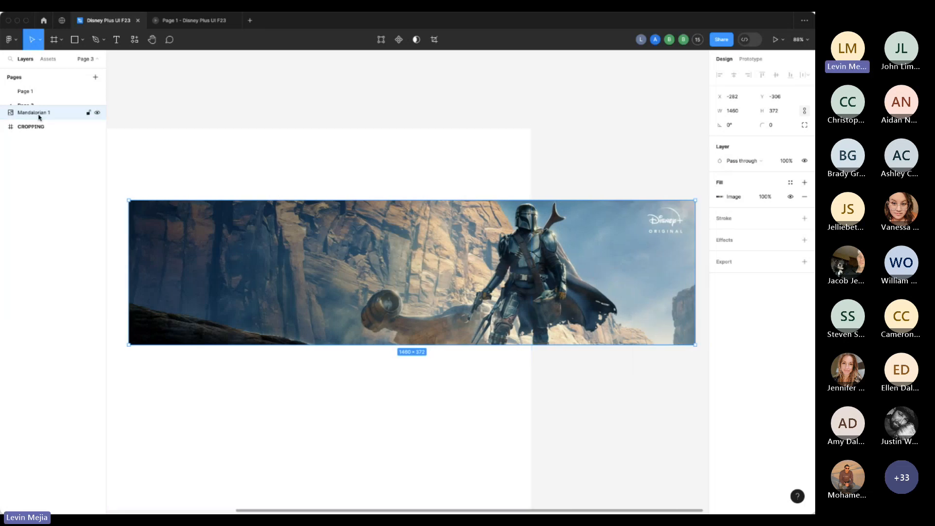
Check in the prototype preview how the out-of-frame hero image is treated, and go to Page 1 of the design file.
left_click(195, 21)
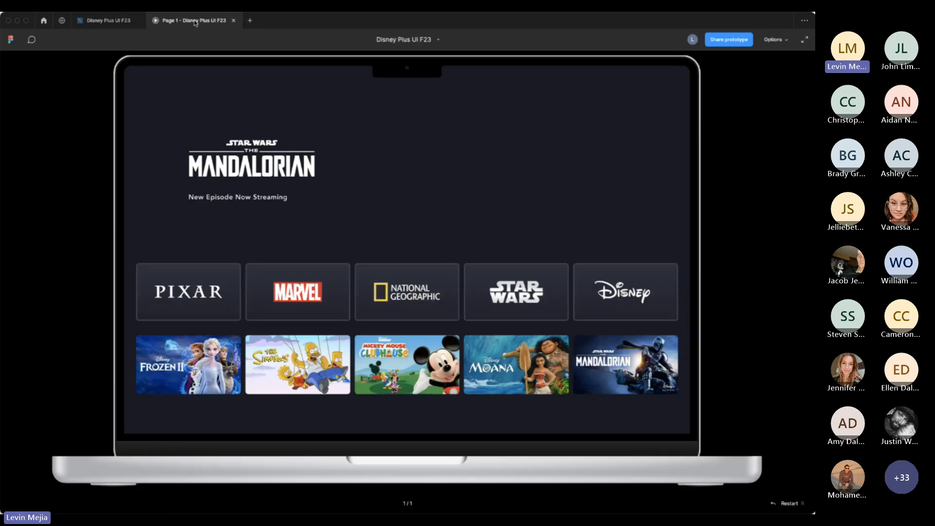
left_click(108, 20)
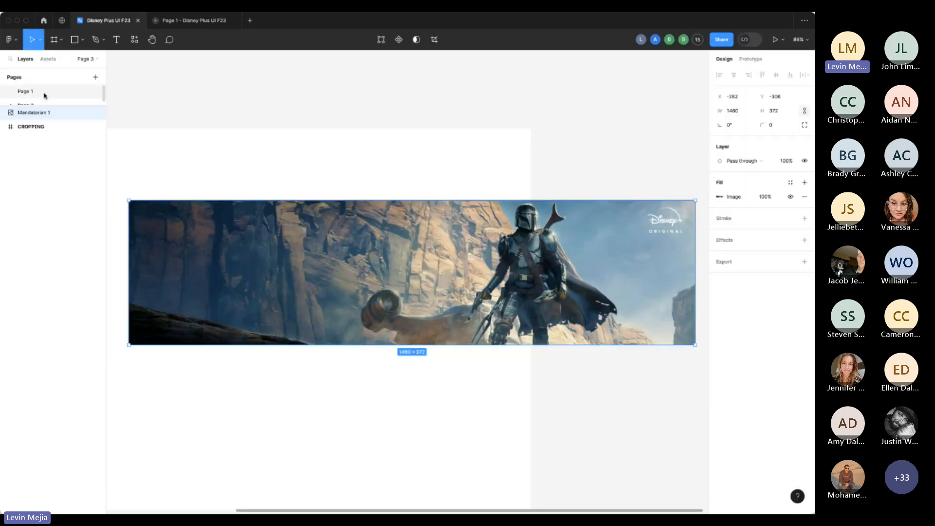
left_click(44, 95)
left_click(659, 145)
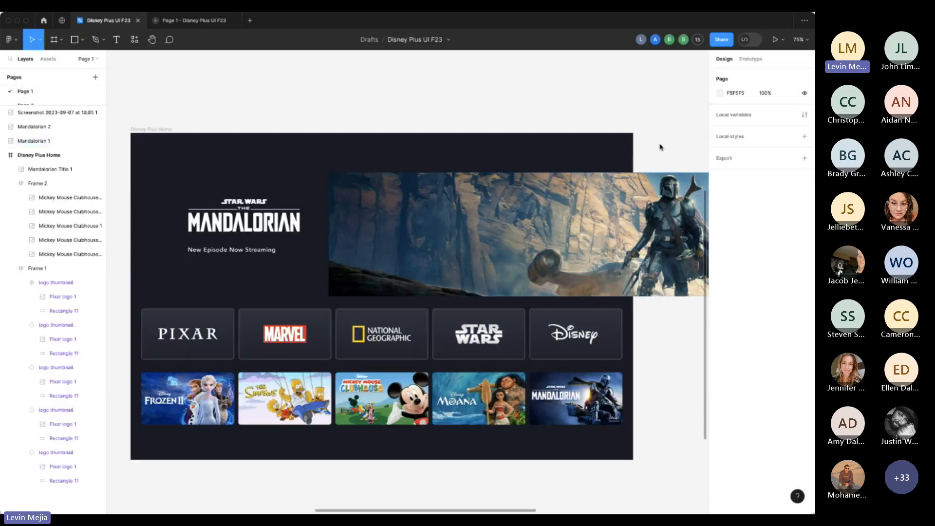
Move the Mandalorian hero image into the Disney Plus Home frame at X 26, Y 100 and send it behind the title.
scroll(659, 146, "left", 2)
scroll(660, 146, "right", 3)
left_click(646, 224)
left_click_drag(646, 223, 457, 209)
key("super+alt+bracketleft")
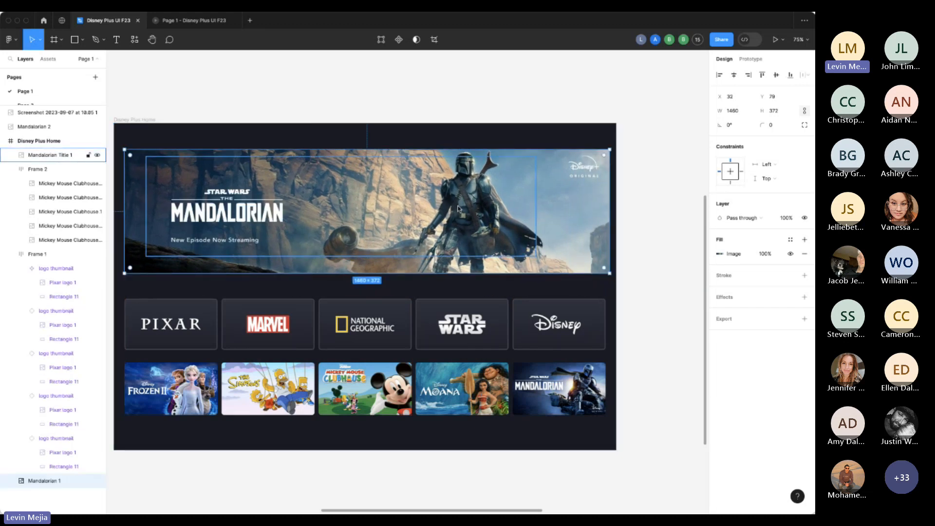
left_click(638, 236)
scroll(648, 237, "left", 1)
left_click_drag(602, 231, 598, 239)
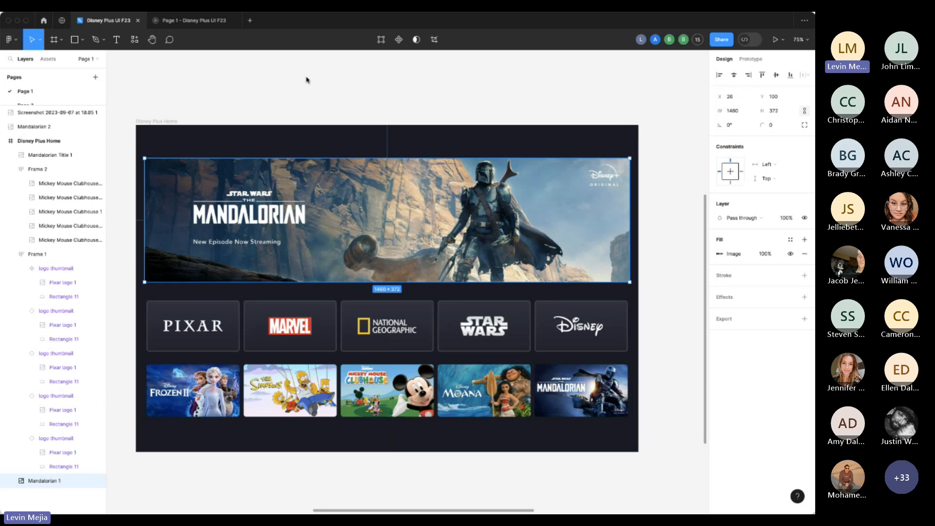
Check the nested hero image in the prototype preview and return to the design file.
left_click(193, 20)
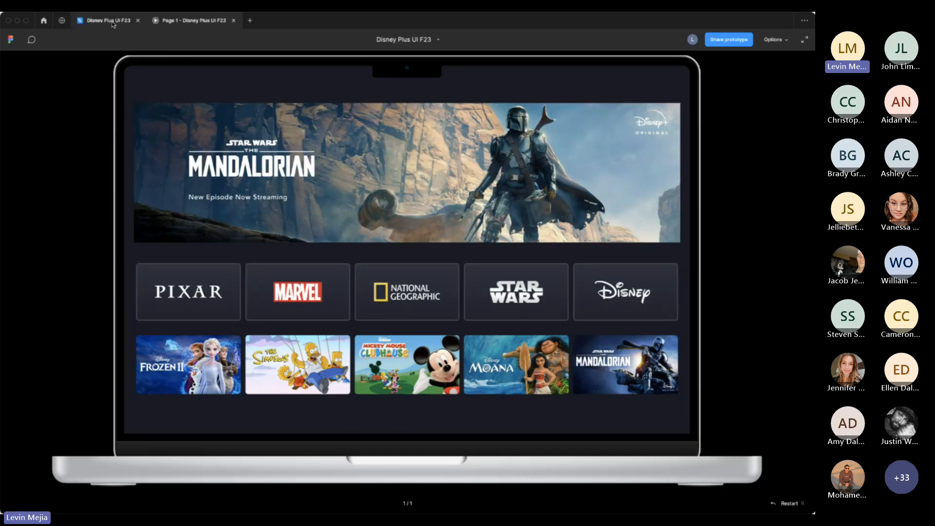
left_click(112, 23)
left_click(488, 105)
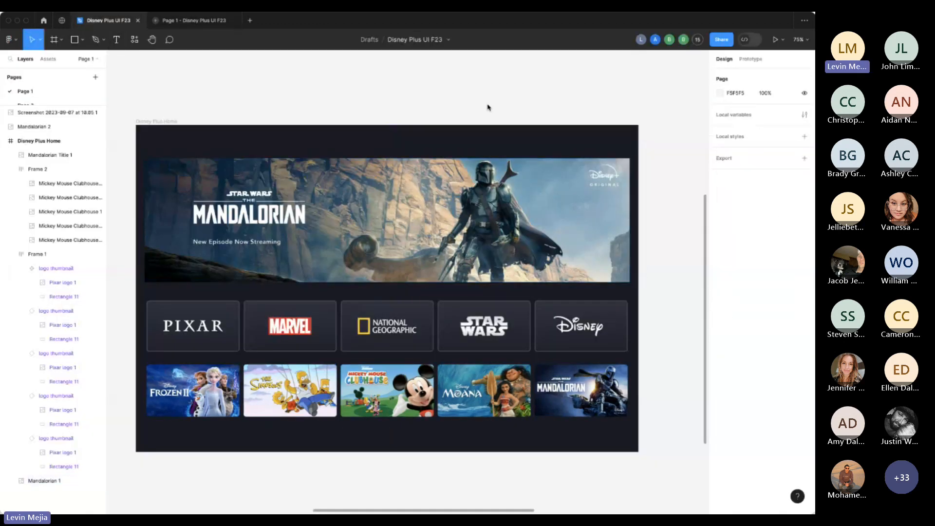
scroll(487, 107, "left", 2)
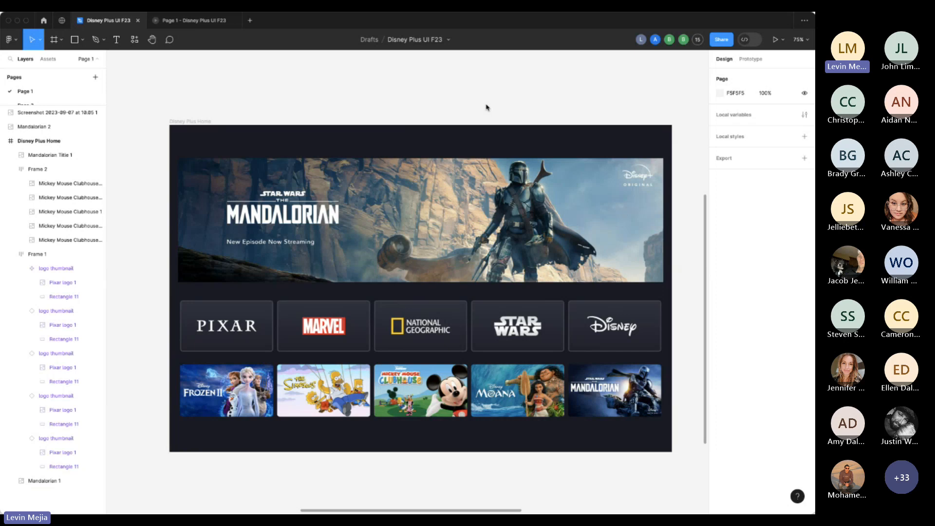
Take the Mandalorian 1 layer out of the Disney Plus Home frame and check the effect in the prototype preview.
left_click(614, 184)
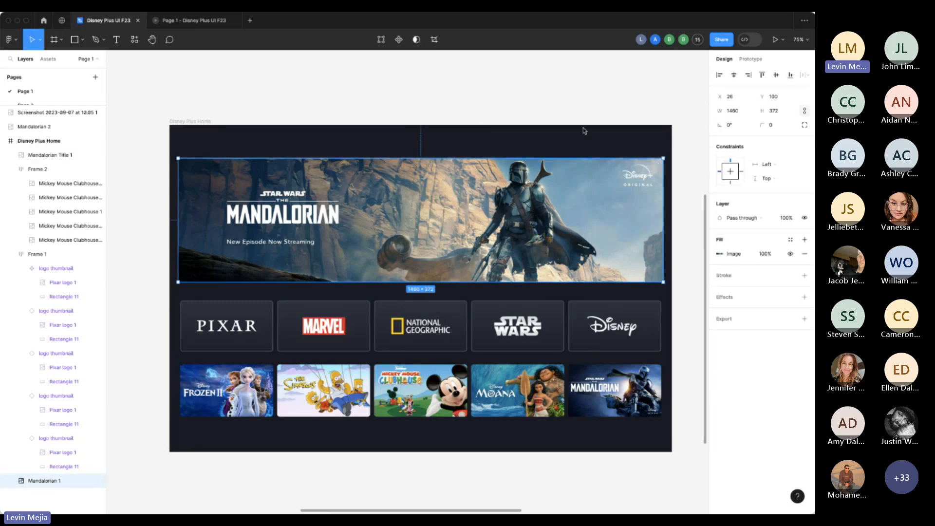
left_click_drag(87, 233, 69, 140)
left_click(222, 103)
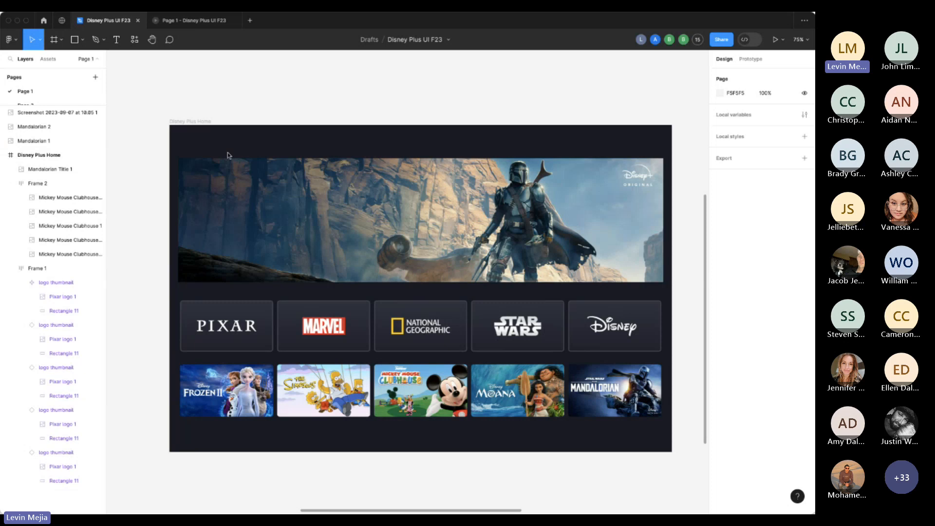
left_click(49, 140)
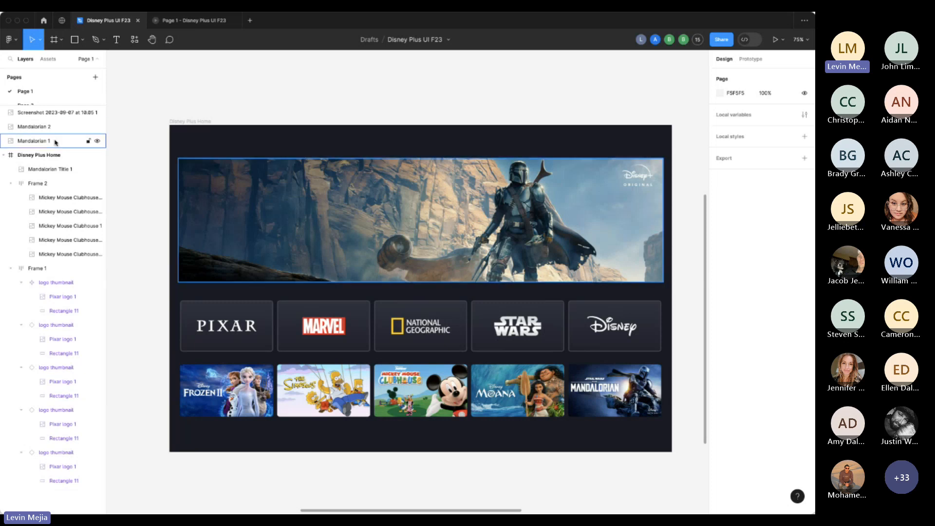
left_click(209, 23)
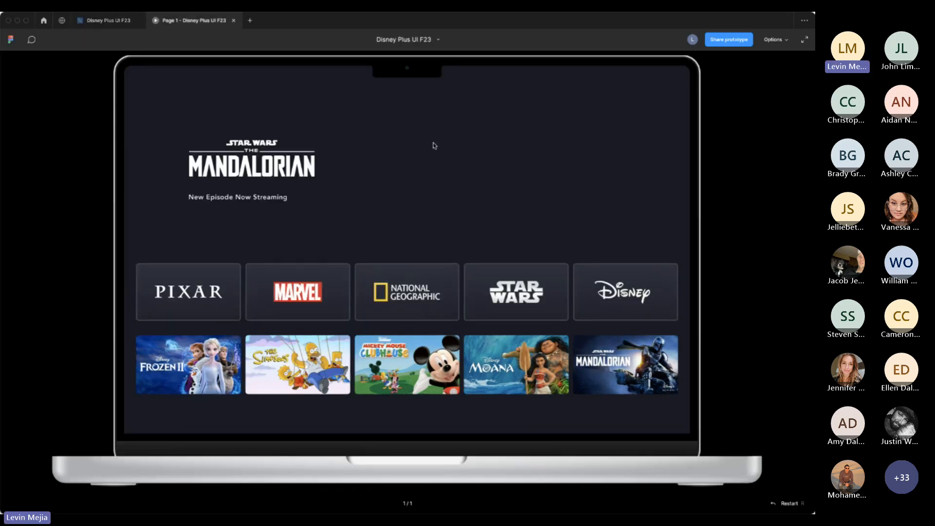
Return to the design file and nest the Mandalorian 1 layer in Disney Plus Home, between Mandalorian Title 1 and Frame 2.
left_click(111, 21)
left_click_drag(73, 142, 73, 179)
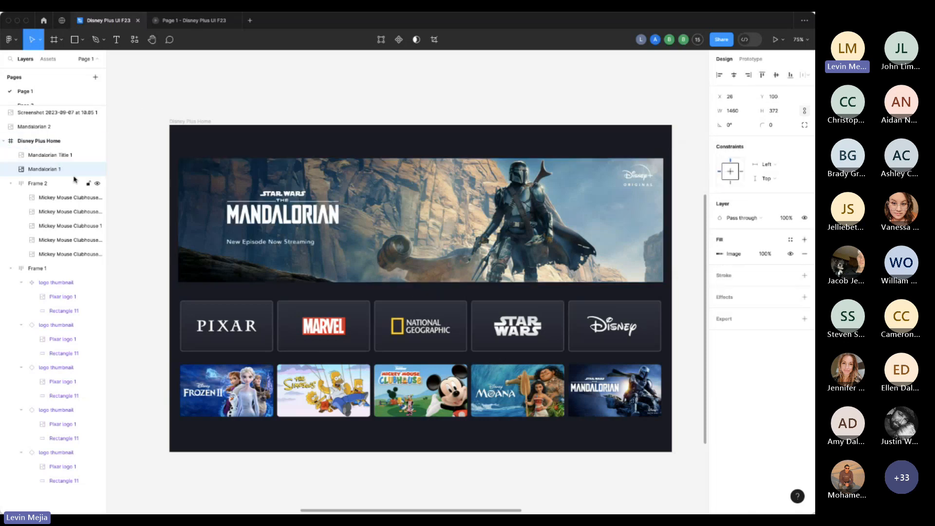
left_click(367, 99)
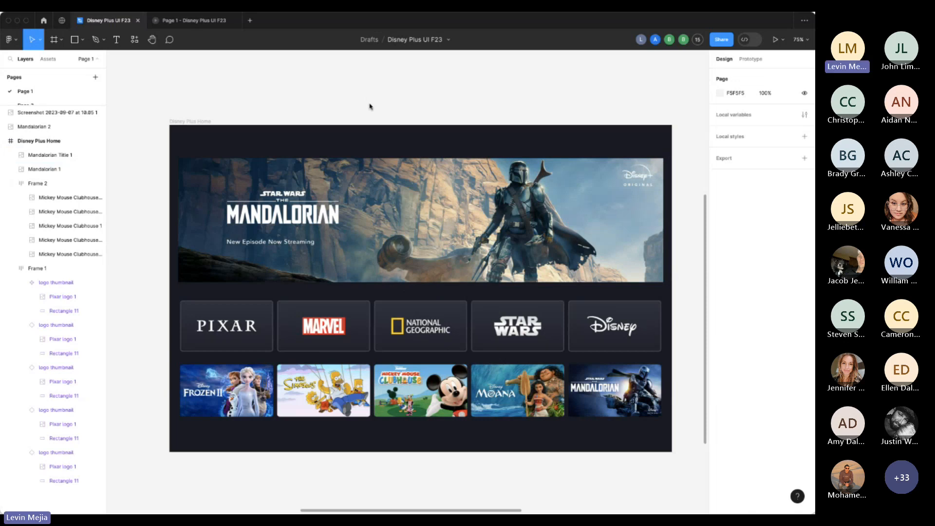
Enlarge the reference screenshot to 1728 × 975 and place it beside the Disney Plus Home frame at X 646, Y -650.
scroll(367, 100, "left", 5)
scroll(368, 102, "right", 10)
scroll(369, 108, "down", 3)
left_click_drag(605, 412, 459, 194)
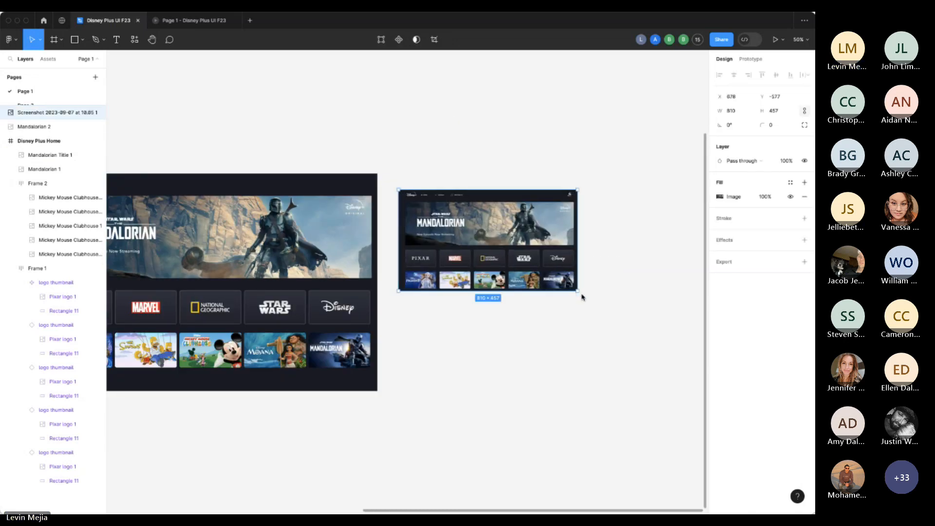
left_click_drag(578, 291, 712, 406)
left_click_drag(564, 336, 557, 320)
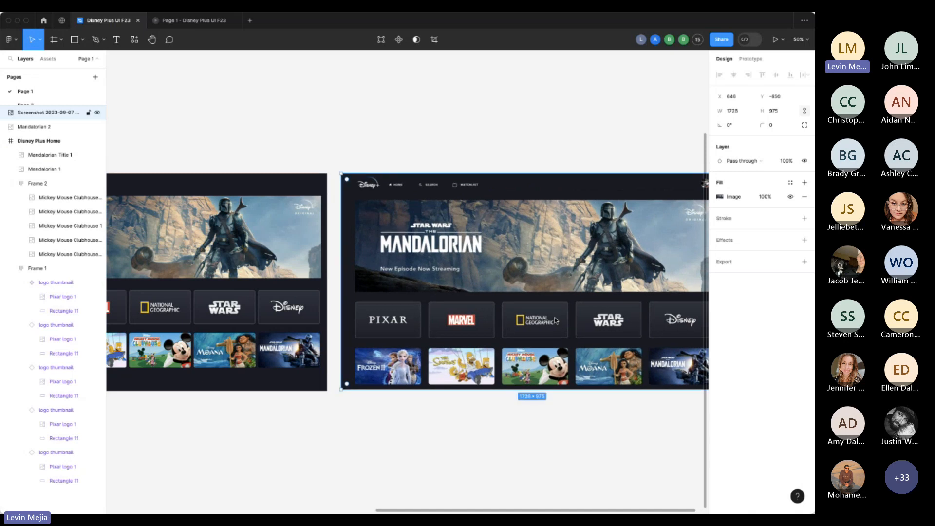
scroll(457, 333, "right", 5)
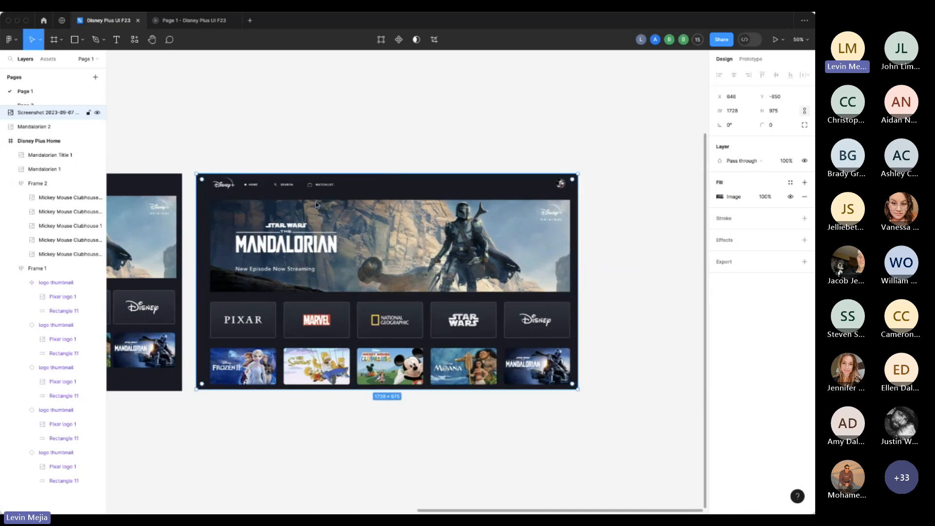
Compare the Disney Plus Home frame with the reference screenshot, examining the reference header's Home, Search and Watchlist items.
scroll(370, 221, "left", 2)
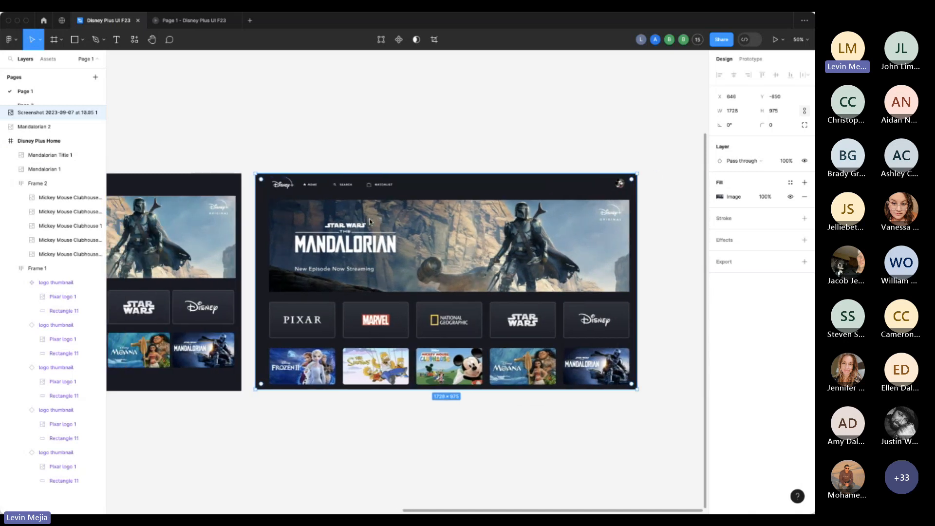
left_click(641, 133)
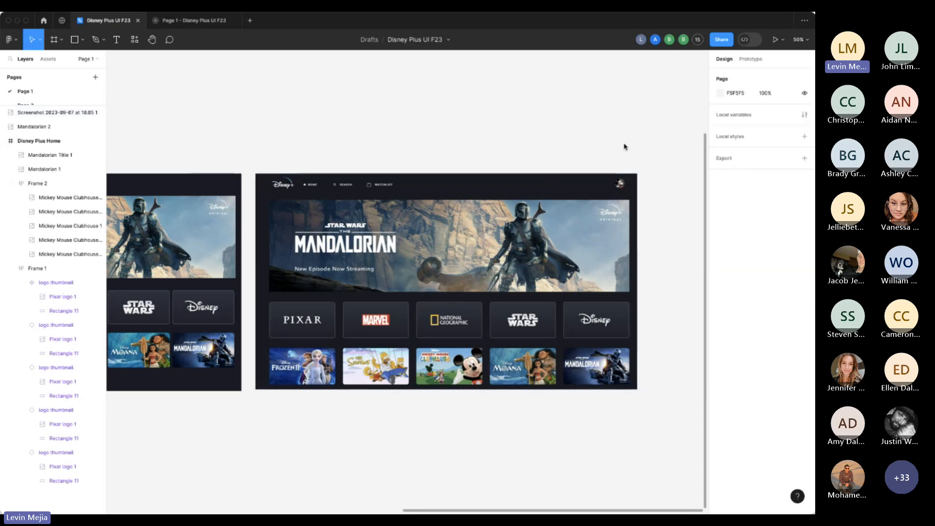
scroll(615, 146, "left", 8)
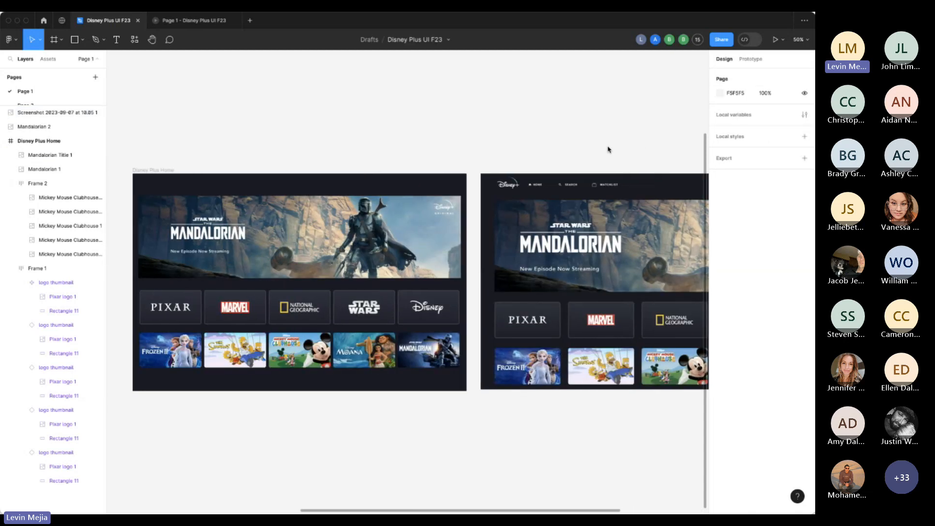
key("ctrl+backslash")
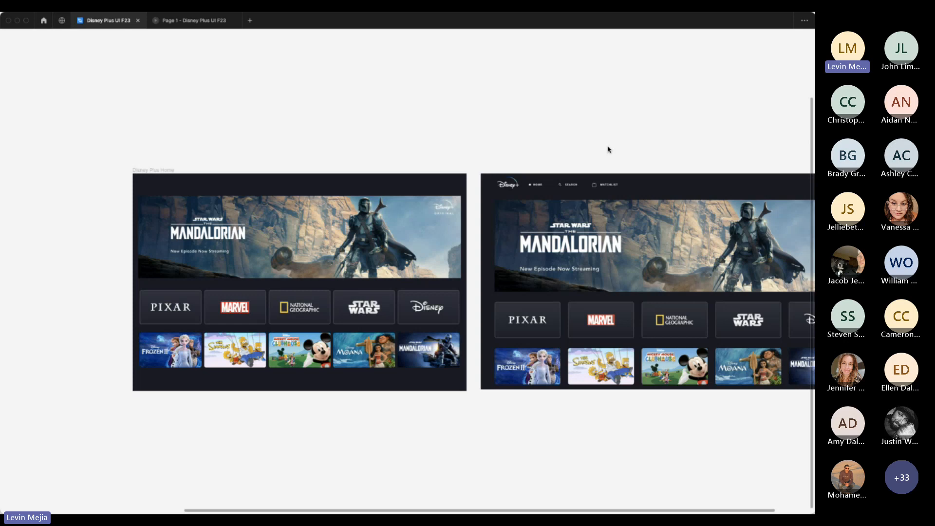
scroll(608, 150, "right", 4)
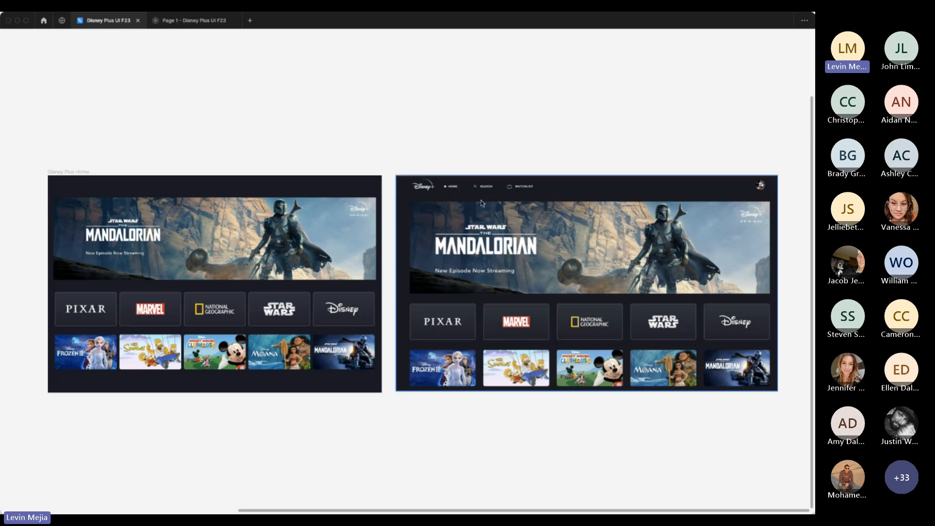
scroll(511, 181, "up", 5)
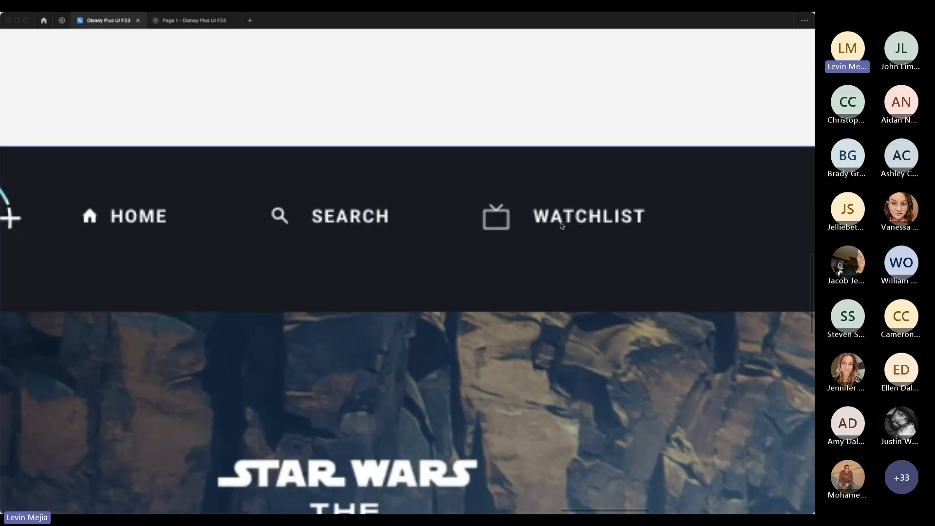
scroll(561, 225, "down", 5)
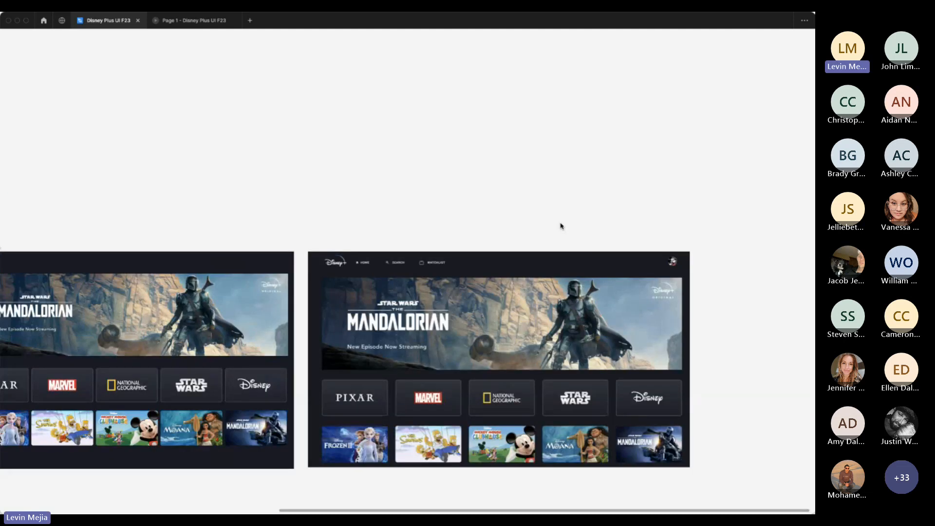
scroll(561, 224, "left", 3)
scroll(561, 224, "down", 2)
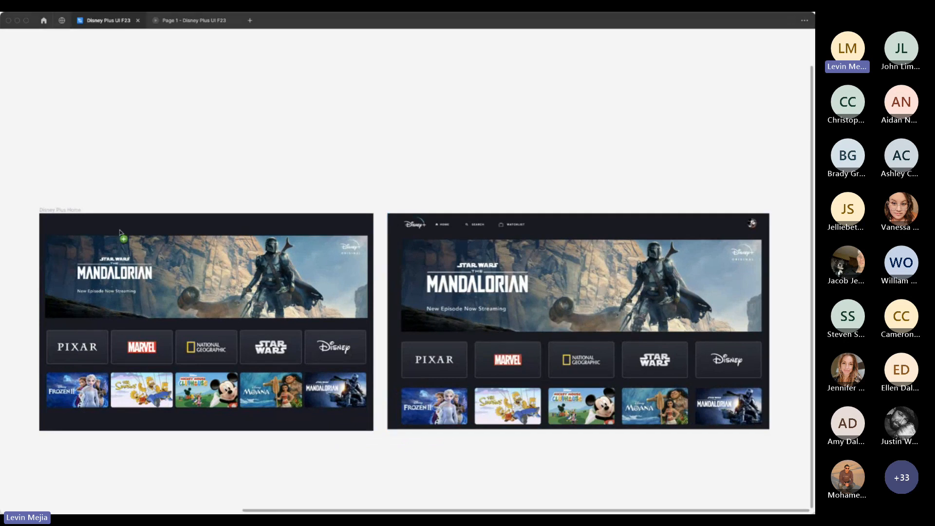
Paste the Disney+ logo and the Mickey avatar into opposite ends of the frame's header, scaling the logo to about 120 px wide and shrinking the avatar.
key("ctrl+v")
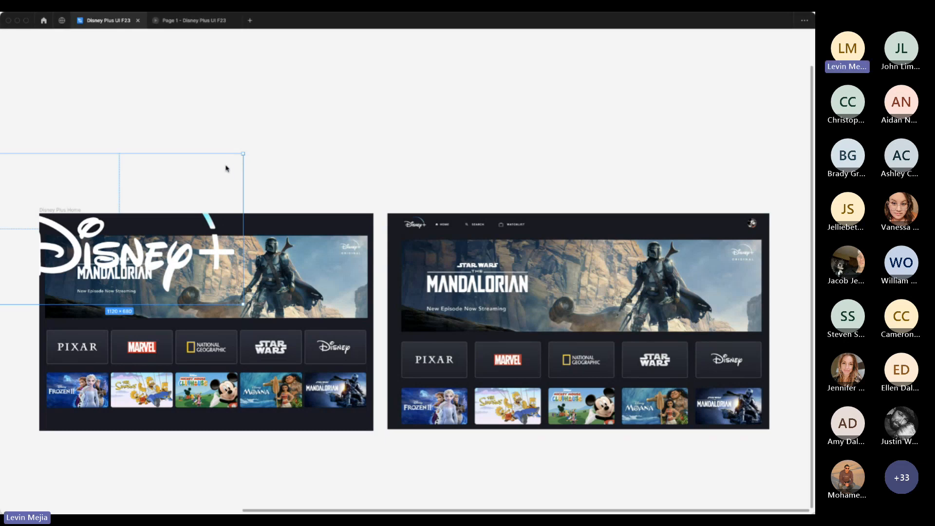
left_click_drag(244, 152, 69, 227)
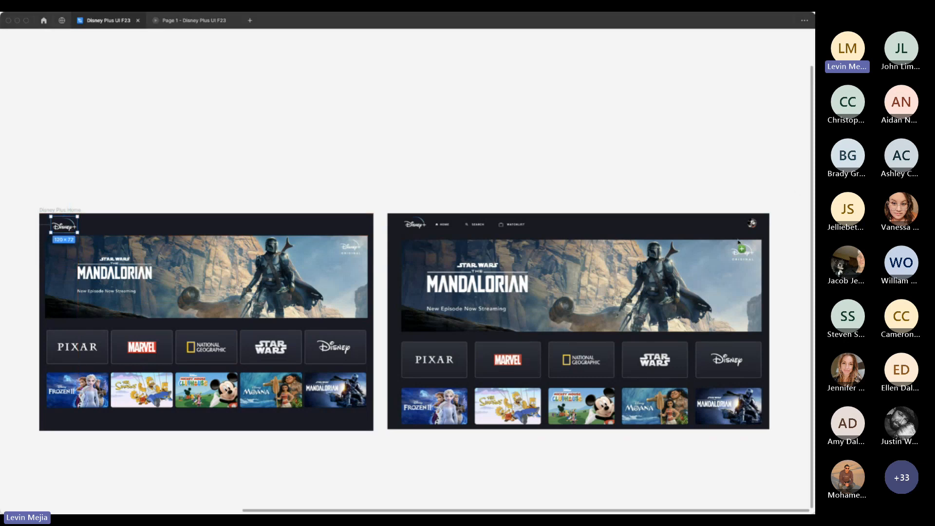
key("ctrl+v")
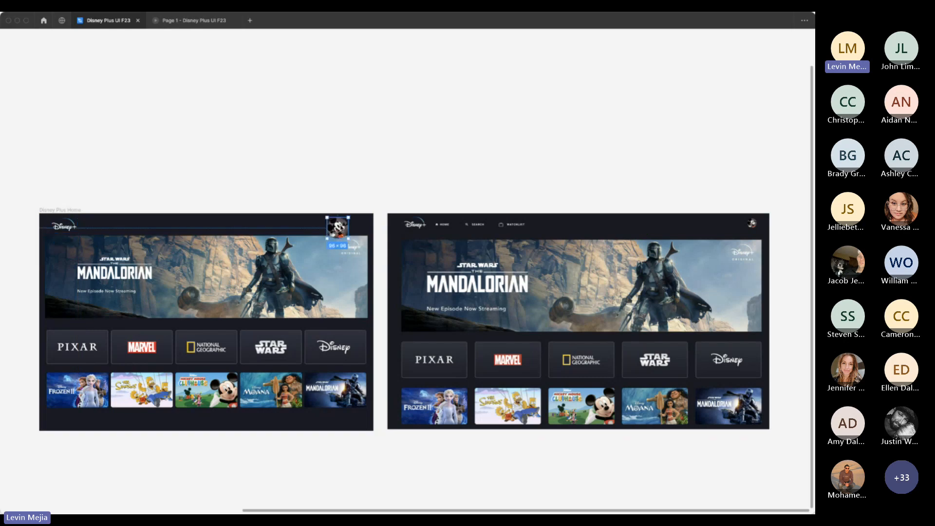
left_click_drag(349, 218, 354, 231)
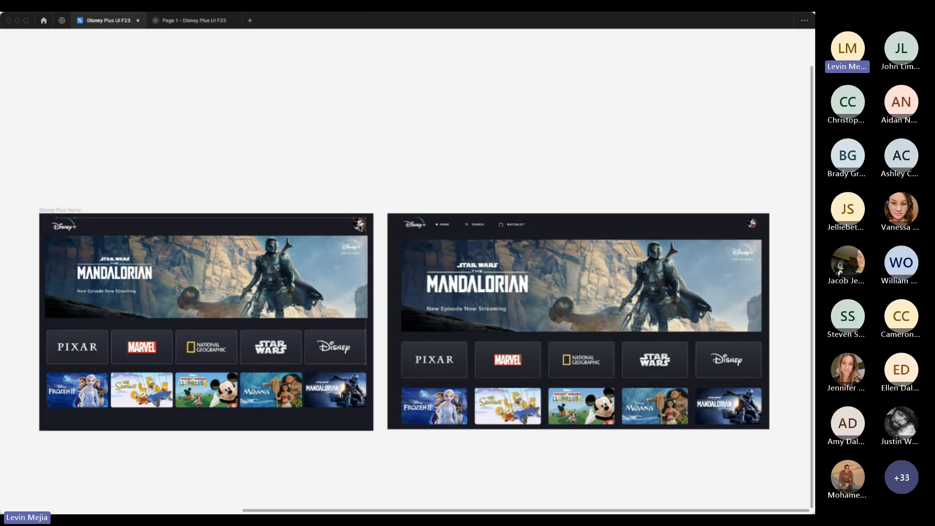
Add a white "Home" text label in the Disney Plus Home header, just to the right of the Disney+ logo.
left_click_drag(30, 181, 159, 293)
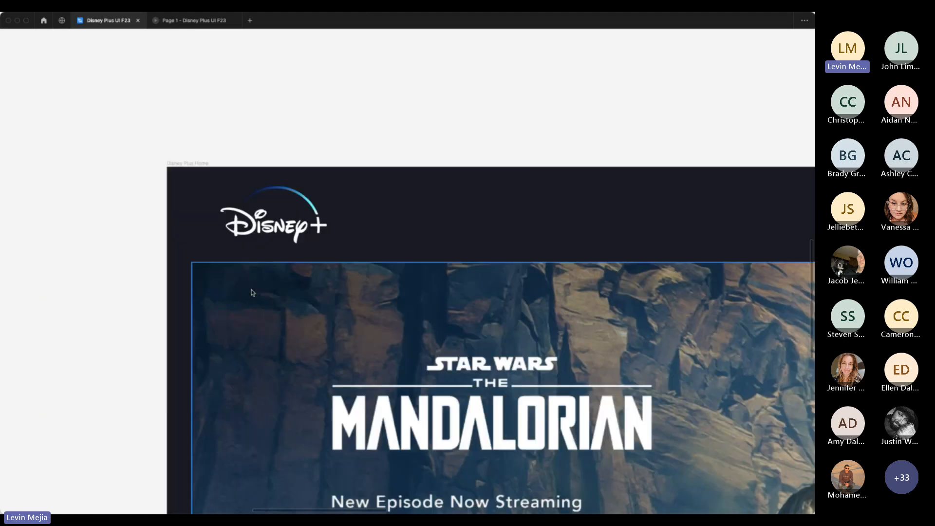
scroll(251, 290, "right", 5)
key("minus")
key("minus")
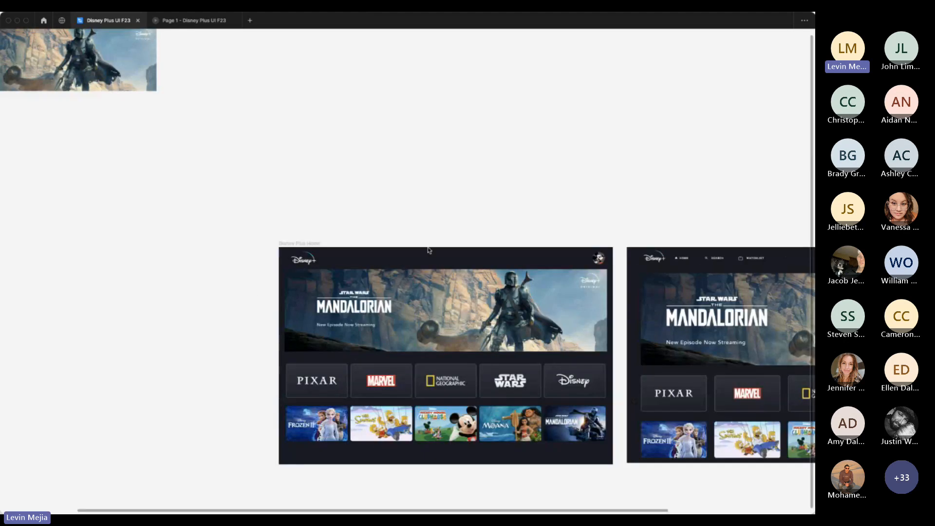
key("plus")
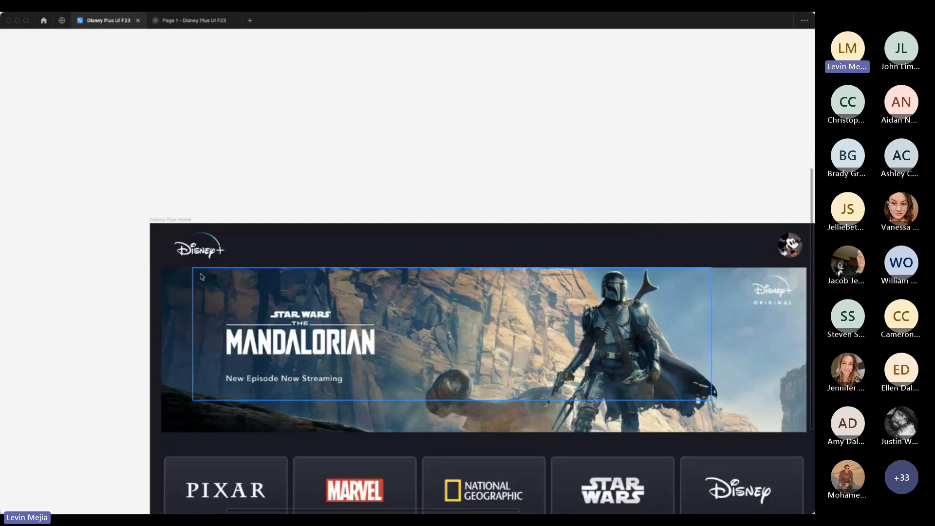
key("ctrl+backslash")
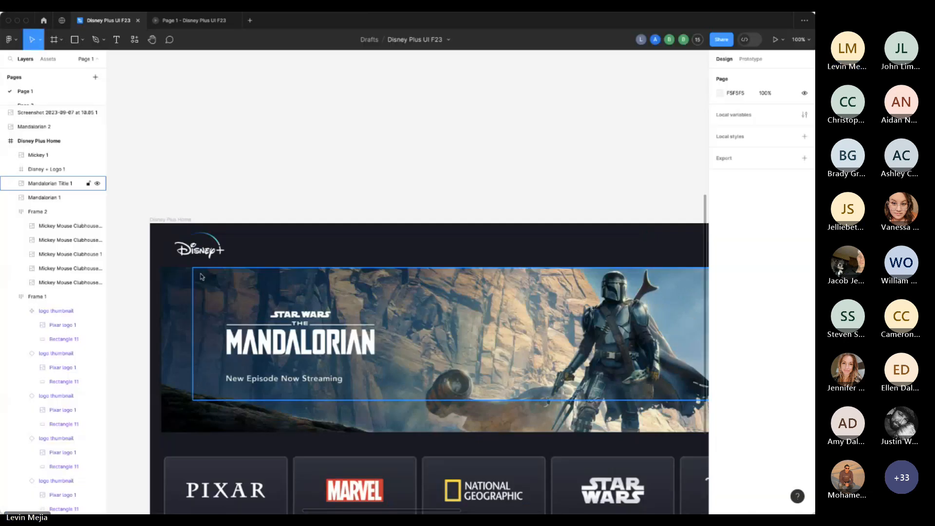
left_click(117, 40)
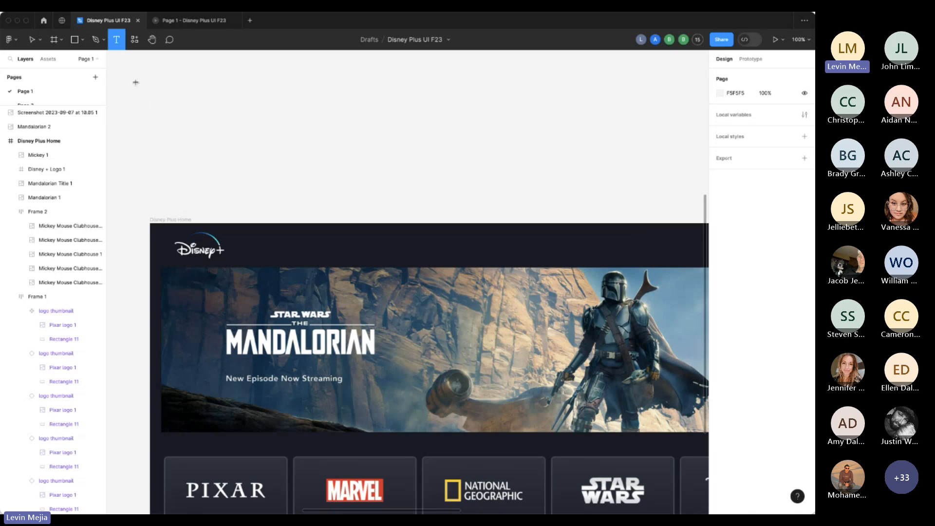
left_click(247, 244)
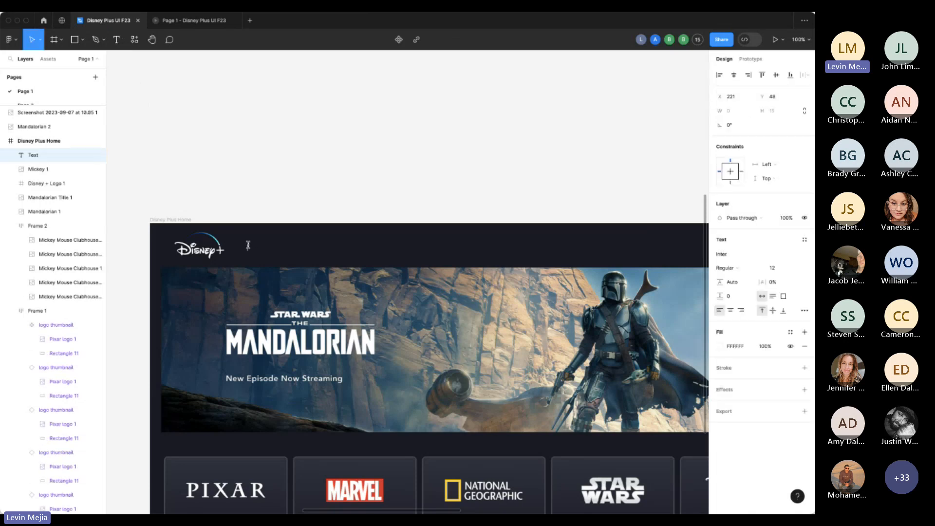
type("Home")
left_click(361, 203)
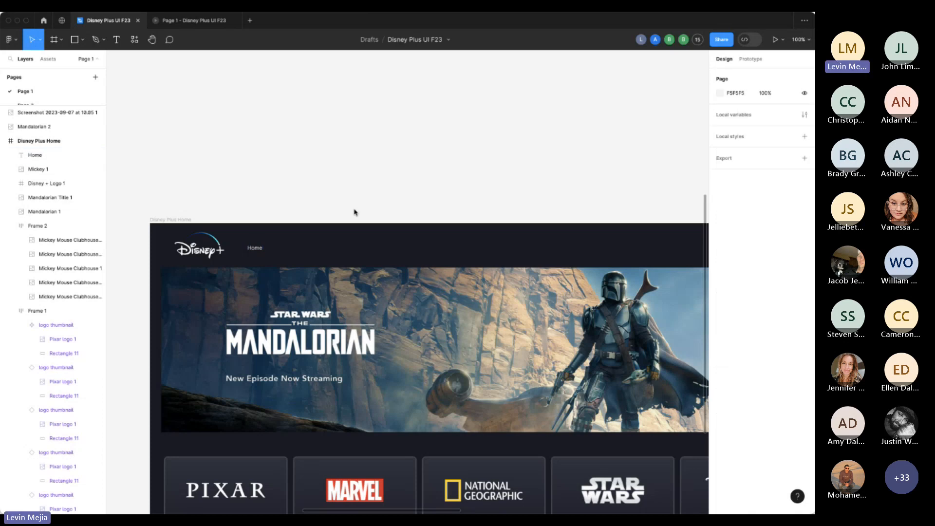
Shift the Home label slightly right in the header and place a duplicate of it further along the same row.
key("ctrl+minus")
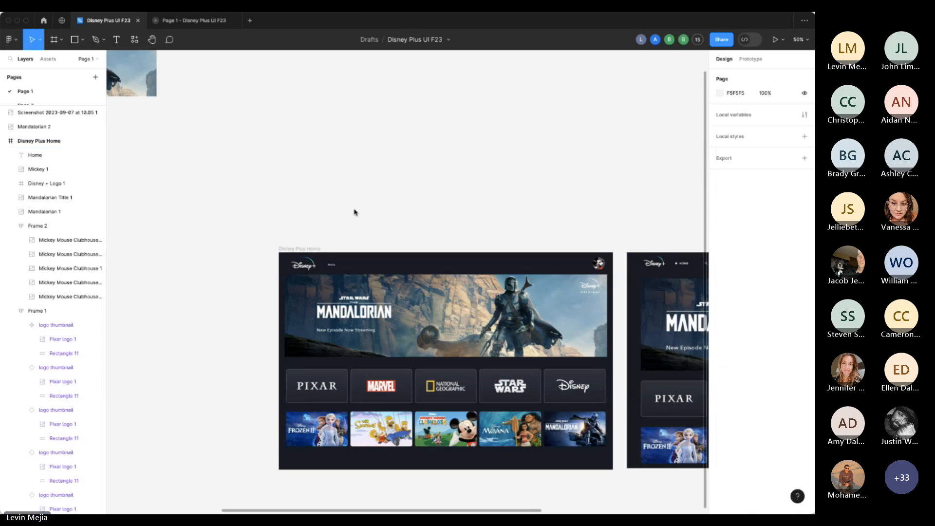
left_click(338, 269)
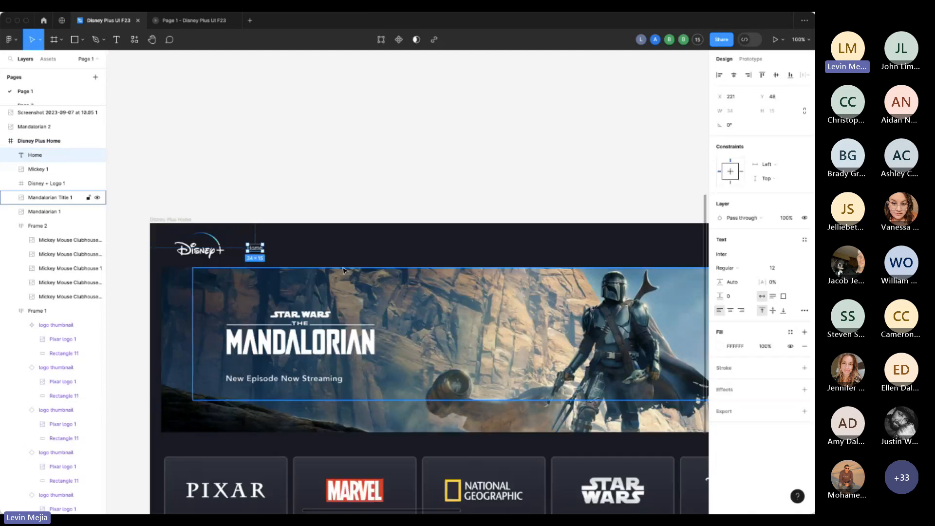
key("ctrl+plus")
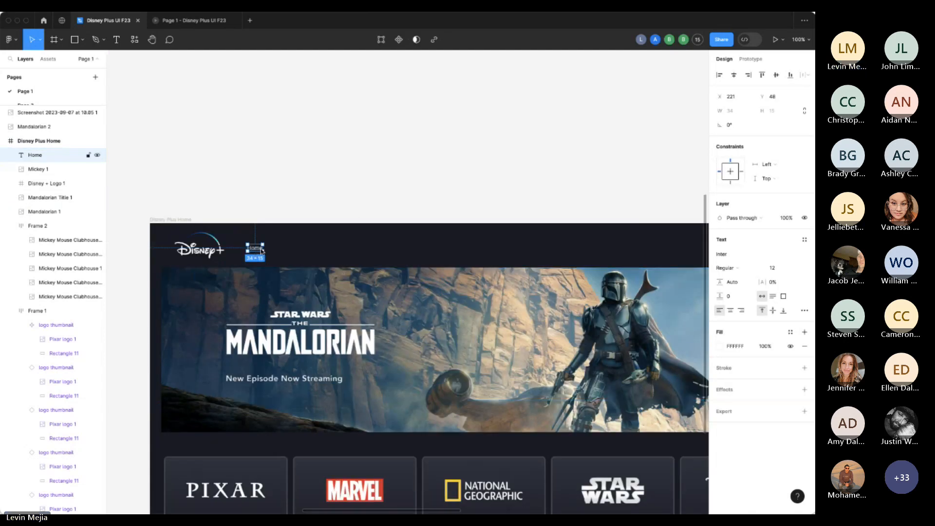
mouse_move(255, 249)
left_mouse_down()
mouse_move(311, 249)
mouse_move(272, 249)
left_mouse_up()
left_click(349, 184)
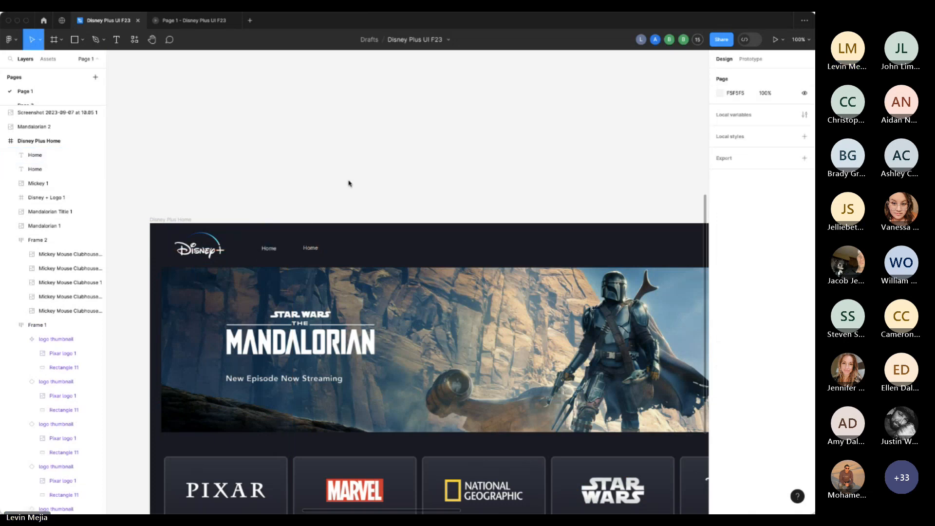
Paste the screenshot of the Figma toolbar above the Disney Plus Home frame and enlarge it to about 2013 × 897.
key("minus")
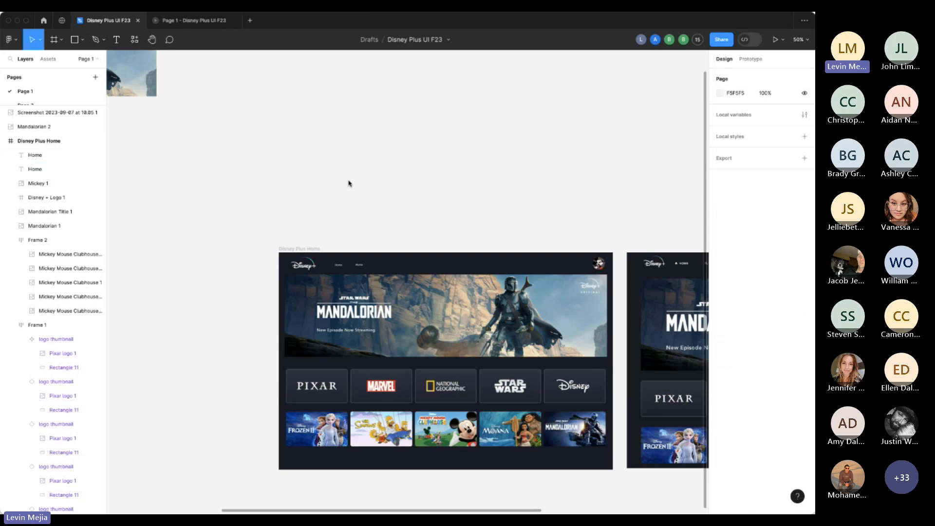
scroll(309, 171, "right", 5)
scroll(309, 170, "down", 3)
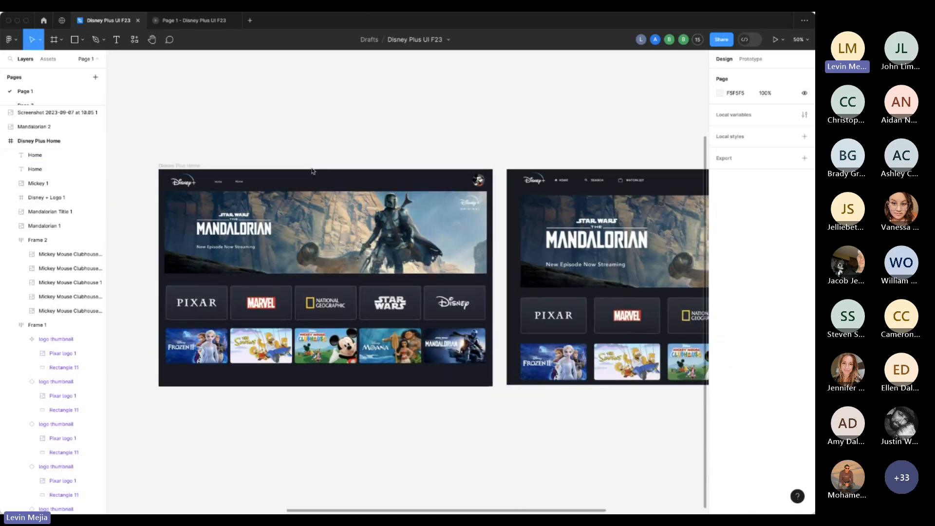
scroll(312, 168, "up", 1)
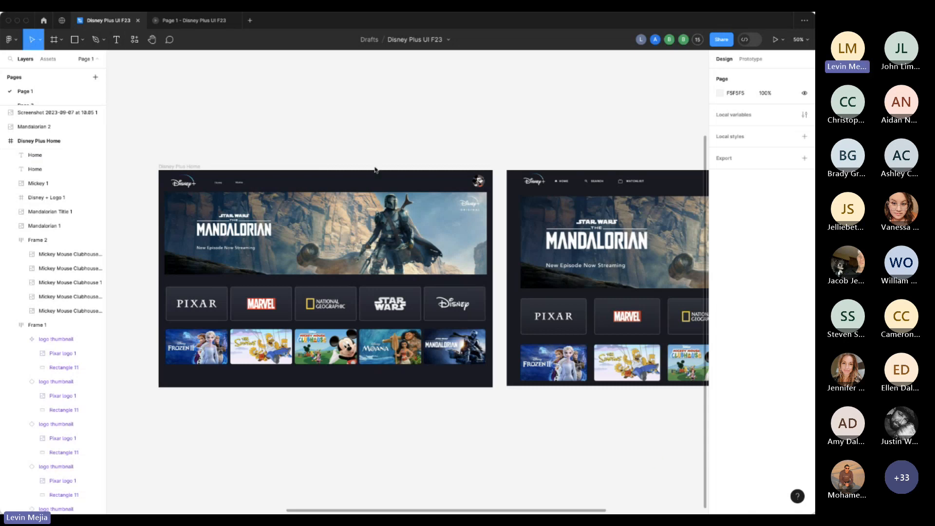
key("ctrl+v")
scroll(407, 161, "up", 5)
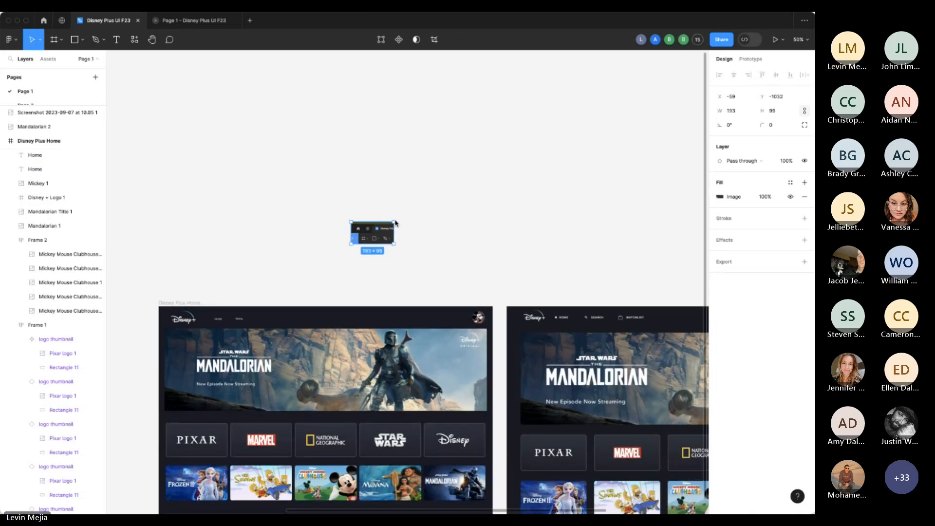
left_click_drag(396, 223, 595, 132)
left_click_drag(432, 224, 509, 161)
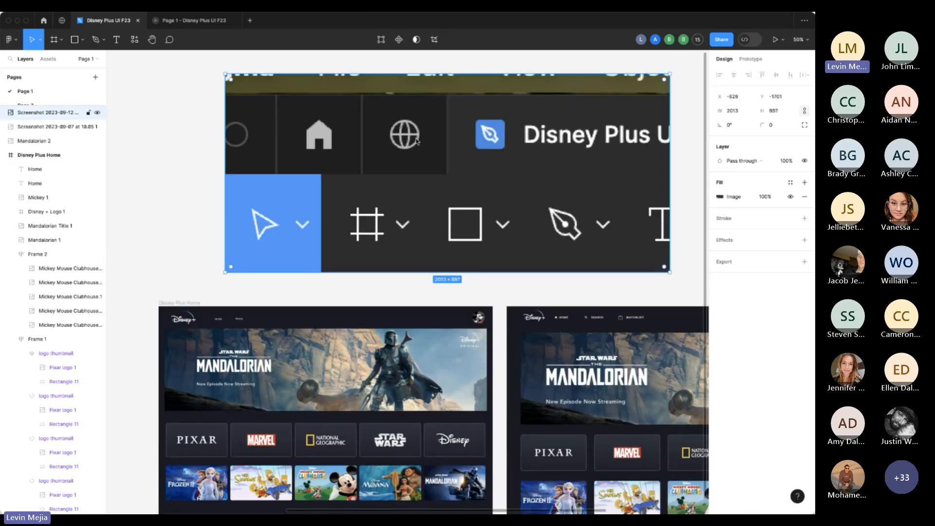
Open the Figma Community home page and browse its listed templates and resources.
left_click(62, 21)
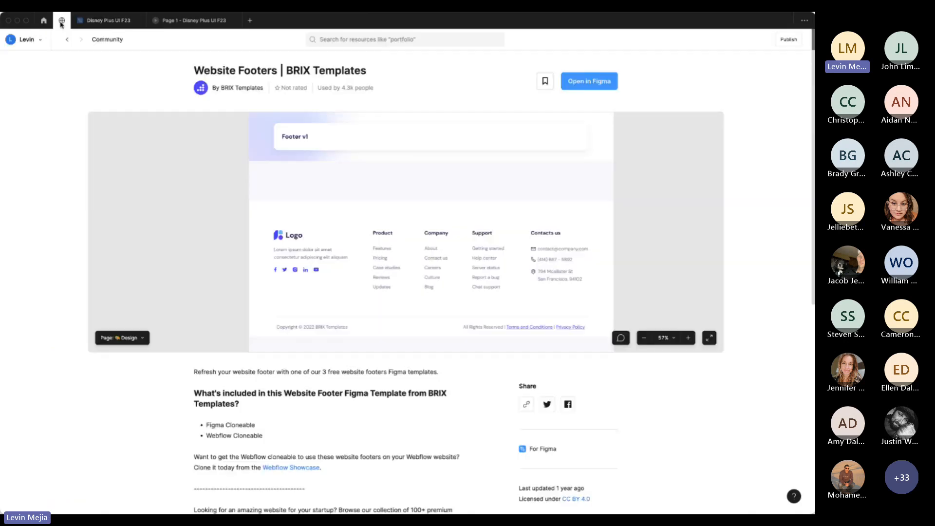
left_click(112, 42)
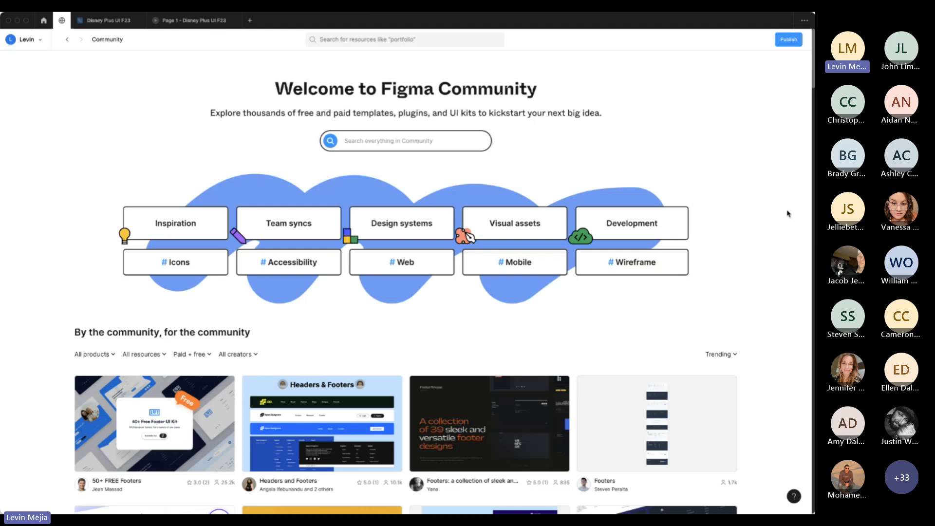
scroll(787, 216, "down", 1)
scroll(787, 215, "down", 5)
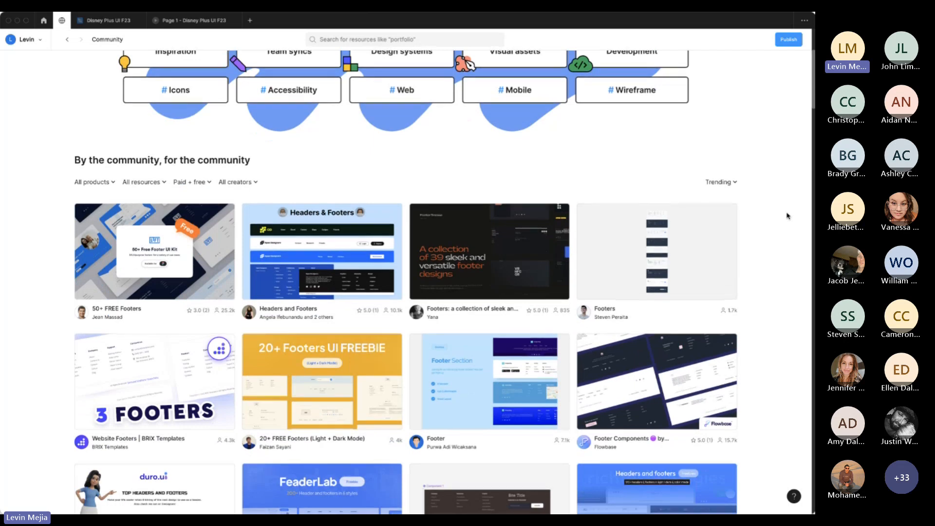
scroll(788, 215, "down", 1)
scroll(788, 215, "up", 6)
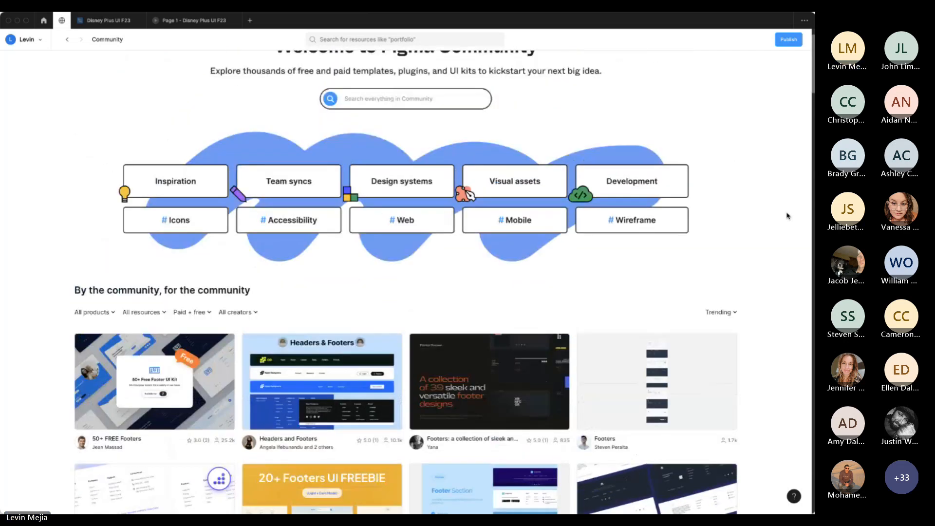
scroll(787, 215, "down", 6)
scroll(787, 215, "down", 10)
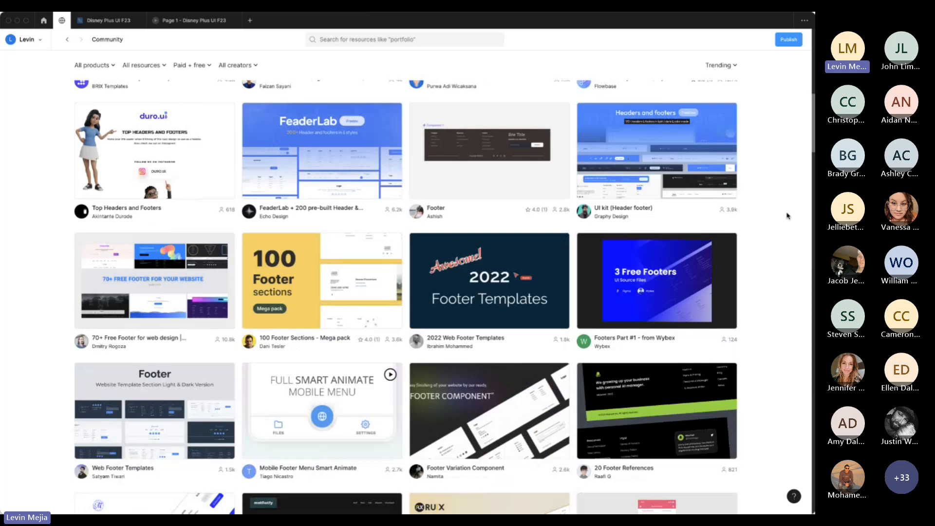
scroll(788, 215, "down", 12)
scroll(787, 213, "up", 20)
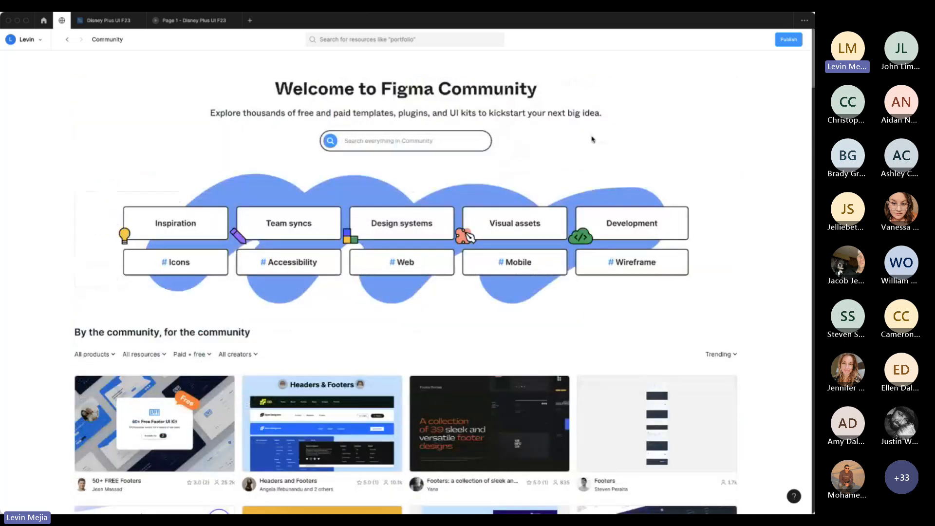
Search Figma Community for "icons" and limit the results to free files and templates.
left_click(382, 43)
type("icons")
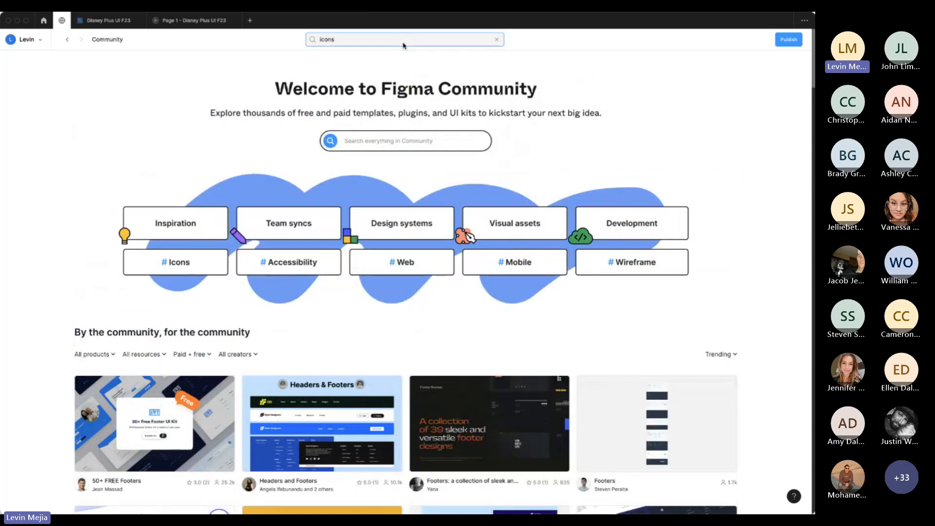
key("Return")
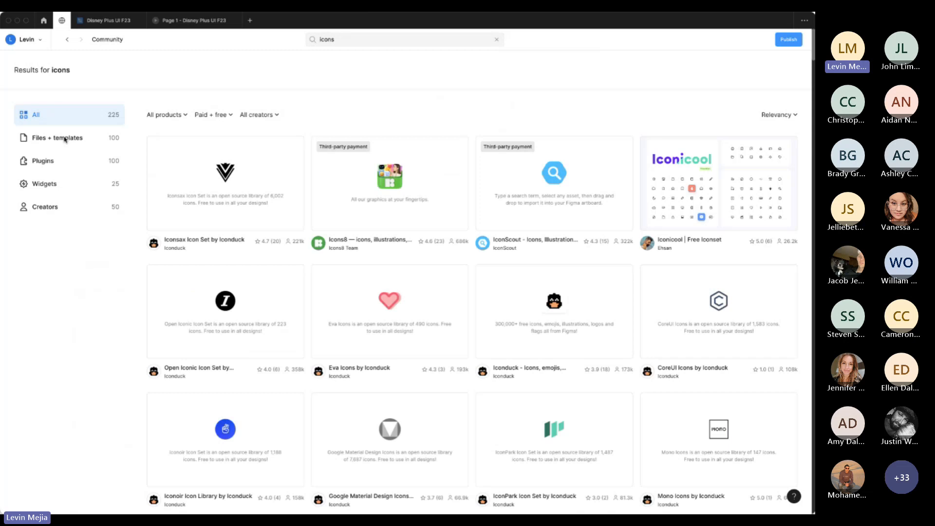
left_click(65, 140)
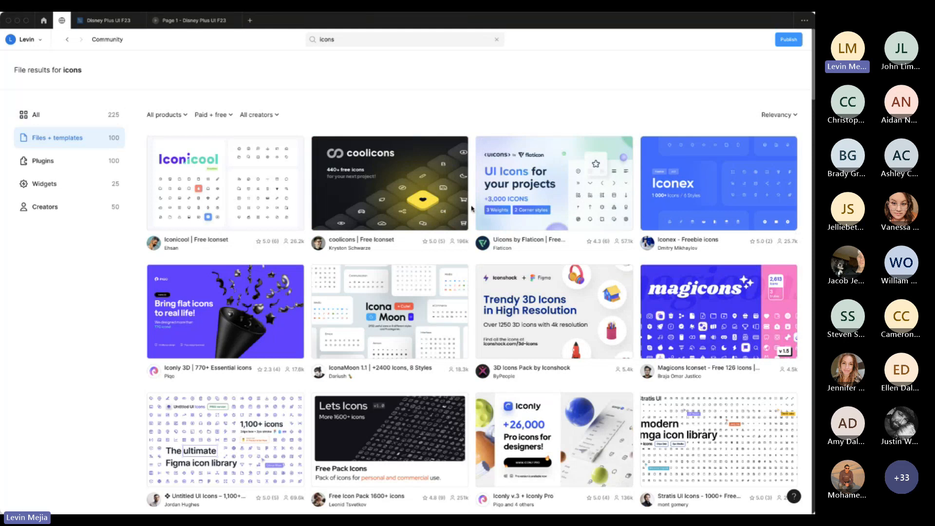
left_click(227, 115)
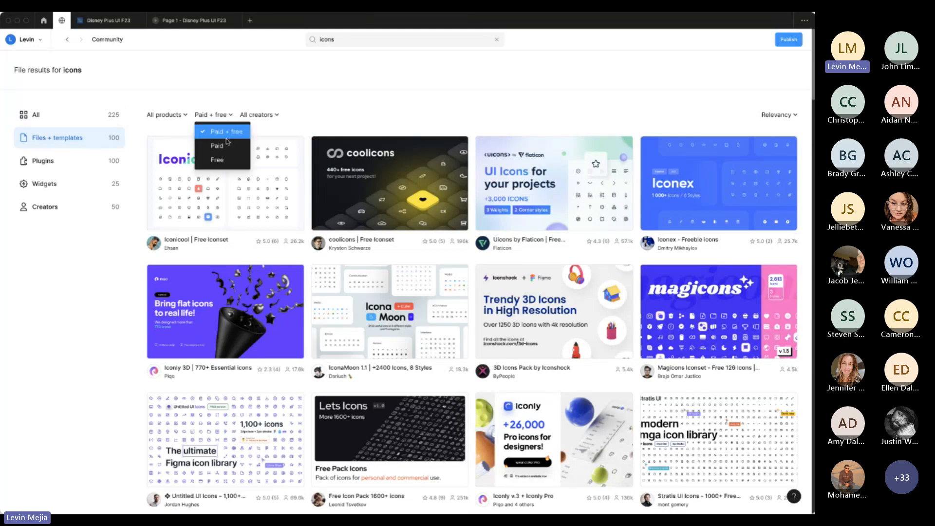
left_click(226, 160)
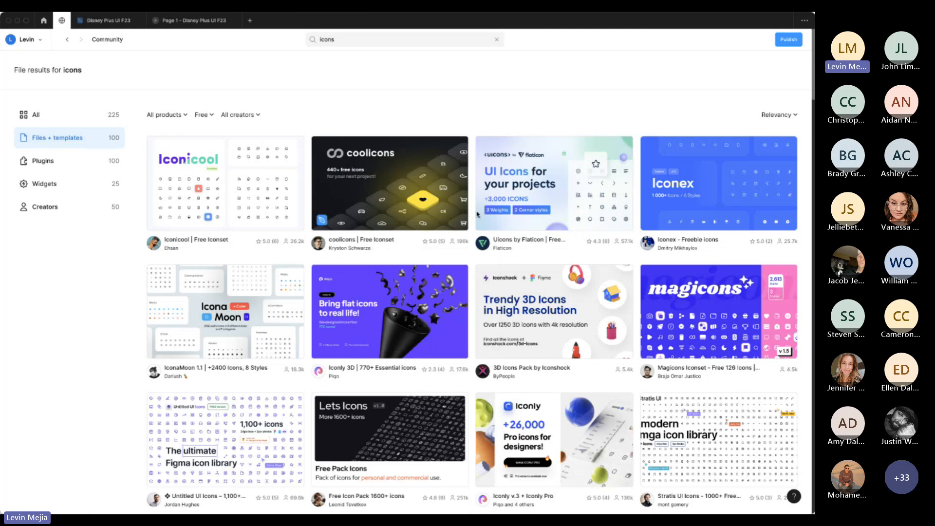
Browse the free icon sets, preview "Ikonate – free vector icons" and open it in Figma.
scroll(502, 224, "down", 3)
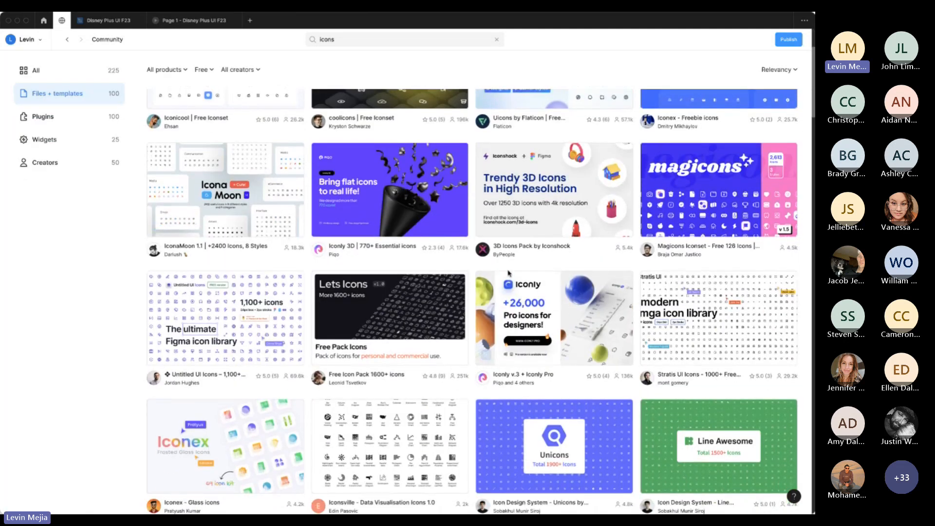
scroll(536, 327, "down", 5)
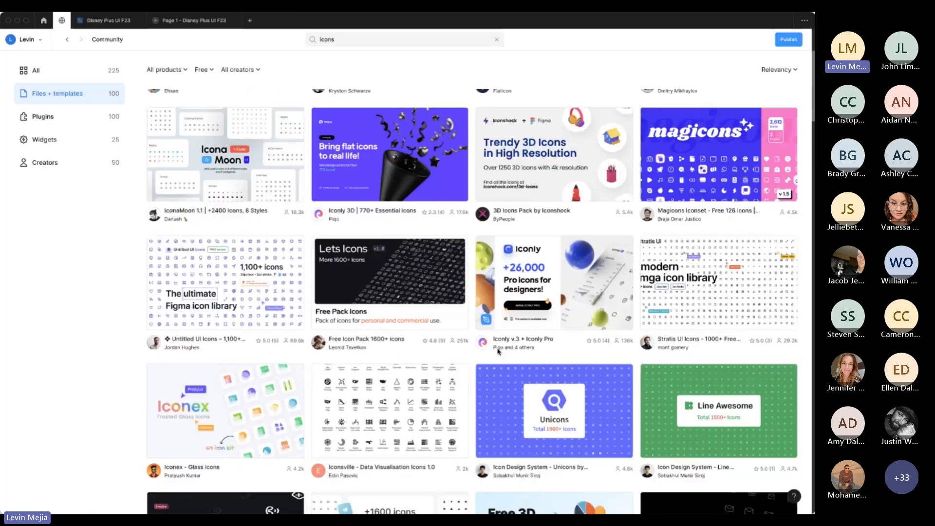
scroll(477, 360, "down", 5)
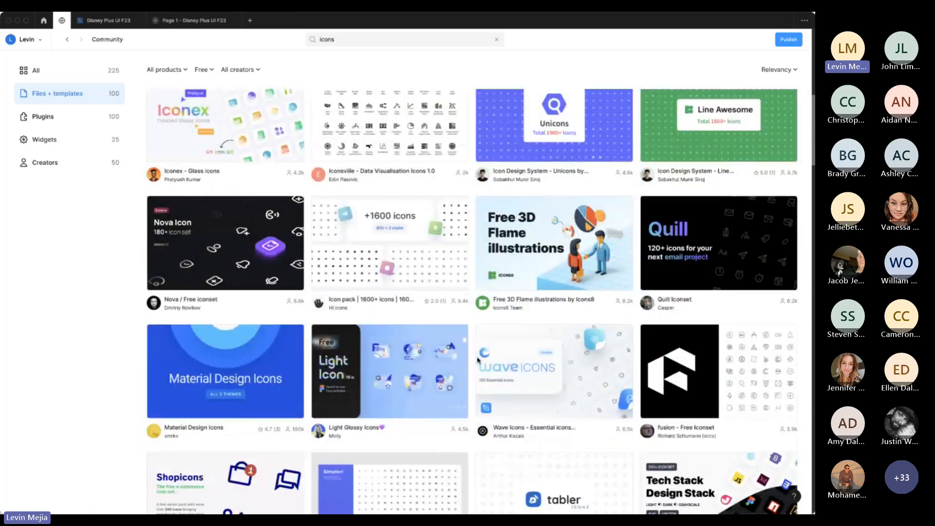
scroll(479, 359, "up", 9)
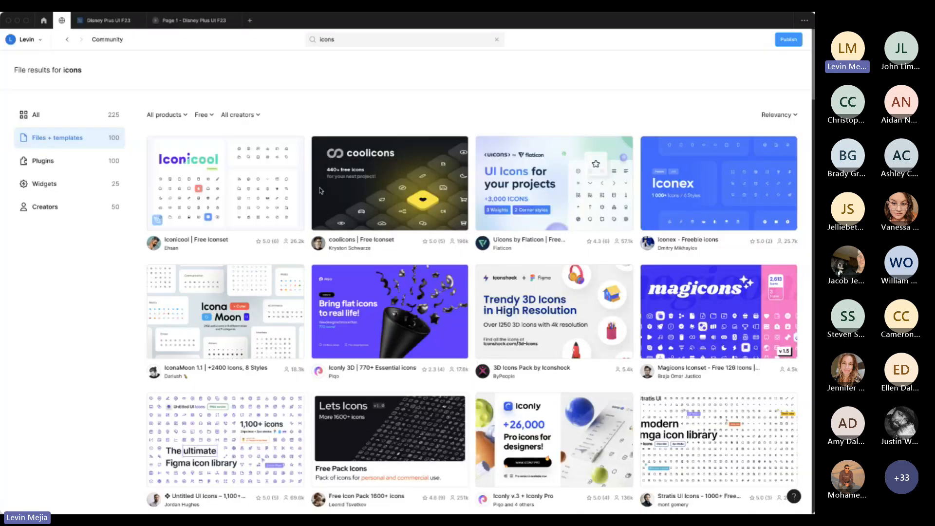
scroll(510, 363, "down", 10)
scroll(510, 363, "down", 10)
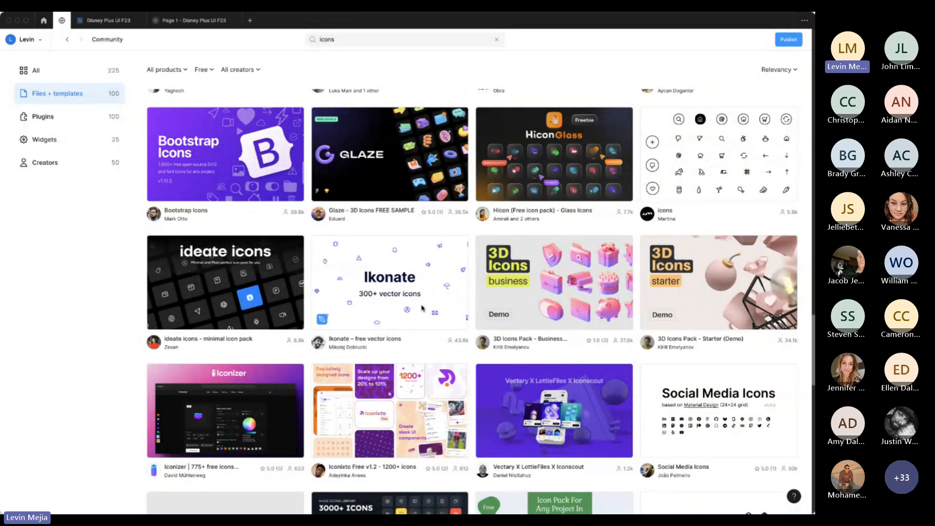
left_click(422, 307)
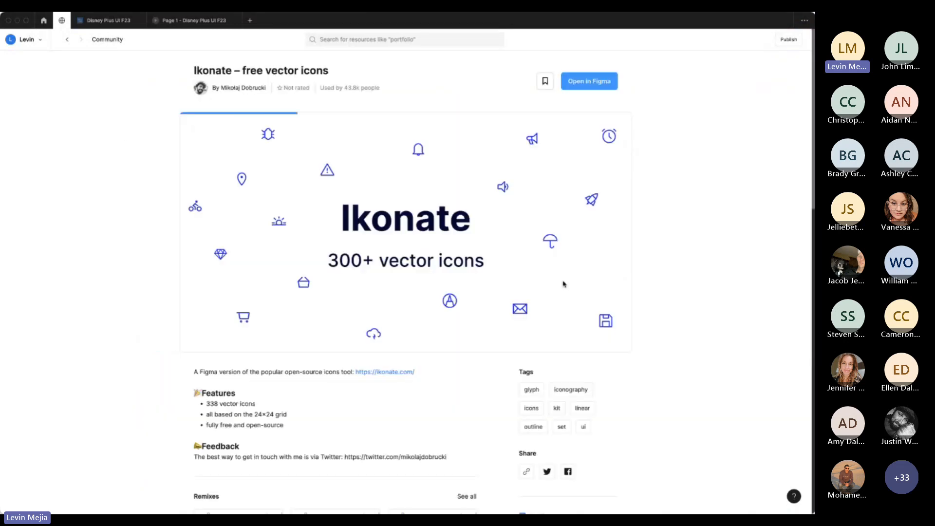
left_click(375, 199)
left_click(154, 337)
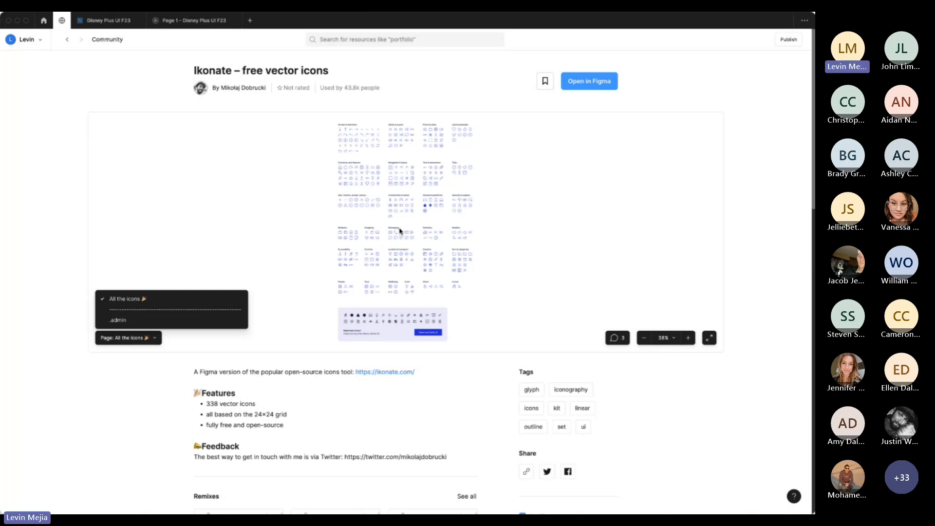
left_click(583, 85)
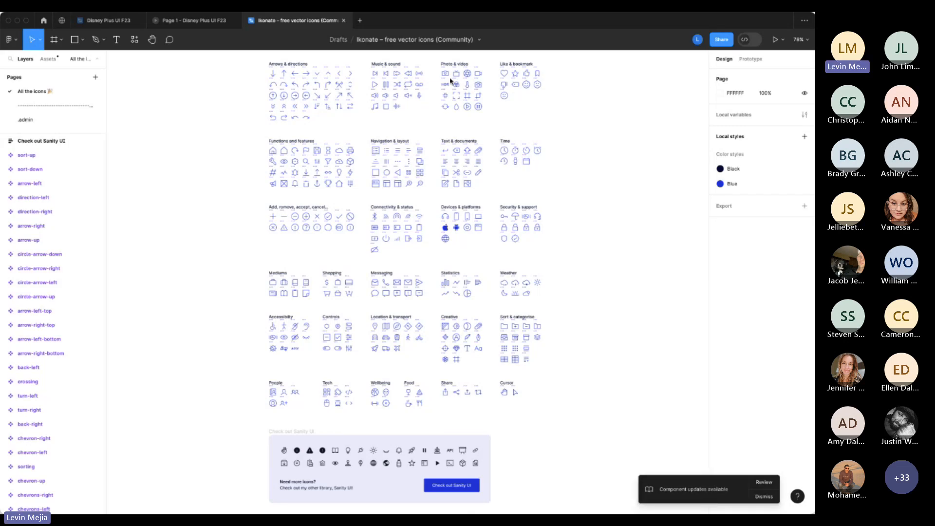
Copy the tv icon from the Photo & video group of the Ikonate icon set.
left_click_drag(435, 54, 502, 128)
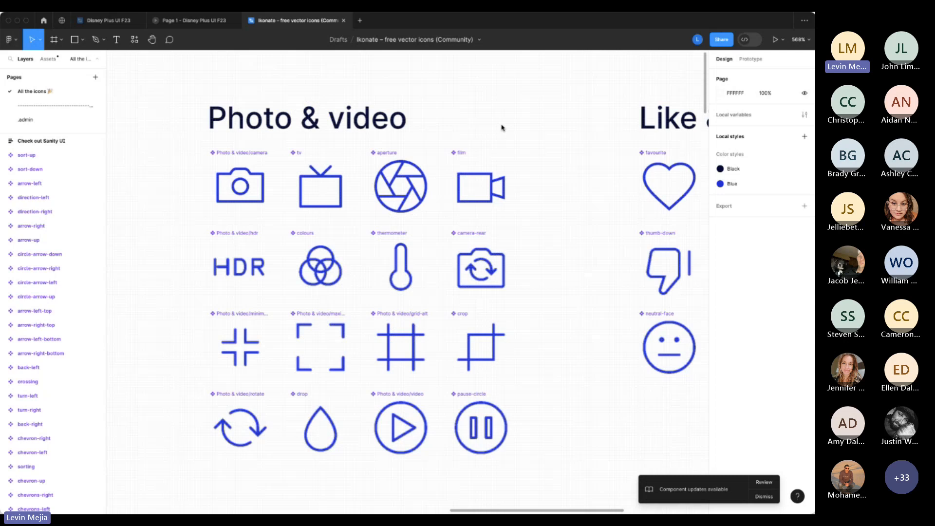
left_click(334, 195)
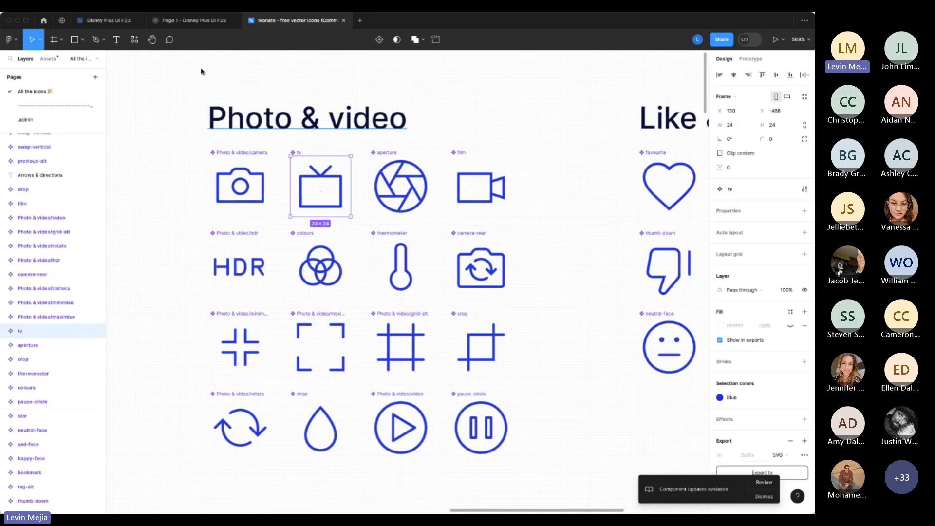
Return to the Disney Plus UI F23 file and delete the enlarged toolbar screenshot above the Disney Plus Home frame.
left_click(115, 24)
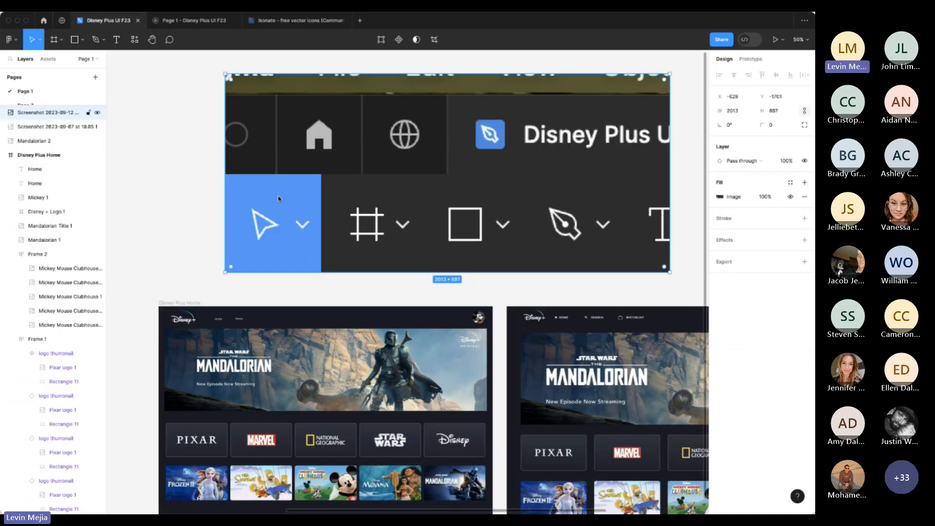
key("minus")
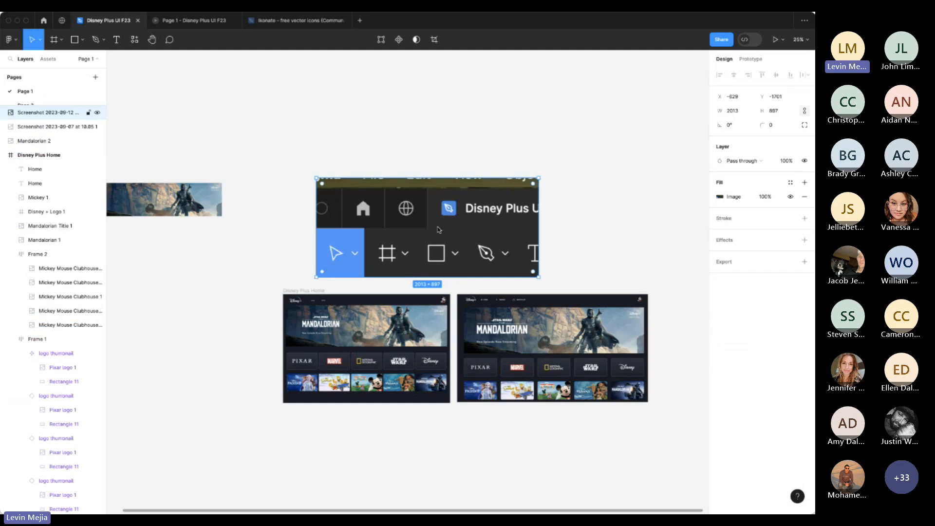
key("BackSpace")
Paste the tv icon into the Disney Plus Home frame and place it in the header, to the right of the second Home label.
key("plus")
scroll(438, 228, "down", 2)
key("super+v")
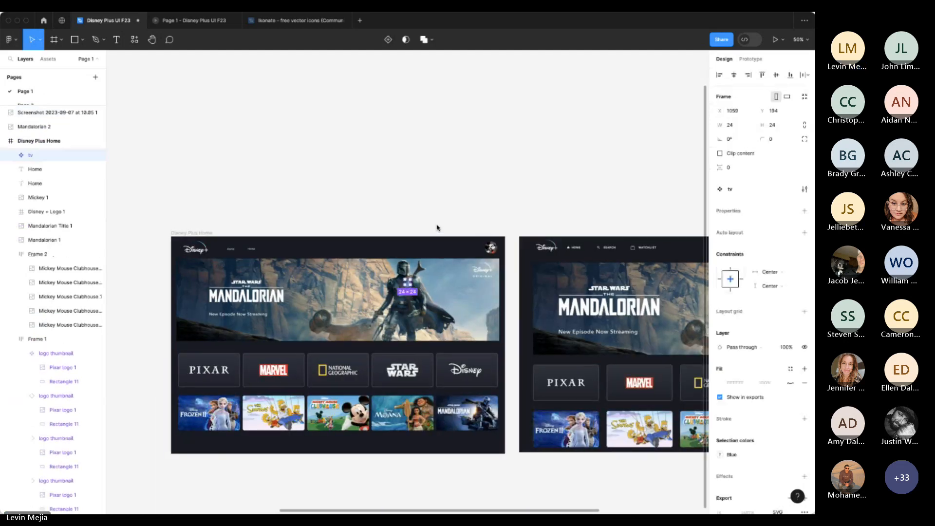
key("z")
left_click_drag(179, 224, 478, 410)
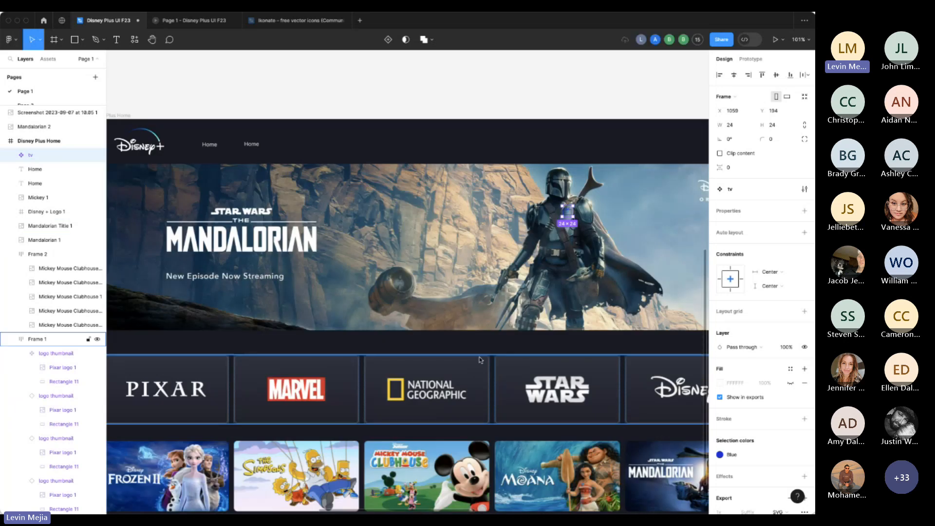
left_click_drag(567, 214, 313, 147)
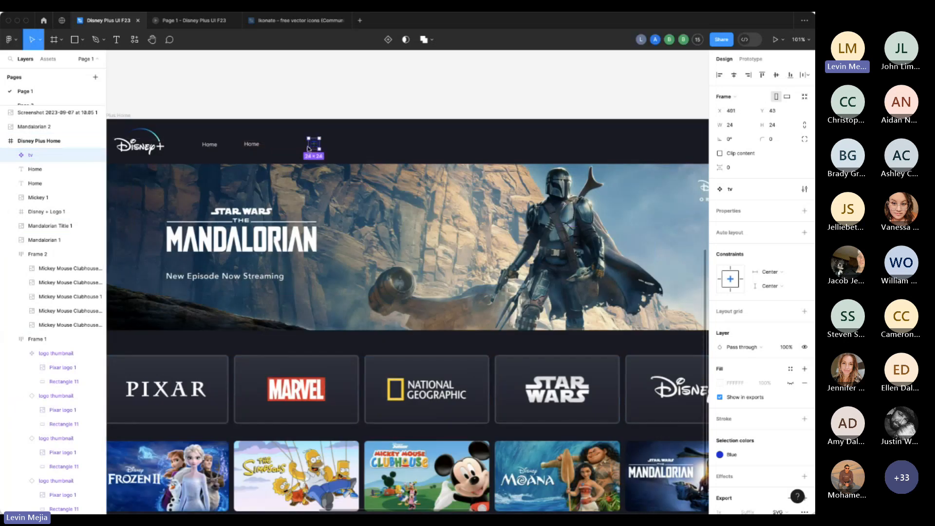
Set the stroke colour of both shapes inside the tv icon, Path 3 and Rectangle 2, to white.
left_click_drag(274, 112, 381, 195)
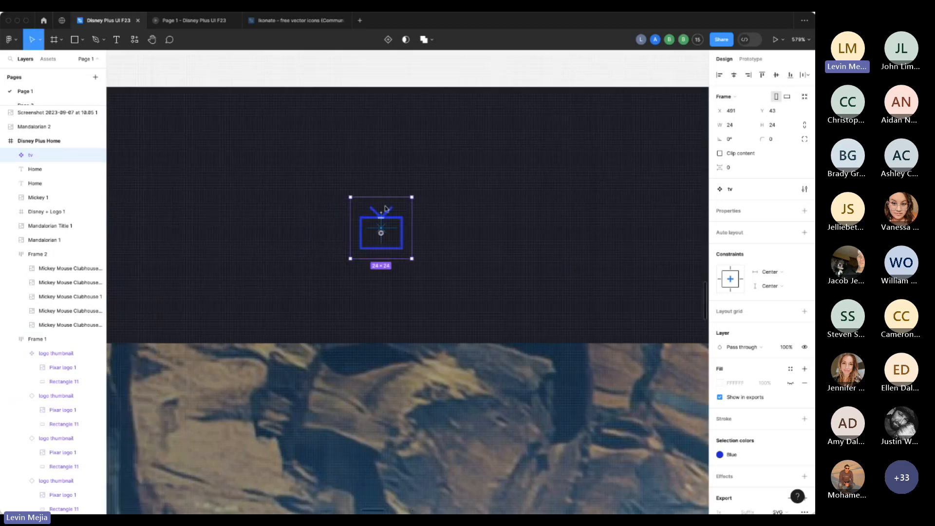
left_click(13, 156)
left_click(48, 169)
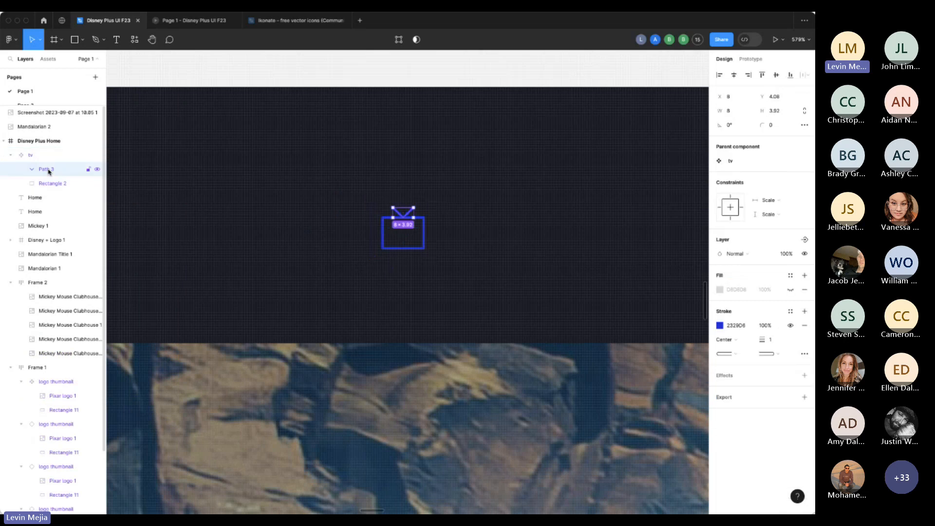
left_click(54, 184, "shift")
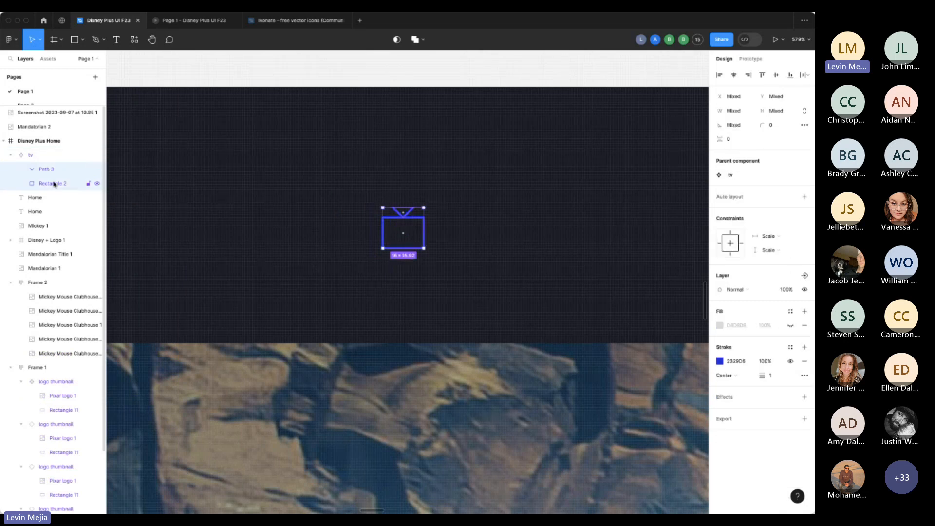
left_click(719, 361)
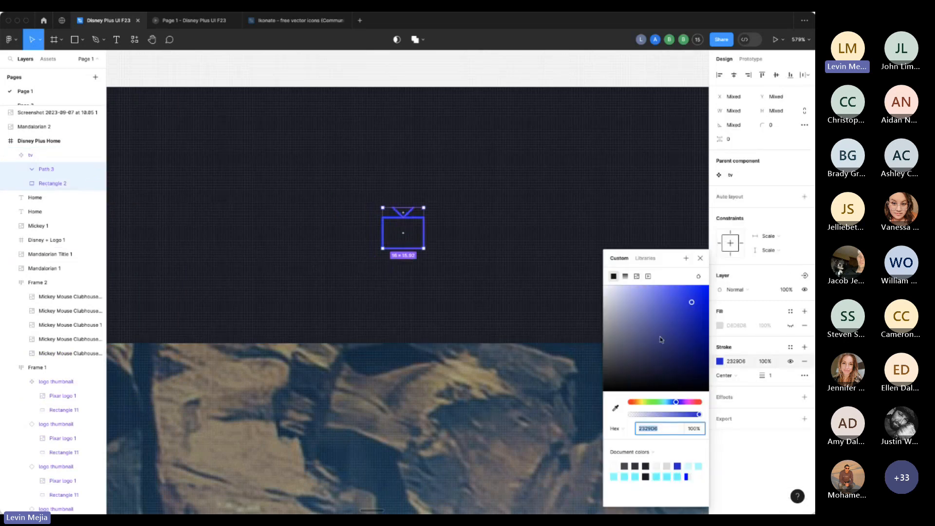
left_click_drag(661, 340, 589, 271)
left_click(564, 271)
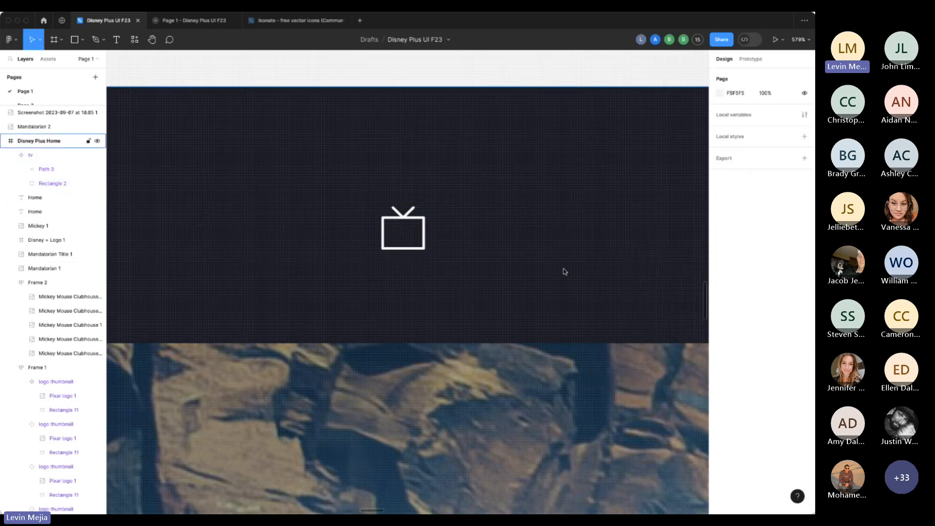
Move the tv icon directly to the left of the first Home label in the header, at about X 221, Y 44.
key("minus")
key("minus")
scroll(564, 270, "left", 5)
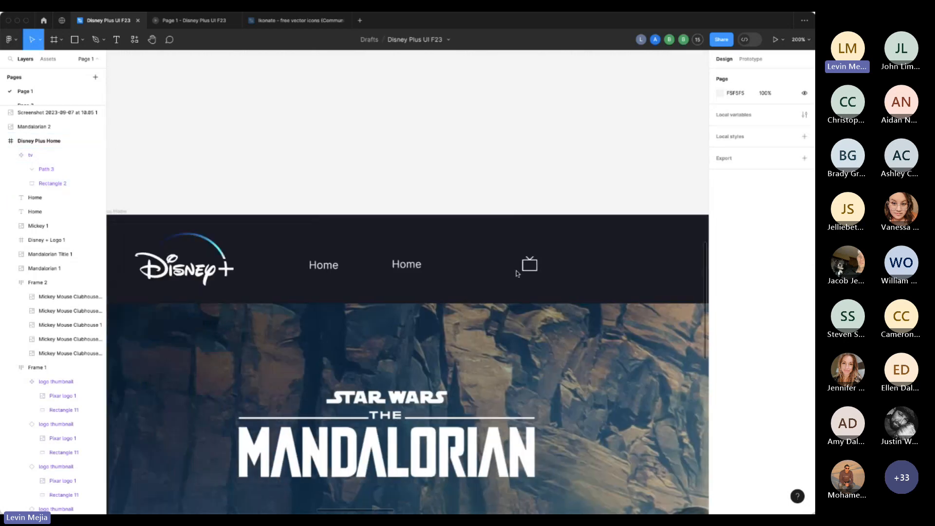
left_click_drag(546, 265, 312, 267)
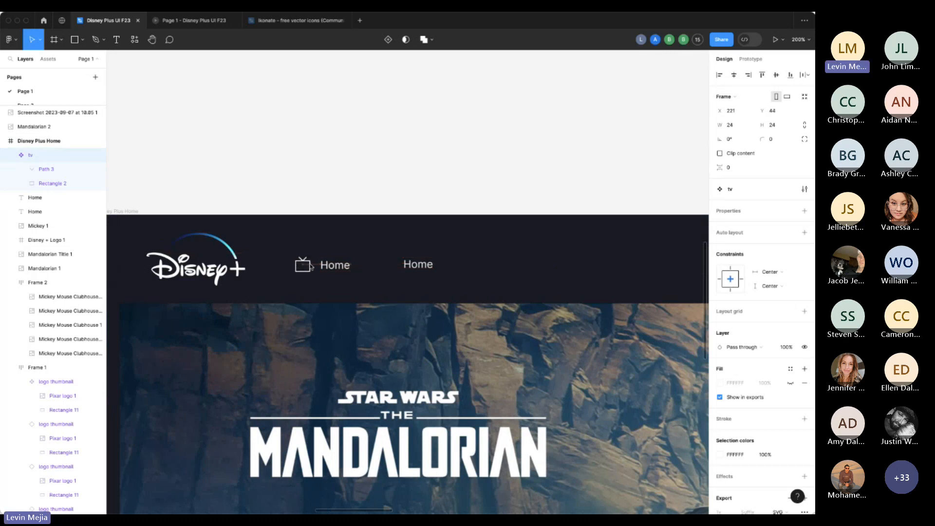
left_click(441, 247)
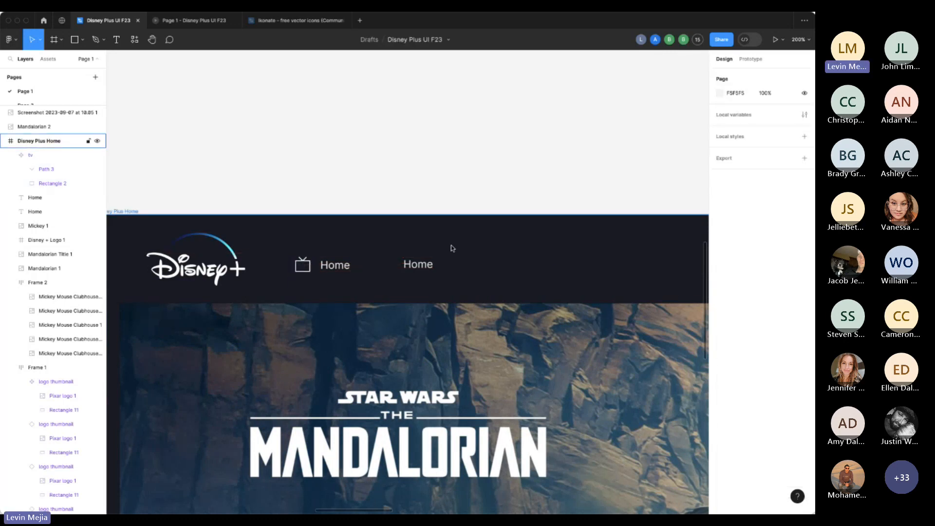
Return to Figma Community, search for "material design" and open the Material 3 Design Kit page.
key("minus")
key("minus")
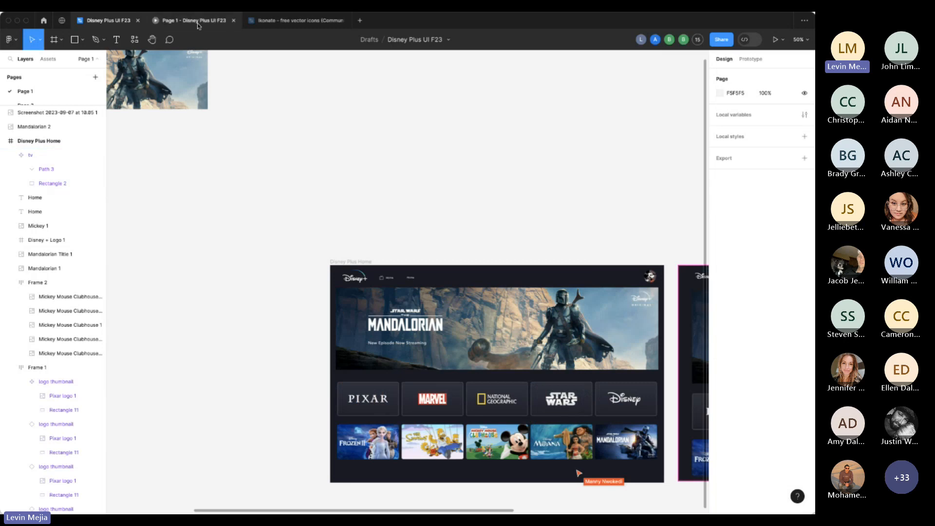
left_click(317, 26)
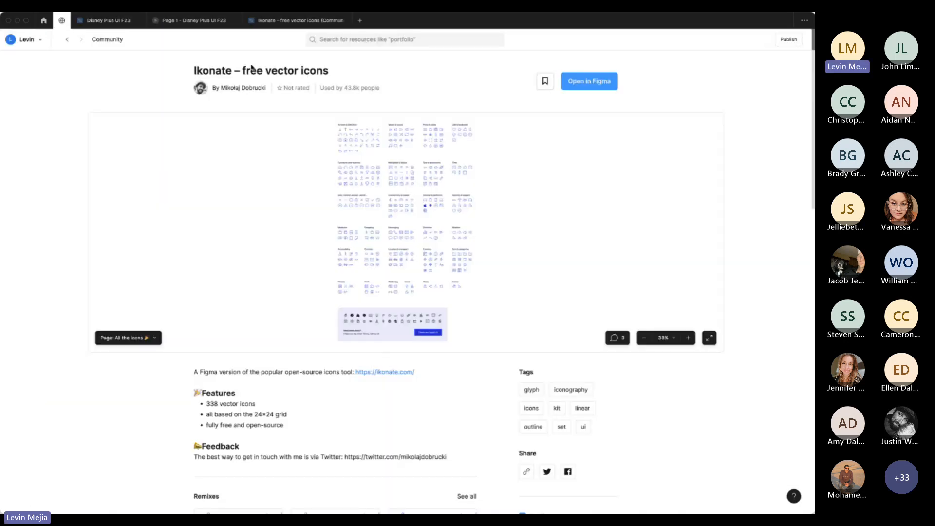
left_click(368, 39)
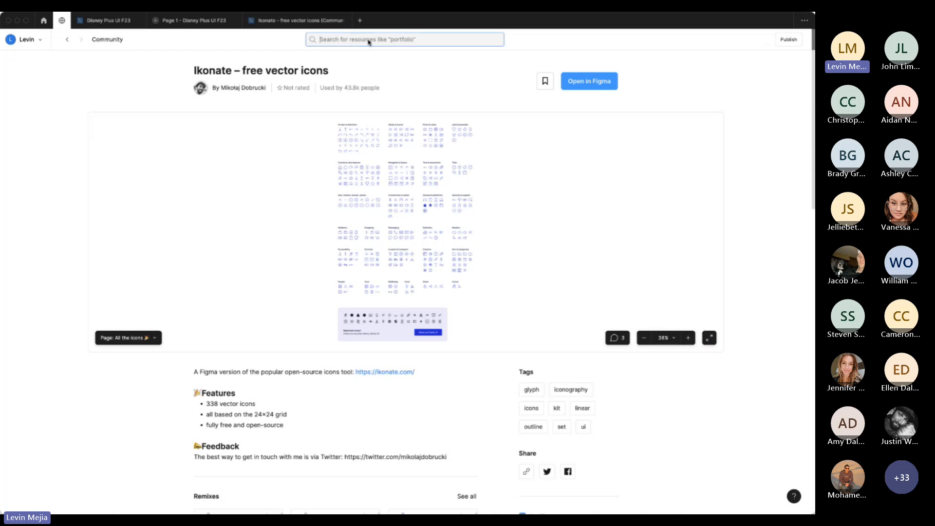
type("material")
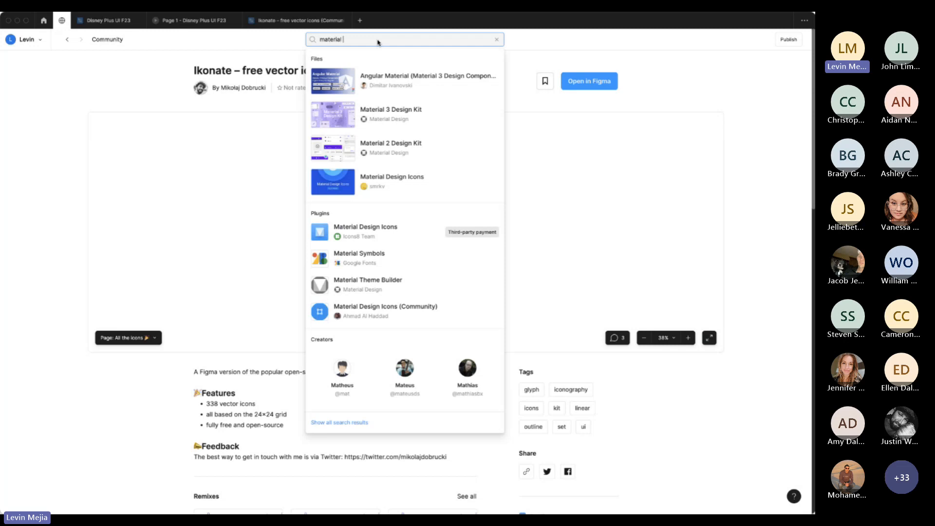
type(" design")
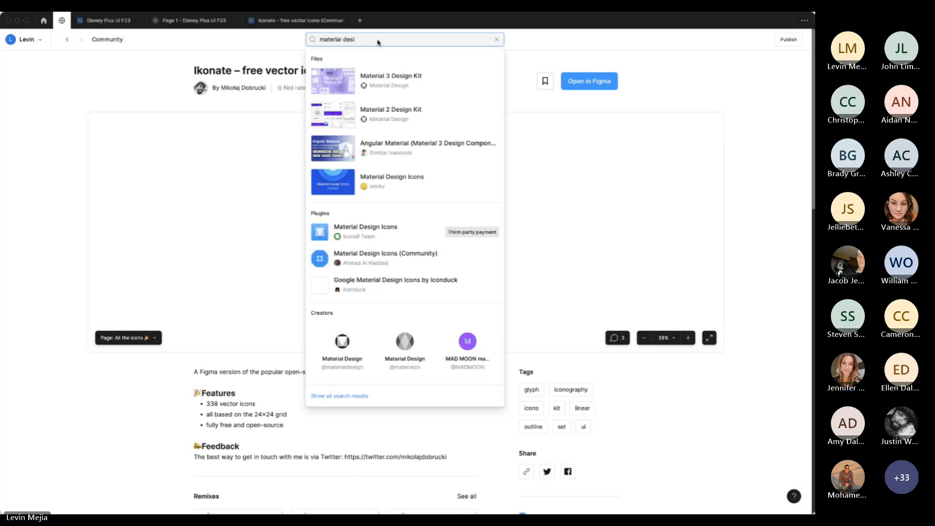
key("Return")
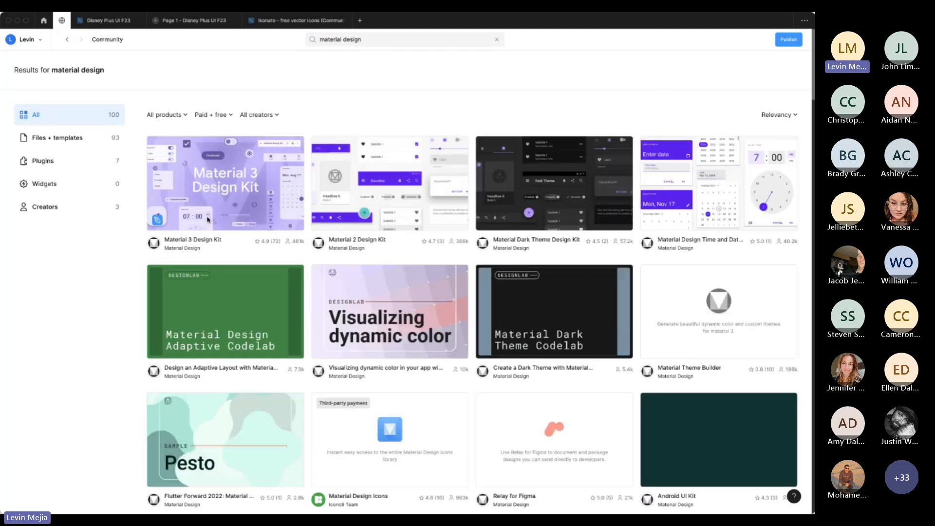
left_click(248, 205)
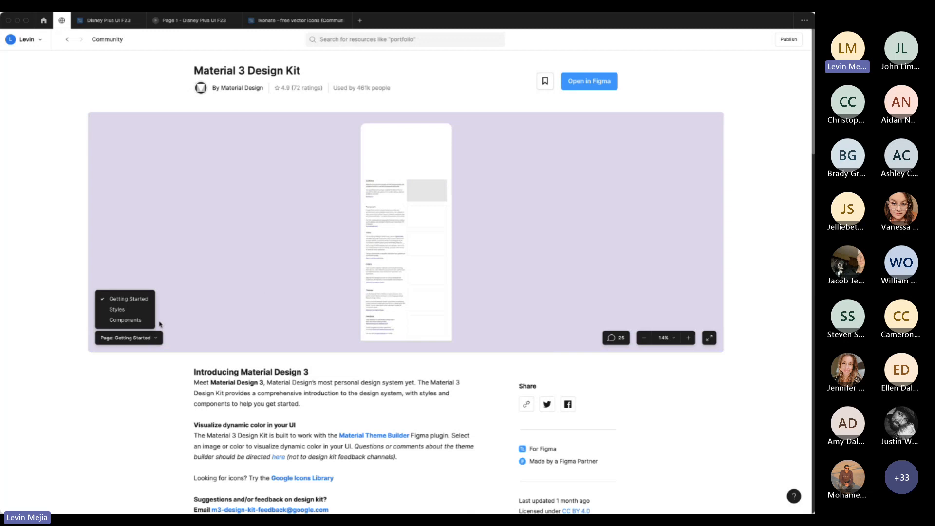
Examine the Styles and Components pages in the Material 3 Design Kit preview, including menus, lists, icon buttons, floating action buttons and dividers.
left_click(130, 312)
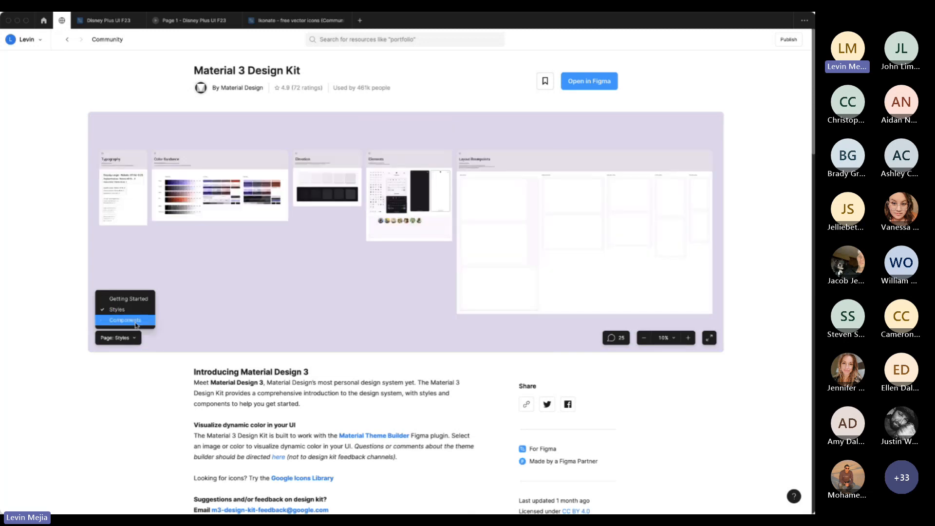
left_click(146, 322)
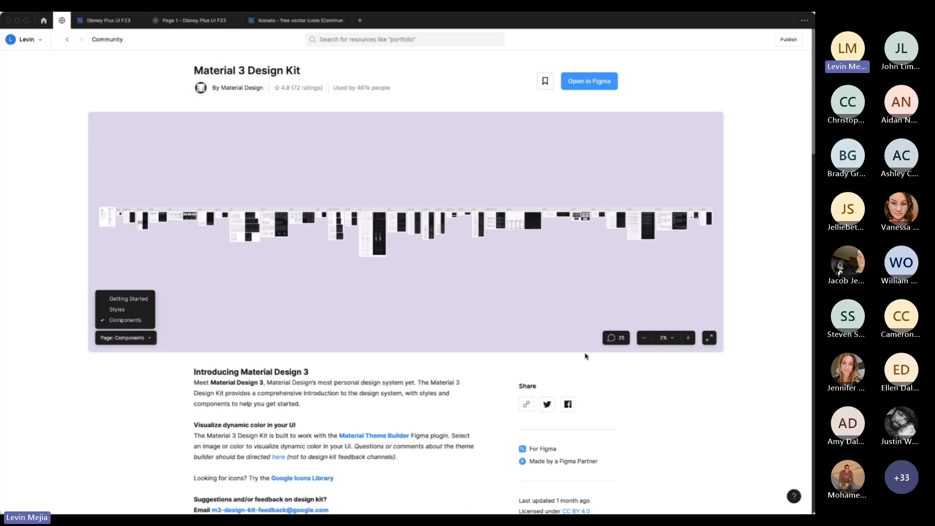
left_click(690, 337)
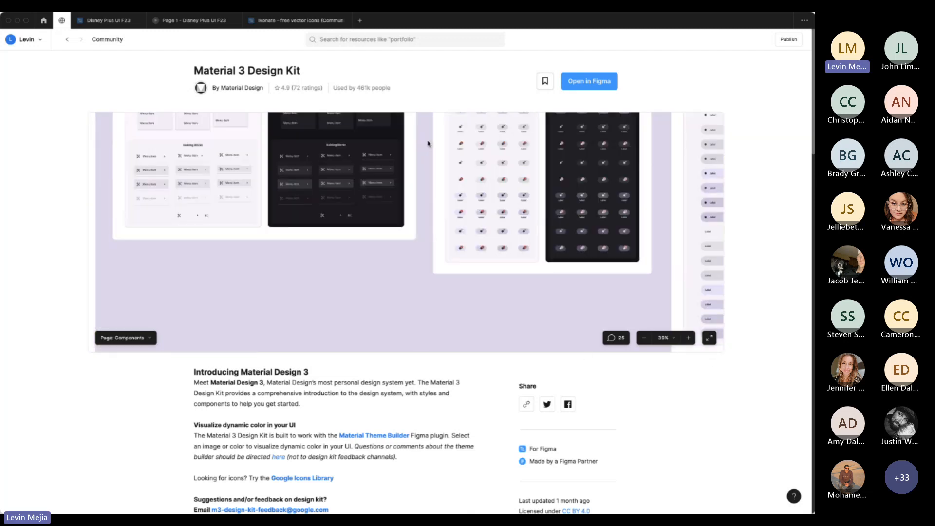
left_click_drag(428, 143, 642, 296)
left_click_drag(499, 201, 654, 294)
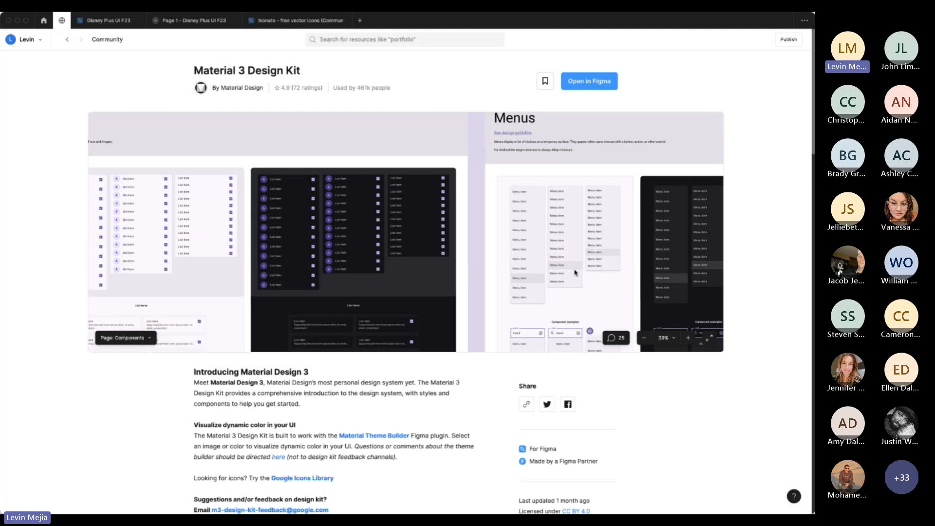
scroll(623, 260, "left", 5)
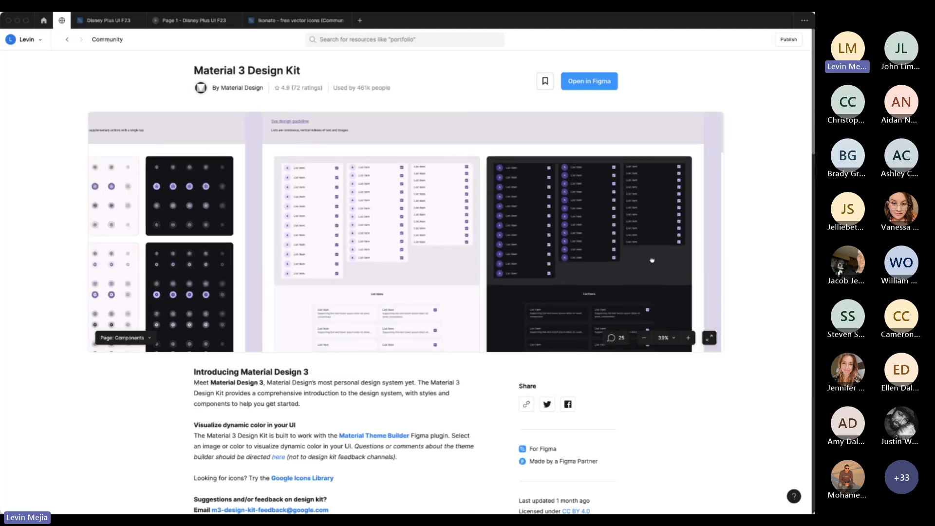
scroll(526, 248, "left", 7)
left_click_drag(419, 242, 598, 247)
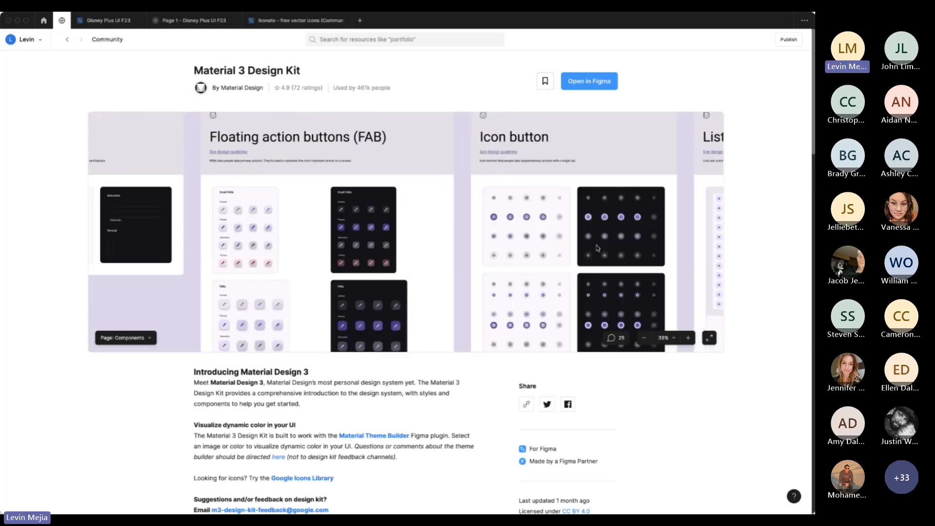
left_click_drag(365, 240, 570, 261)
left_click_drag(418, 250, 616, 229)
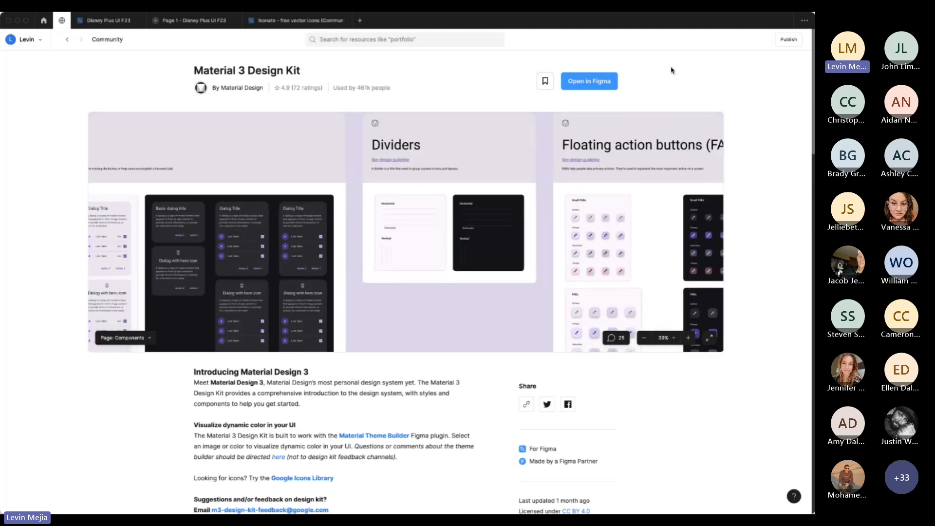
Search Figma Community for "portfolio" and look through the results.
left_click(358, 41)
type("portfo")
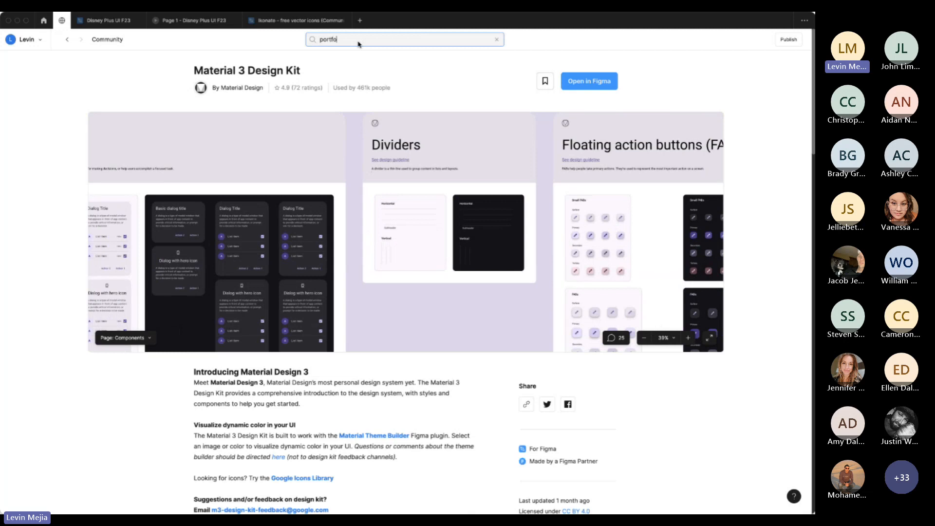
type("lio")
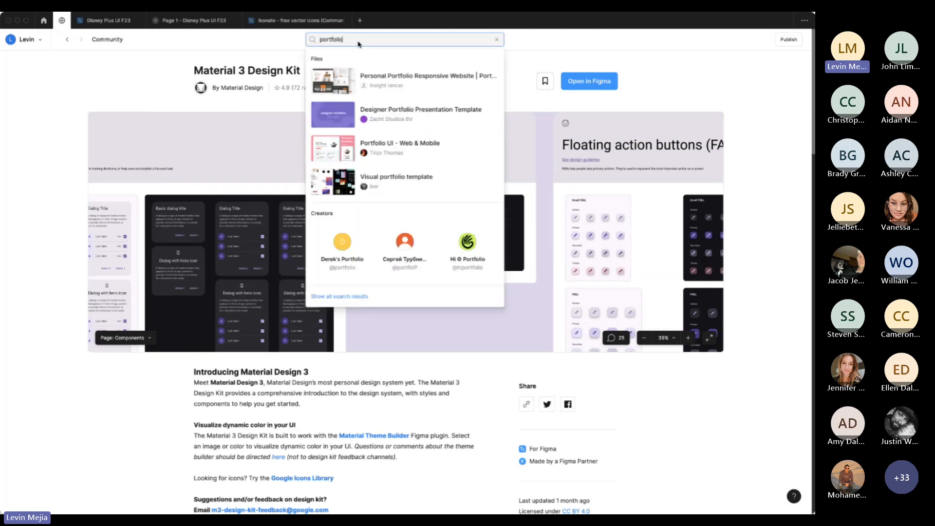
key("Return")
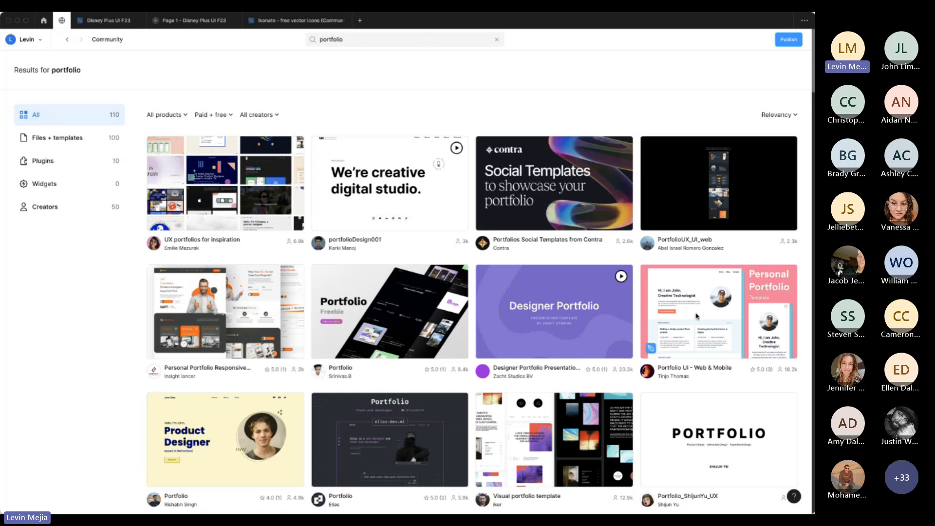
scroll(696, 315, "down", 7)
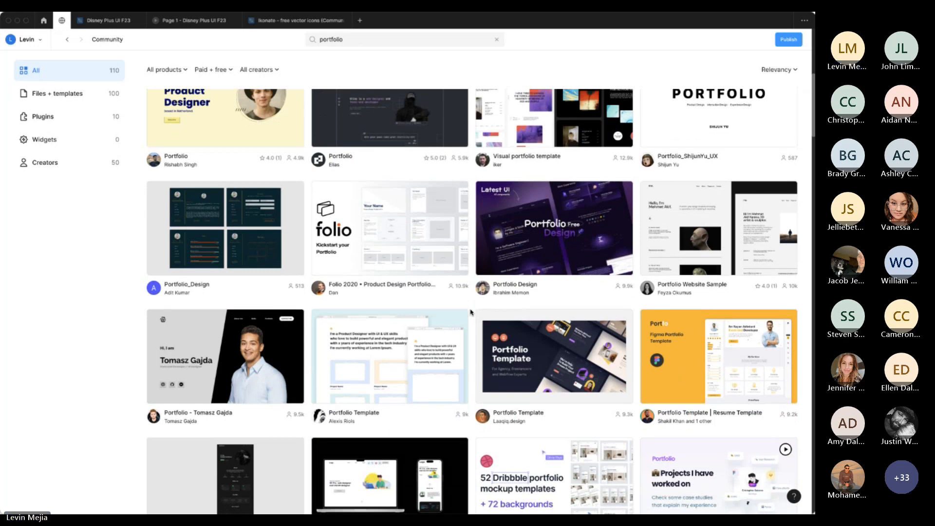
scroll(471, 312, "up", 7)
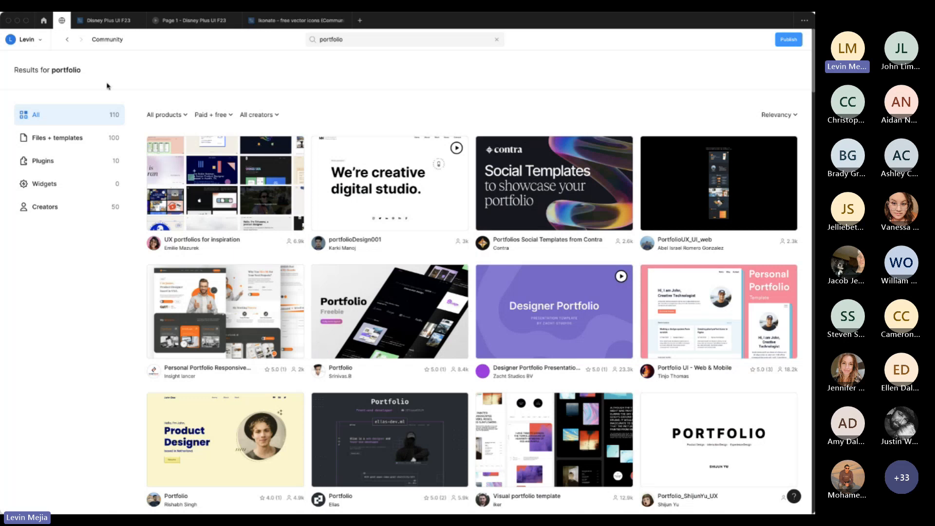
Search Figma Community for "ikonate" and open the Ikonate – free vector icons page.
left_click(361, 40)
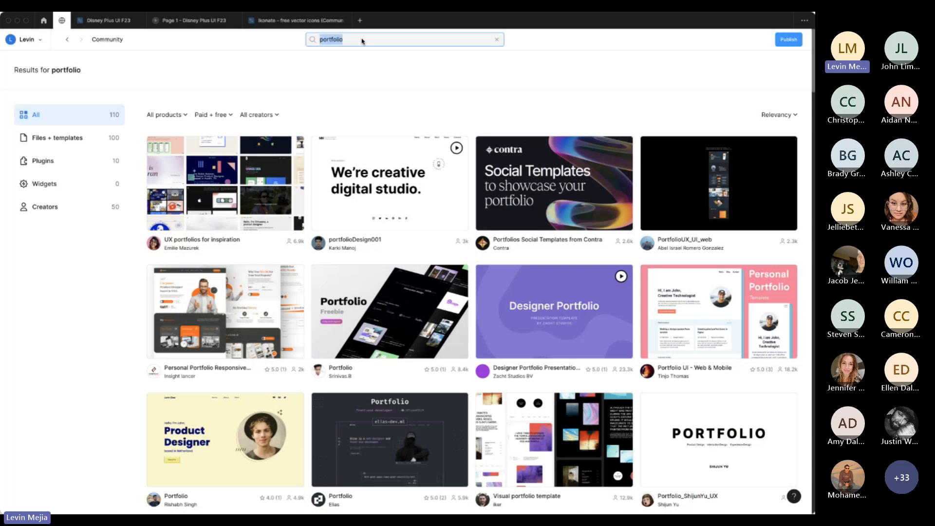
type("ikonte")
key("BackSpace")
key("BackSpace")
type("a")
key("Return")
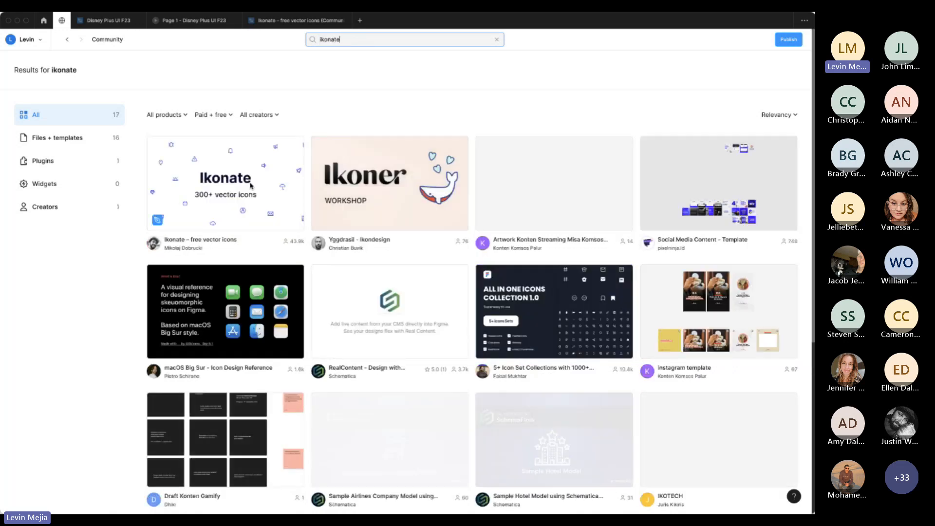
left_click(251, 186)
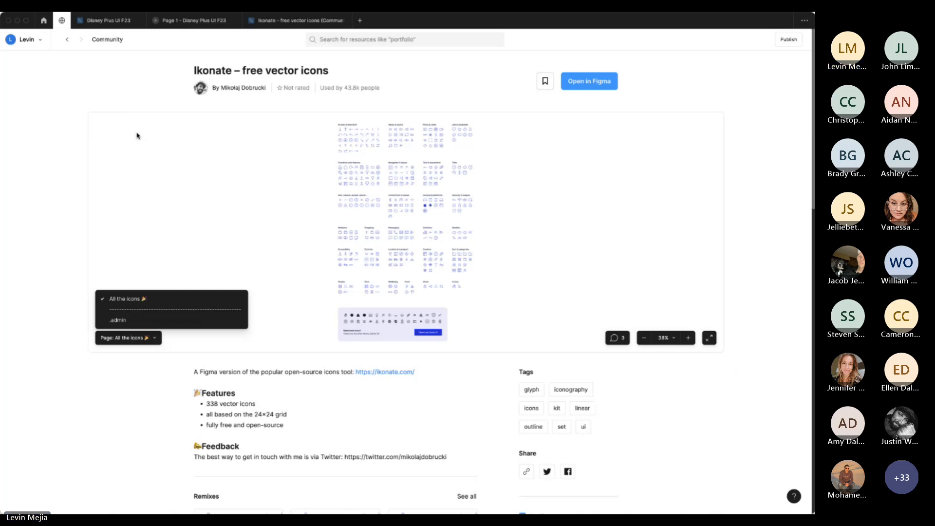
Return to the Disney Plus UI F23 file through the recent files view and paste the copied Resources tool screenshot onto the canvas.
left_click(61, 22)
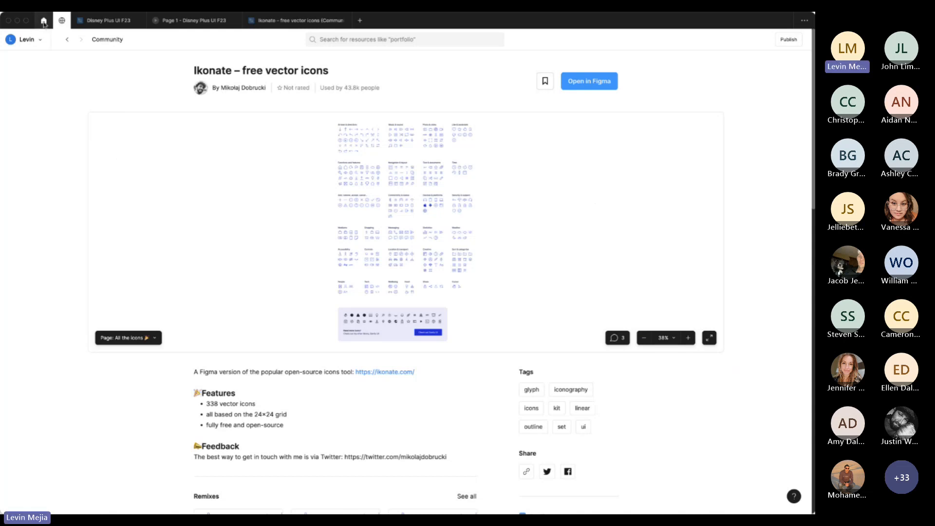
left_click(43, 22)
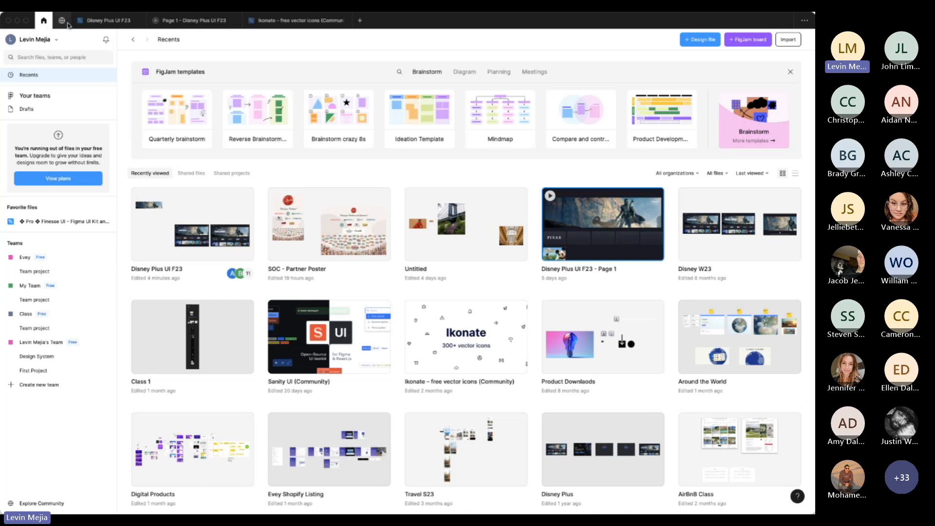
left_click(105, 24)
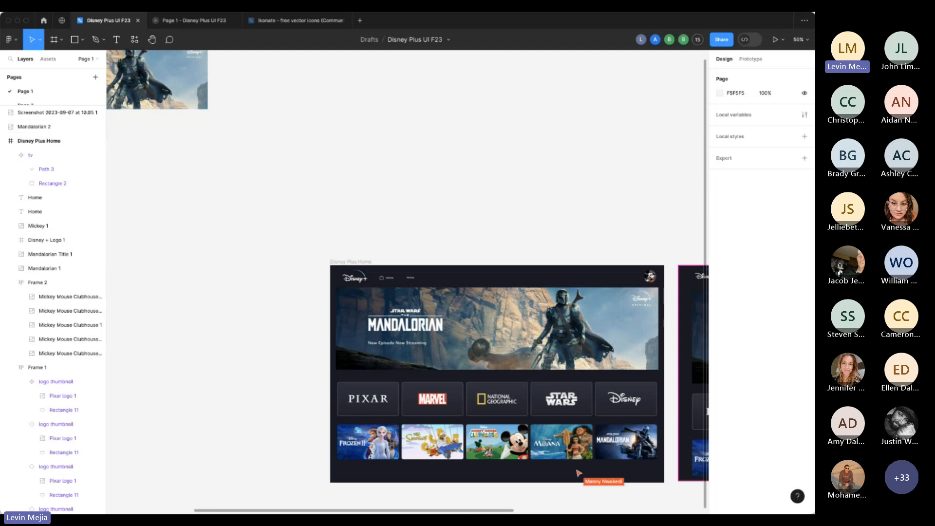
key("super+v")
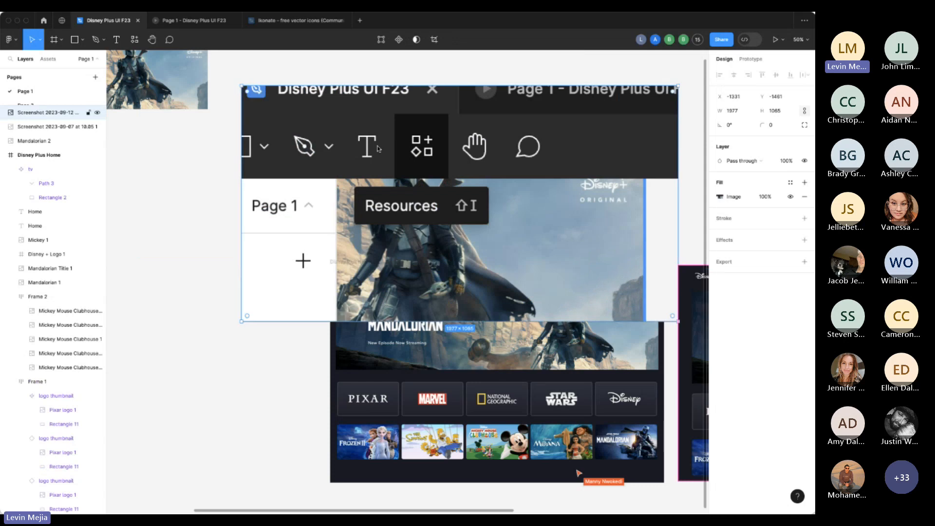
Browse the recent, saved and Community plugins in Resources, and continue to the Figma Community page for more.
left_click(135, 40)
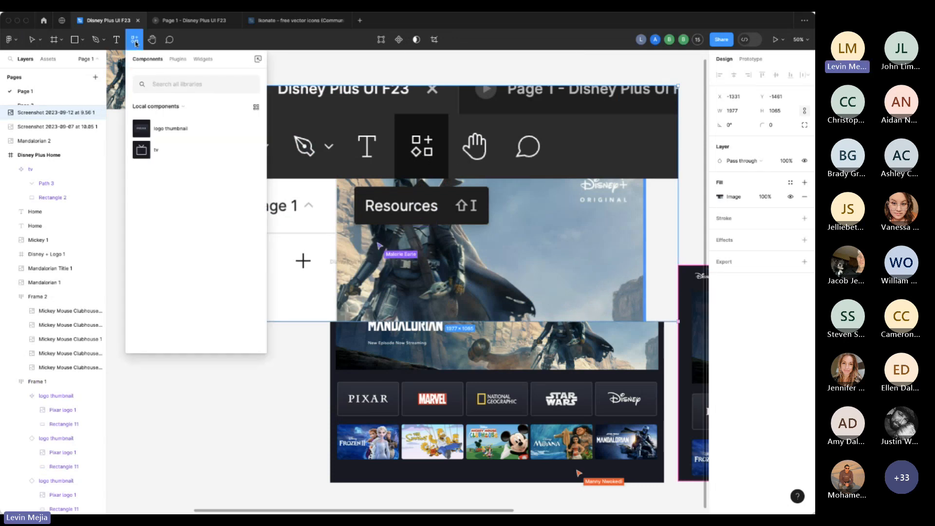
left_click(178, 59)
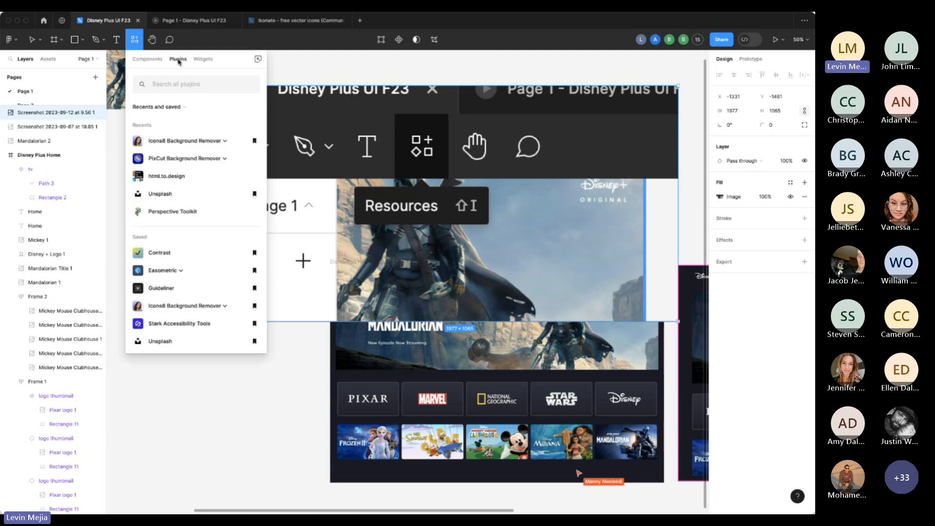
scroll(209, 226, "down", 5)
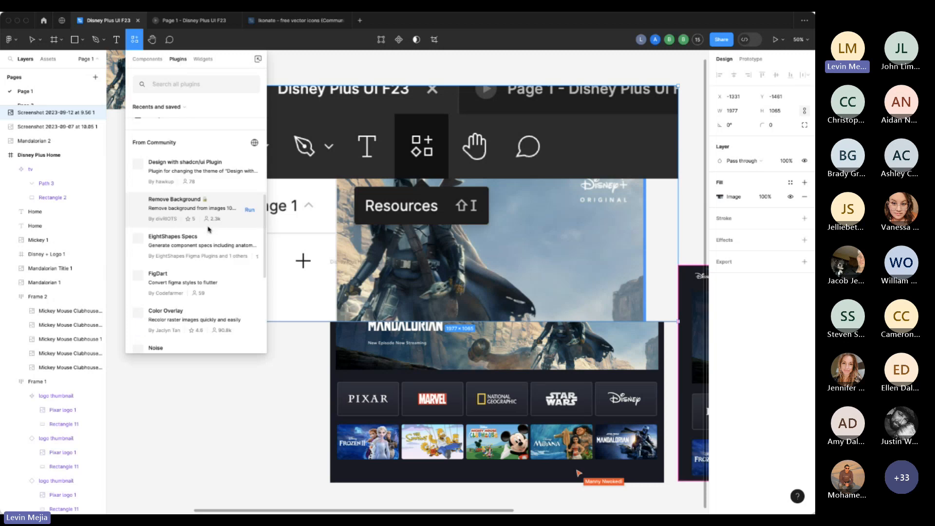
scroll(208, 229, "up", 2)
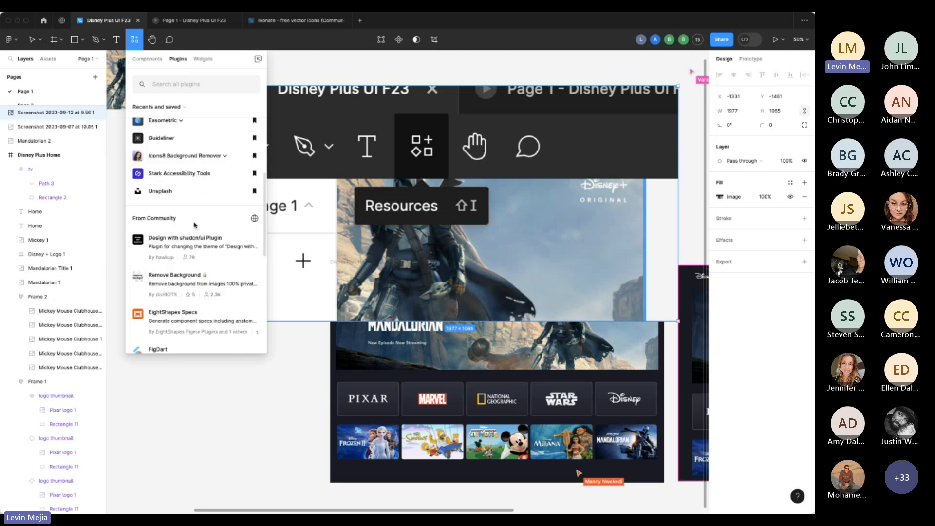
scroll(196, 226, "down", 5)
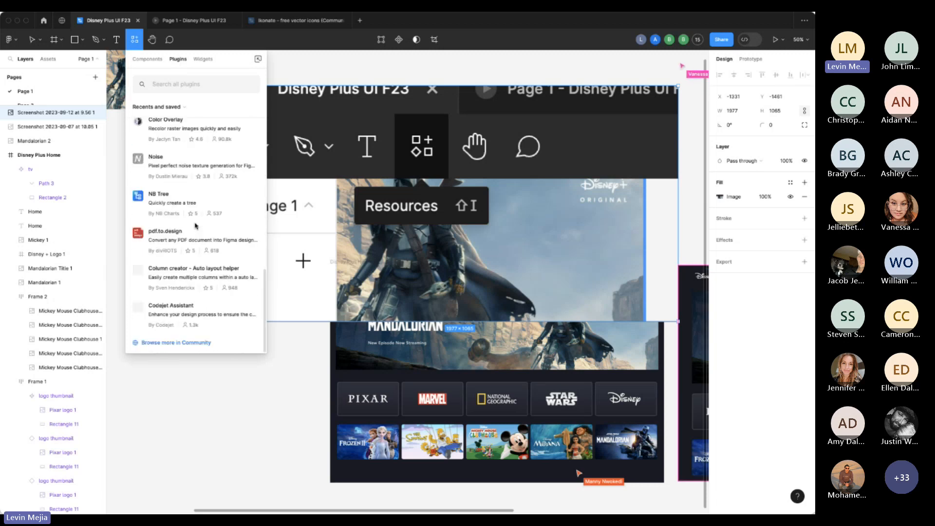
left_click(183, 343)
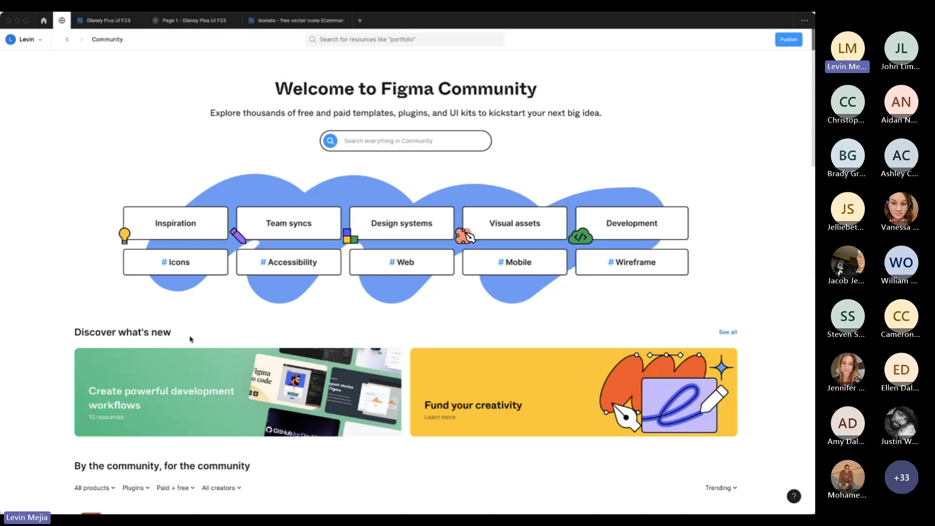
Return to the Disney Plus UI F23 file, close the Resources browser and review the plugin and widget commands available for the file.
mouse_move(121, 25)
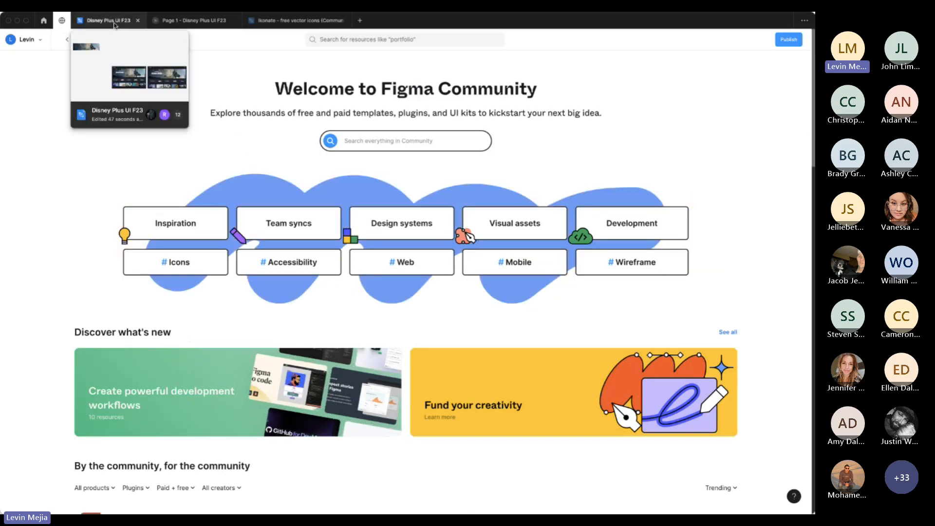
left_click(115, 22)
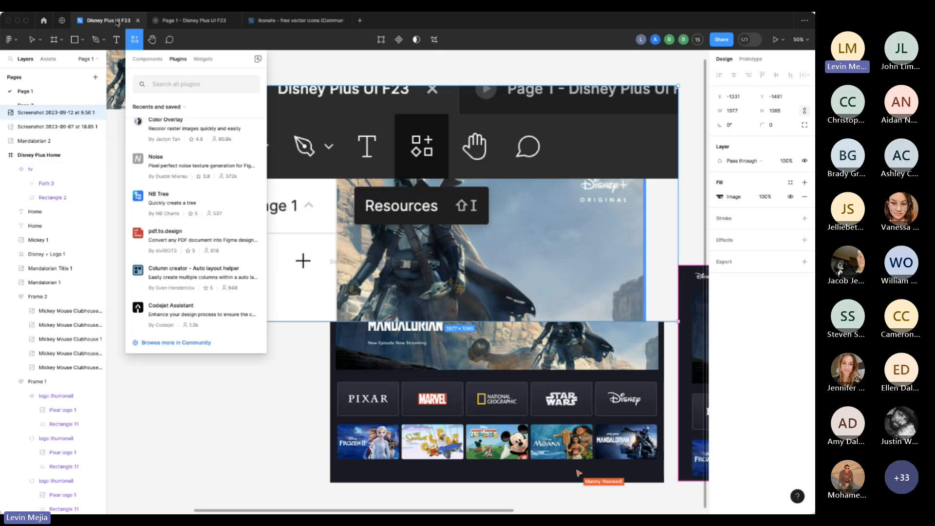
left_click(261, 422)
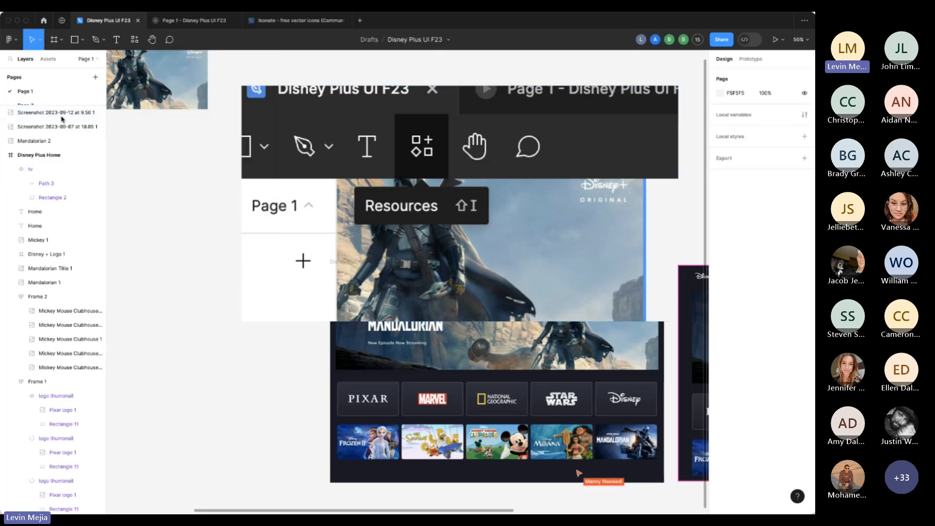
left_click(18, 41)
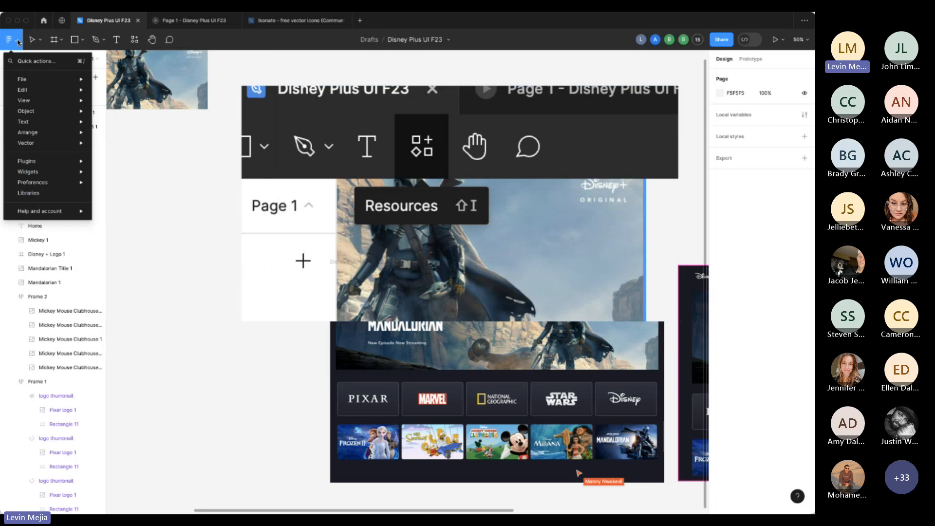
mouse_move(66, 162)
left_click(172, 251)
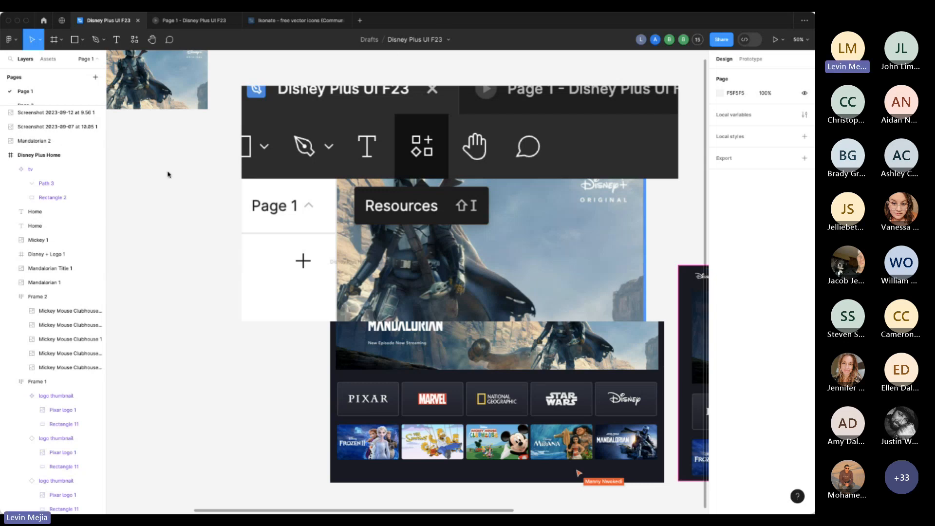
right_click(197, 209)
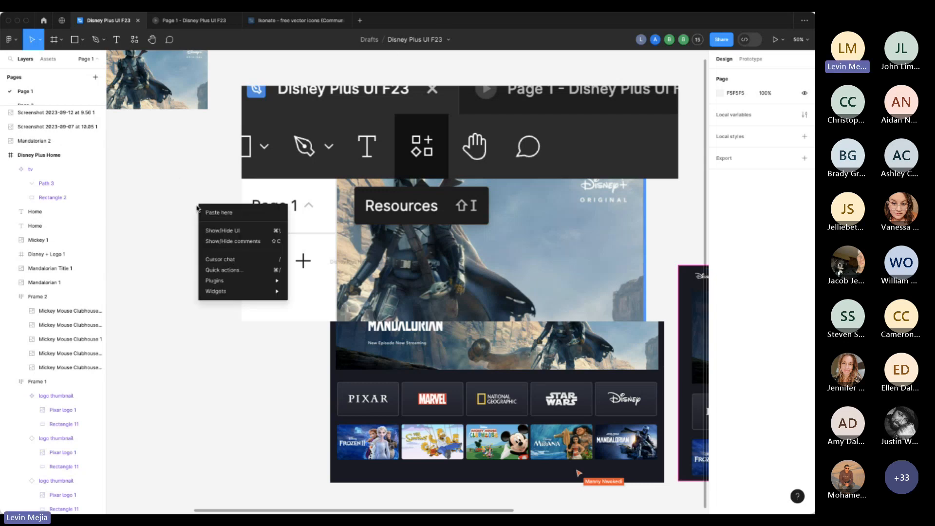
mouse_move(275, 290)
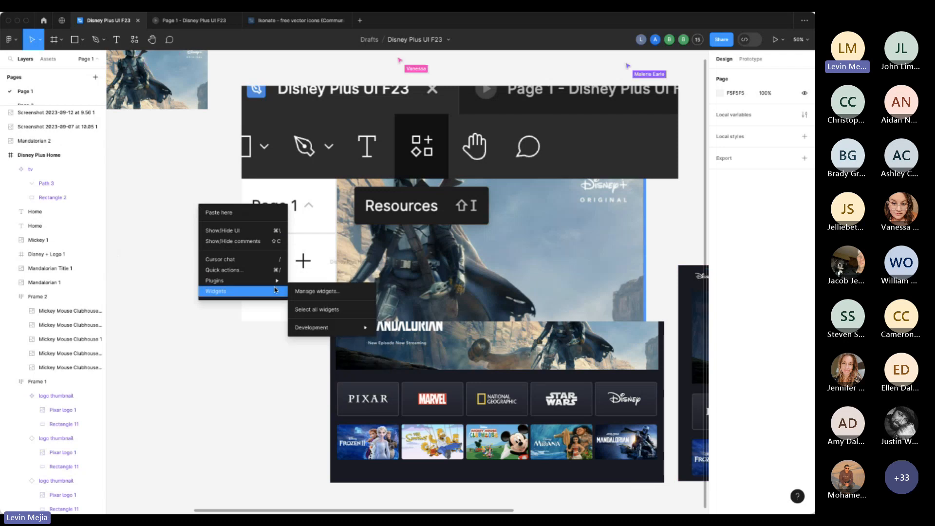
mouse_move(347, 329)
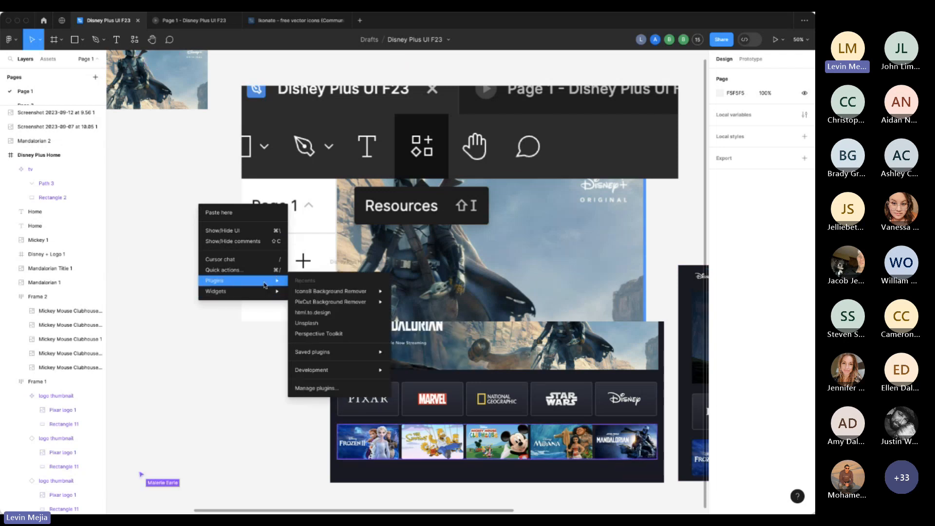
mouse_move(347, 359)
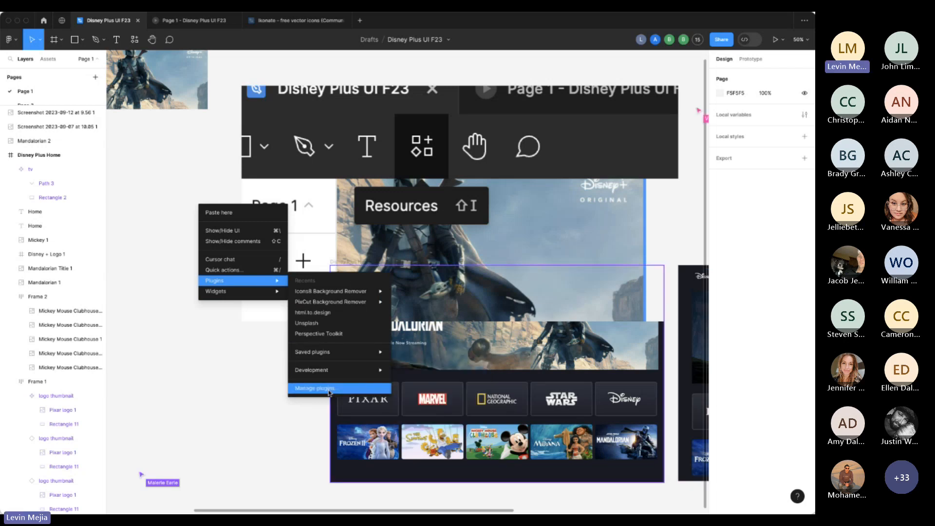
left_click(204, 389)
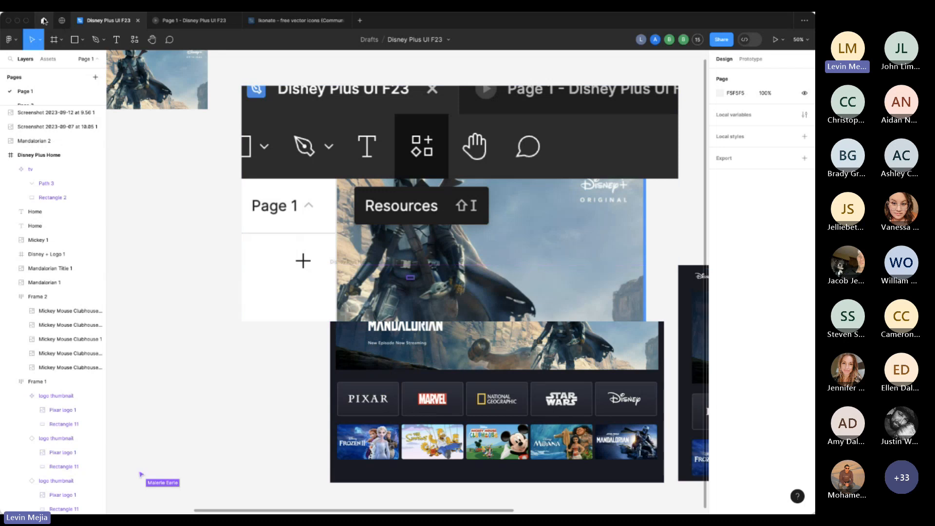
Go to the Figma Community home page from the recent files view and search all resources for "apple".
left_click(17, 41)
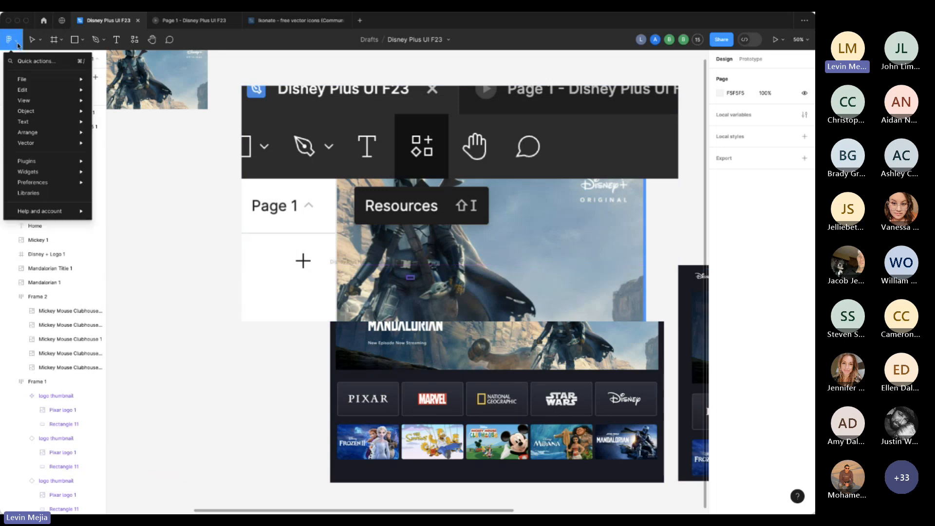
left_click(44, 21)
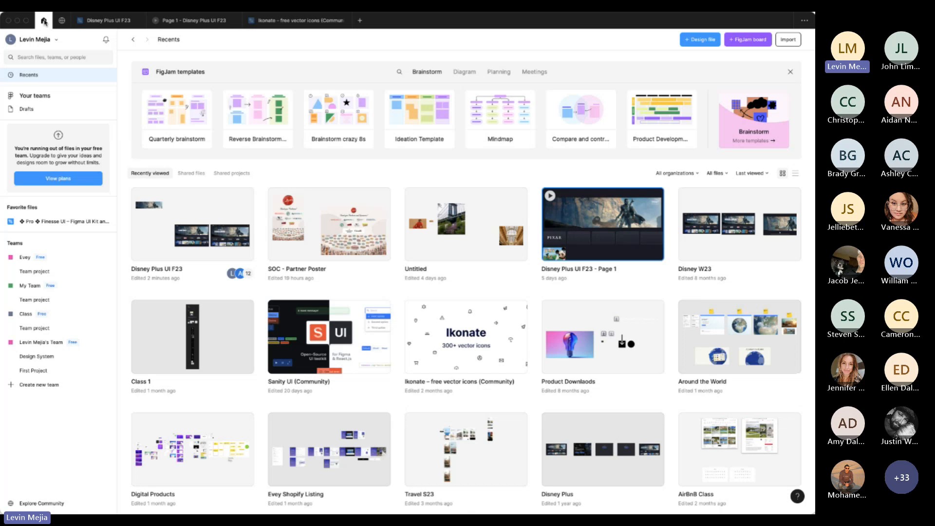
left_click(44, 504)
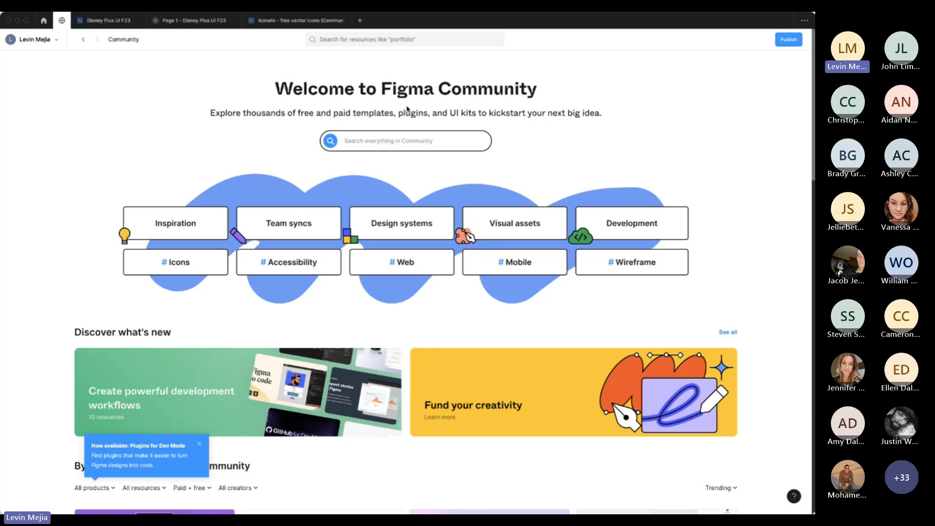
left_click(415, 142)
type("apple")
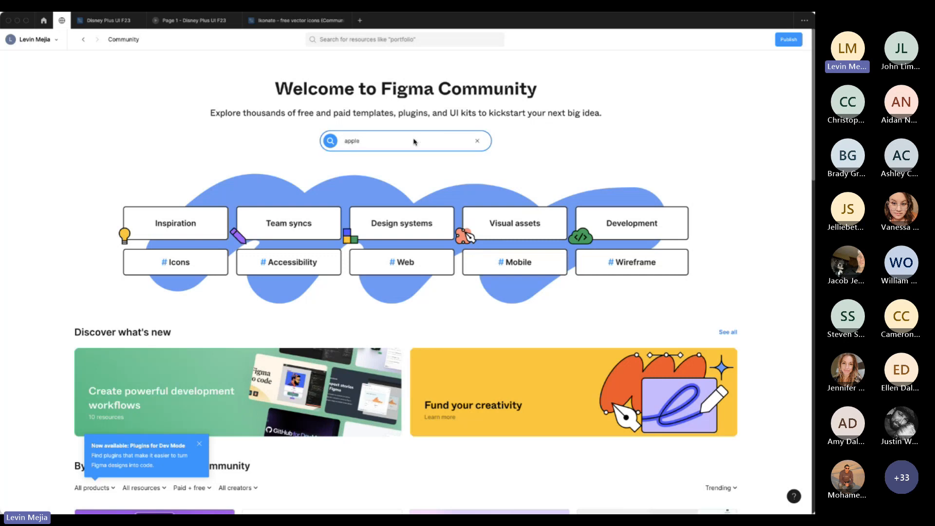
key("Return")
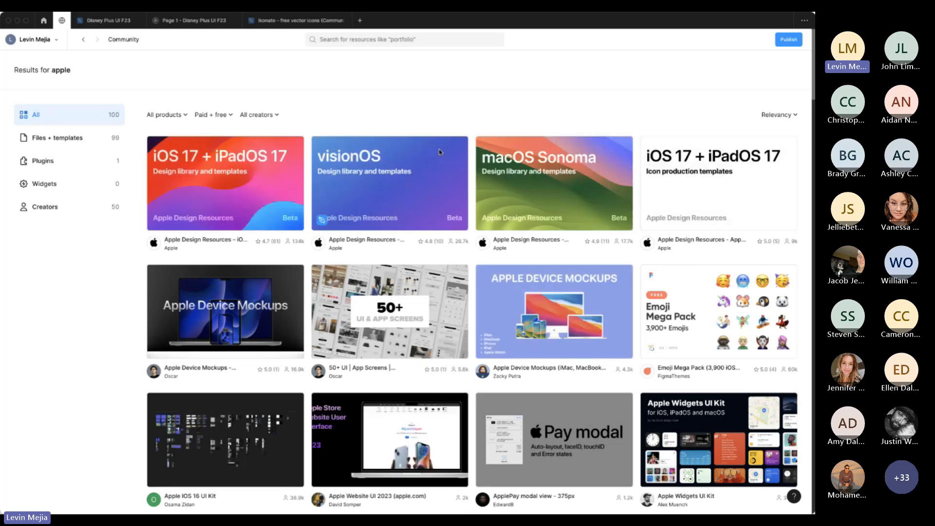
Open the Apple Design Resources - visionOS page, preview its Components page, and return to the Community listing.
left_click(426, 193)
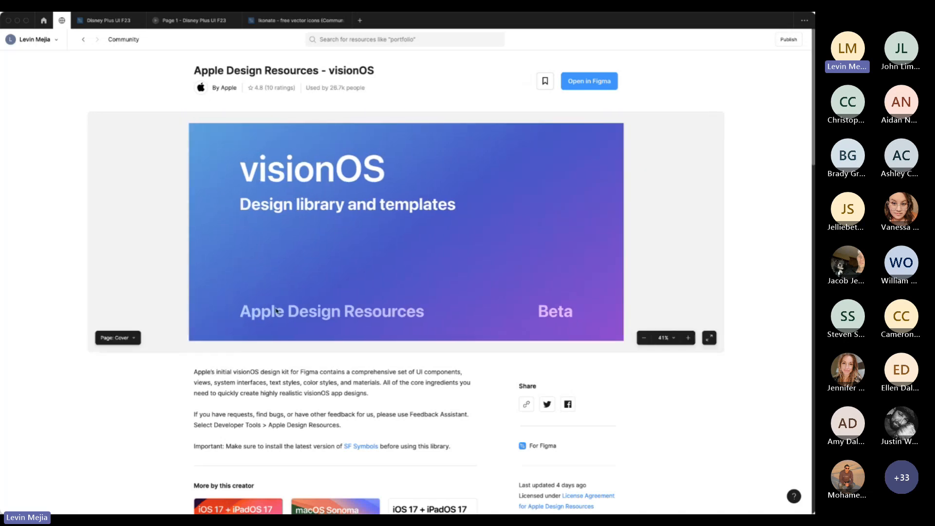
left_click(128, 338)
left_click(136, 340)
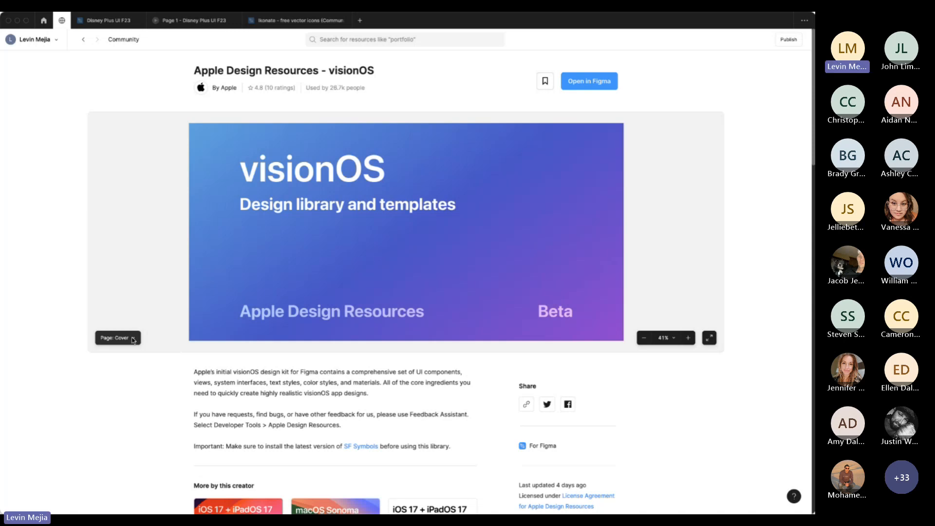
left_click(132, 340)
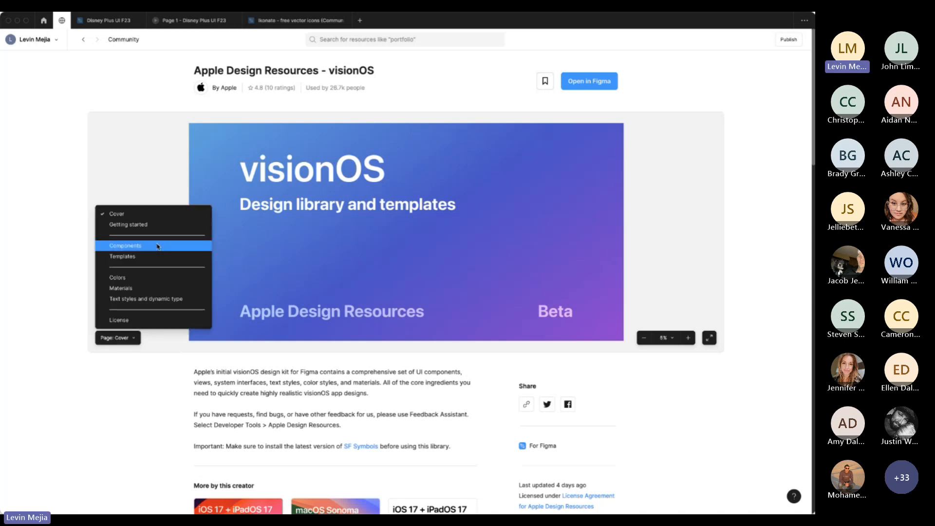
left_click(159, 247)
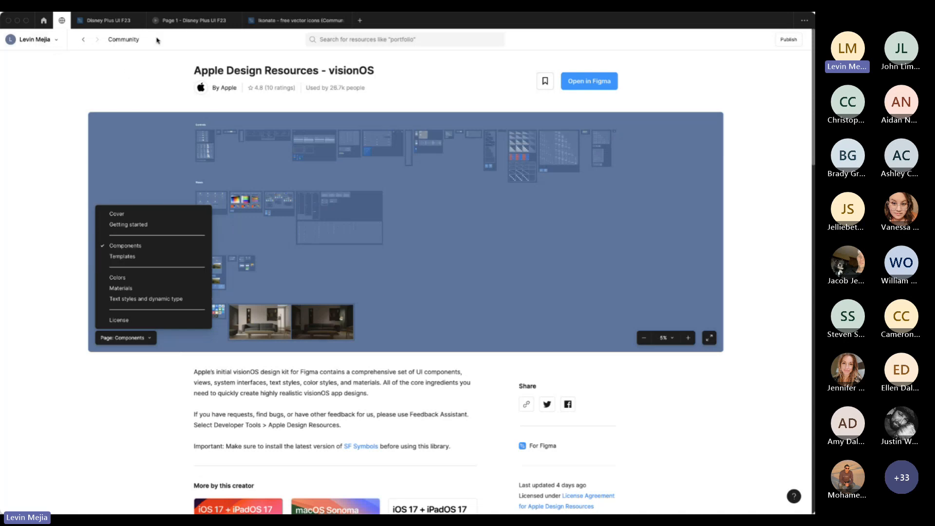
left_click(82, 41)
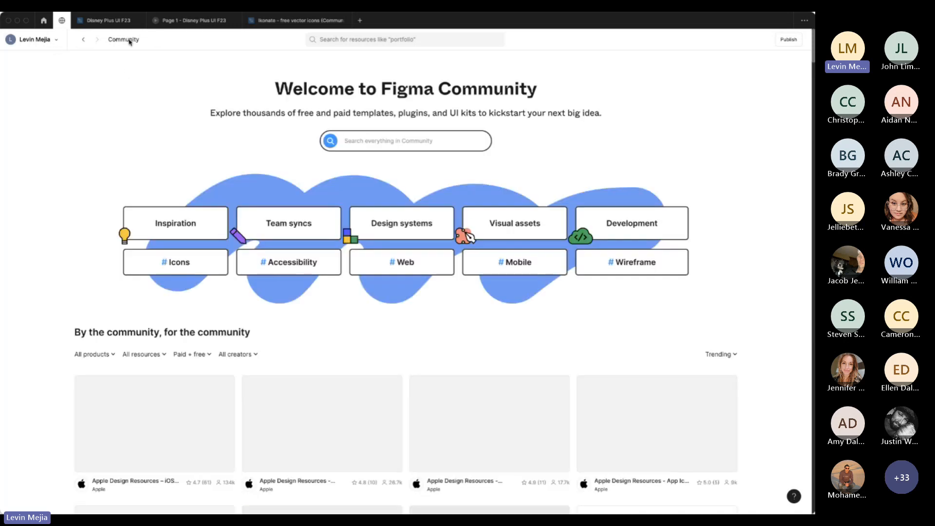
Browse the Apple resources in the Community listing, view the Apple Messages Templates page, and return to the listing.
scroll(769, 214, "down", 1)
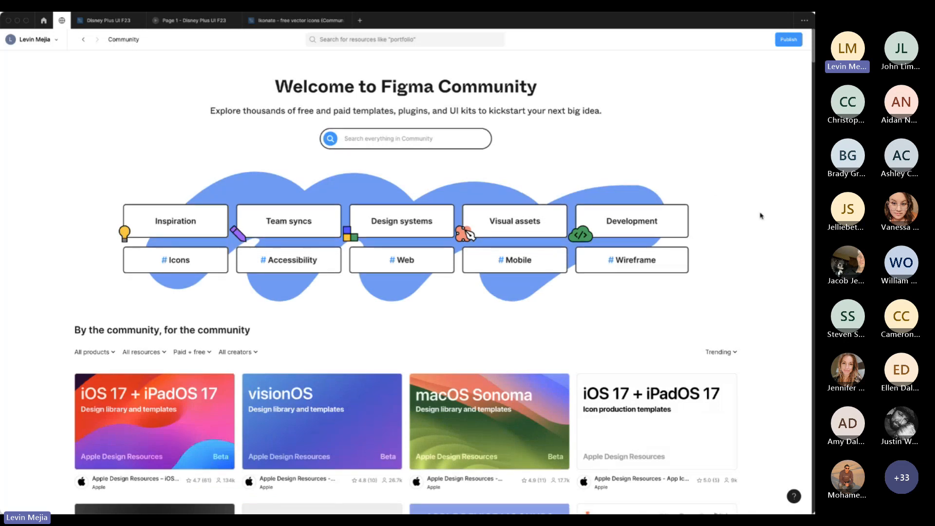
scroll(770, 214, "down", 6)
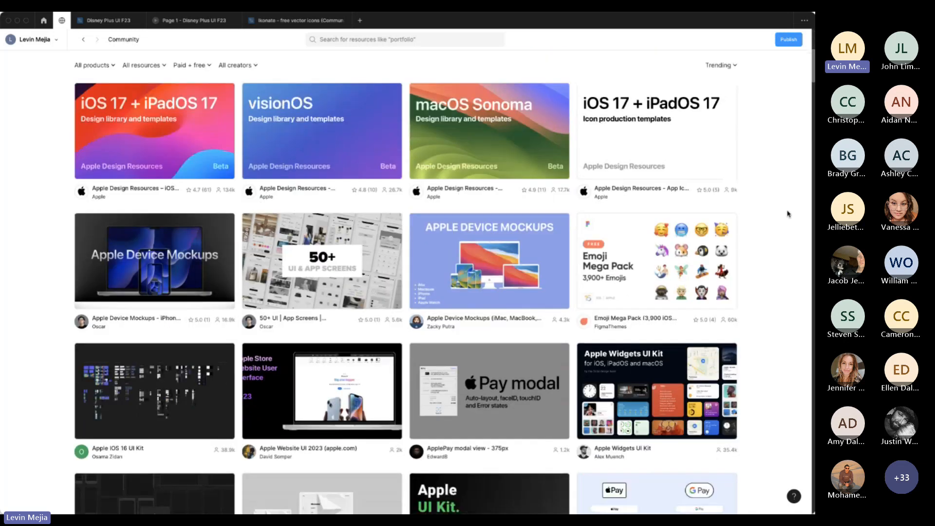
scroll(787, 214, "down", 2)
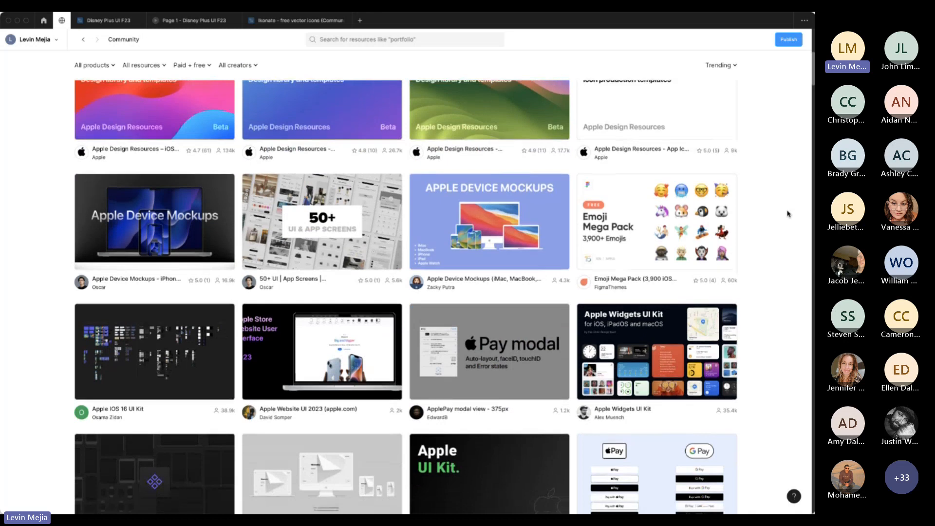
scroll(788, 213, "down", 5)
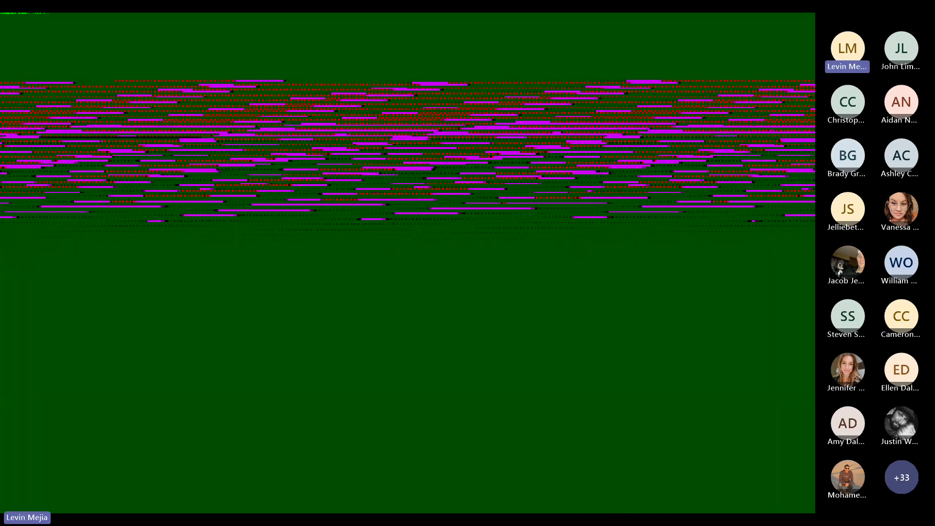
scroll(788, 214, "down", 4)
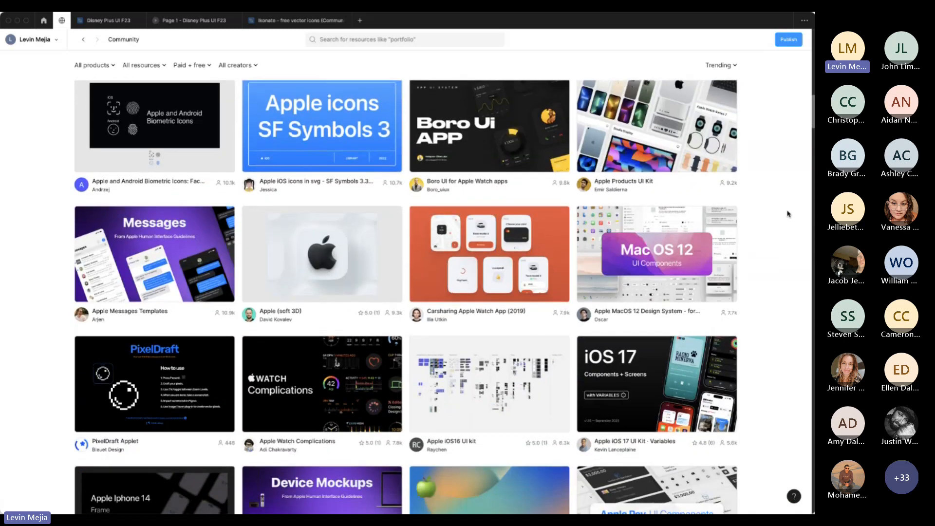
scroll(788, 213, "down", 1)
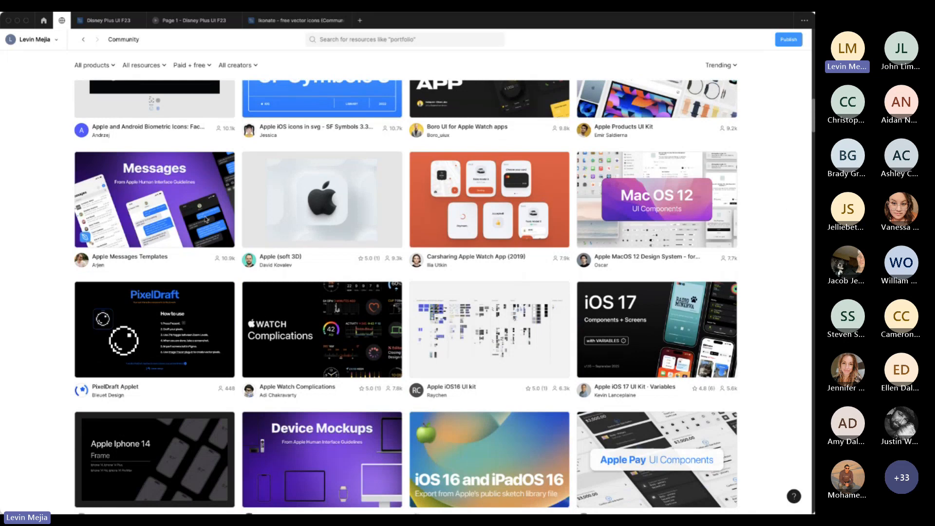
left_click(206, 219)
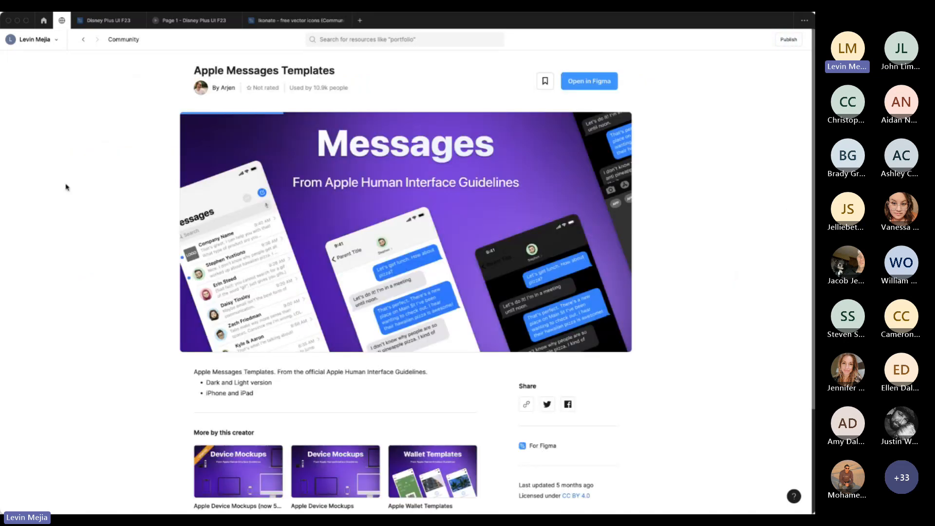
left_click(83, 39)
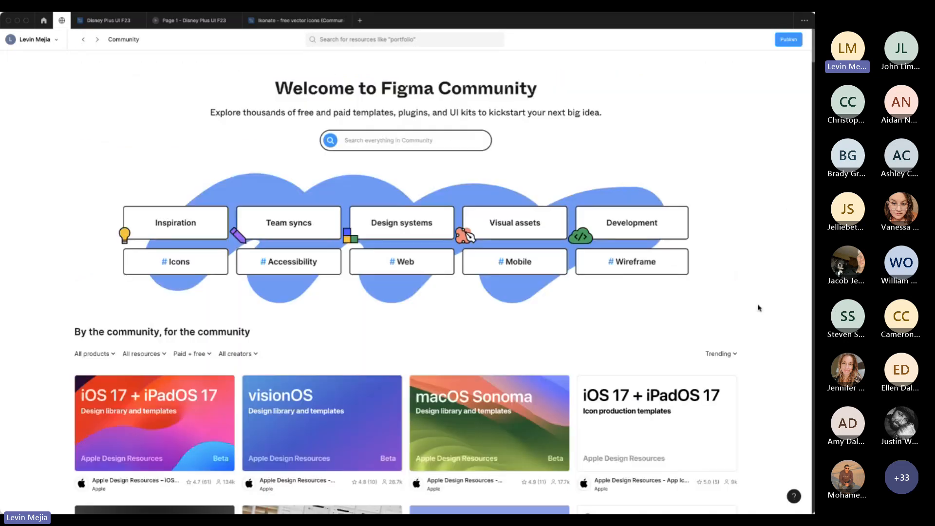
View the Emoji Mega Pack (3,900 iOS Apple Emojis) page, return to the listing, and browse further Apple mockups, icons and UI kits.
scroll(758, 307, "down", 8)
scroll(759, 310, "up", 2)
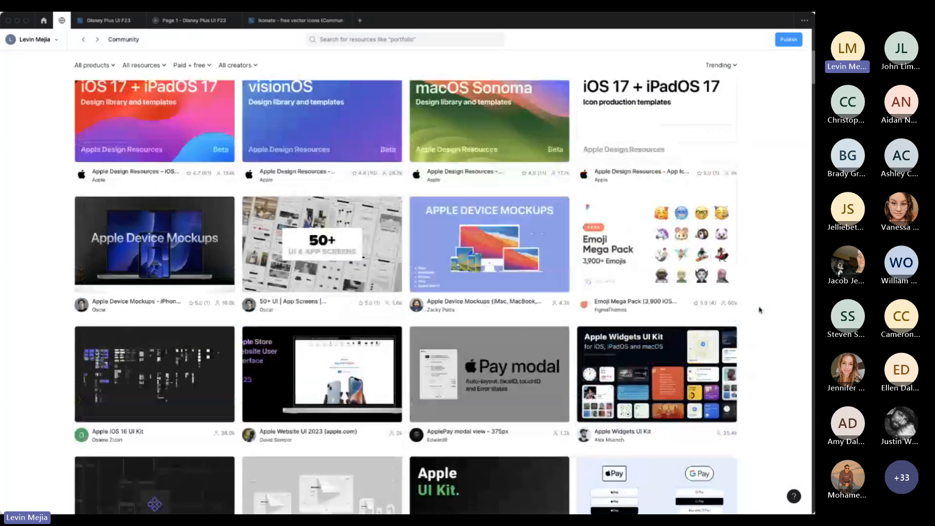
left_click(696, 268)
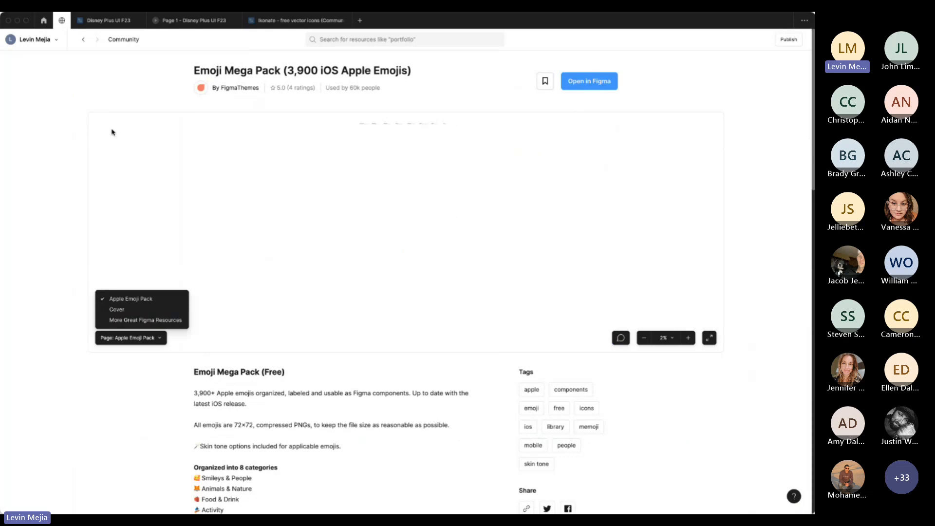
left_click(83, 41)
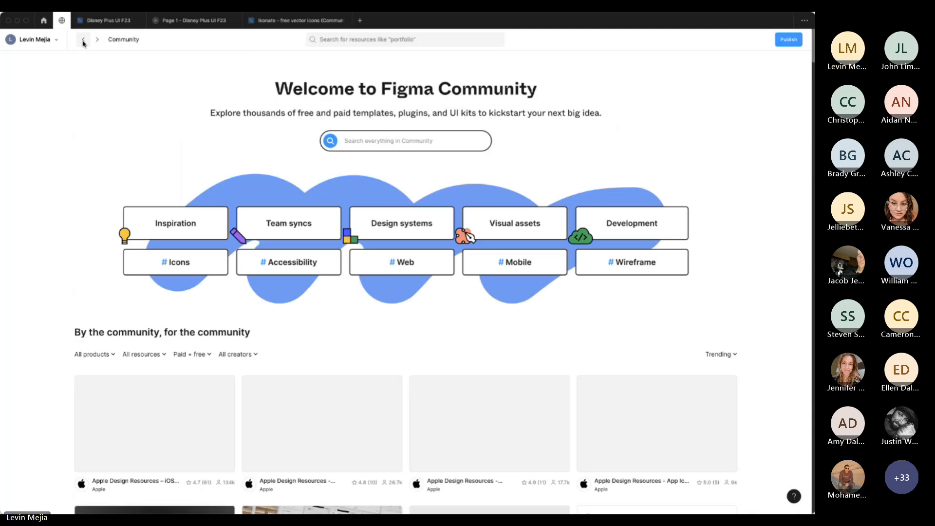
scroll(740, 337, "down", 10)
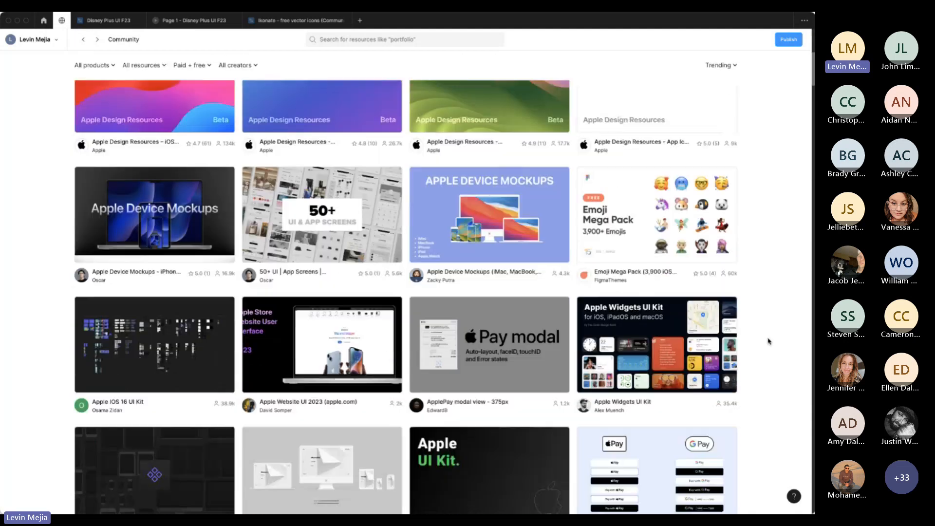
scroll(768, 341, "down", 2)
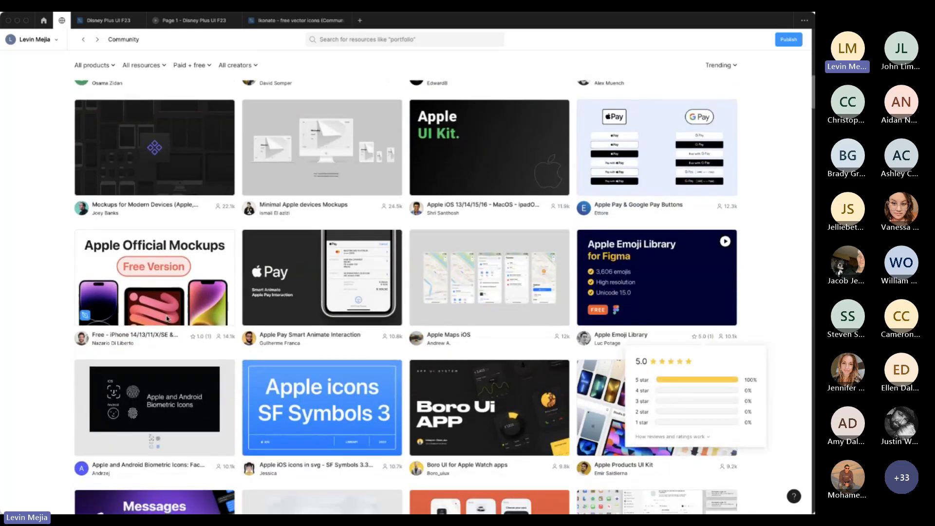
scroll(728, 331, "down", 5)
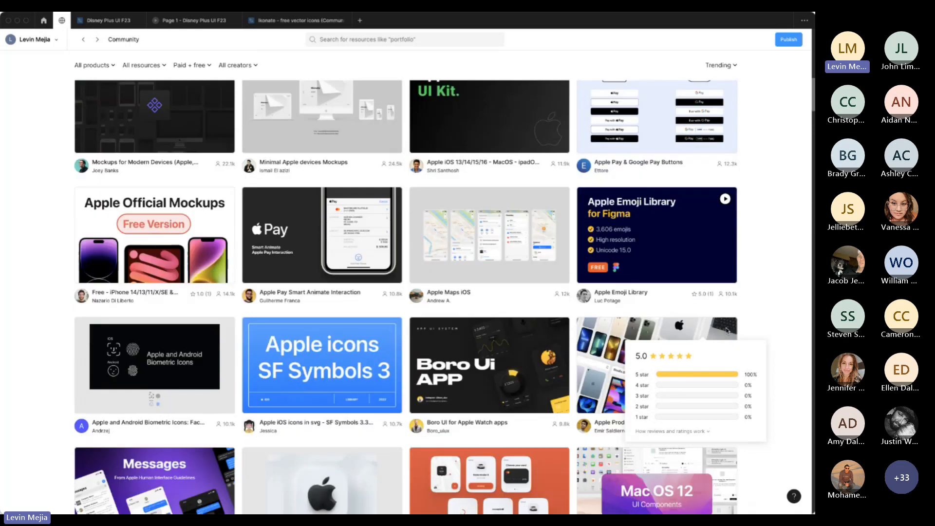
scroll(781, 338, "down", 5)
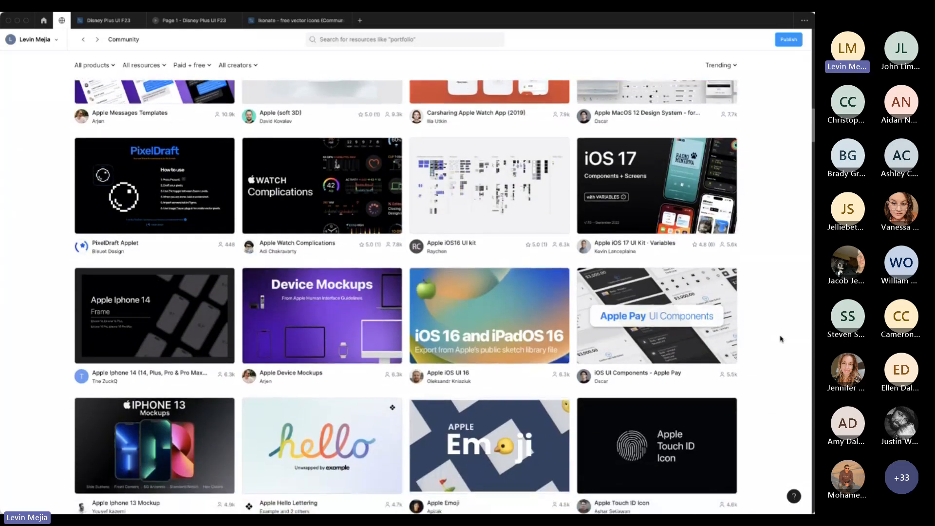
scroll(781, 338, "down", 1)
Search Figma Community for "charts" and filter the results to Files + templates that are Free.
left_click(393, 40)
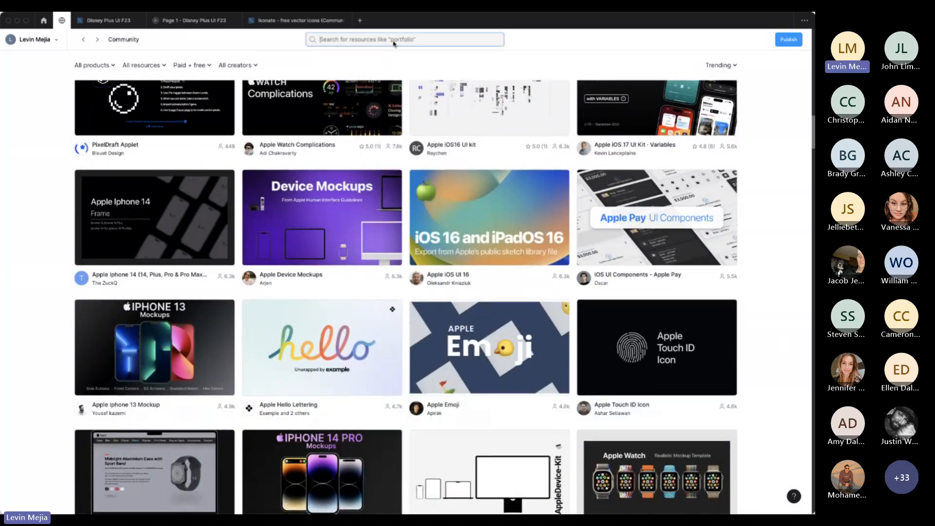
type("d")
type("harts")
key("Return")
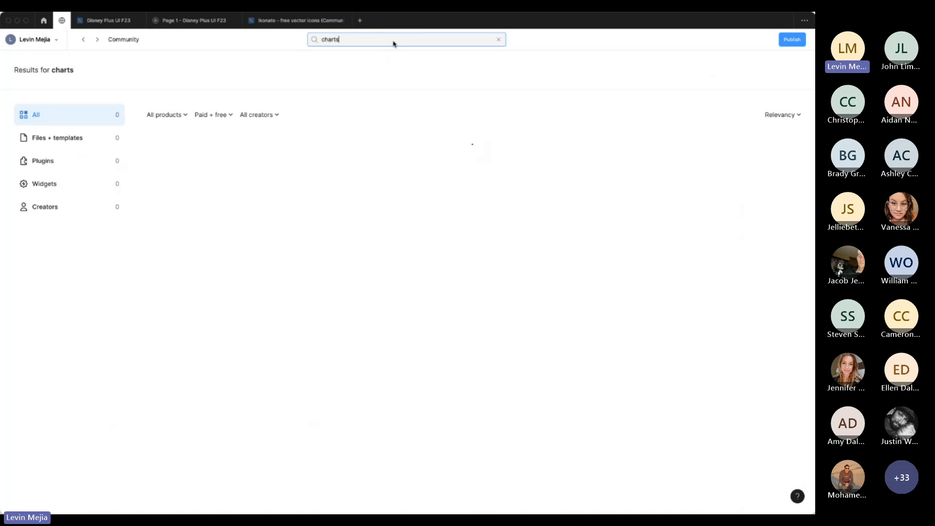
left_click(65, 139)
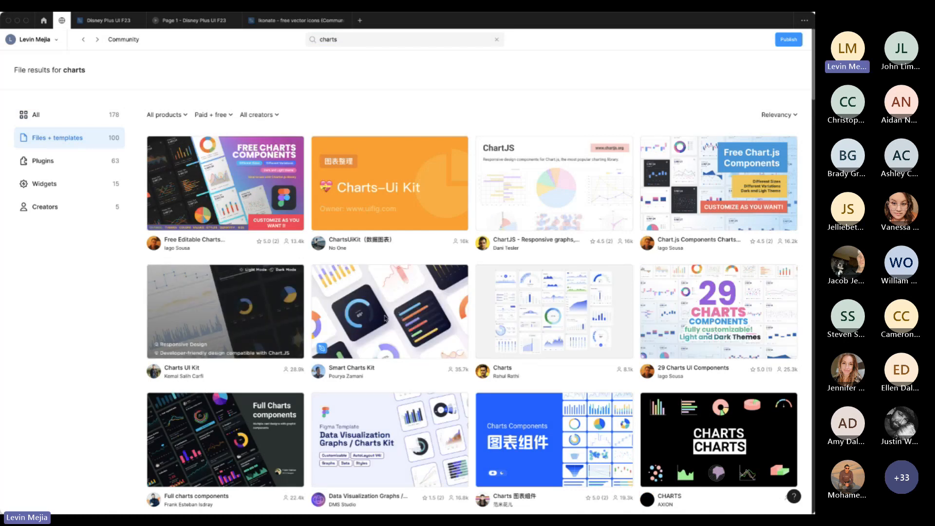
left_click(230, 115)
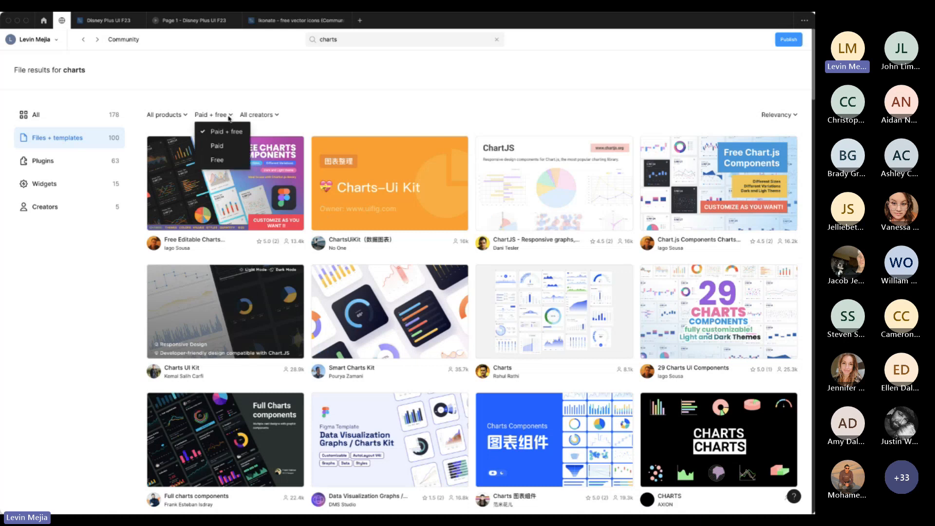
left_click(220, 162)
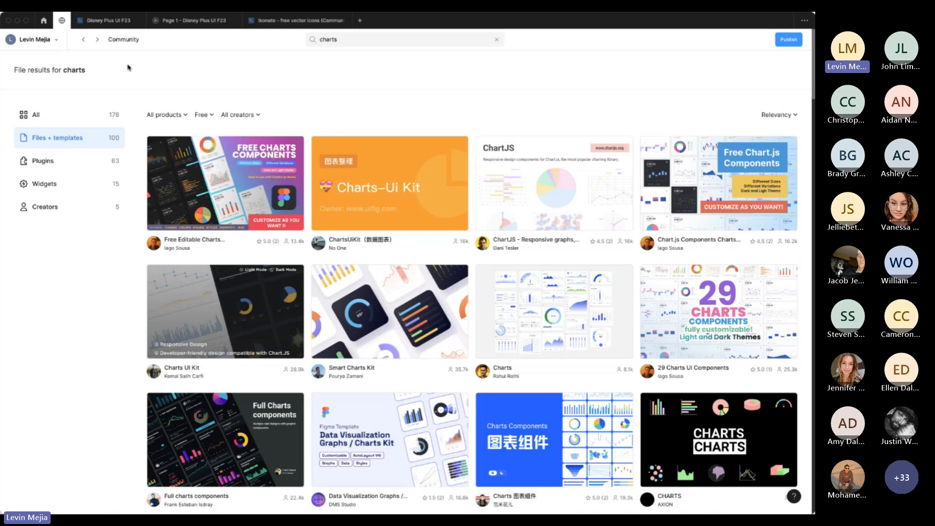
Go back from the charts search to the Apple resources listing and browse more of its UI kits, mockups and icons.
left_click(84, 40)
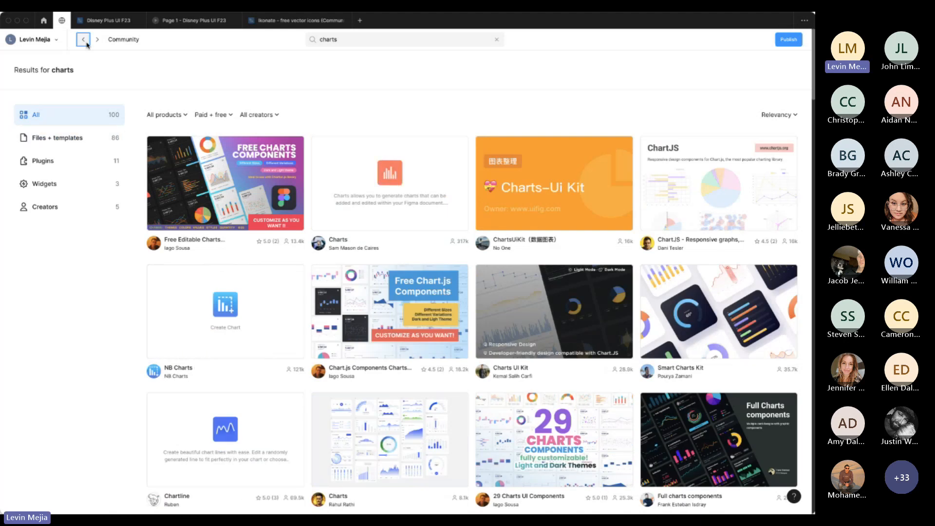
left_click(83, 40)
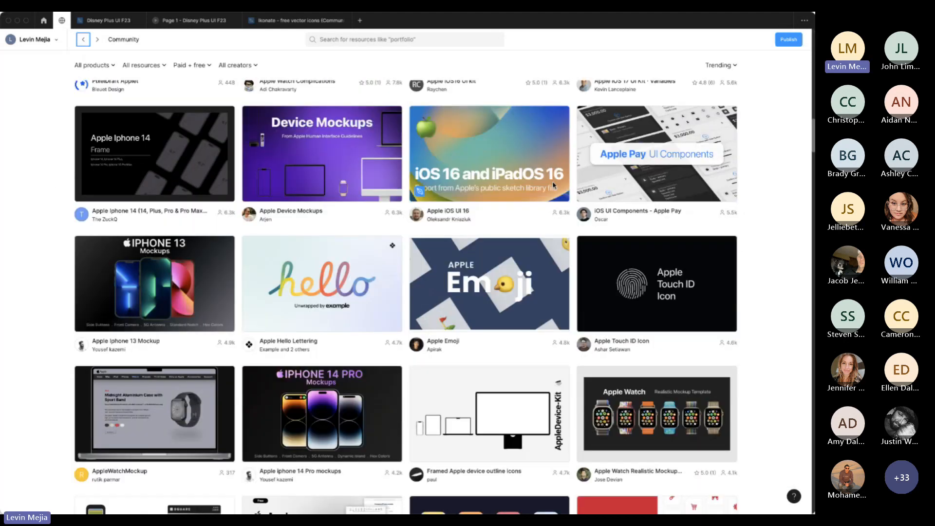
scroll(553, 185, "down", 6)
scroll(581, 184, "down", 5)
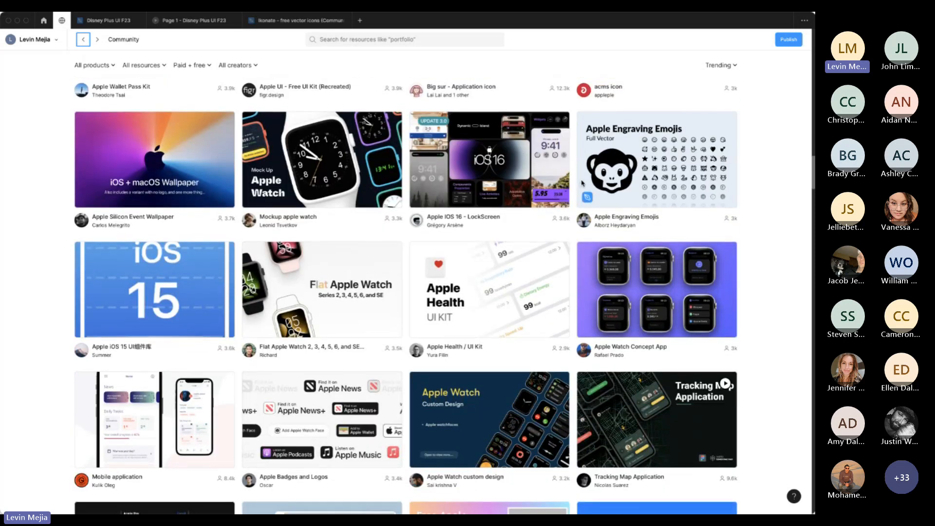
scroll(582, 184, "down", 18)
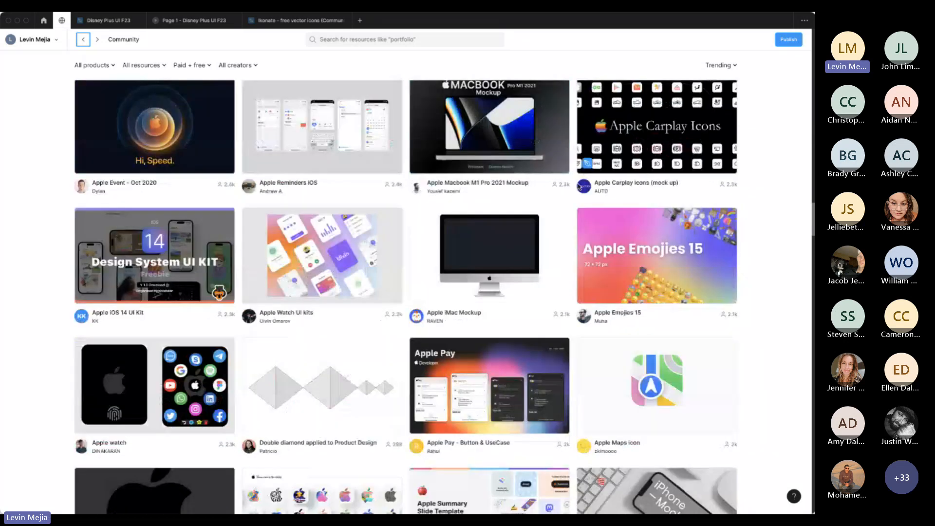
scroll(580, 186, "down", 3)
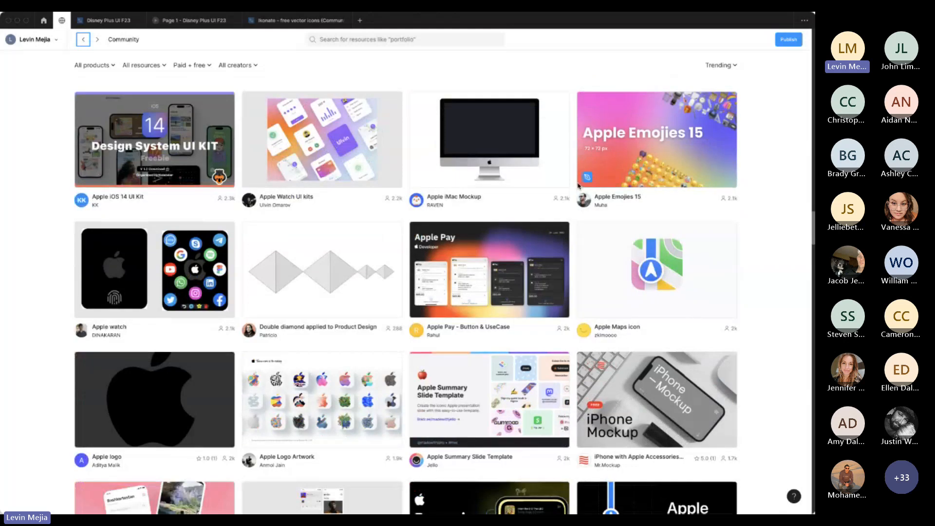
Look further through the Apple community resources, including the logo, iPhone, Apple Watch and CarPlay files and the plugins listed after them.
scroll(579, 184, "down", 6)
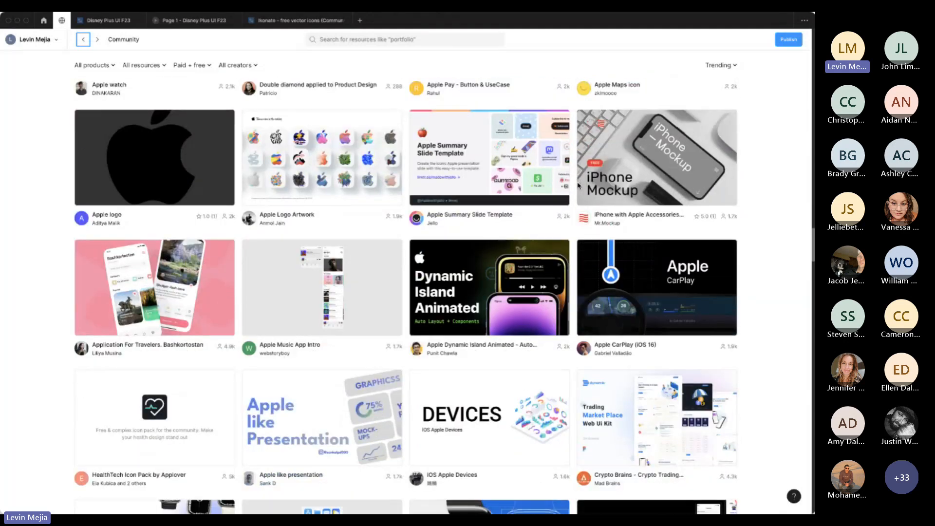
scroll(578, 184, "down", 4)
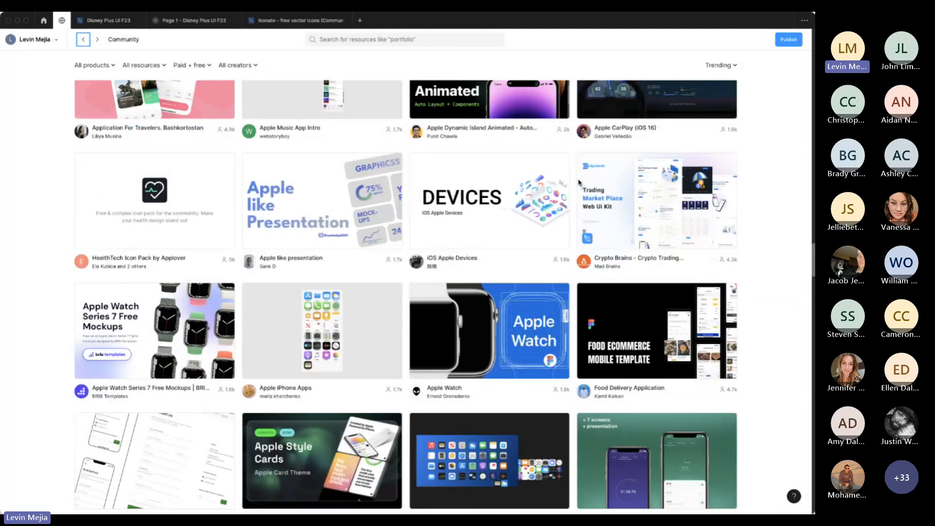
scroll(580, 180, "down", 7)
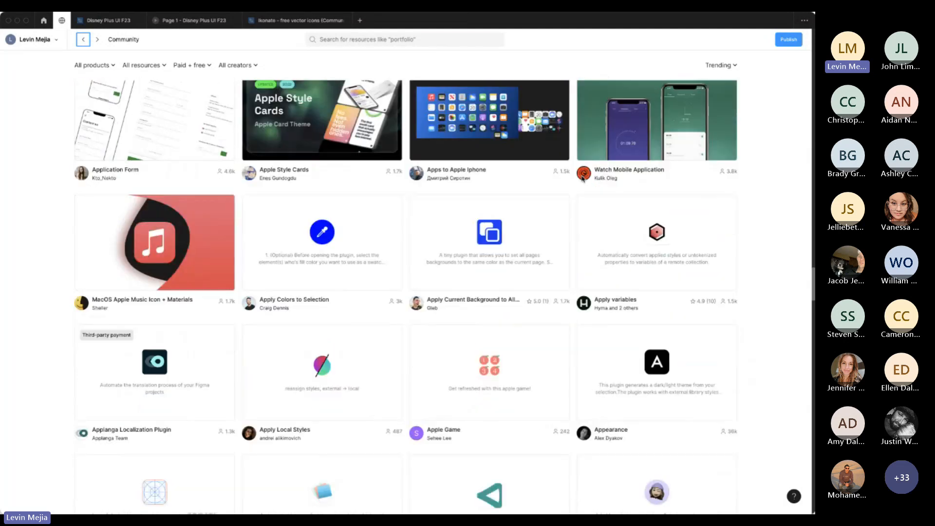
scroll(580, 179, "up", 20)
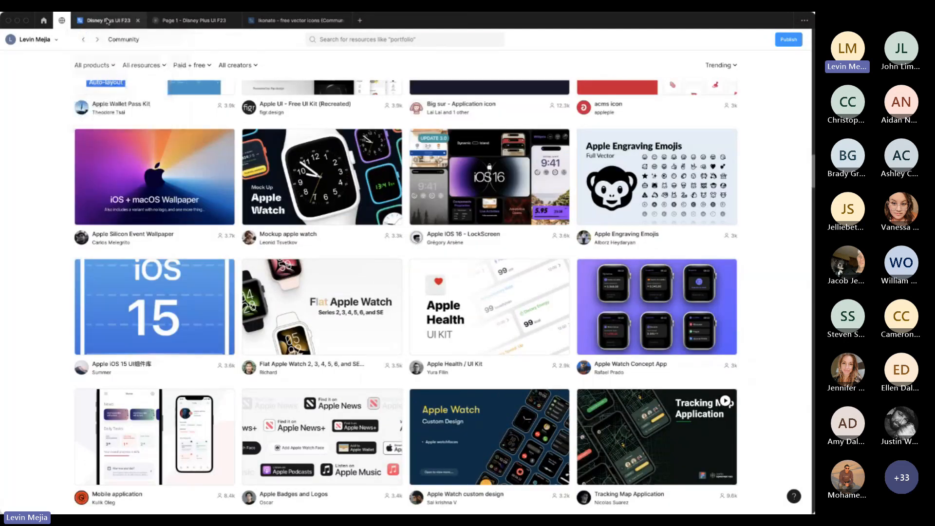
Return to the Disney Plus UI F23 file and view the Disney Plus Home frame side by side with the reference screenshot.
left_click(108, 20)
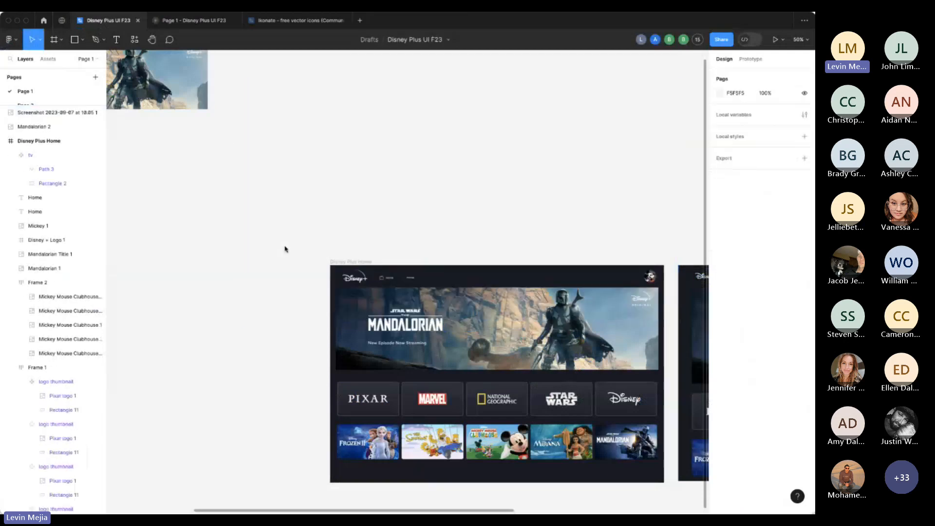
key("minus")
scroll(286, 248, "right", 4)
scroll(286, 248, "down", 2)
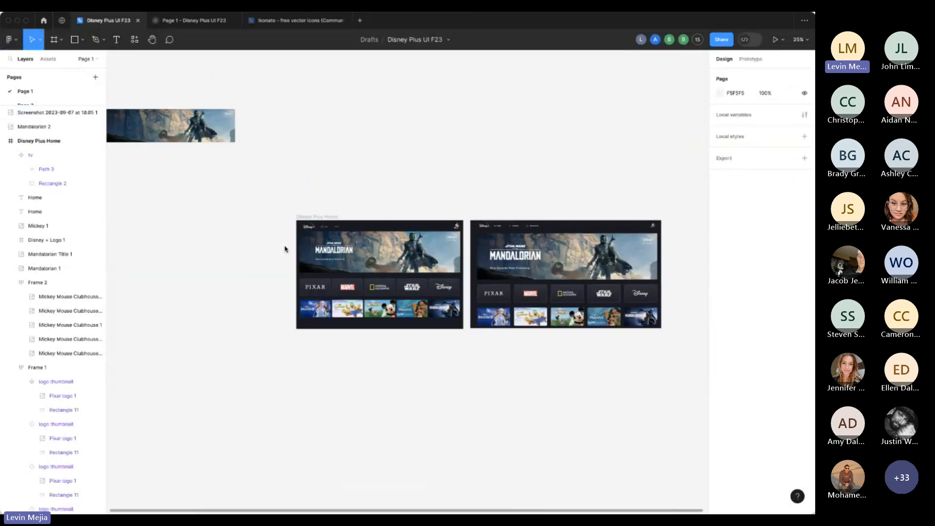